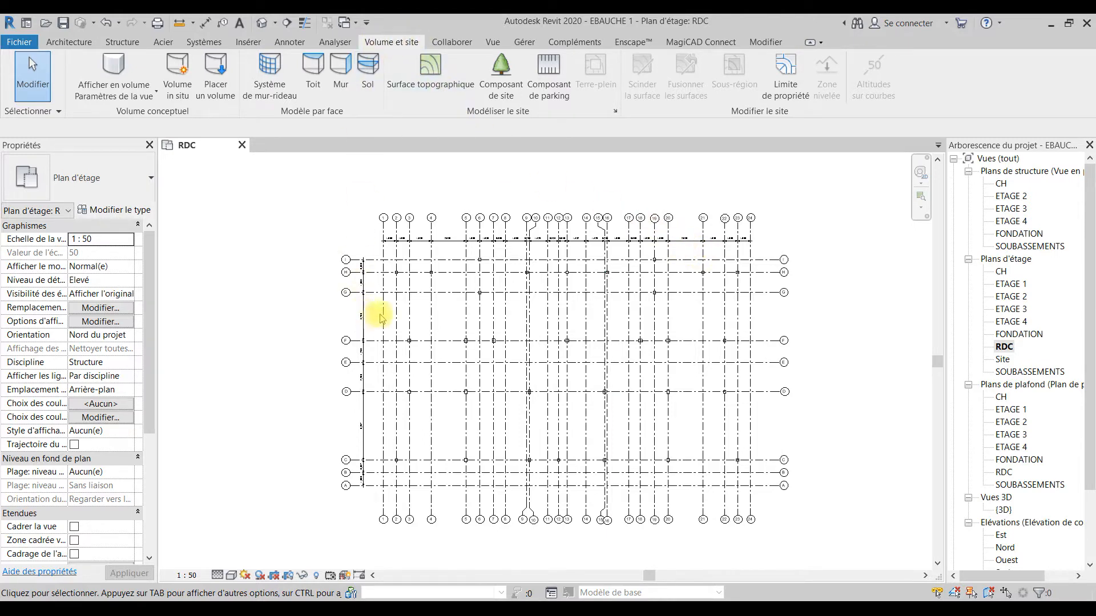
- In the Site floor plan, start a topographic surface and place a ring of points around the building at absolute elevation -0.5
double_click(1003, 360)
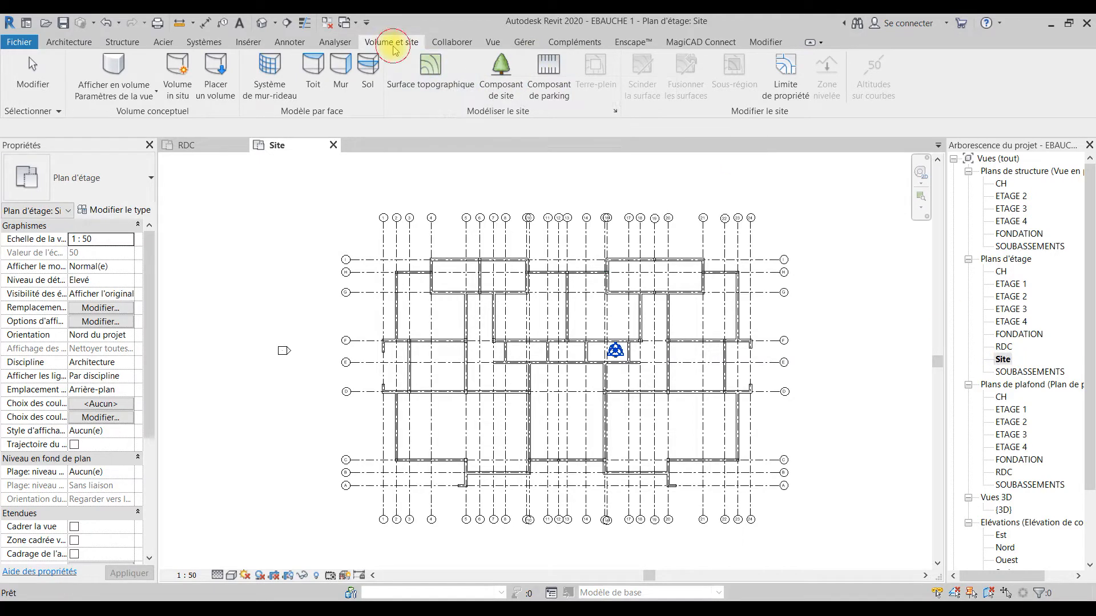
left_click(430, 94)
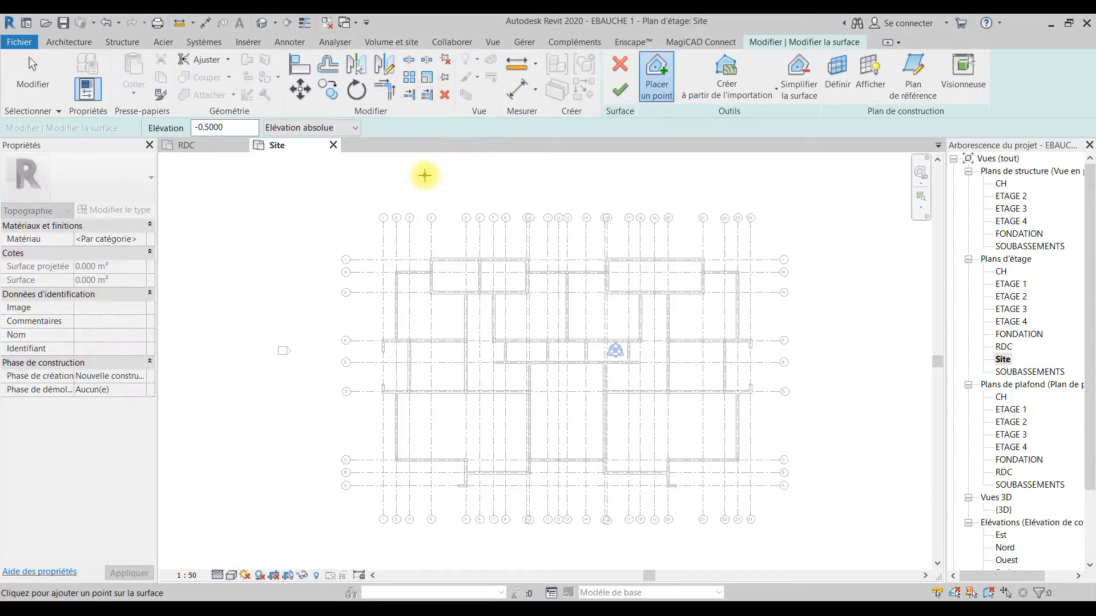
scroll(468, 251, "down", 3)
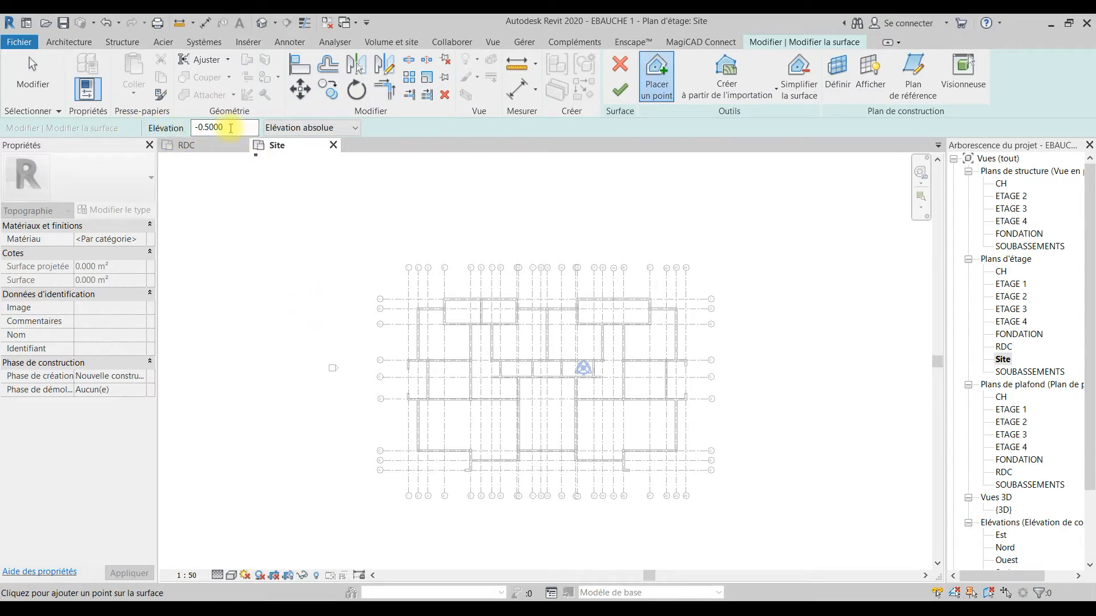
left_click_drag(234, 128, 201, 136)
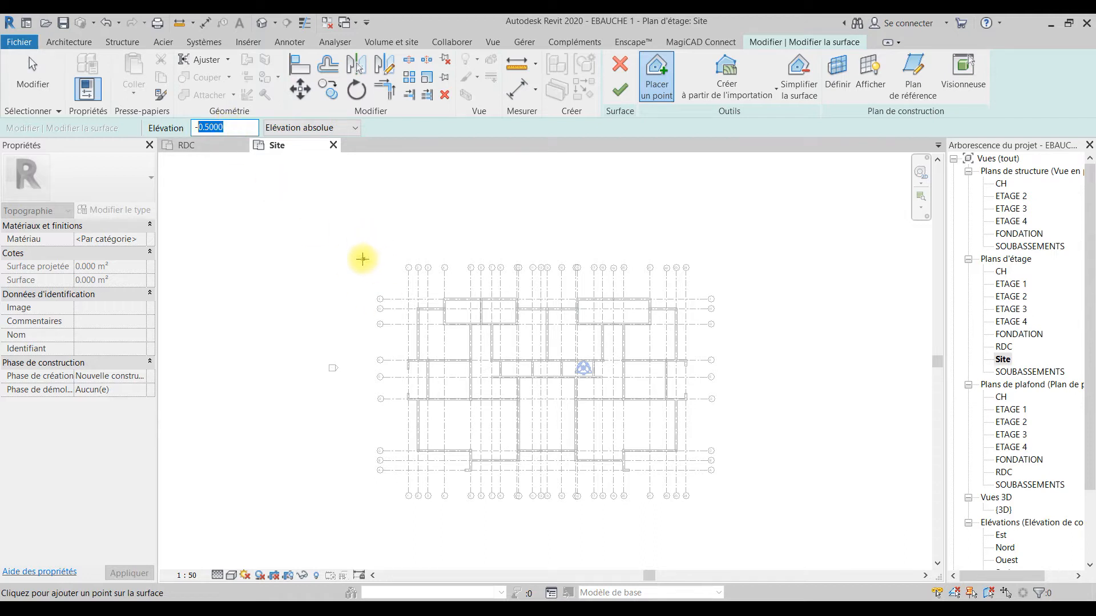
left_click(362, 259)
left_click(331, 381)
left_click(350, 511)
left_click(516, 559)
left_click(722, 542)
left_click(747, 506)
left_click(794, 411)
left_click(787, 254)
left_click(736, 215)
left_click(568, 197)
left_click(472, 197)
- Place a second, wider ring of surface points around the first one at elevation -1
double_click(218, 128)
type("1")
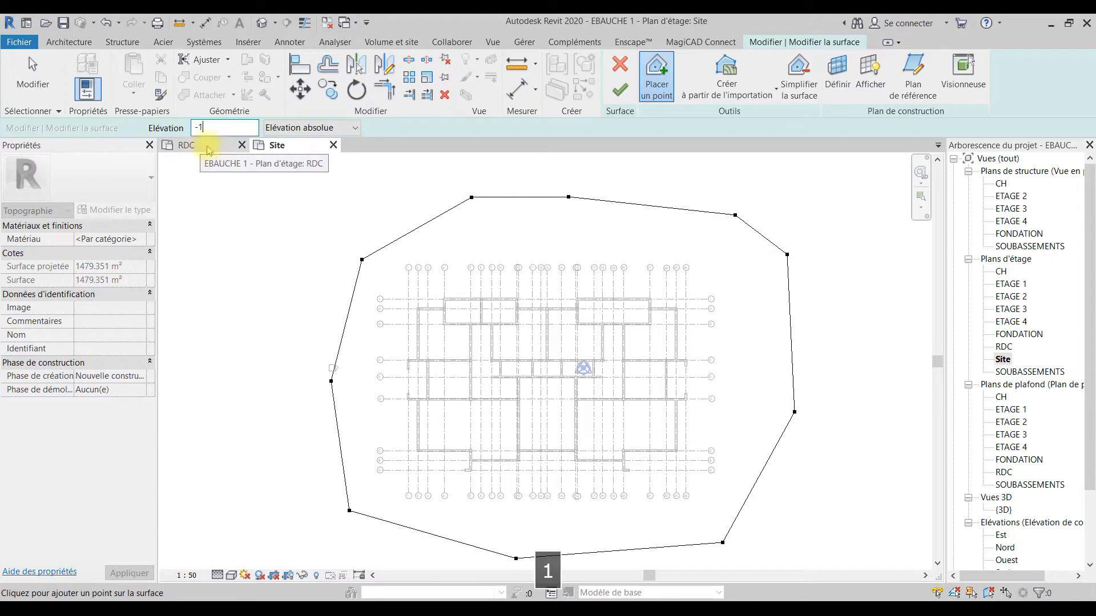
scroll(276, 221, "down", 2)
left_click(275, 220)
left_click(259, 377)
left_click(315, 503)
left_click(559, 543)
left_click(750, 266)
left_click(712, 164)
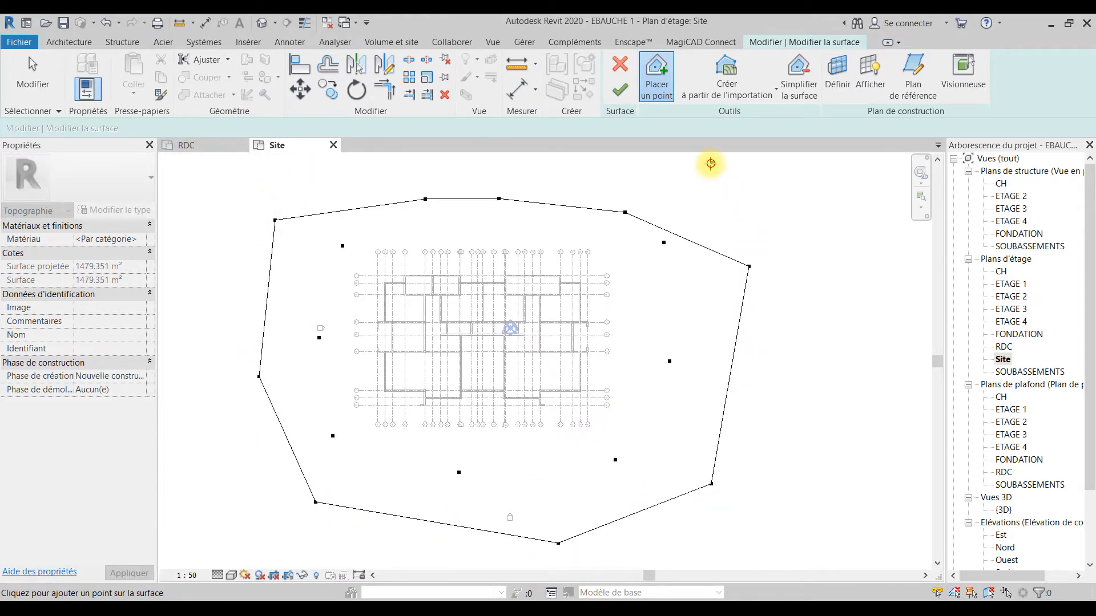
left_click(693, 254)
middle_click_drag(570, 149, 621, 246)
left_click(555, 212)
left_click(432, 229)
left_click(364, 230)
left_click(333, 157)
- Place a third ring of surface points outside the previous ones at elevation -2
left_click_drag(226, 128, 196, 134)
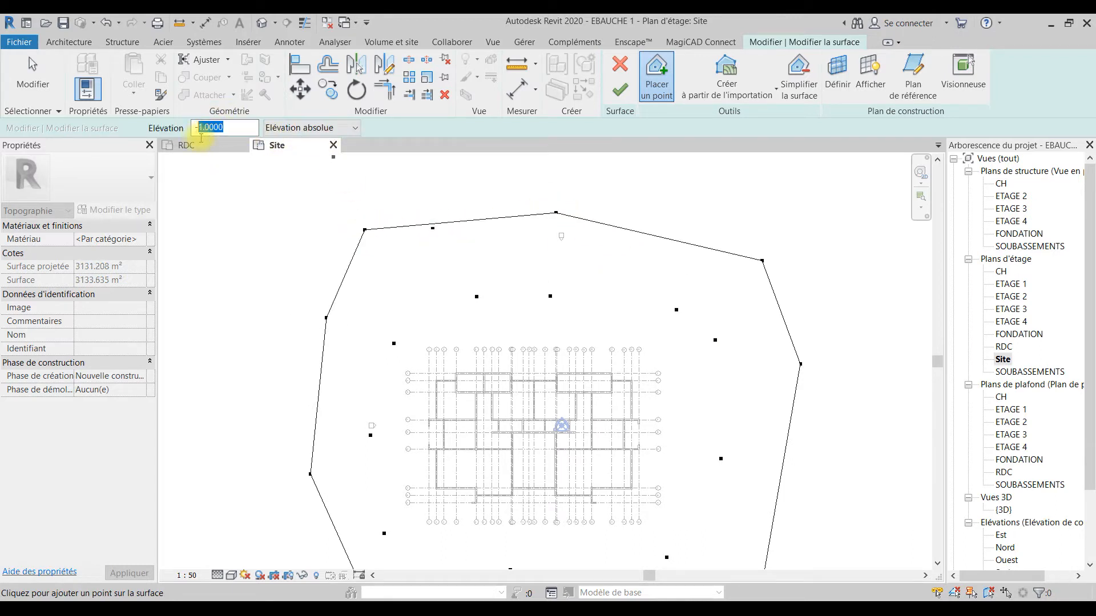
scroll(384, 286, "down", 3)
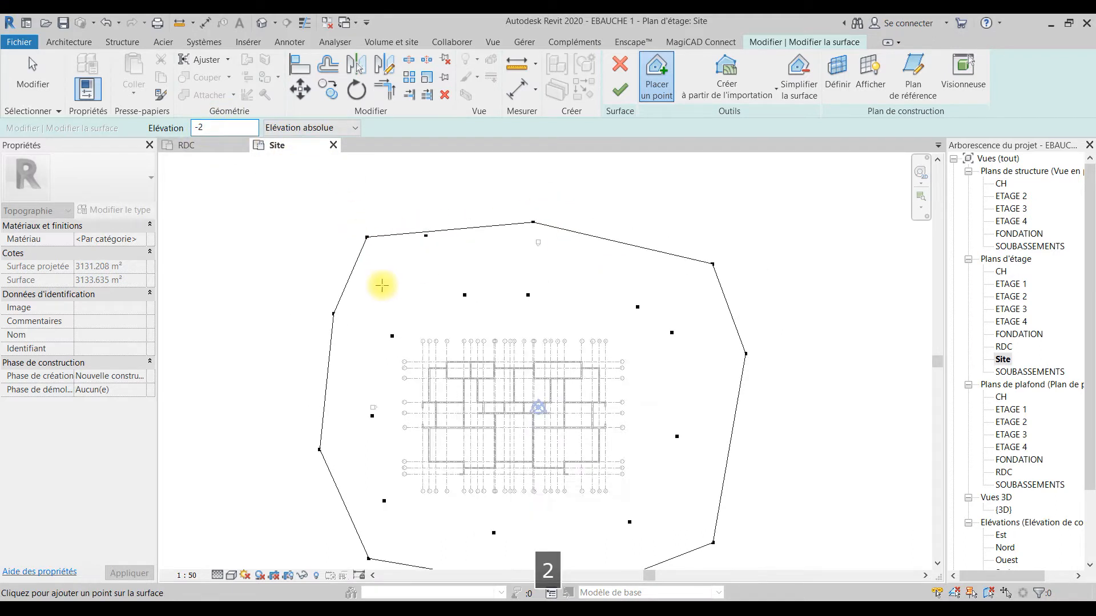
left_click(292, 231)
left_click(249, 482)
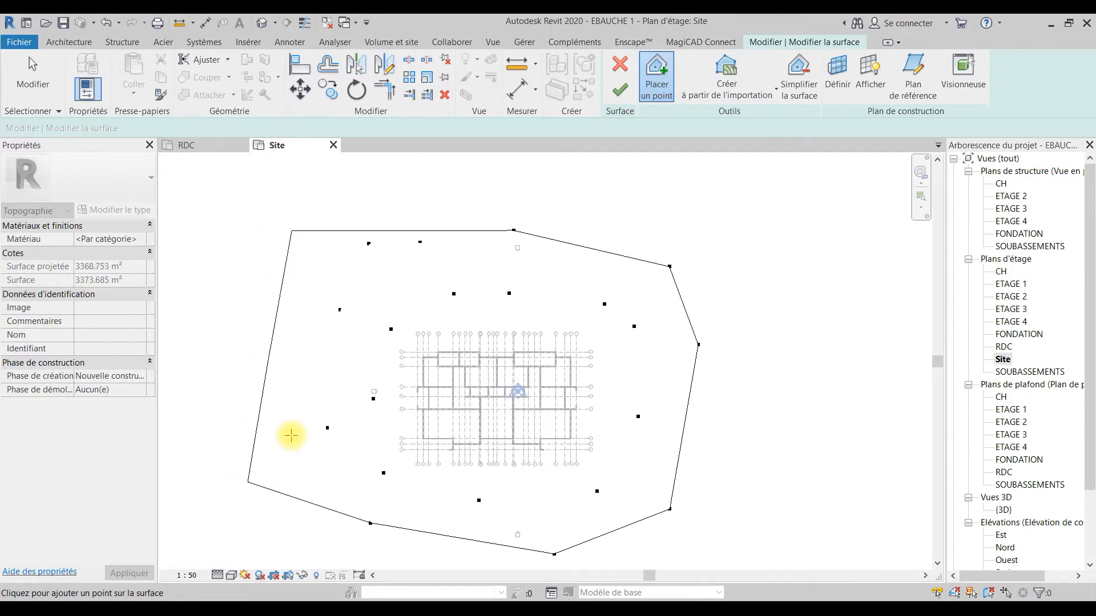
middle_click_drag(327, 407, 381, 364)
scroll(360, 416, "down", 2)
left_click(357, 494)
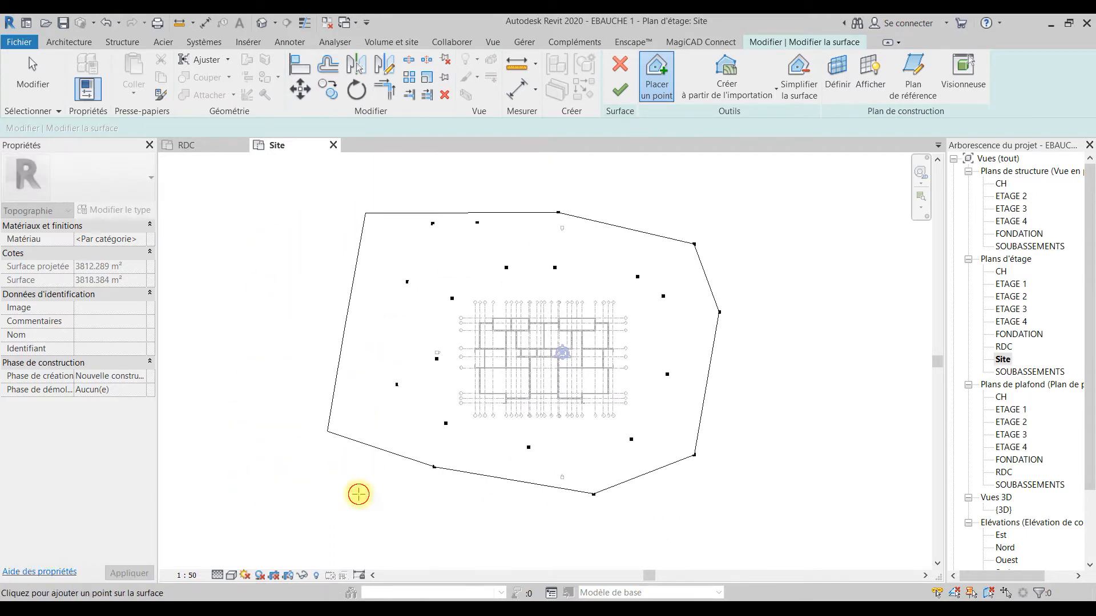
left_click(808, 377)
left_click(771, 226)
scroll(728, 197, "down", 1)
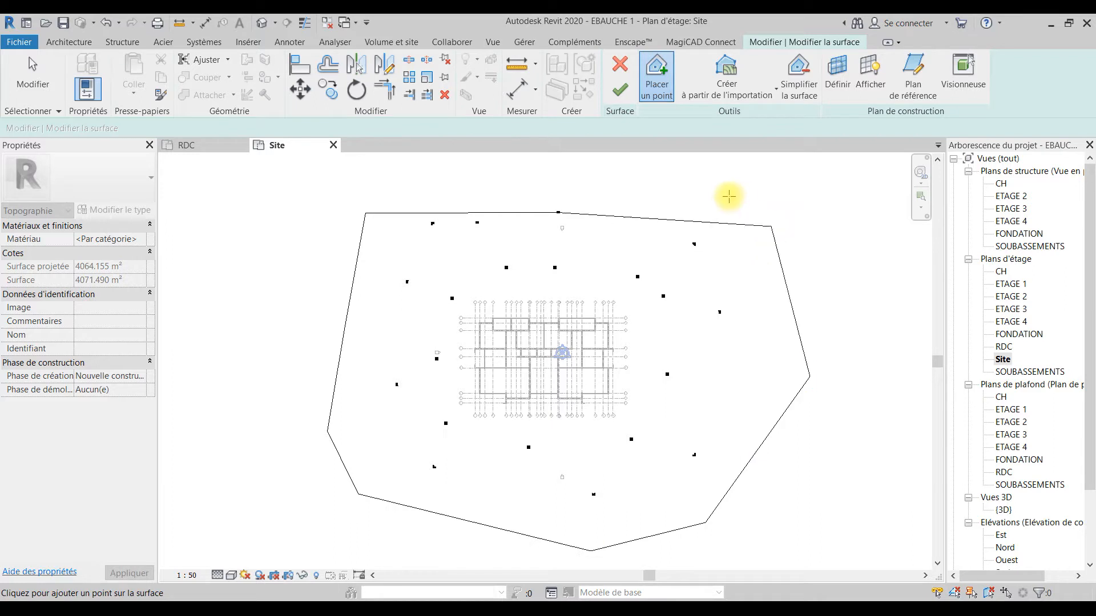
middle_click_drag(735, 286, 738, 357)
left_click(610, 226)
left_click(398, 233)
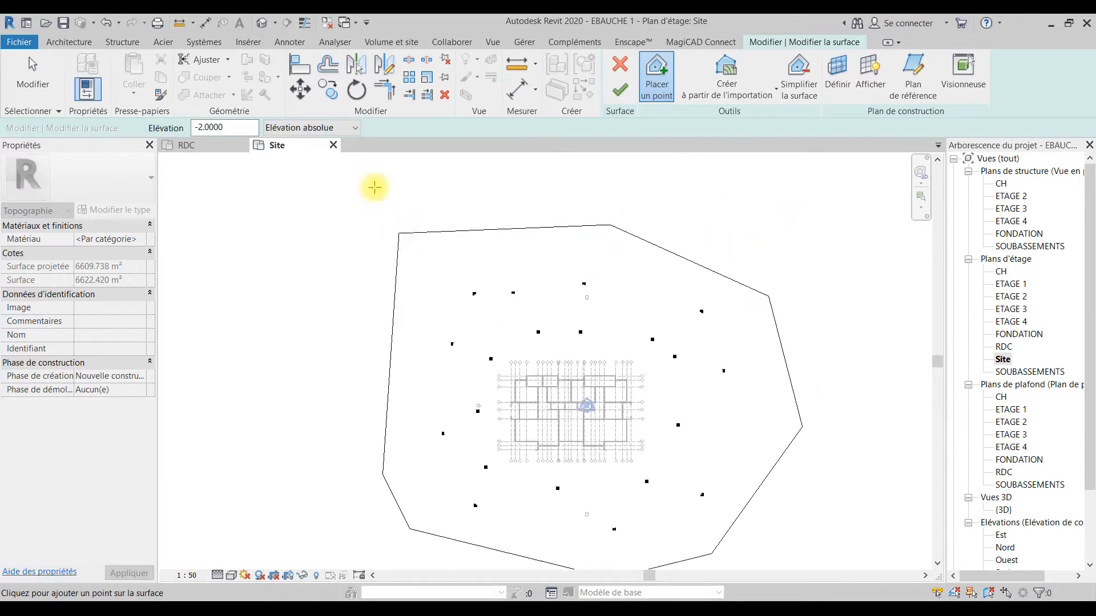
- Place an outermost ring of surface points at elevation -1.5 and finish the topographic surface
left_click_drag(233, 126, 194, 139)
type("-1.5")
scroll(268, 258, "down", 1)
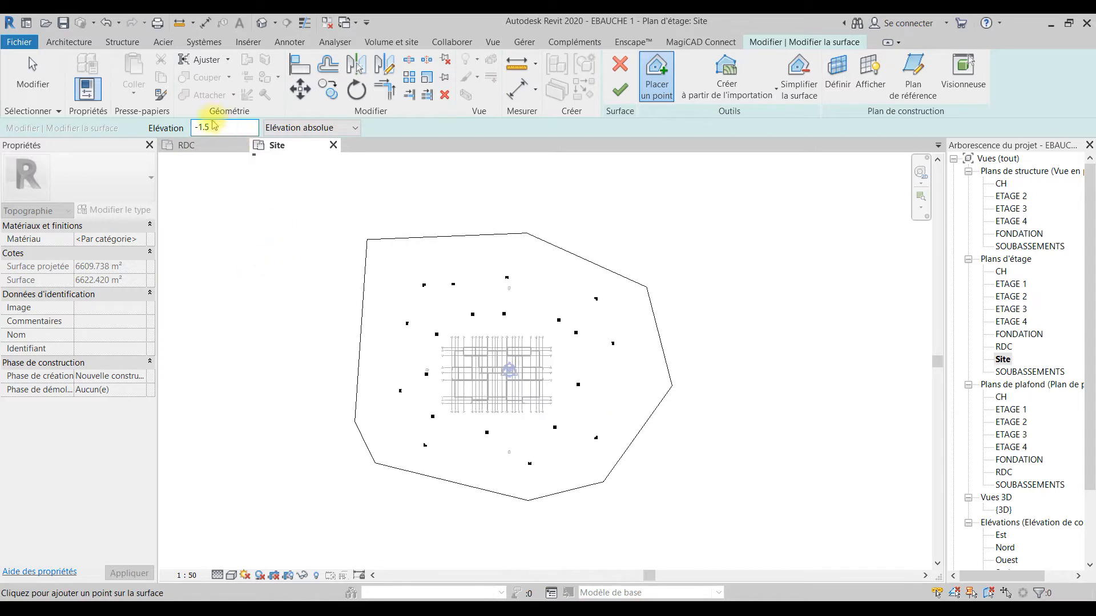
left_click(280, 235)
left_click(306, 451)
left_click(362, 505)
left_click(394, 516)
left_click(552, 549)
left_click(692, 519)
left_click(741, 293)
left_click(636, 211)
left_click(486, 184)
left_click(357, 180)
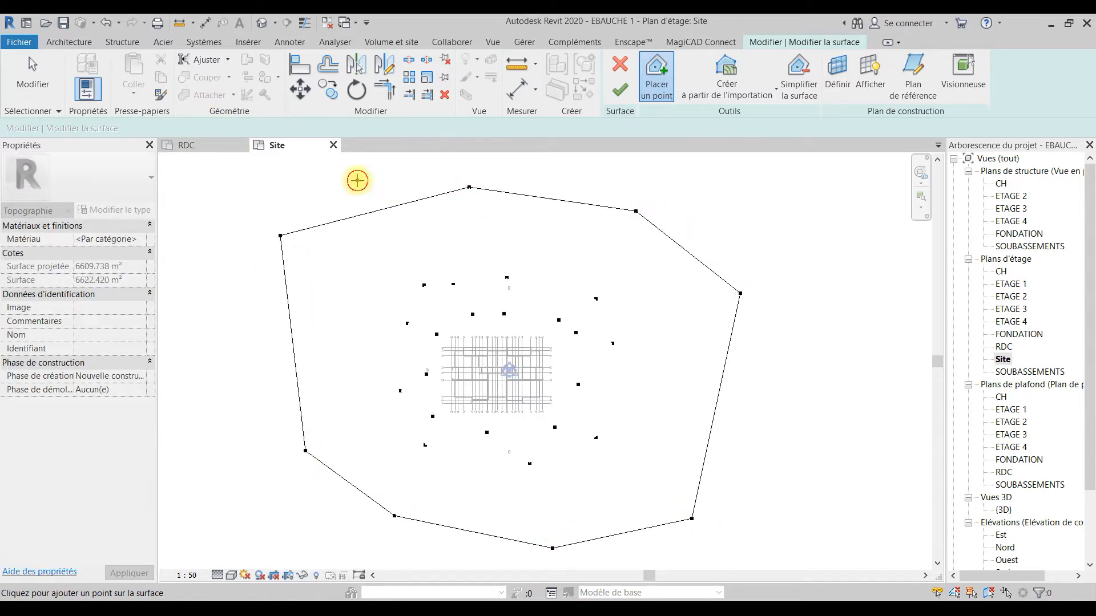
left_click(344, 167)
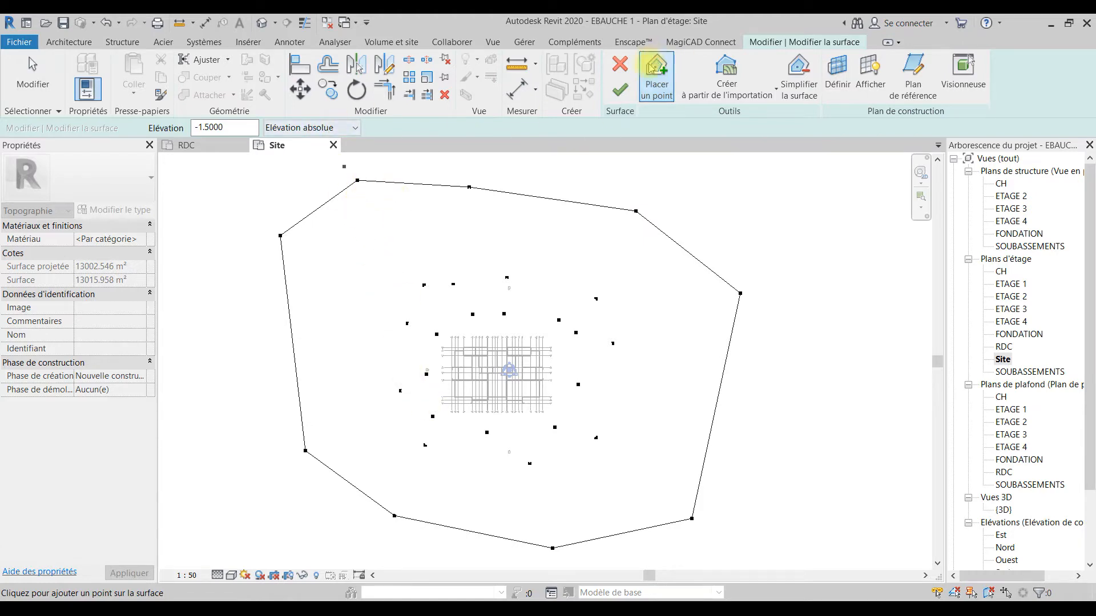
left_click(620, 89)
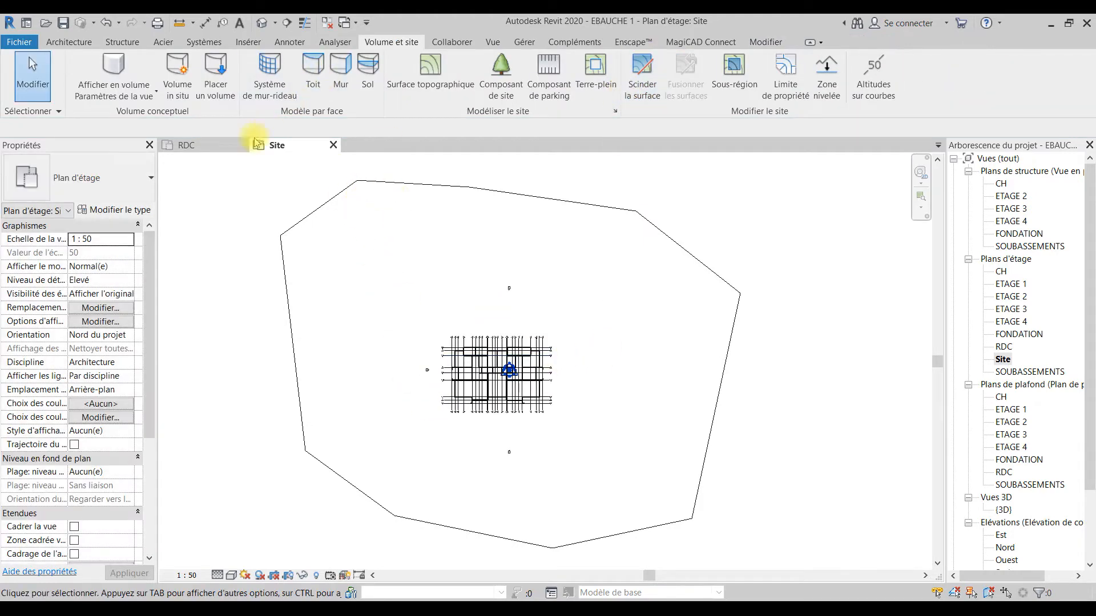
- Open the default 3D view and set its visual style to Couleurs uniformes
left_click(262, 23)
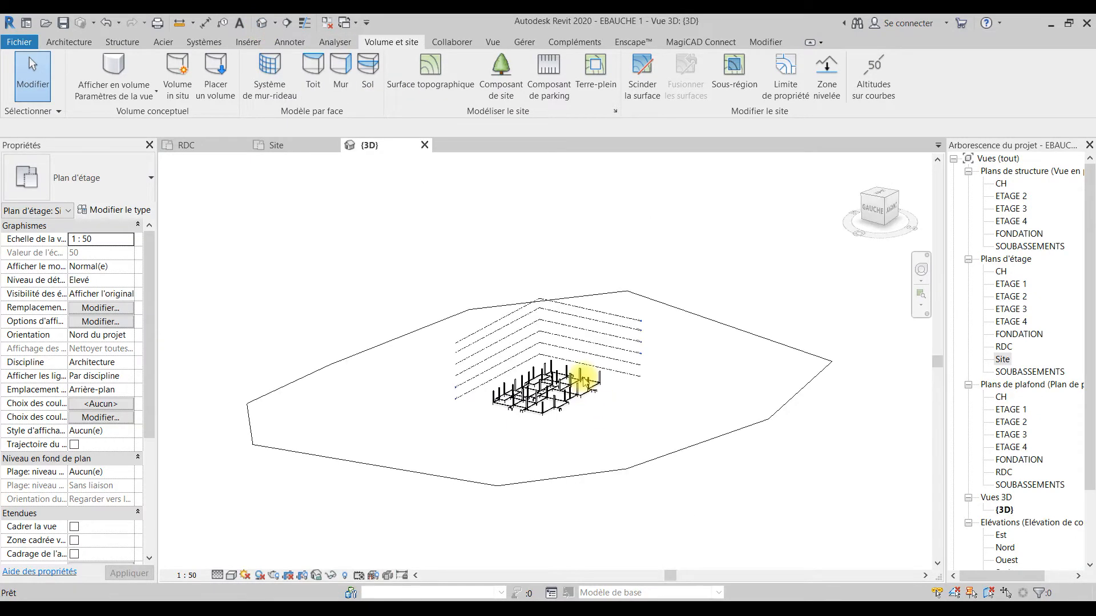
middle_click_drag(624, 485, 499, 479, "shift")
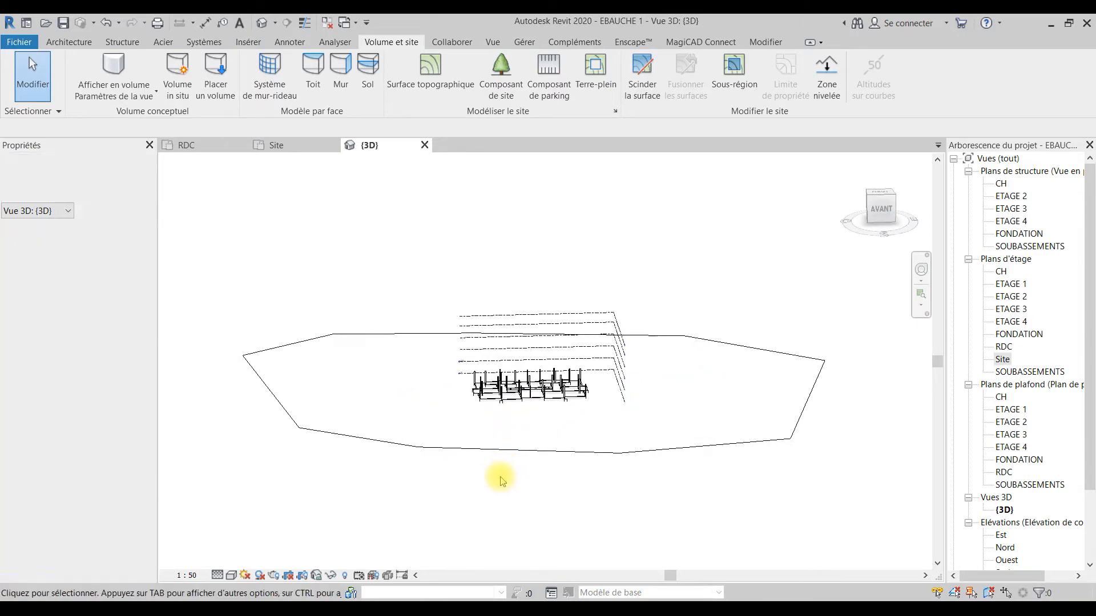
left_click(232, 575)
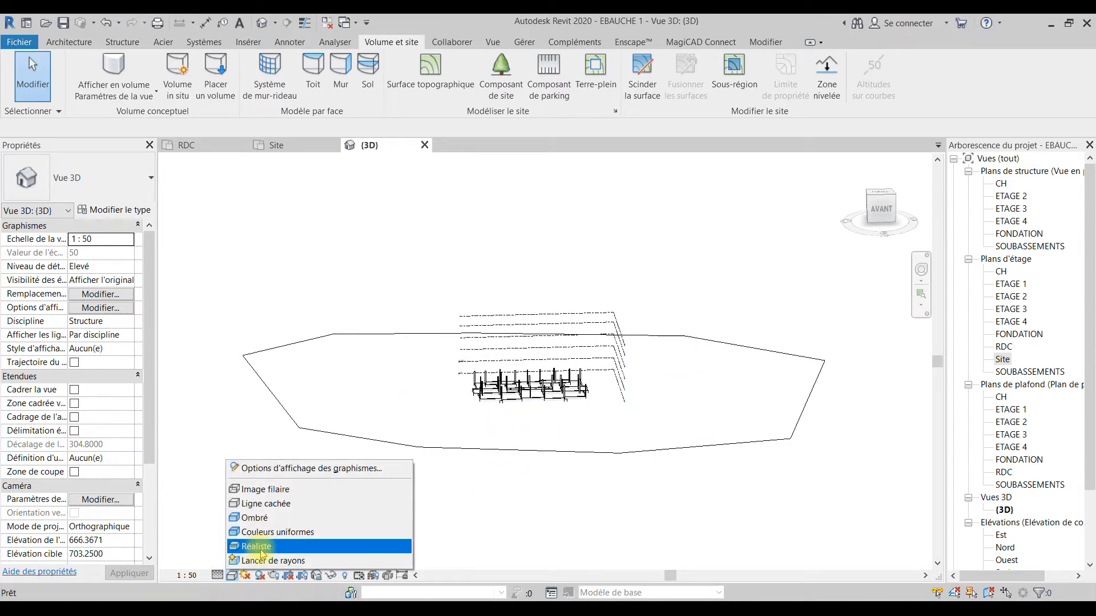
left_click(260, 532)
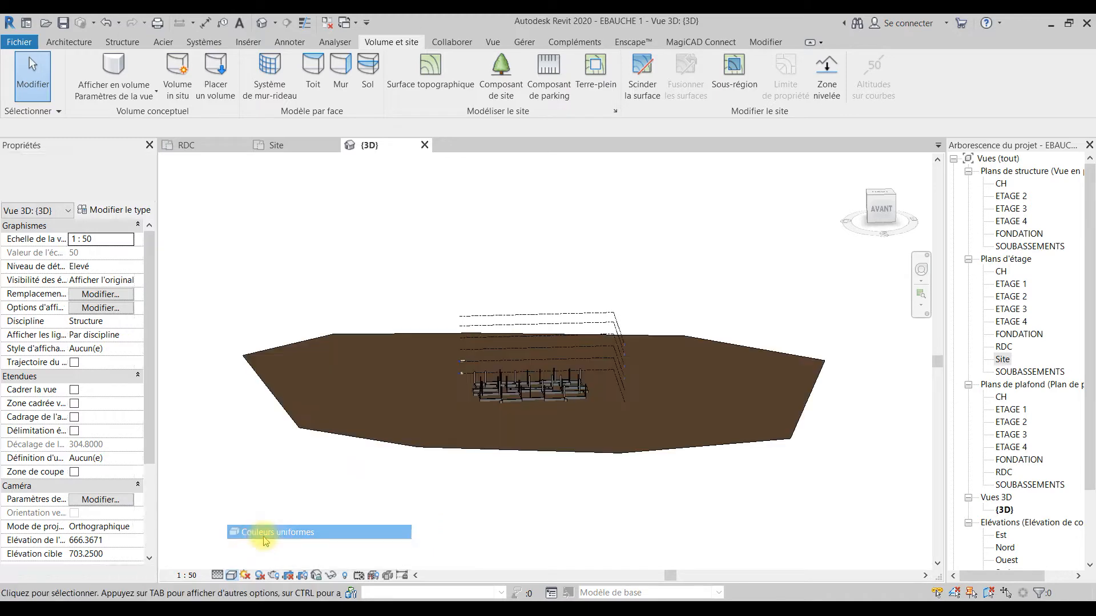
left_click(232, 575)
left_click(543, 484)
- Examine the terrain's shape around the building from several angles in the 3D view
middle_click_drag(544, 485, 478, 511, "shift")
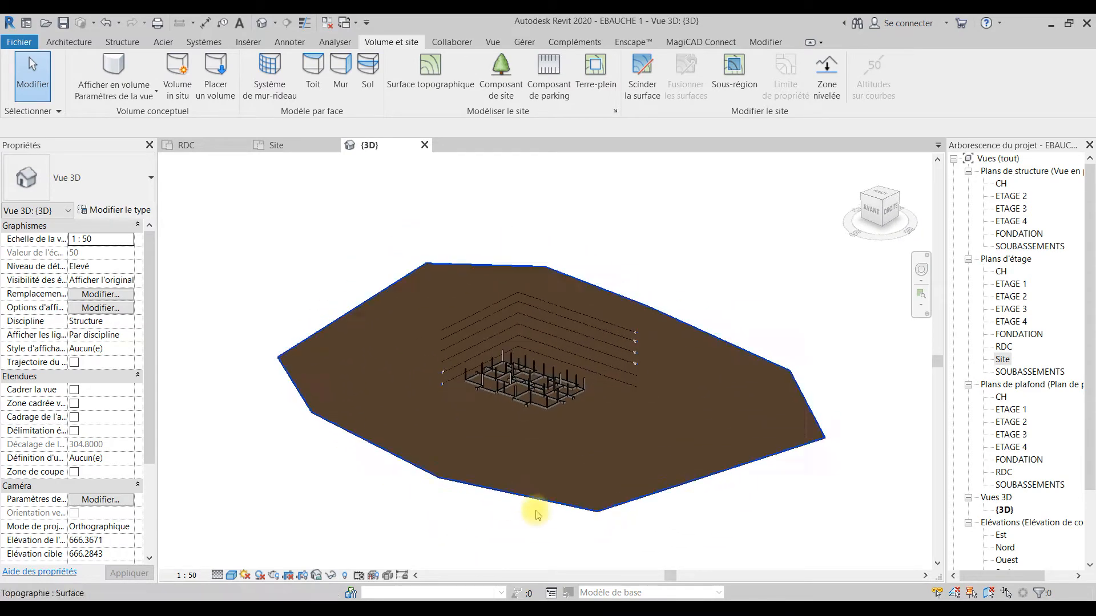
scroll(549, 507, "up", 2)
middle_click_drag(591, 511, 491, 531)
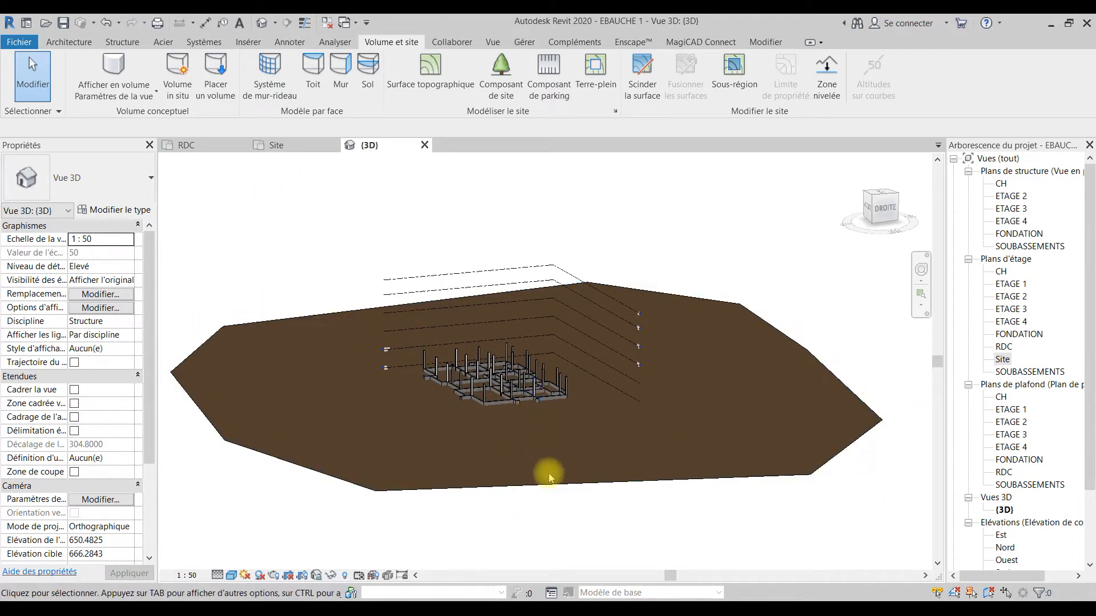
middle_click_drag(565, 467, 582, 489, "shift")
scroll(577, 459, "down", 2)
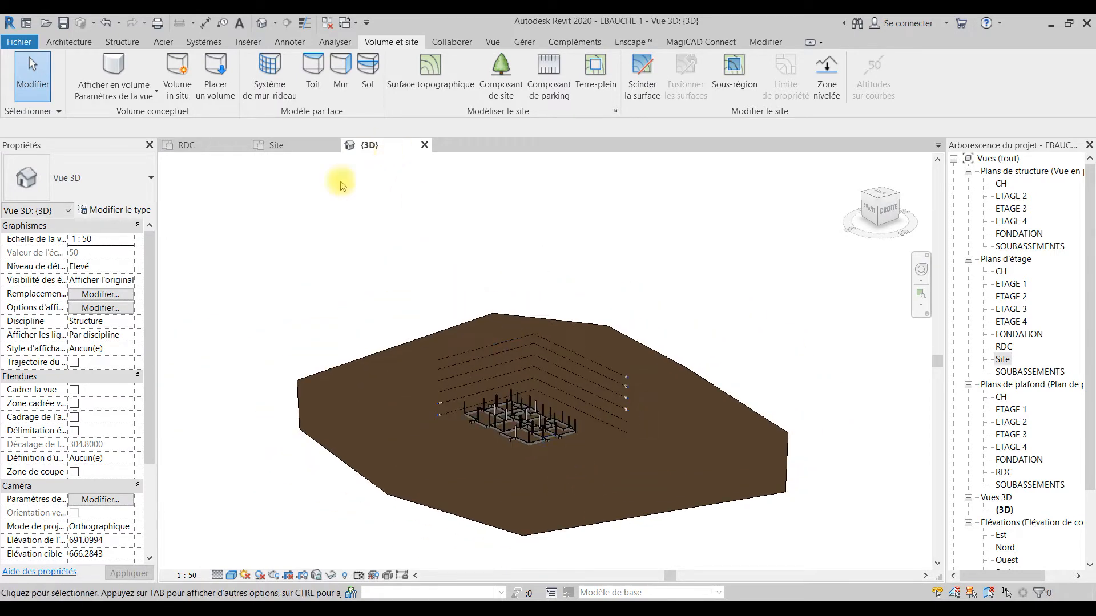
left_click(434, 508)
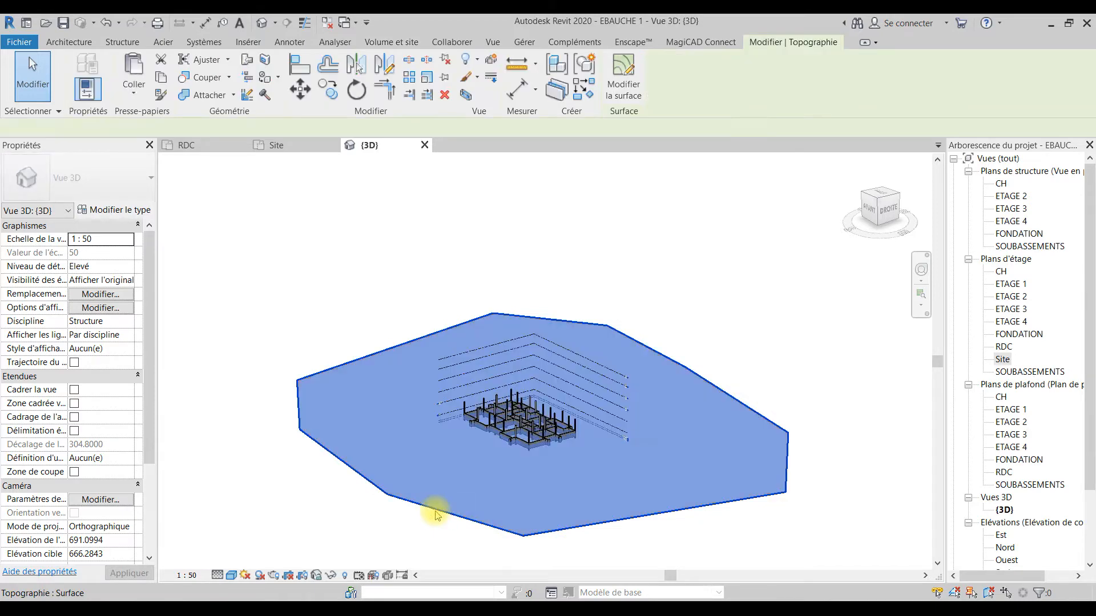
left_click(461, 273)
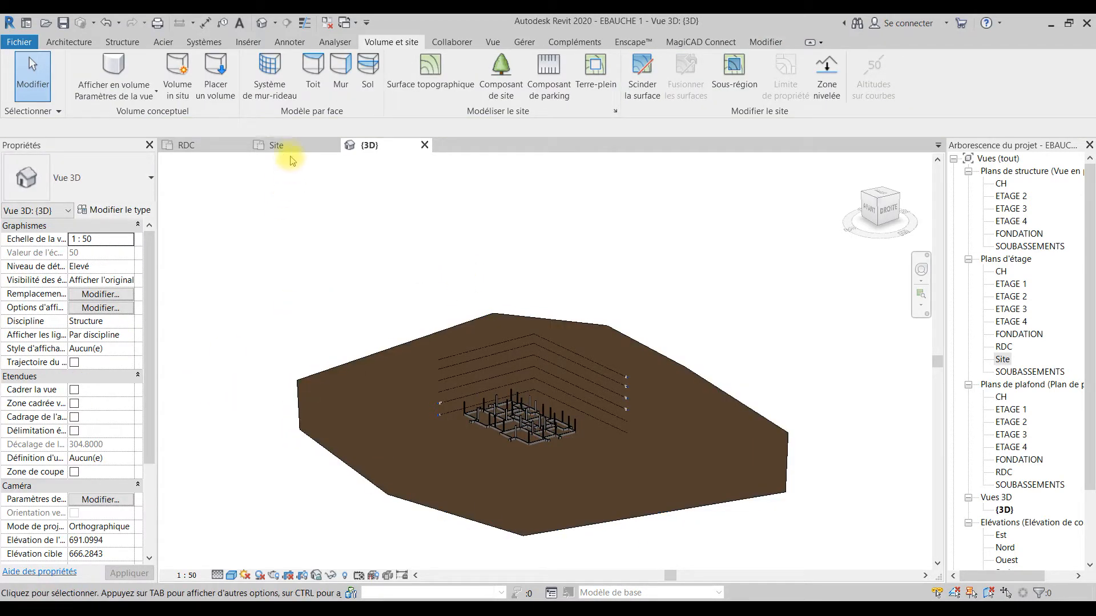
- Select the terrain surface, open its material for editing and review the Terre material's graphics settings
left_click(371, 486)
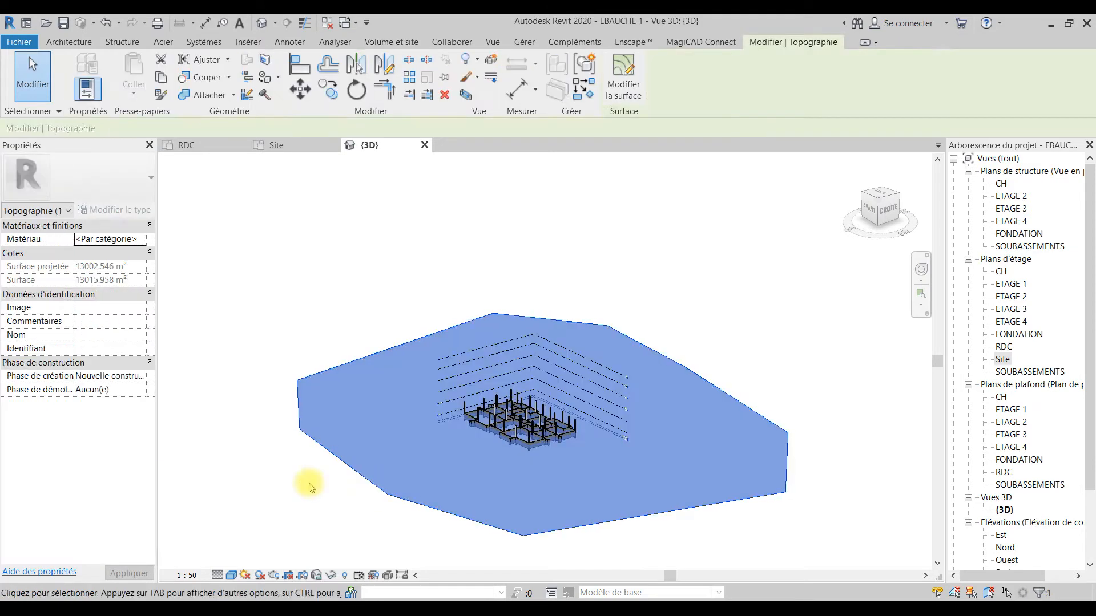
left_click(141, 239)
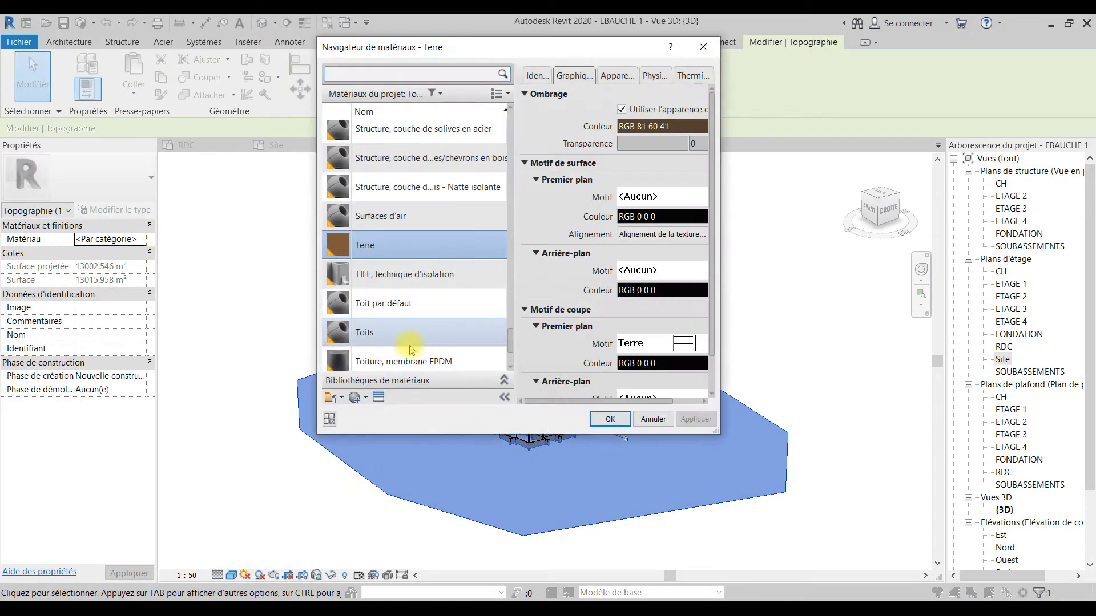
scroll(407, 222, "up", 3)
scroll(405, 222, "up", 6)
scroll(405, 223, "down", 6)
scroll(404, 212, "up", 2)
scroll(404, 204, "up", 2)
scroll(406, 200, "down", 4)
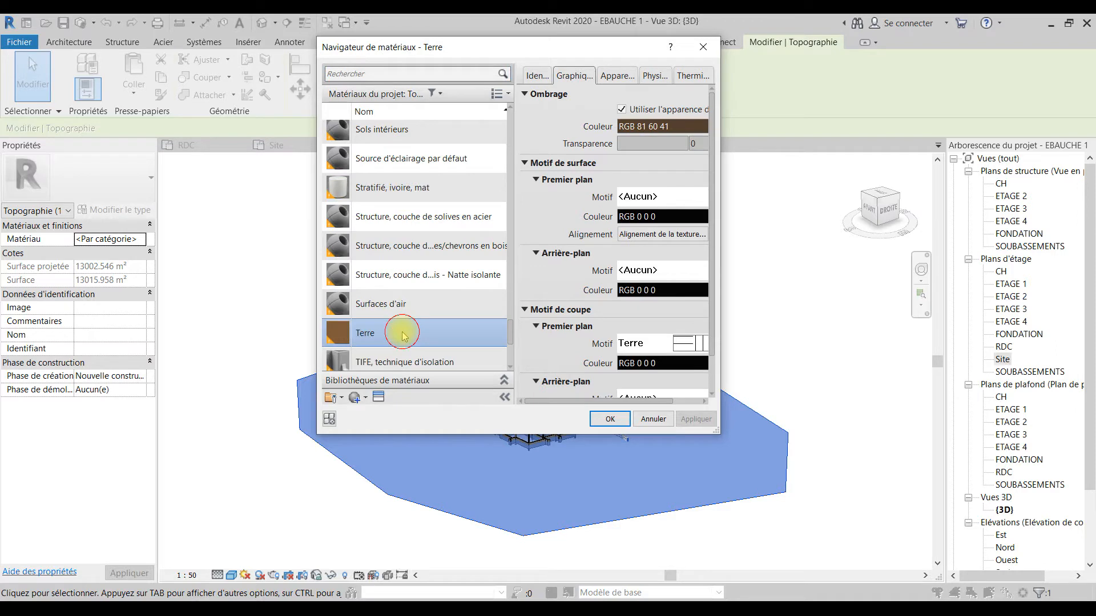
scroll(402, 336, "down", 1)
scroll(539, 277, "down", 1)
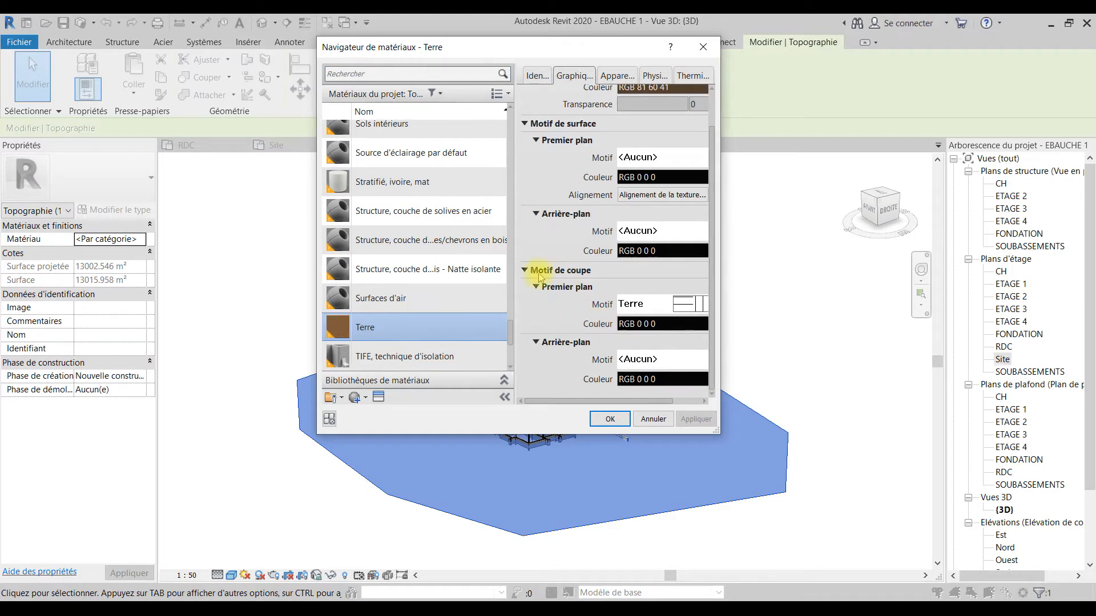
- Keep the Terre cut pattern with a black foreground colour and assign the Terre material to the terrain
left_click(678, 304)
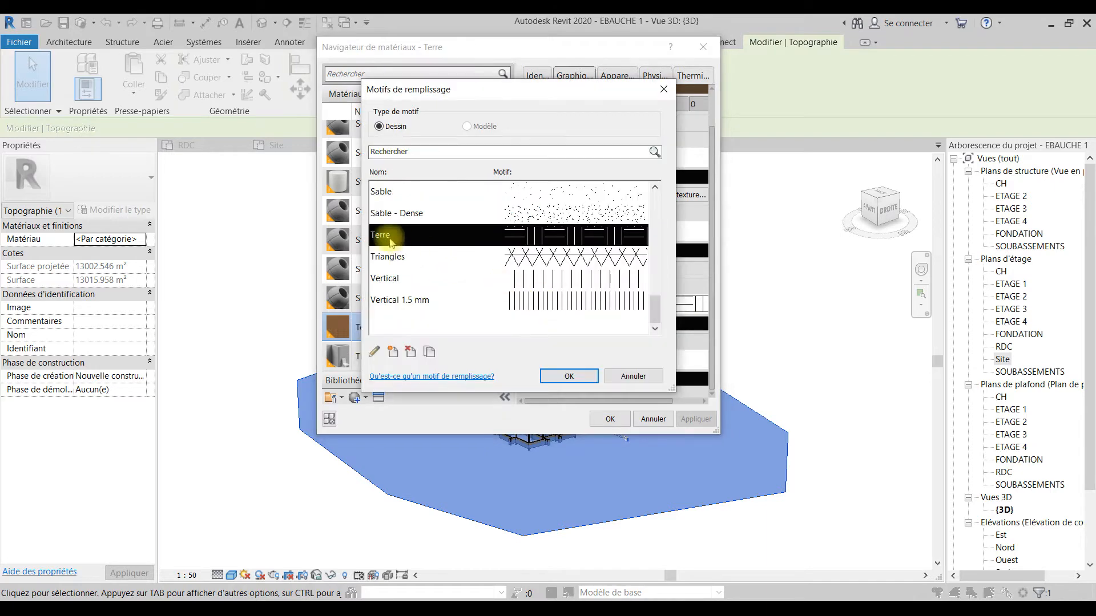
left_click(568, 376)
left_click(635, 324)
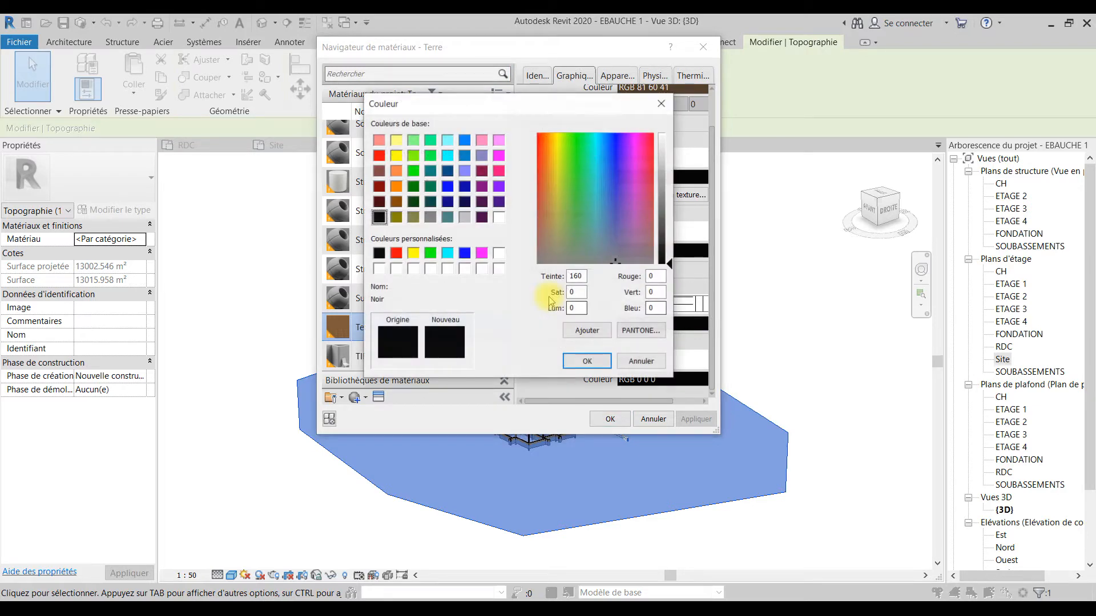
left_click(587, 361)
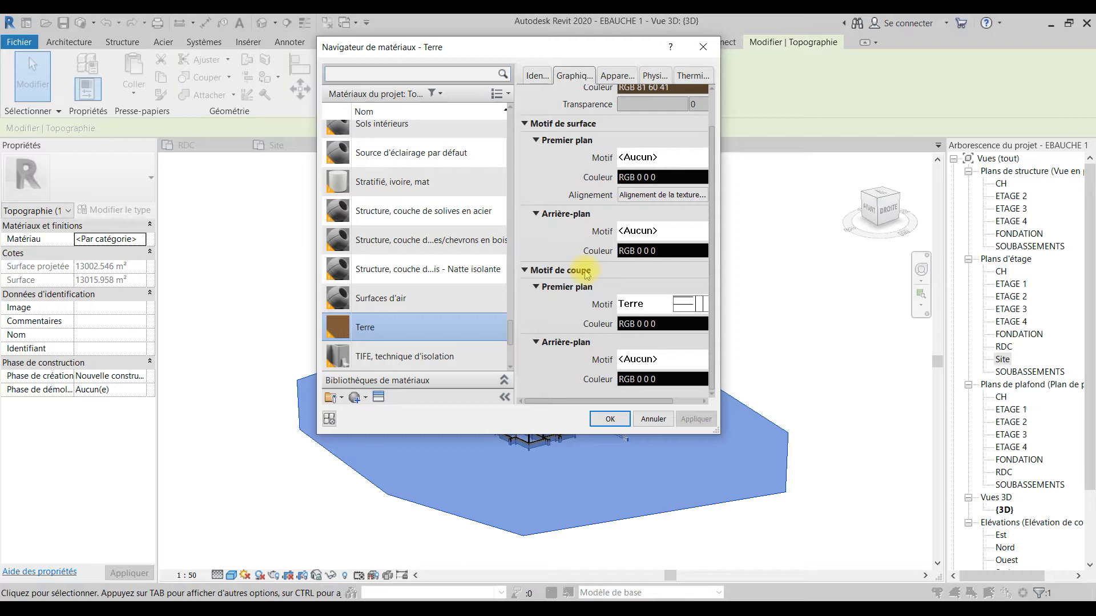
key("Return")
- Draw a horizontal building section across the full width of the terrain in the Site plan, passing through the building
left_click(276, 145)
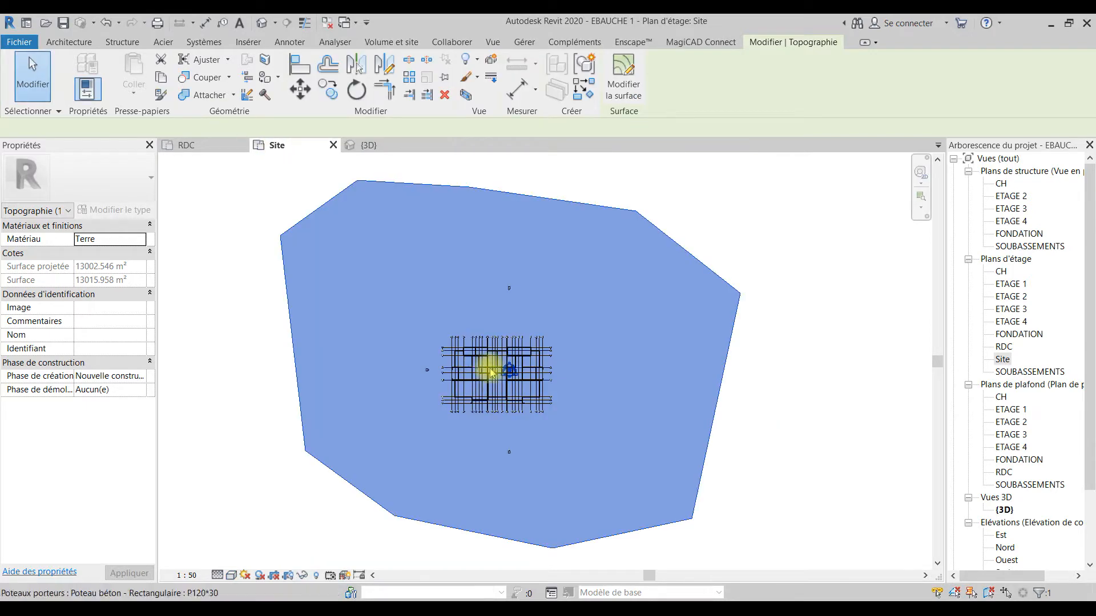
left_click(287, 24)
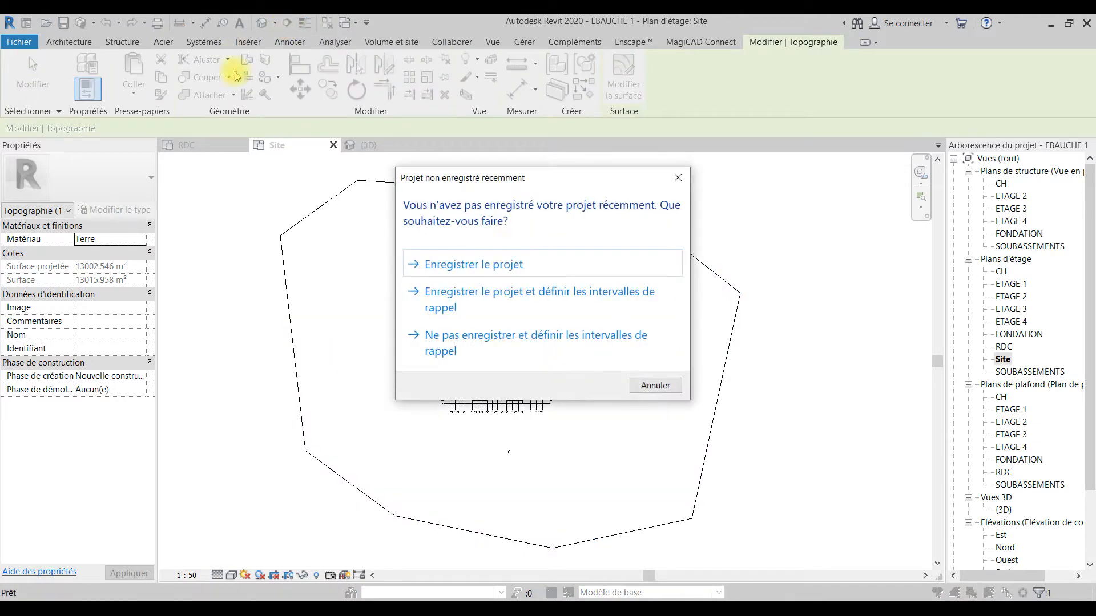
left_click(677, 186)
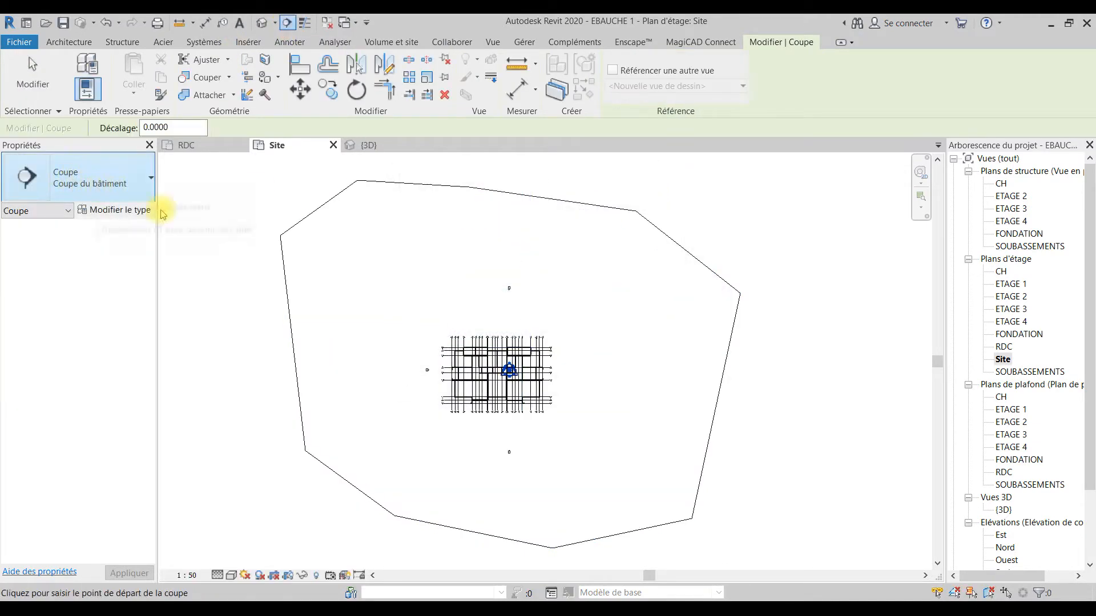
left_click(270, 368)
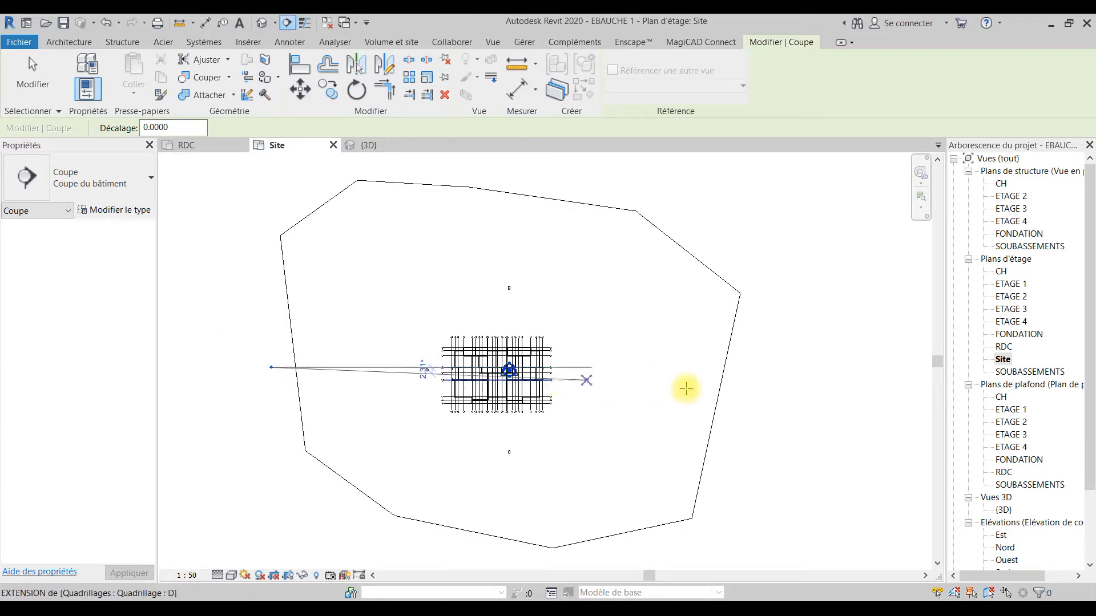
left_click(746, 367)
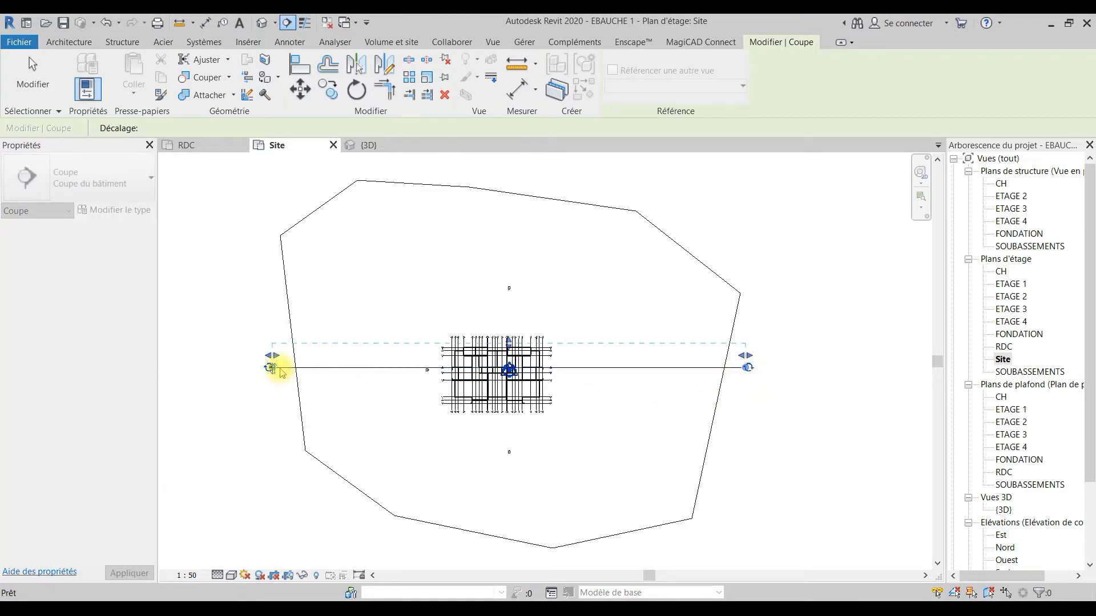
scroll(269, 367, "up", 5)
key("Escape")
- Open the section view from its section head in the Site plan
left_click(394, 441)
scroll(369, 412, "up", 2)
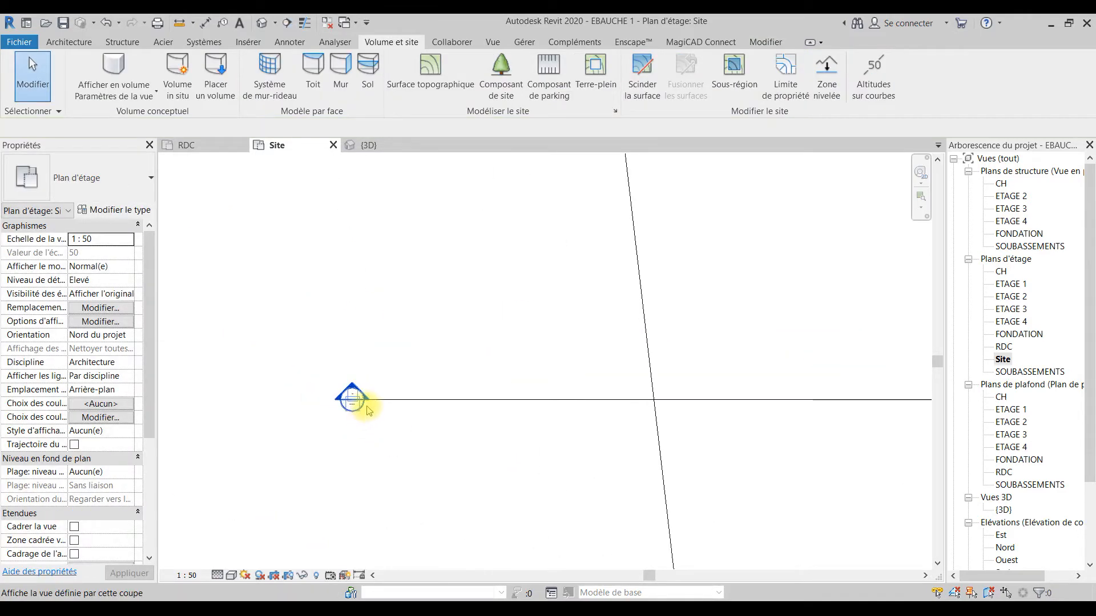
double_click(354, 401)
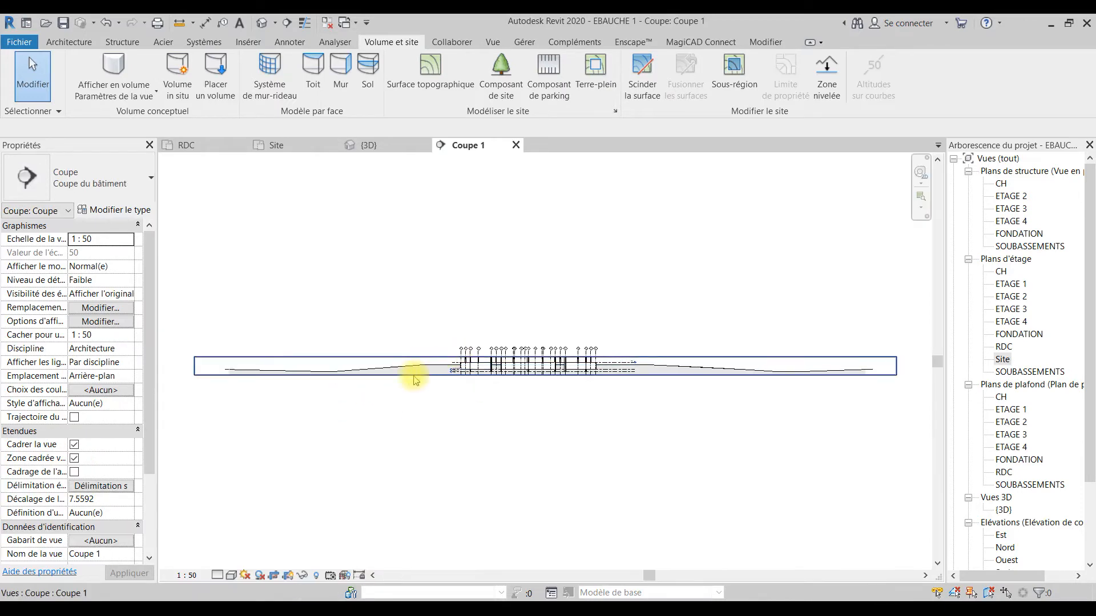
- Extend the section view's crop region above the upper levels and well below the foundations
scroll(517, 365, "up", 5)
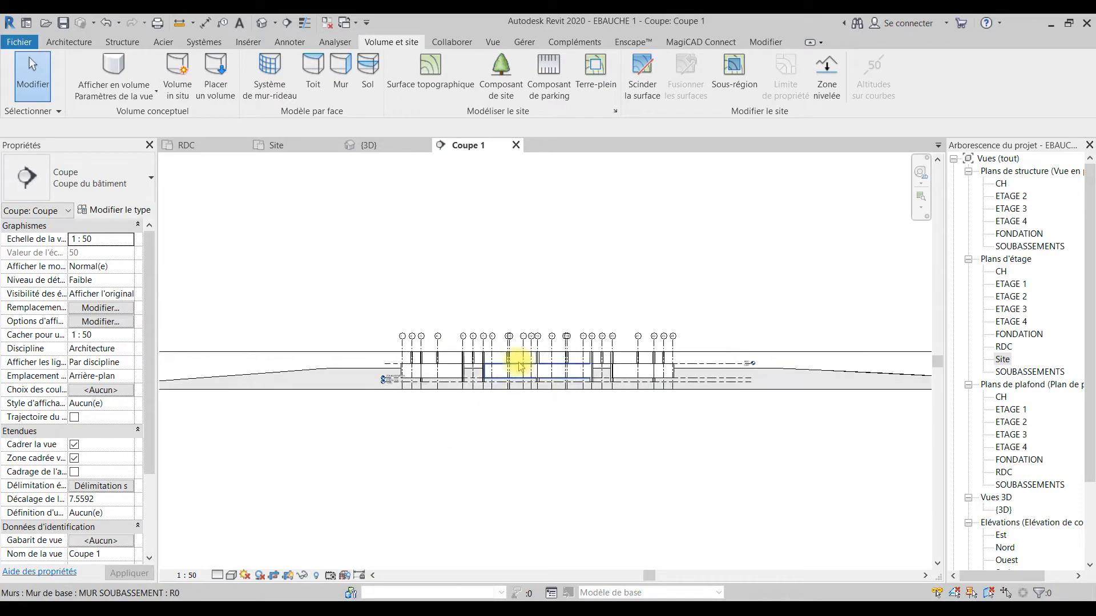
scroll(510, 372, "down", 6)
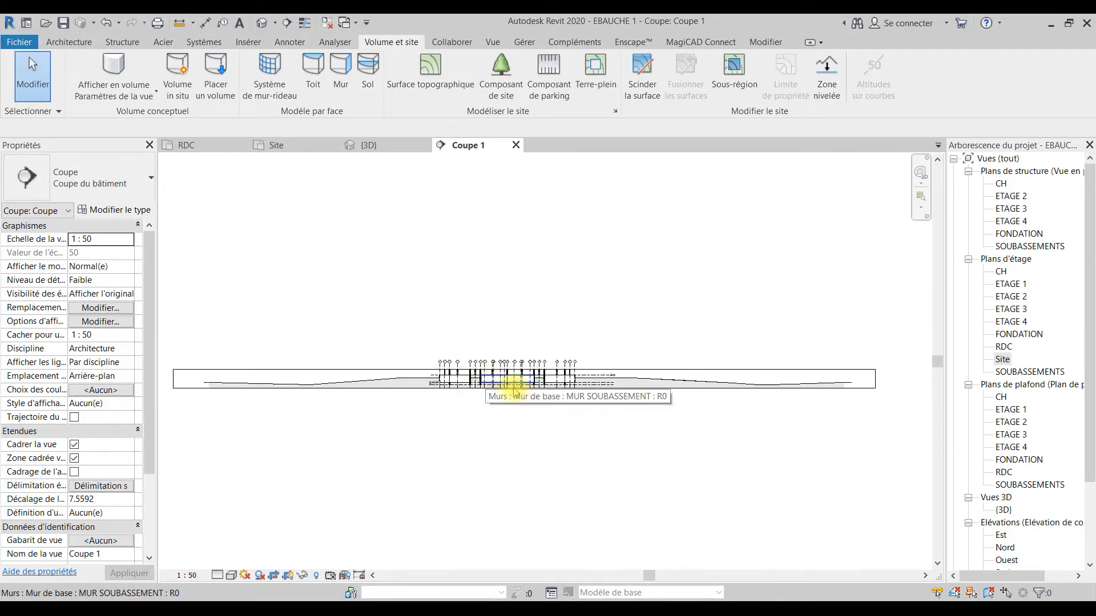
left_click(734, 369)
left_click_drag(523, 370, 514, 255)
left_click_drag(524, 389, 515, 443)
- Examine the Terre cut pattern along the terrain and around the foundations in the section view
scroll(526, 411, "up", 5)
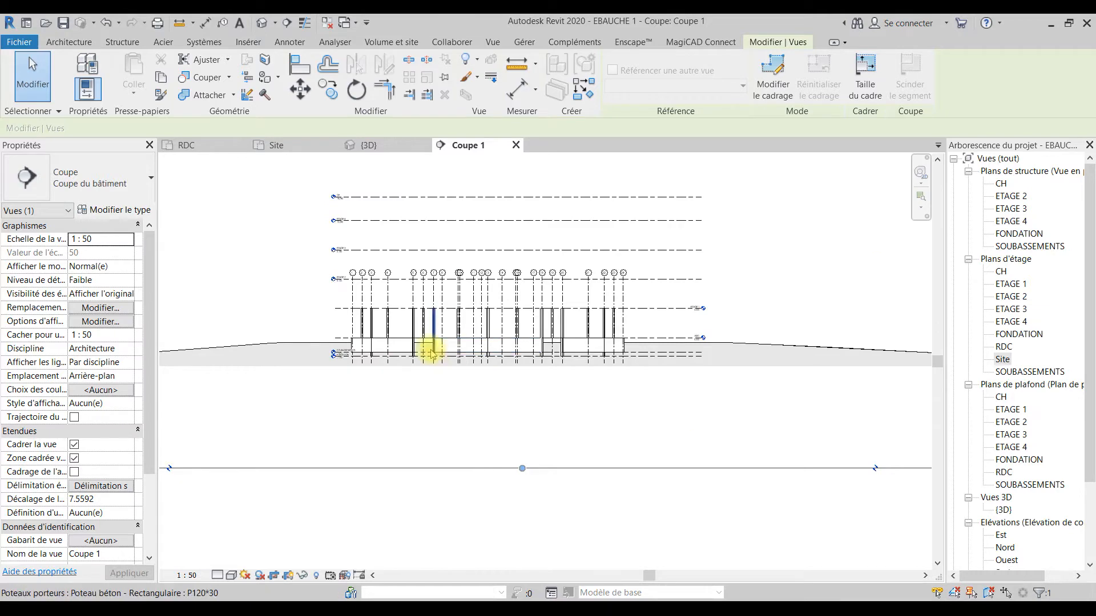
scroll(472, 435, "down", 4)
middle_click_drag(508, 421, 784, 415)
scroll(466, 351, "up", 1)
scroll(459, 355, "up", 3)
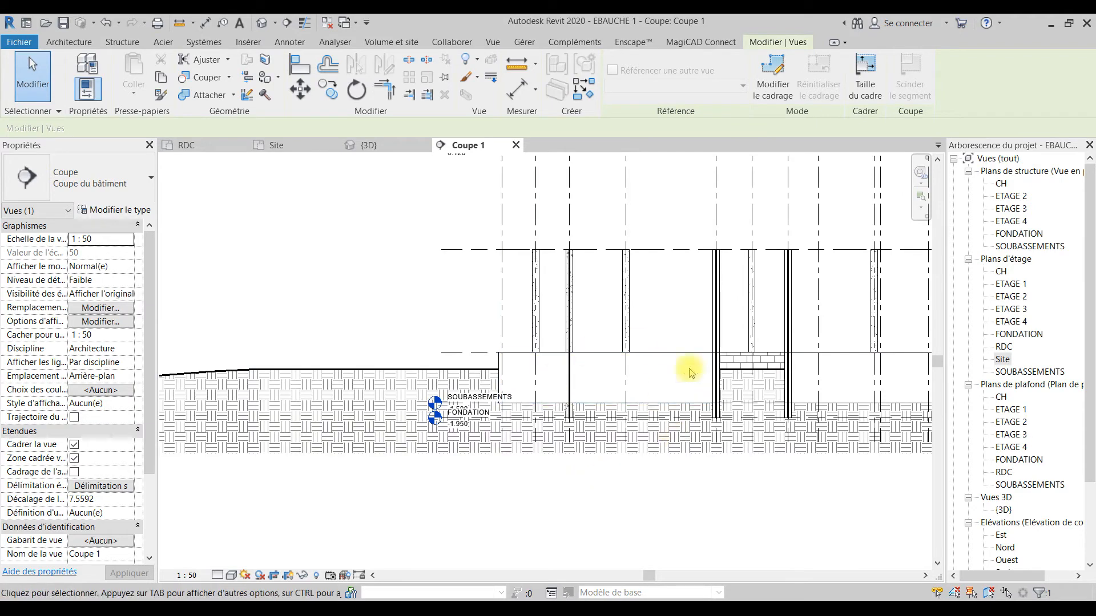
scroll(404, 371, "down", 6)
middle_click_drag(536, 472, 352, 399)
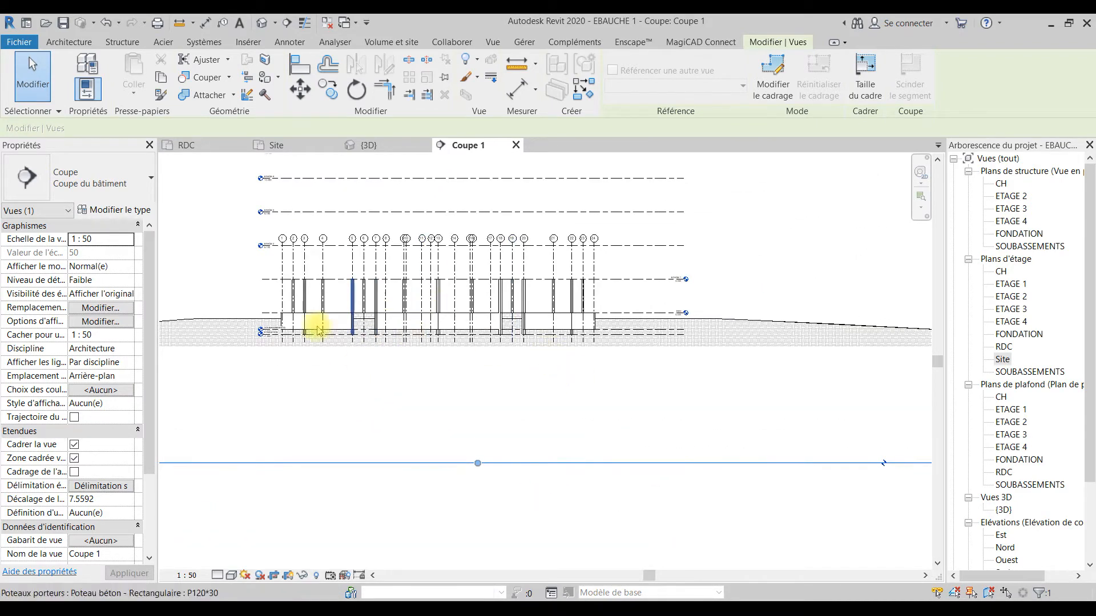
scroll(281, 327, "up", 3)
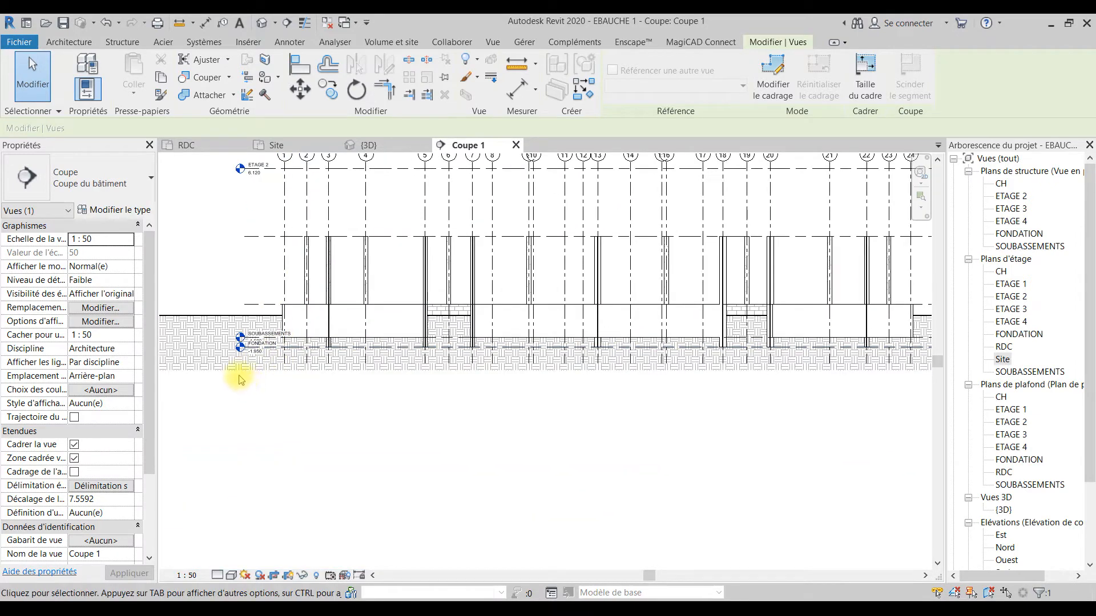
scroll(302, 377, "down", 3)
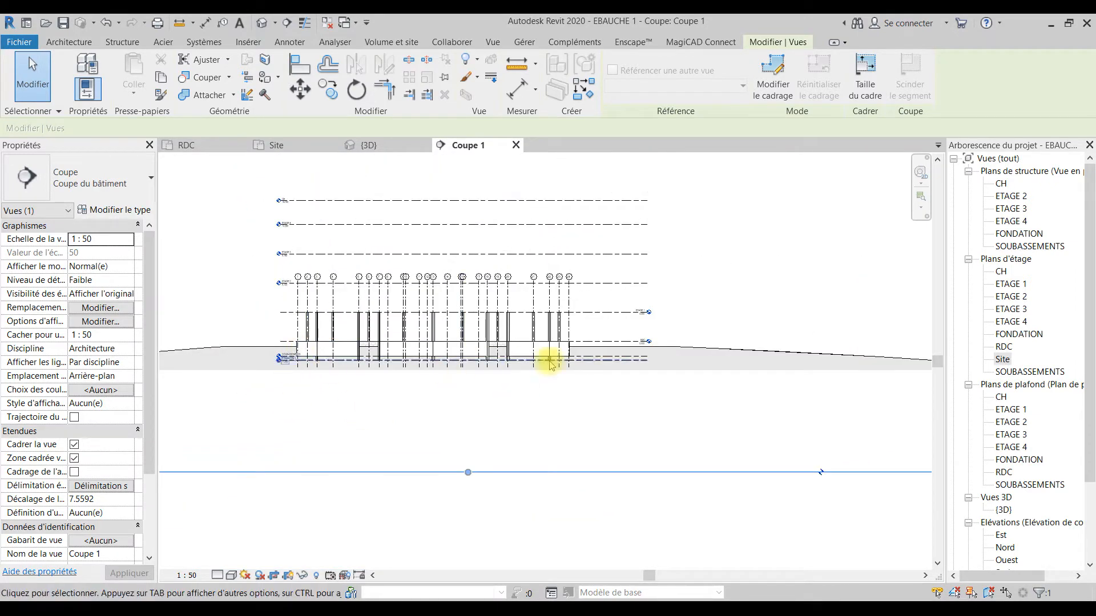
scroll(302, 342, "up", 5)
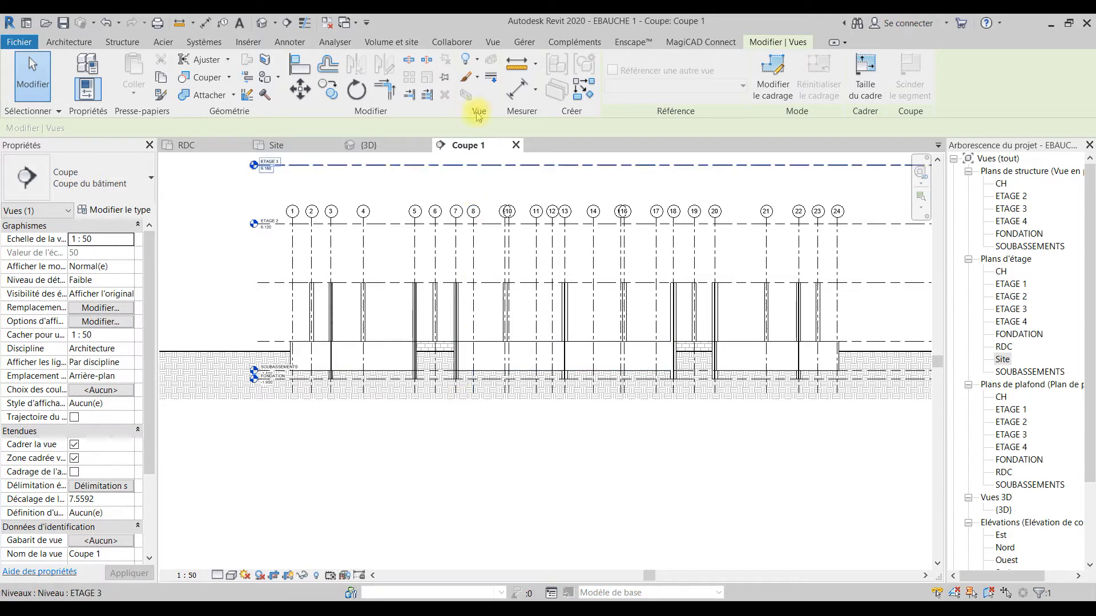
- Open the site settings and apply a section base elevation of -10
left_click(392, 41)
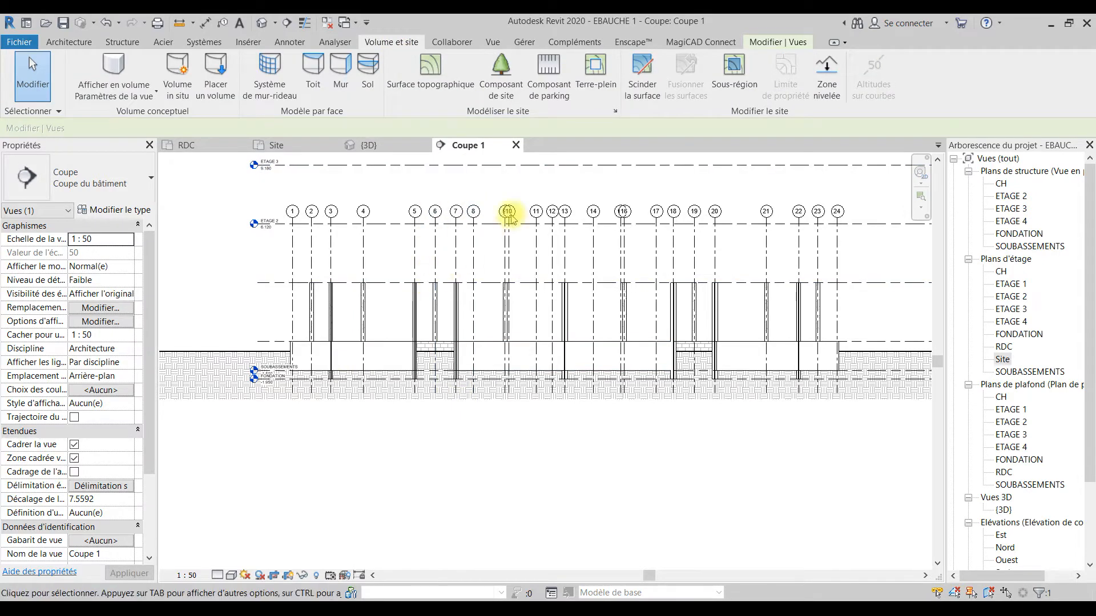
left_click(615, 112)
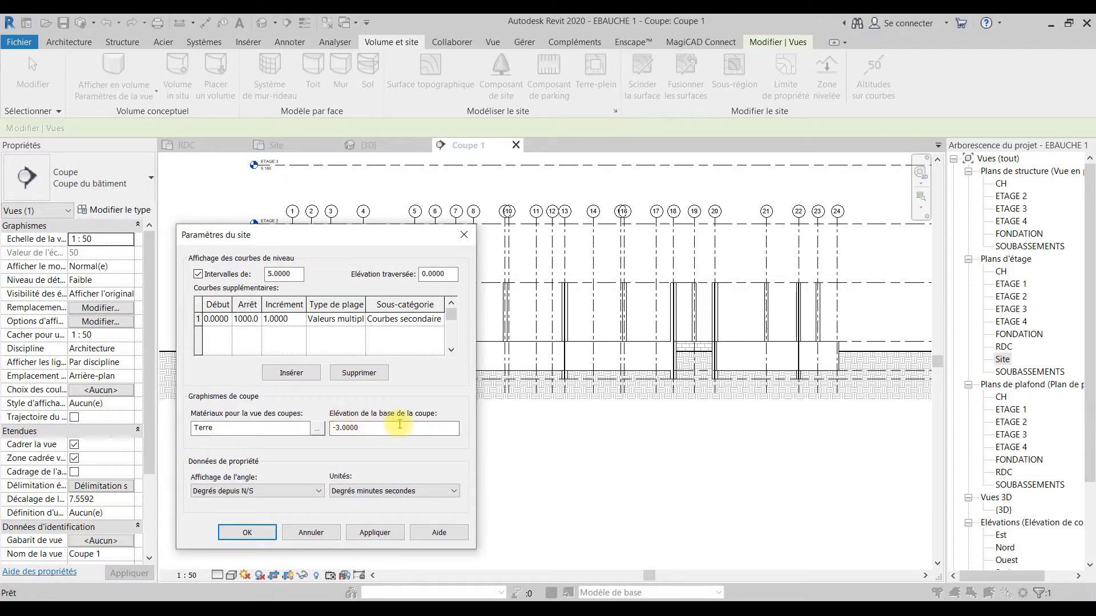
left_click_drag(363, 430, 336, 445)
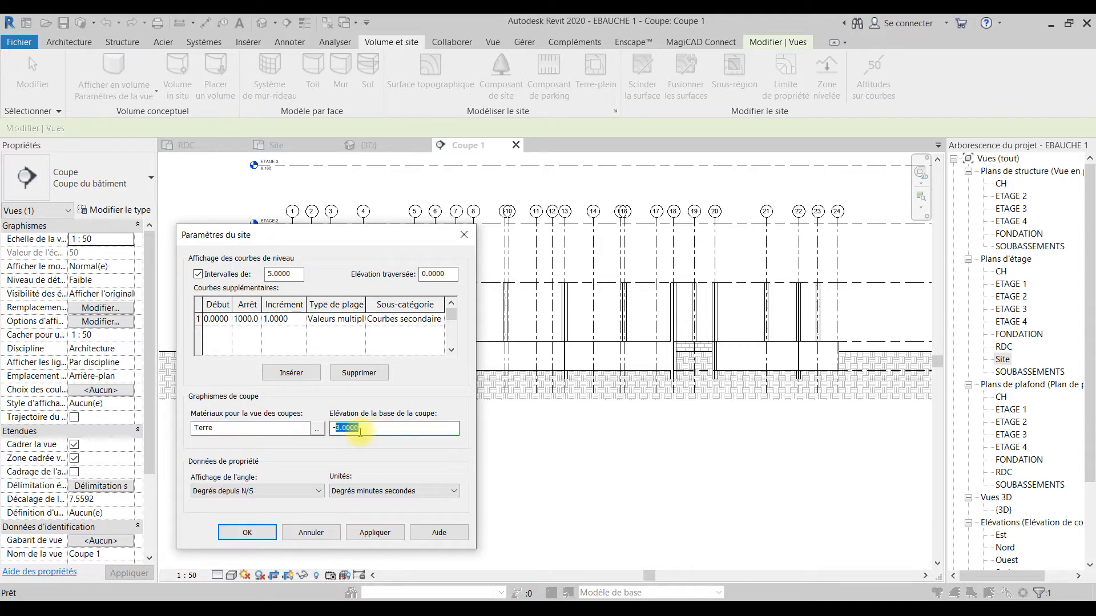
type("1")
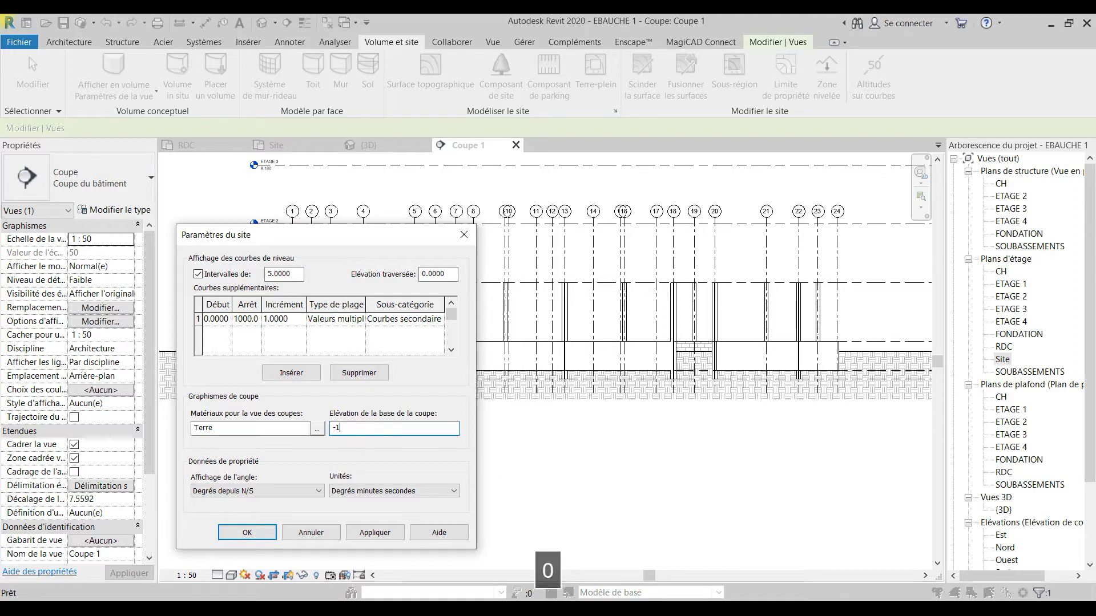
type("0")
left_click(377, 533)
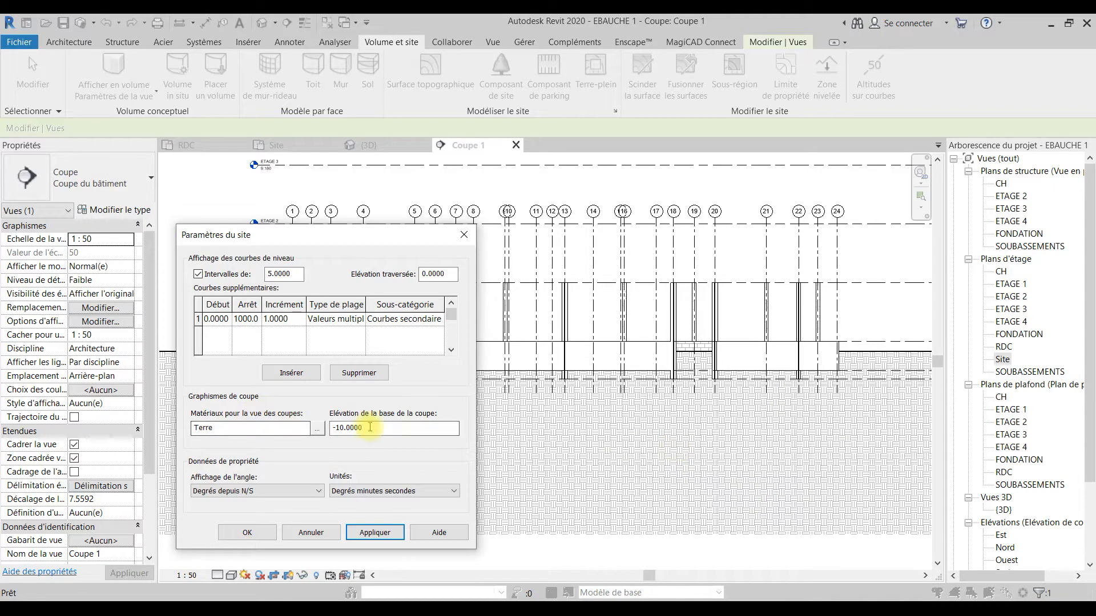
- Set the section base elevation to -50 in the site settings and apply it
double_click(342, 429)
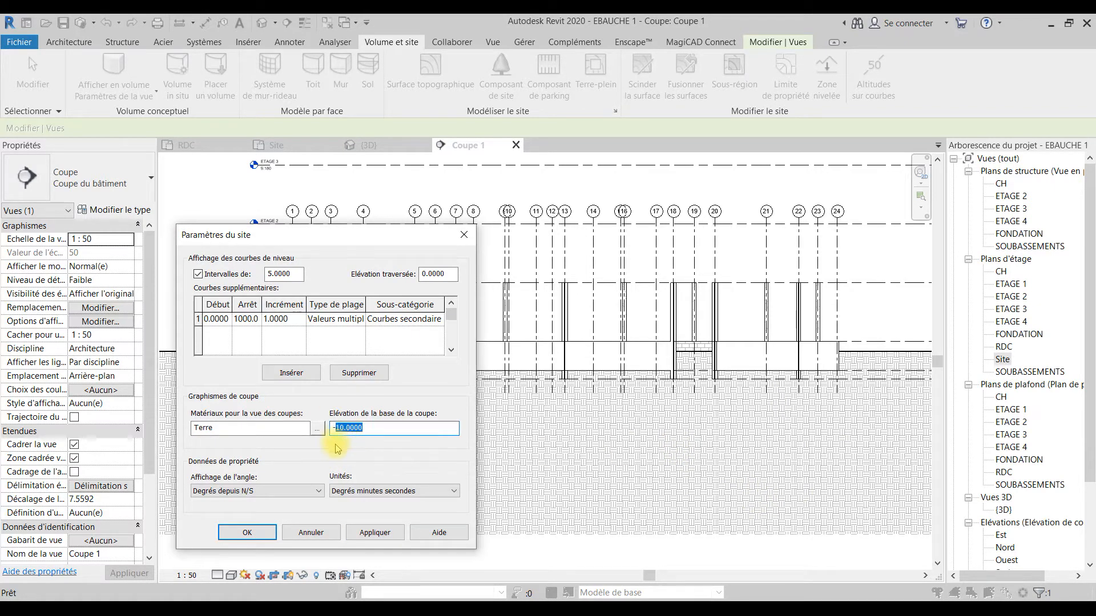
type("50")
left_click(371, 532)
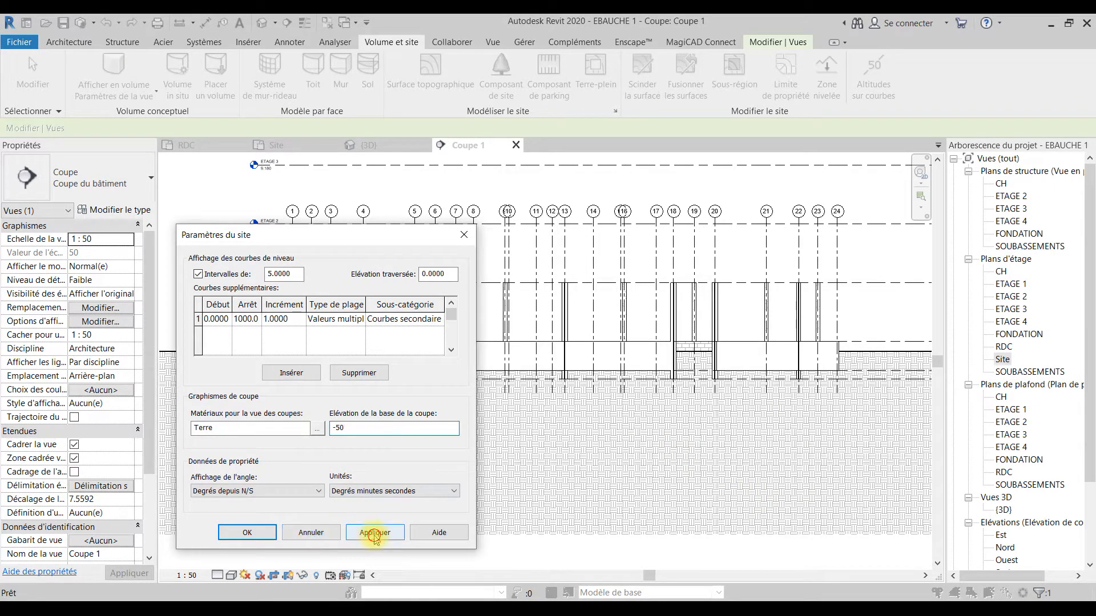
- Set the section base elevation to -5 and accept the site settings
double_click(334, 429)
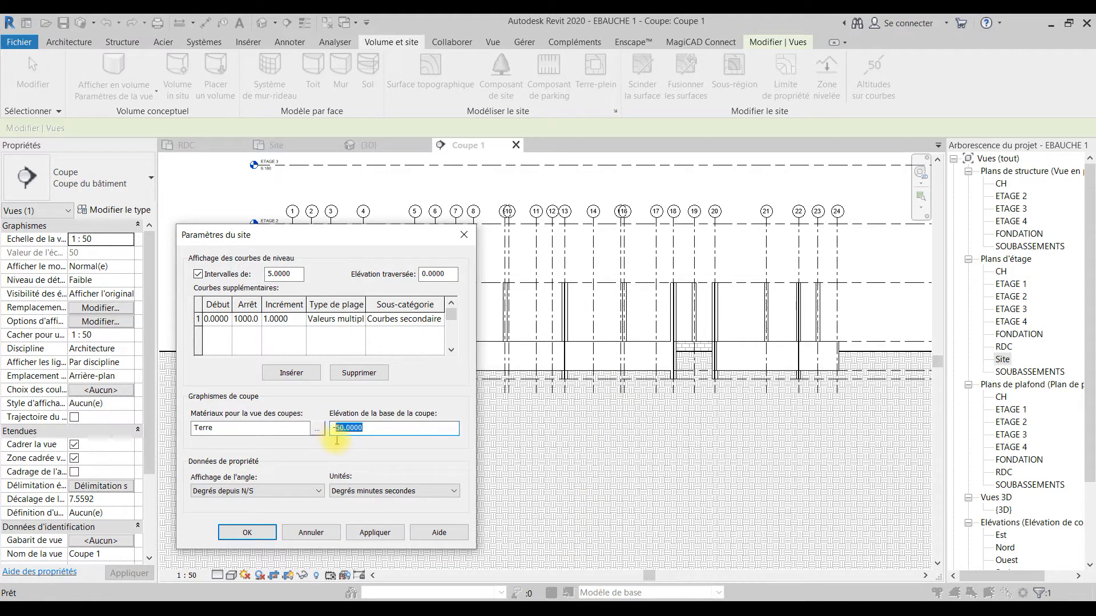
type("1")
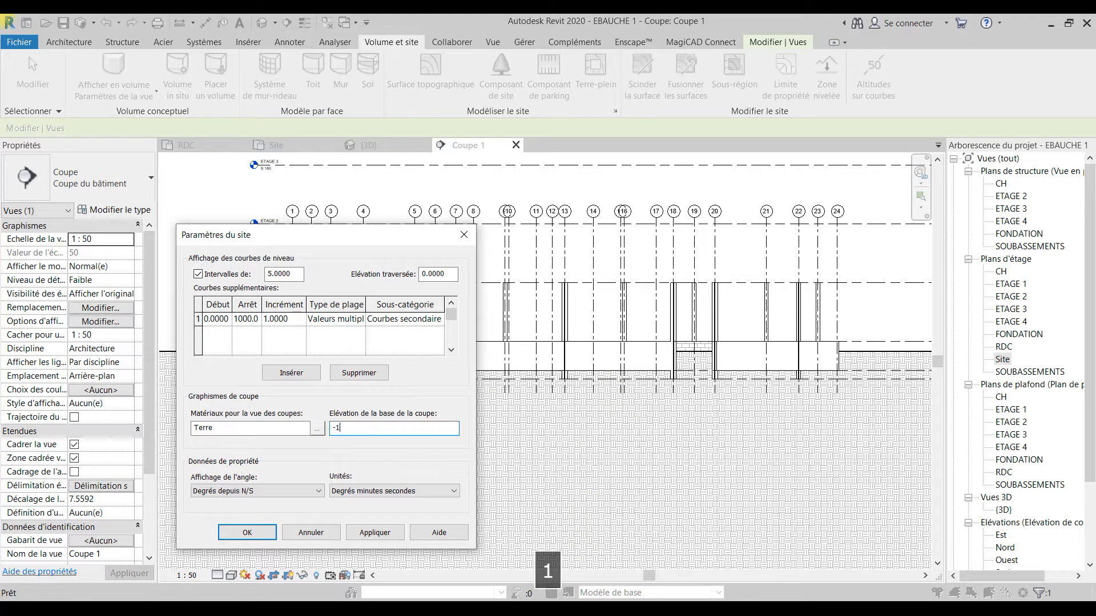
key("BackSpace")
type("5")
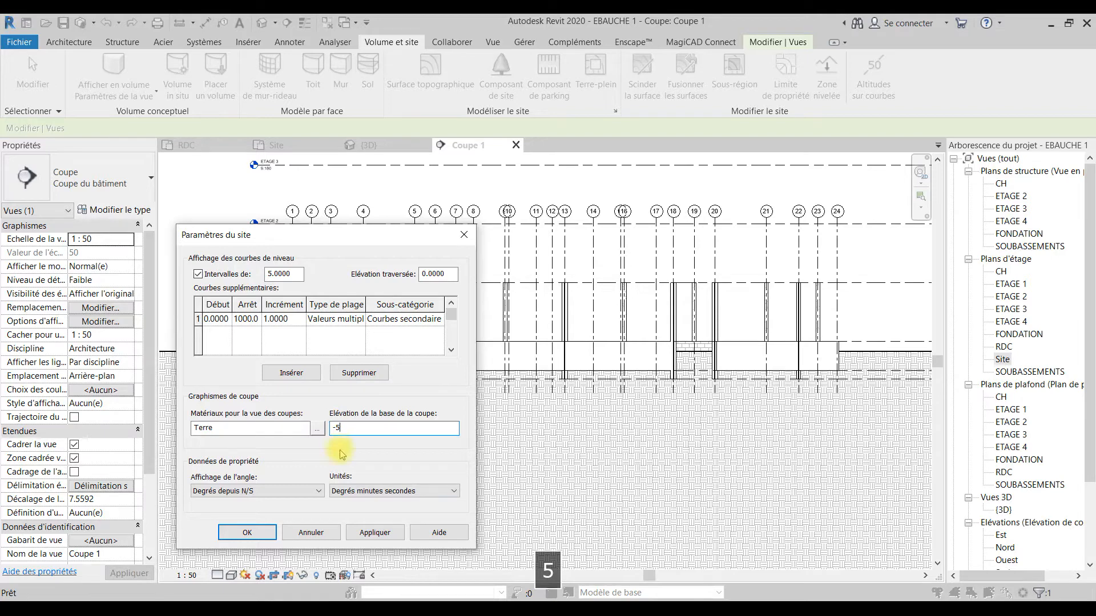
left_click(274, 528)
- Examine the depth of the cut ground beneath the building and around the base walls in the section view
scroll(456, 451, "down", 2)
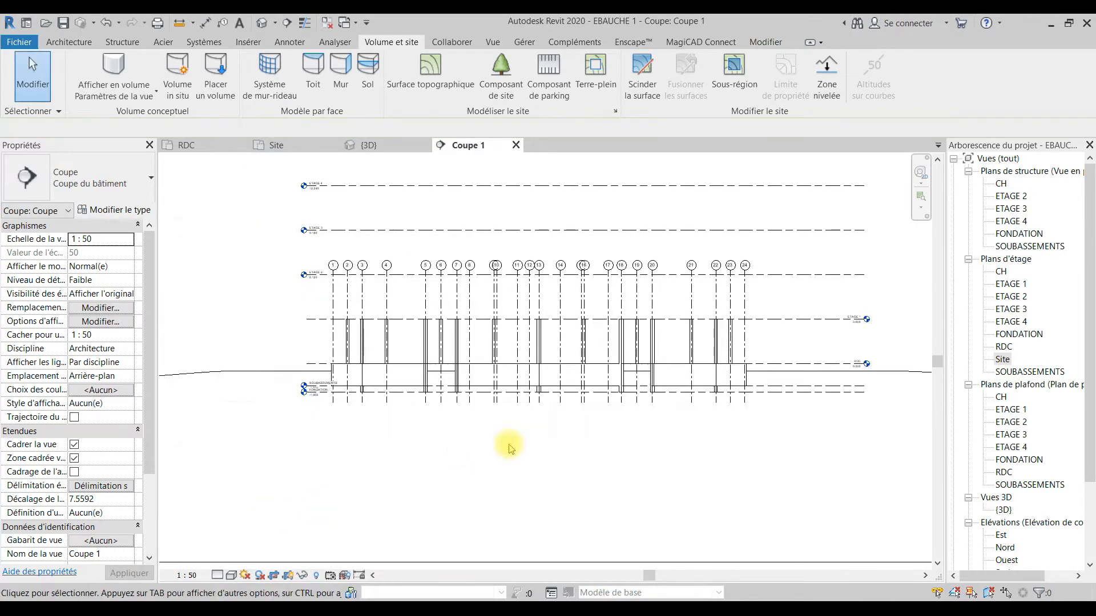
scroll(524, 420, "down", 3)
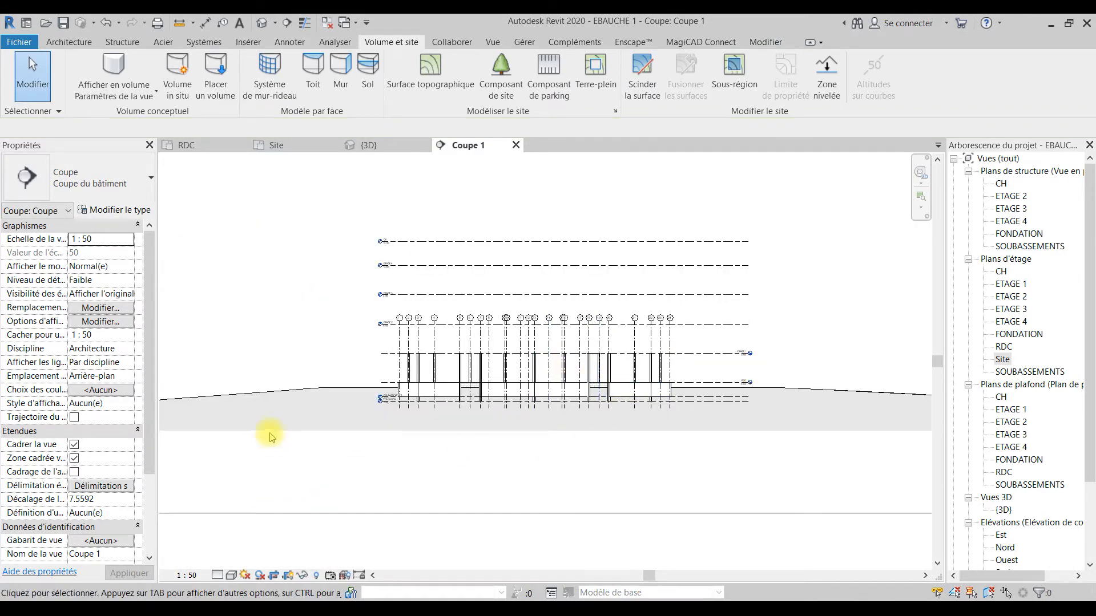
scroll(407, 409, "up", 1)
scroll(655, 379, "up", 3)
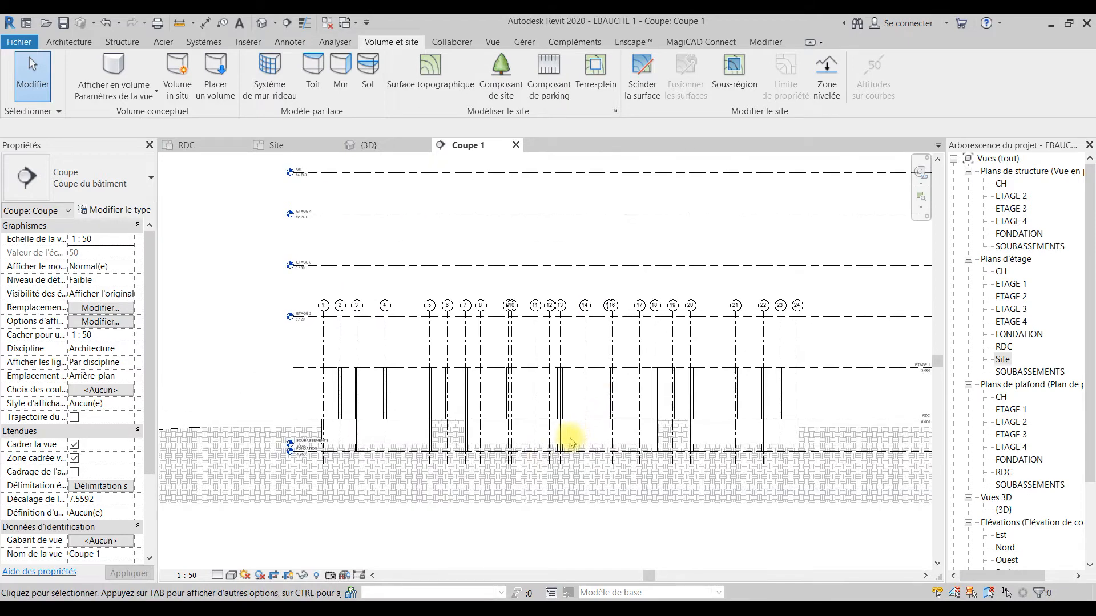
scroll(372, 501, "up", 1)
scroll(379, 477, "up", 2)
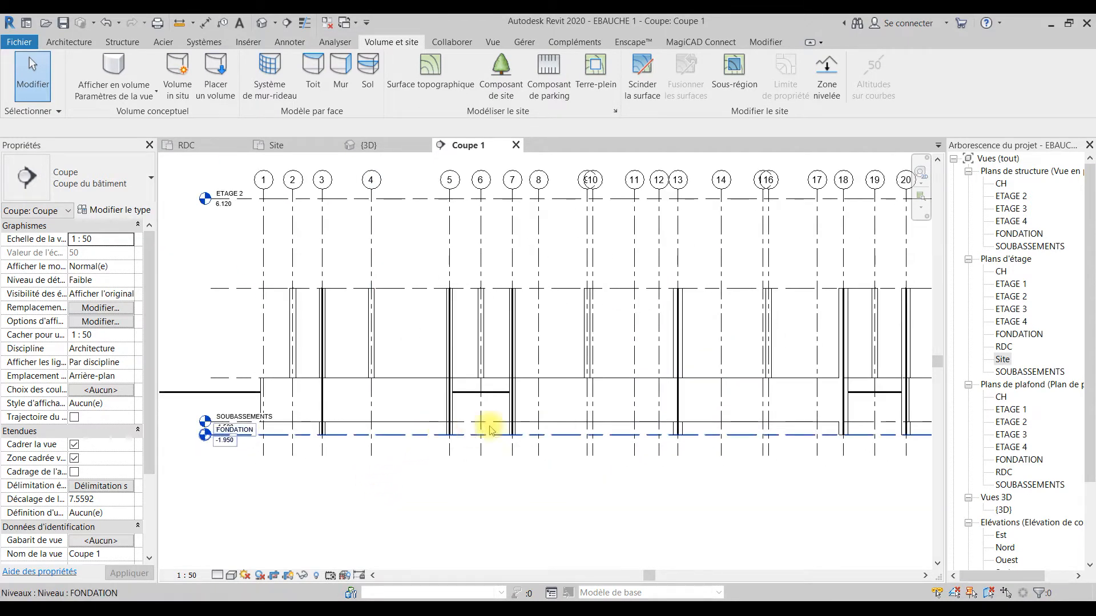
scroll(190, 447, "up", 2)
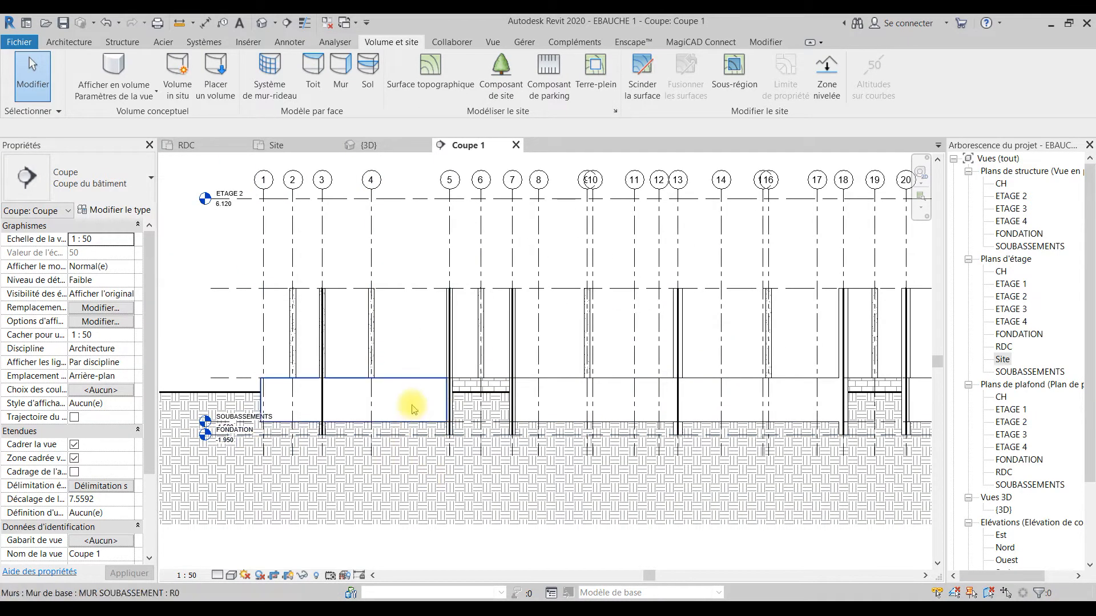
scroll(430, 447, "down", 3)
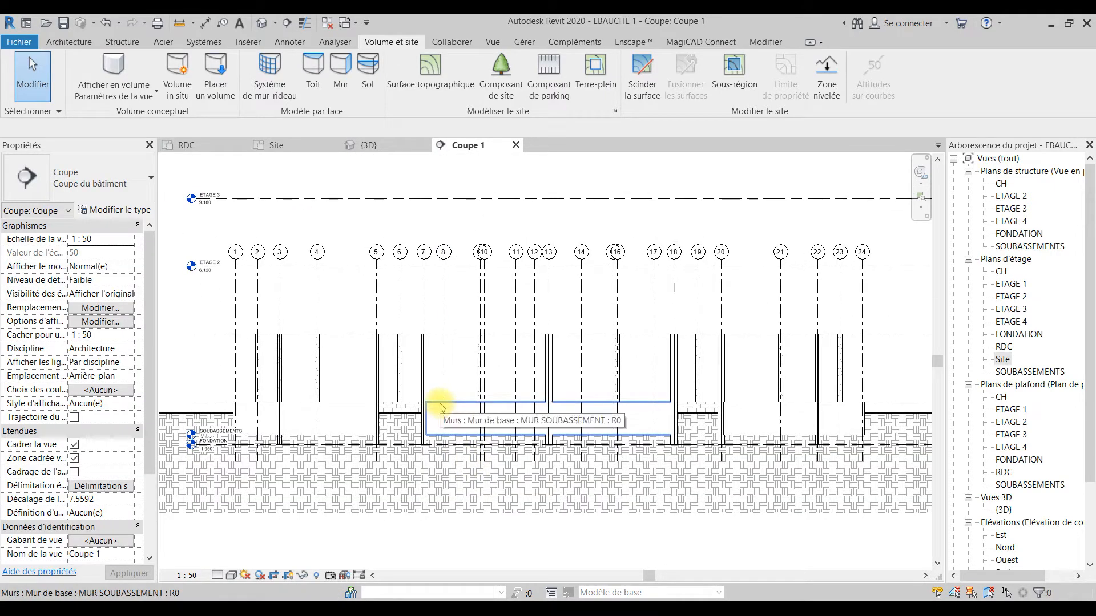
- Delete the topographic surface in the 3D view, check the remaining structure and open the RDC floor plan
left_click(358, 148)
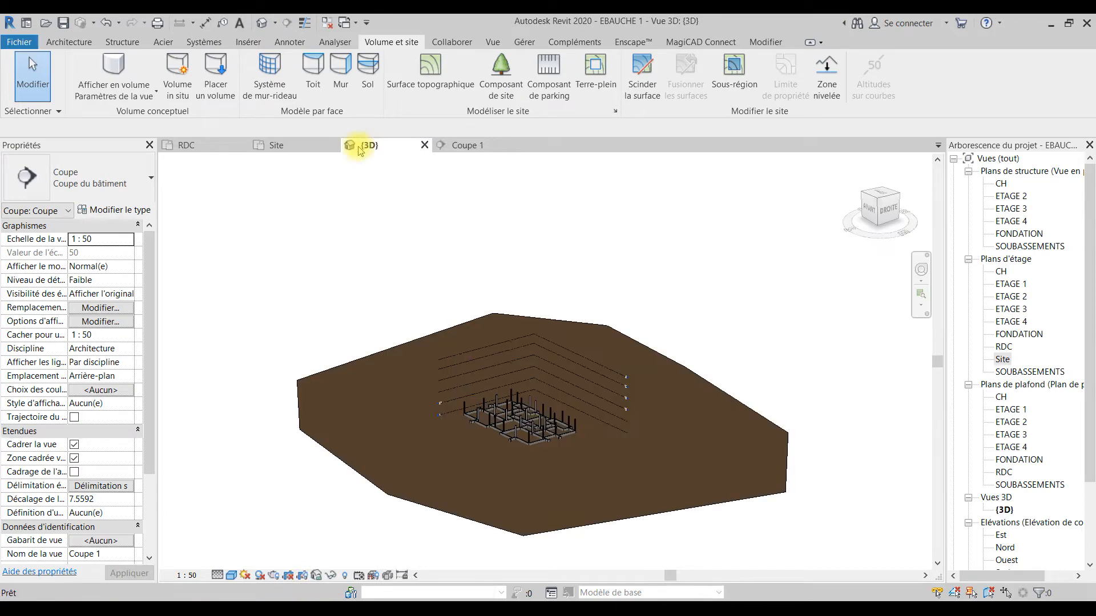
left_click(748, 405)
key("BackSpace")
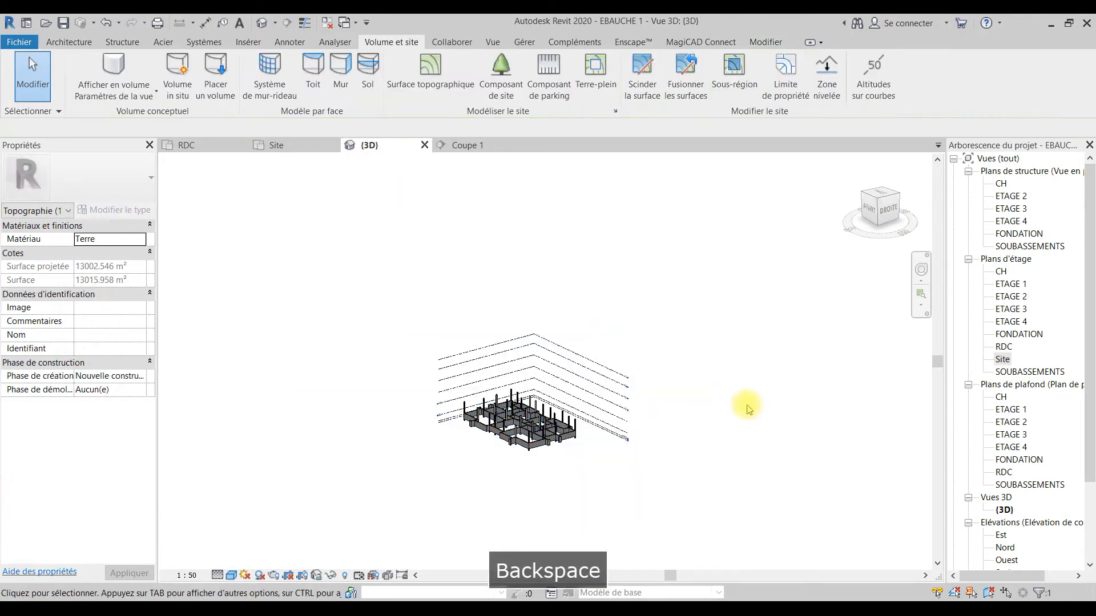
scroll(567, 440, "up", 3)
middle_click_drag(588, 451, 559, 474, "shift")
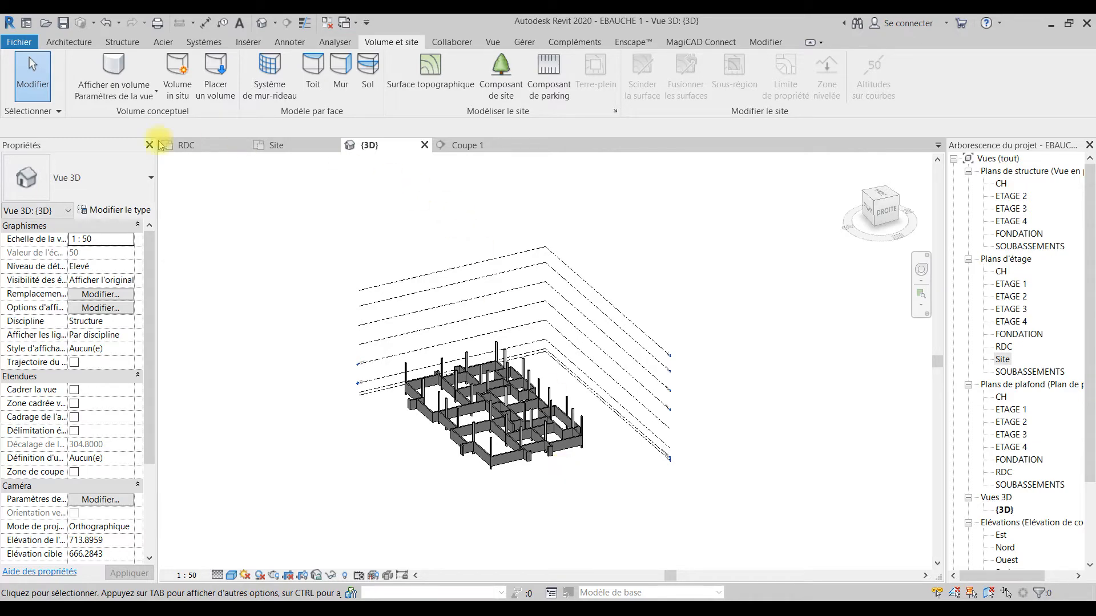
left_click(203, 145)
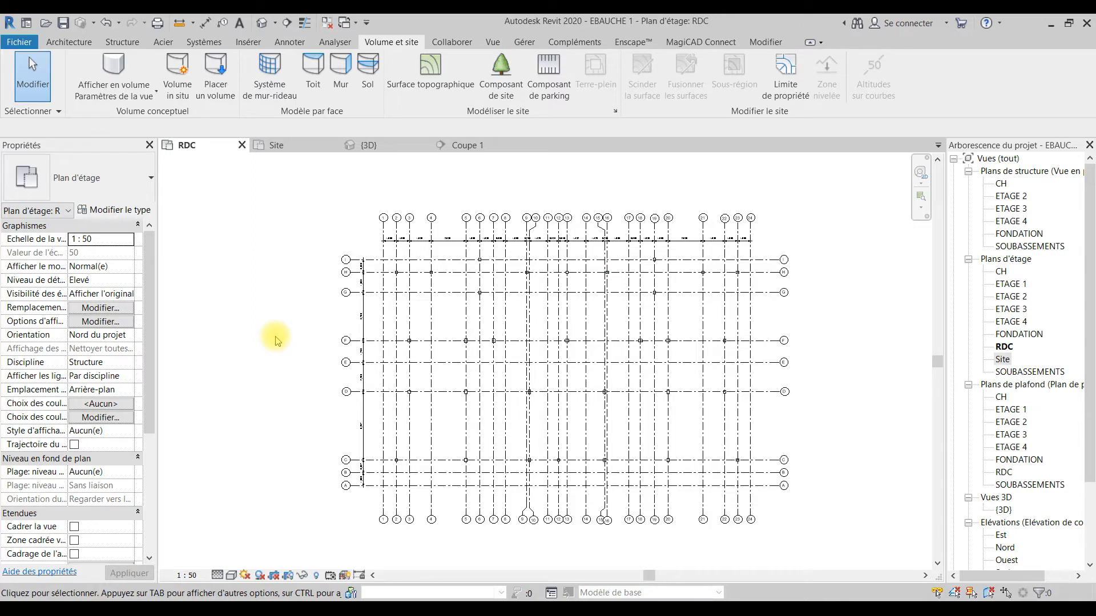
- Check in the RDC plan's visibility overrides that the Topographie model category is shown, and accept the dialog
key("v")
key("g")
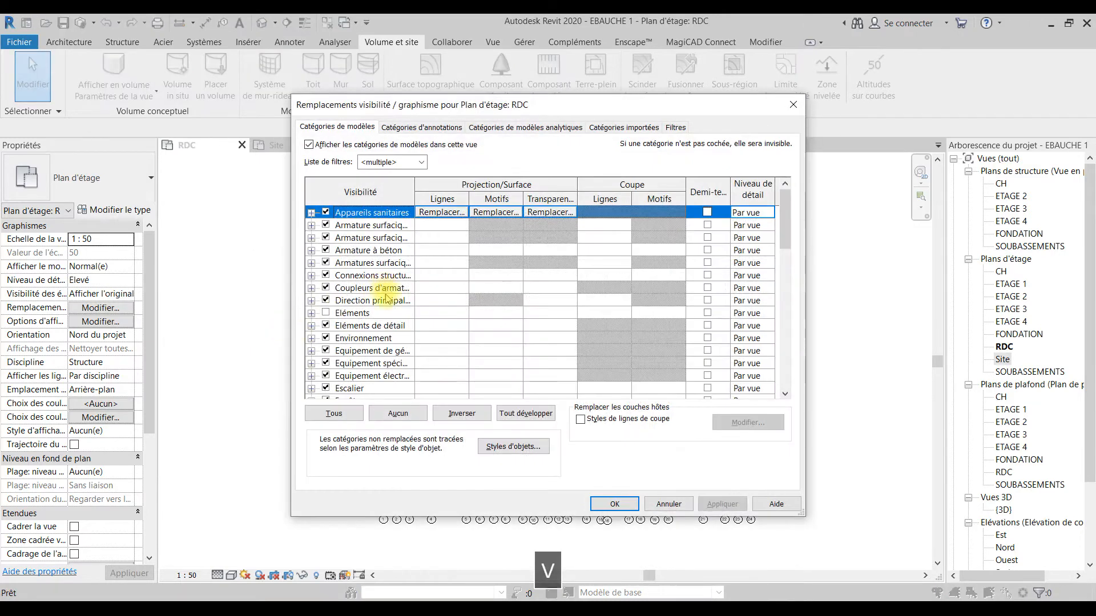
scroll(386, 303, "down", 4)
scroll(386, 306, "down", 8)
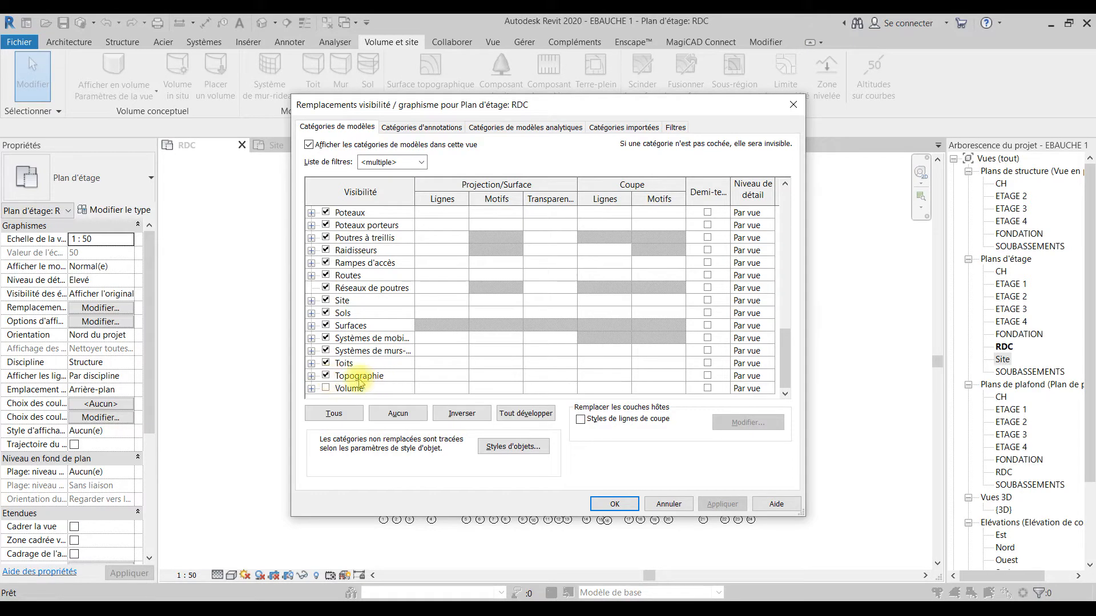
left_click(326, 376)
left_click(326, 376)
left_click(394, 127)
left_click(343, 127)
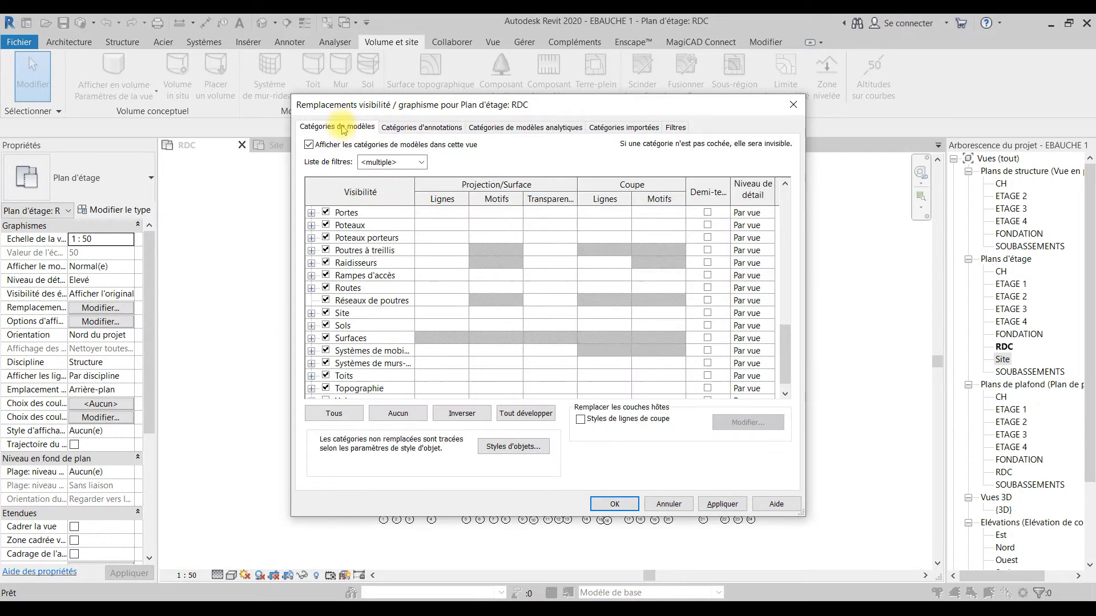
scroll(311, 354, "down", 1)
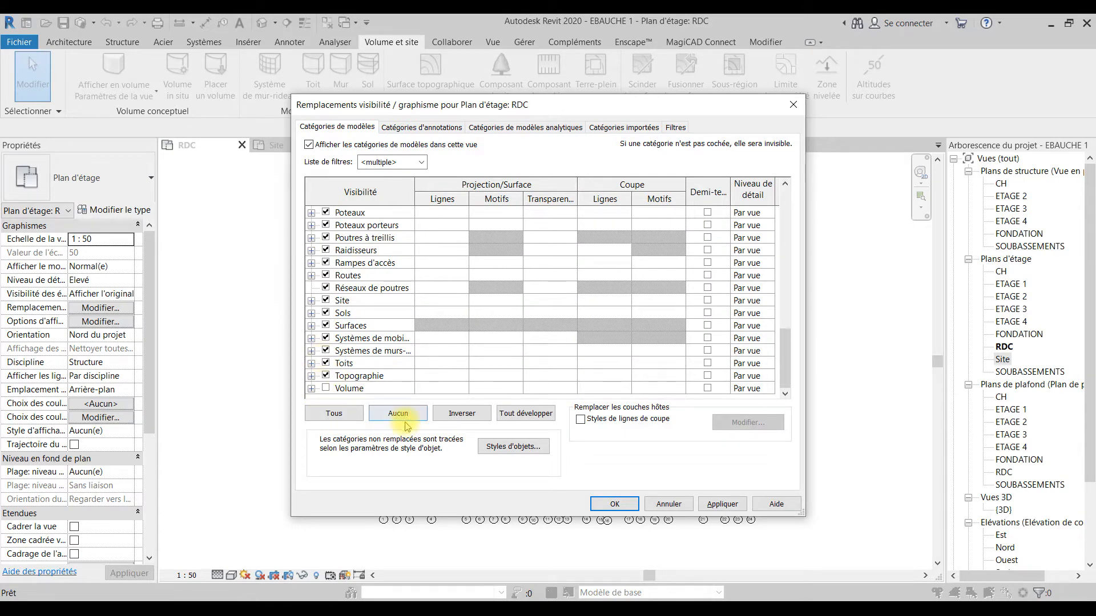
left_click(594, 498)
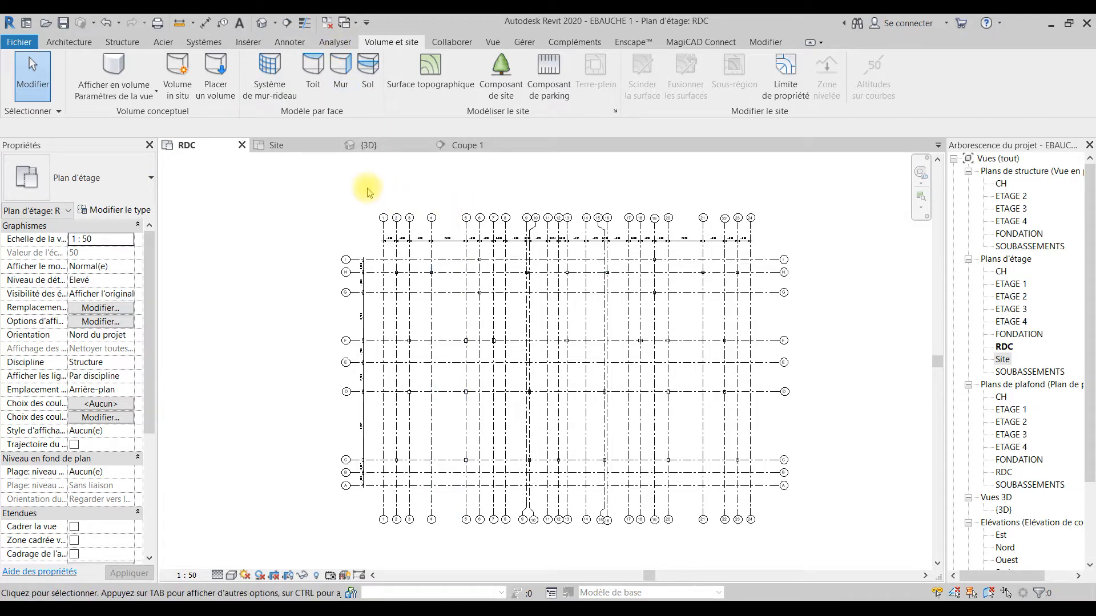
- Start a CAD import into the RDC plan and choose the file plan de masse2.dwg from the desktop
scroll(534, 425, "down", 2)
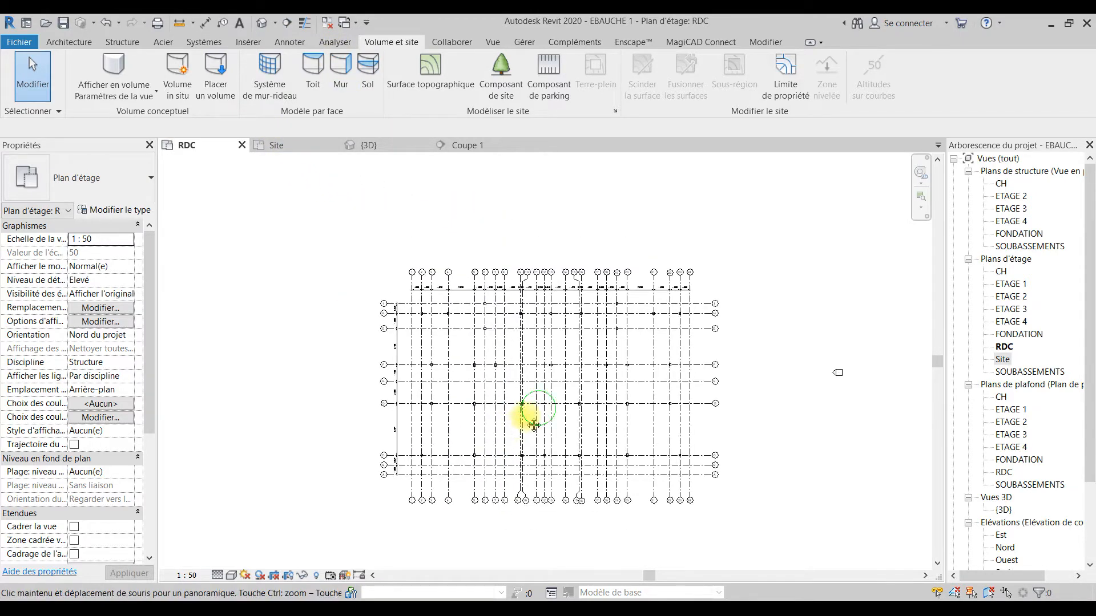
scroll(521, 416, "up", 2)
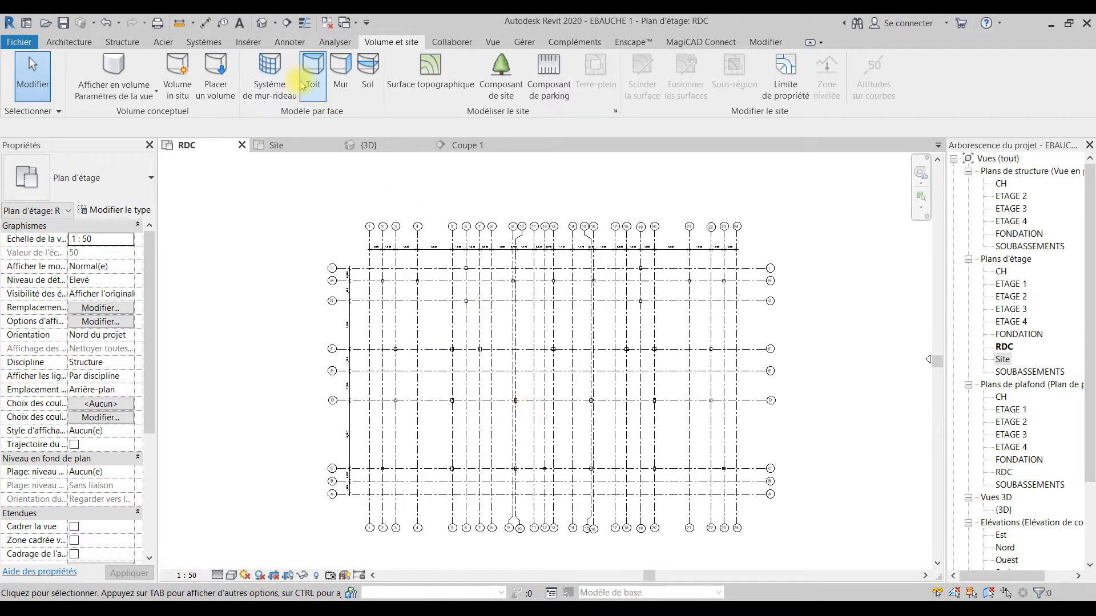
left_click(251, 42)
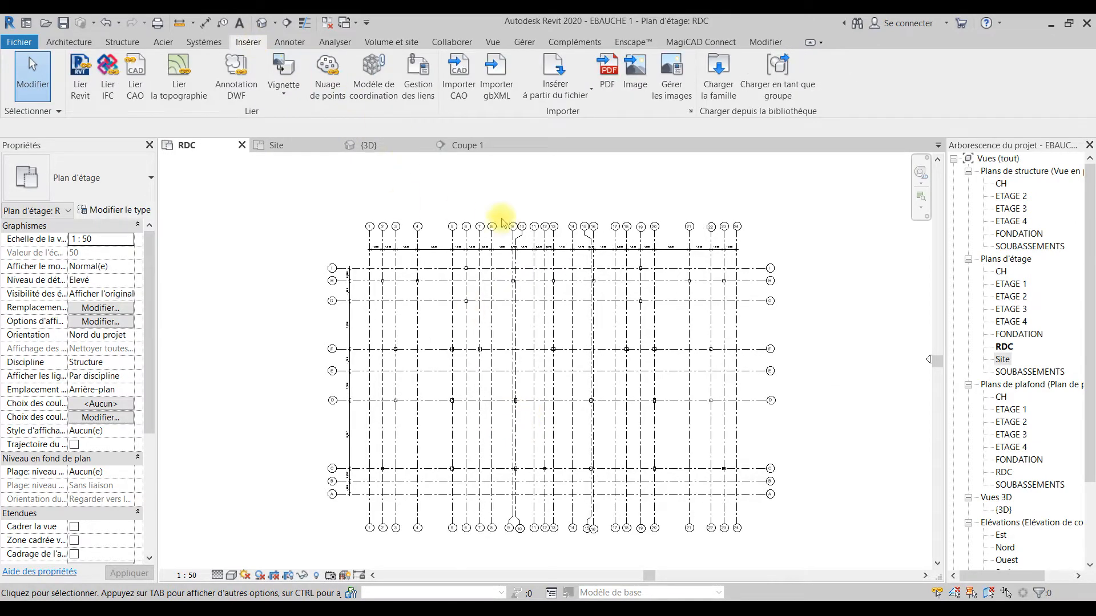
left_click(456, 88)
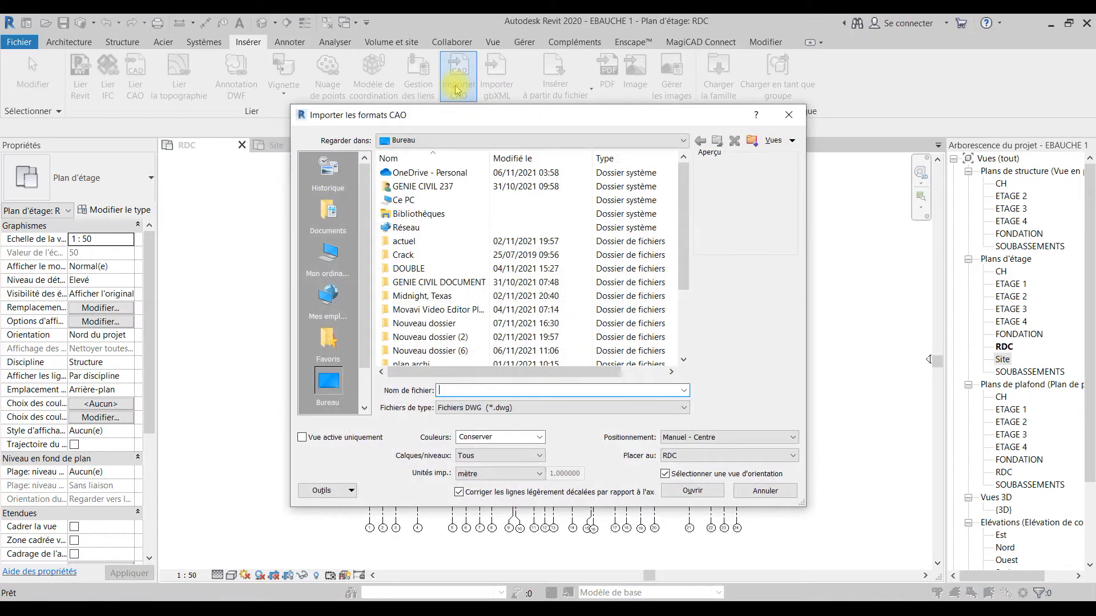
scroll(482, 274, "down", 3)
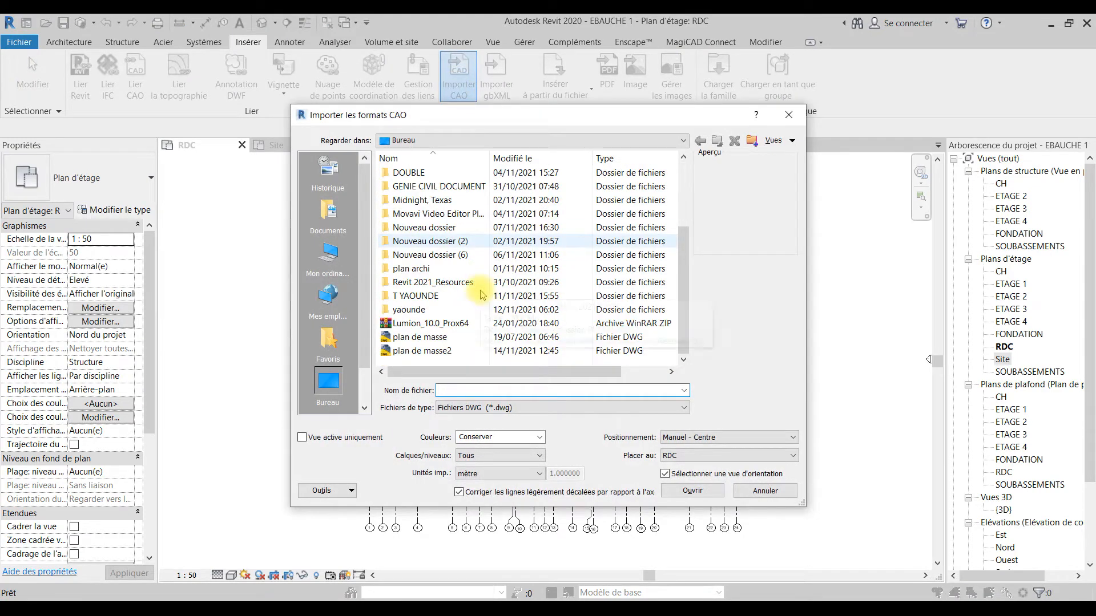
left_click(437, 353)
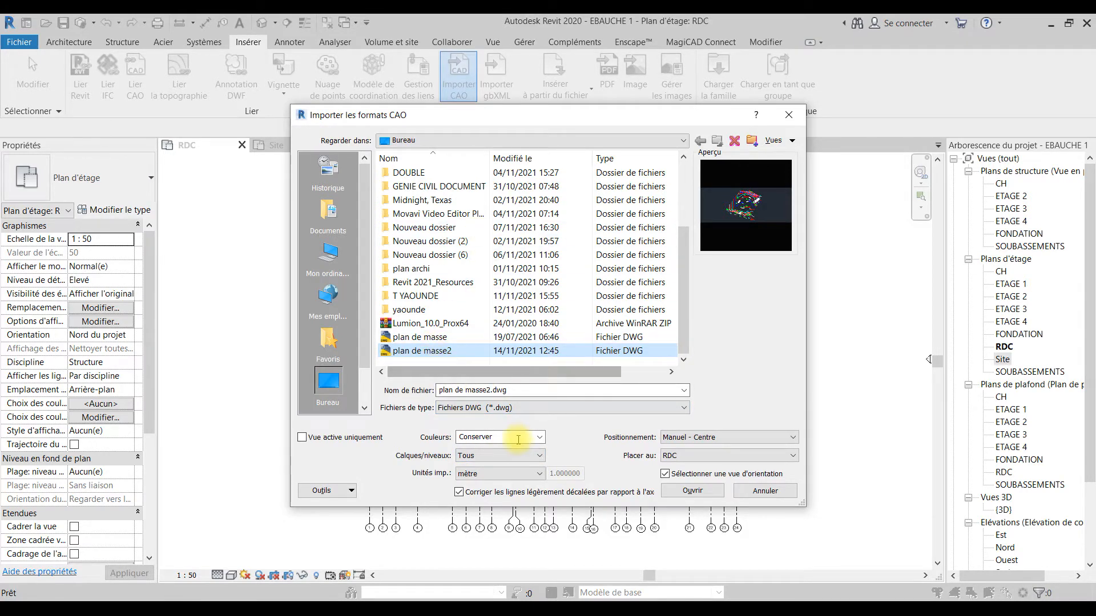
- Import the site plan with colours Conserver, units mètre and positioning Manuel - Centre, and place it on the RDC grid
left_click(537, 439)
left_click(537, 438)
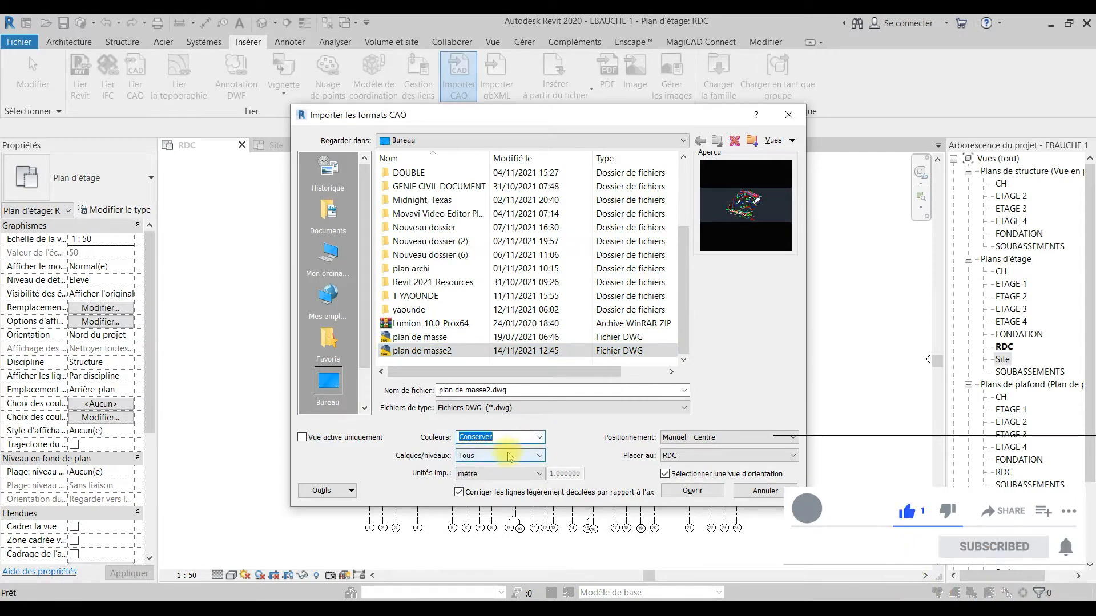
left_click(494, 476)
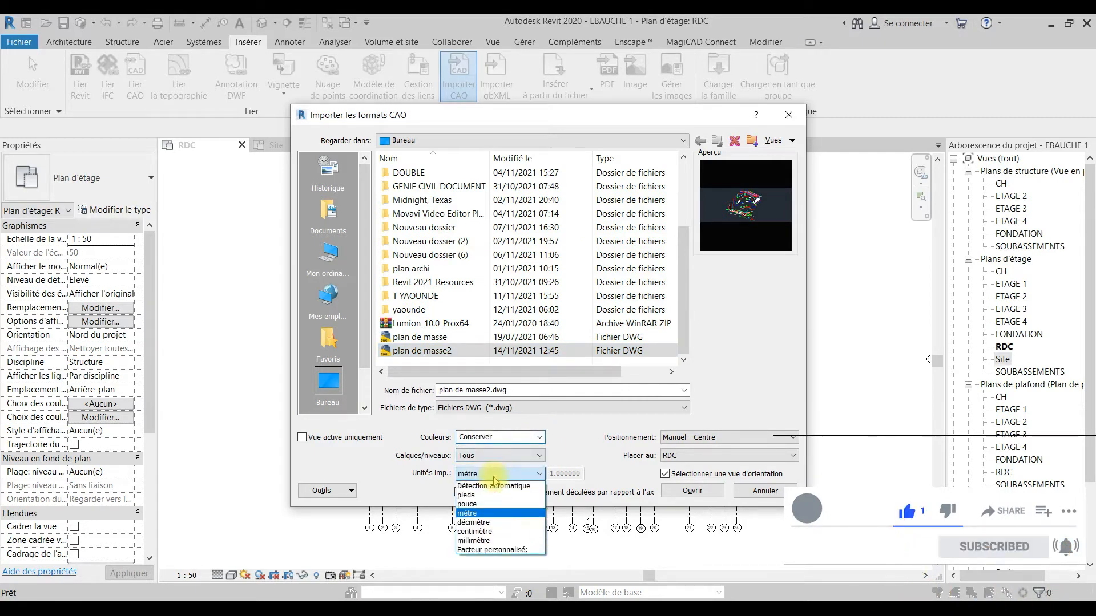
left_click(474, 513)
left_click(699, 440)
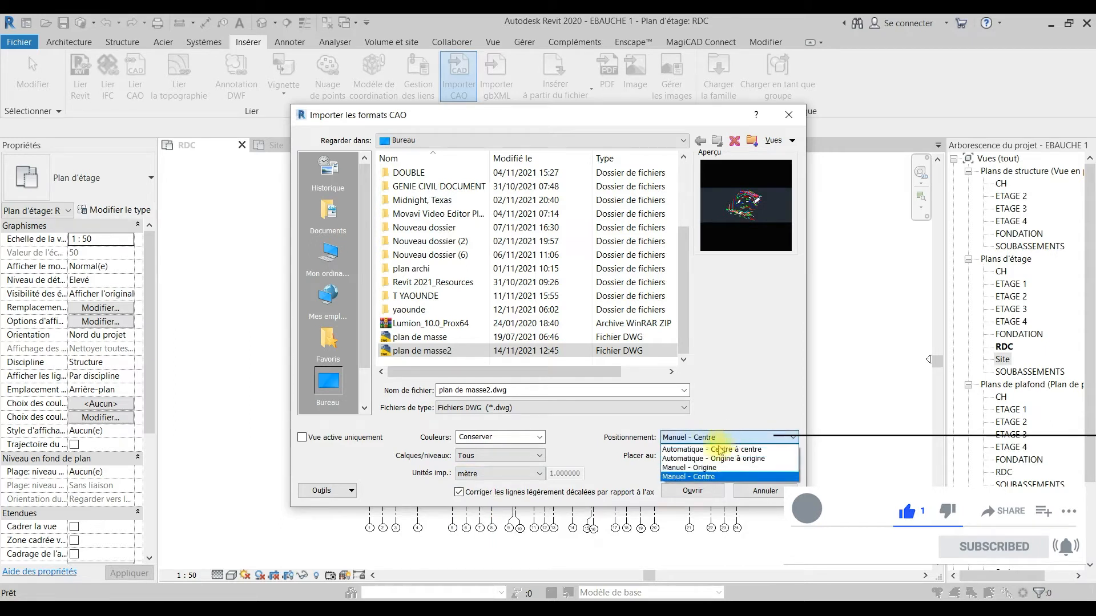
left_click(703, 477)
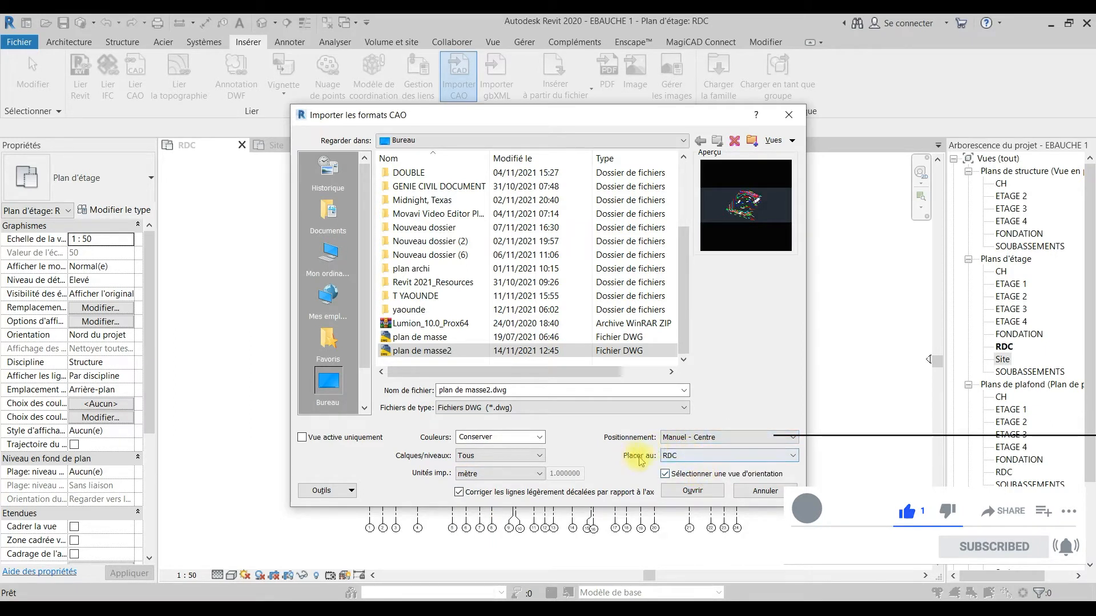
left_click(692, 491)
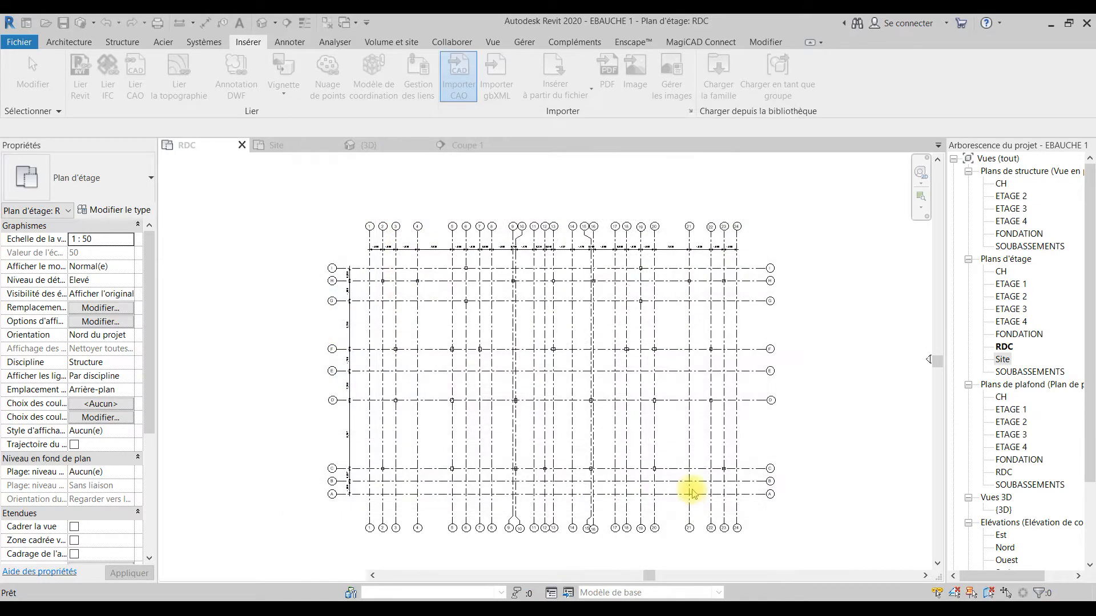
left_click(527, 387)
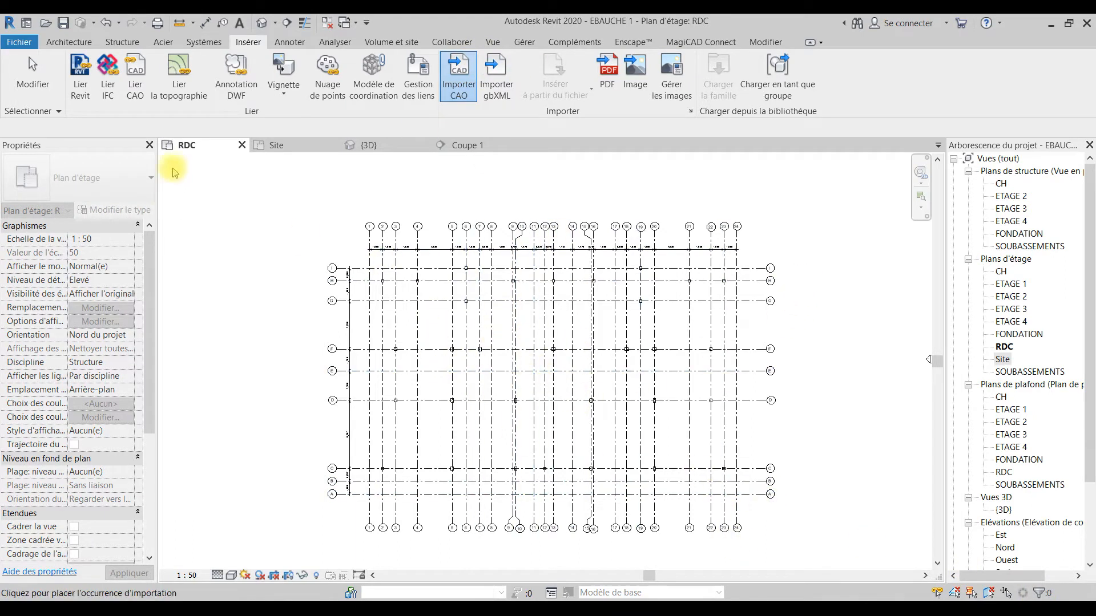
- Import plan de masse2.dwg a second time, place it on the RDC plan, and dismiss the warning and the import dialog
left_click(465, 84)
left_click(463, 91)
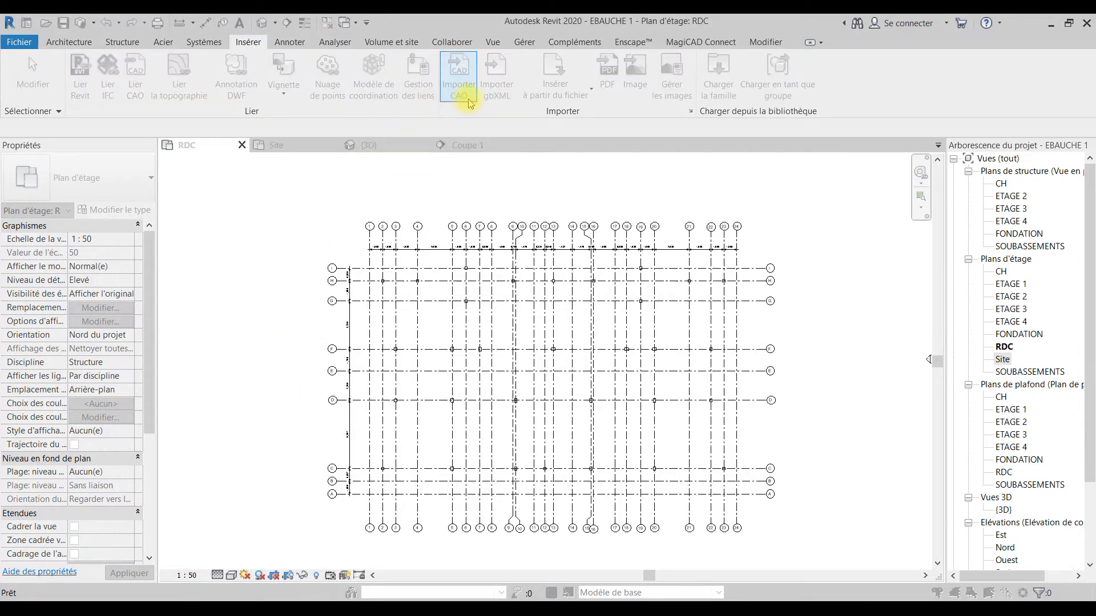
scroll(412, 272, "down", 3)
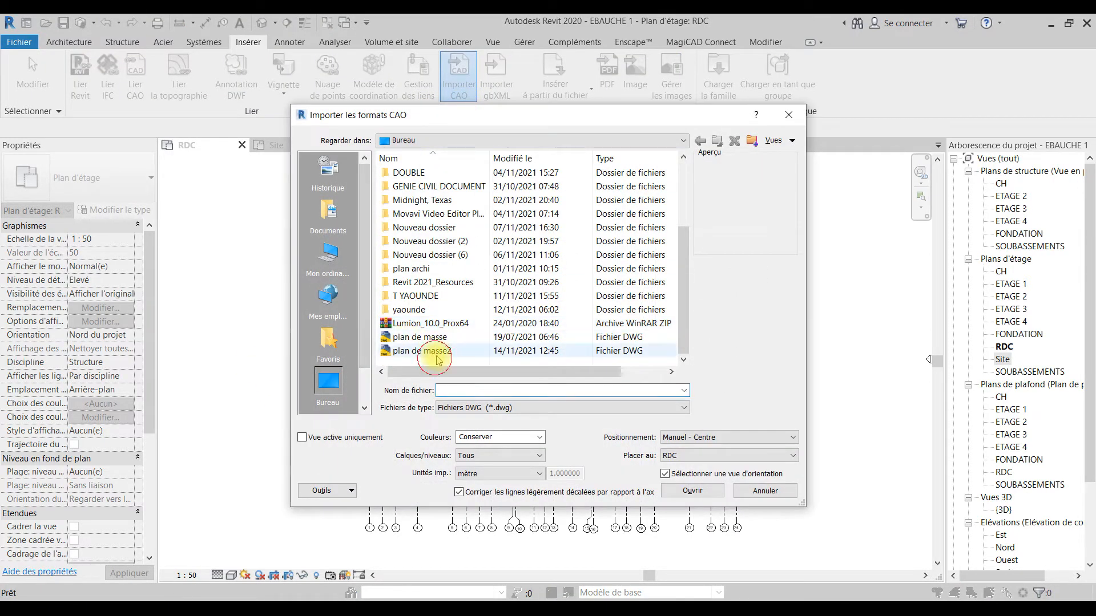
left_click(420, 350)
left_click(692, 491)
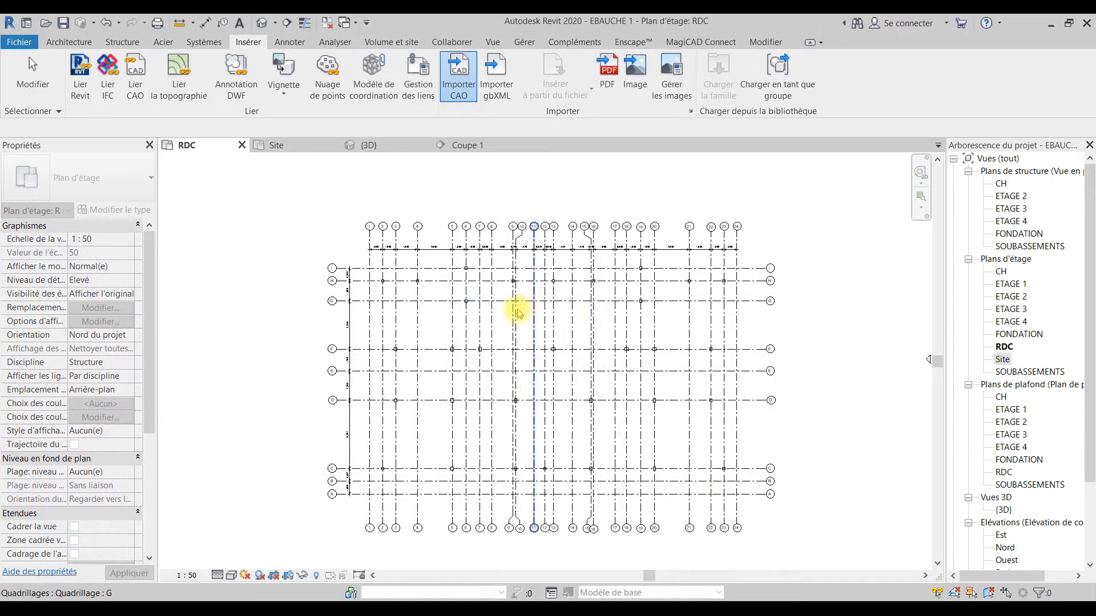
scroll(609, 301, "down", 2)
middle_click_drag(609, 301, 602, 309)
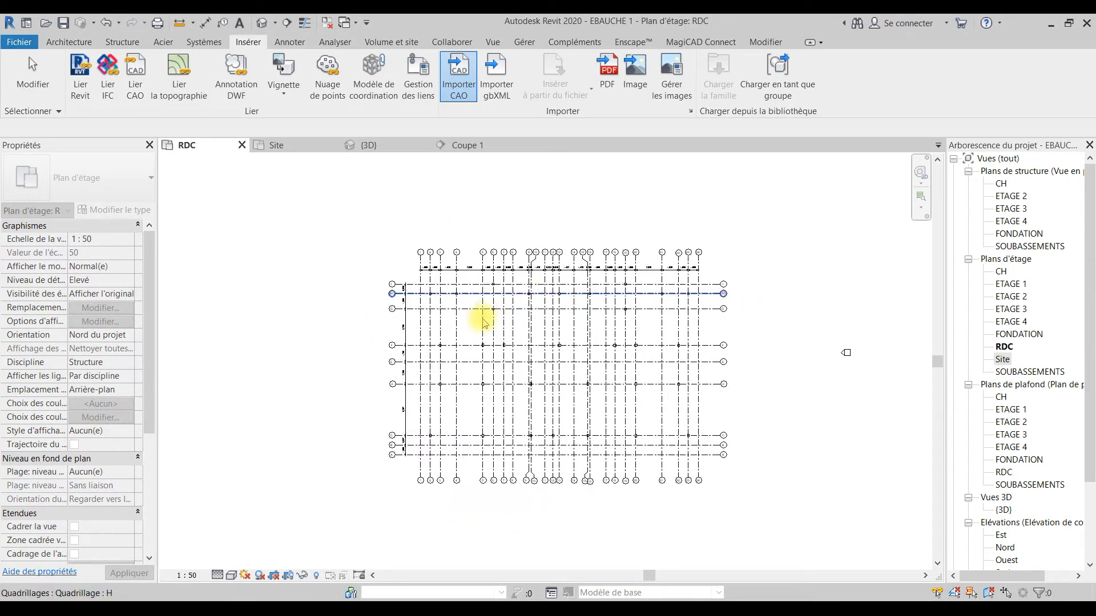
left_click(686, 173)
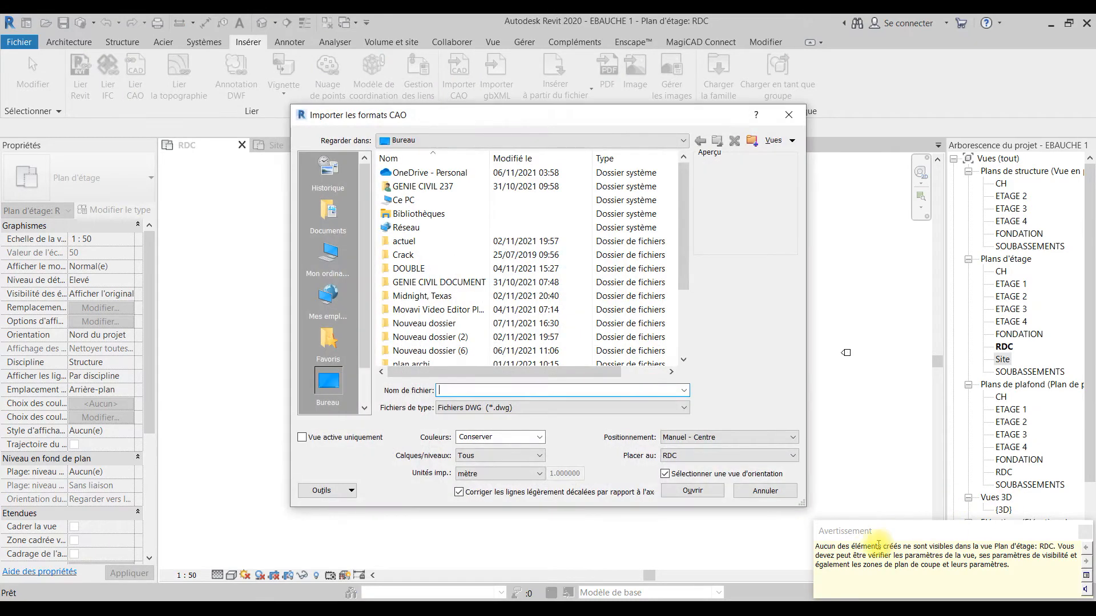
left_click(1085, 531)
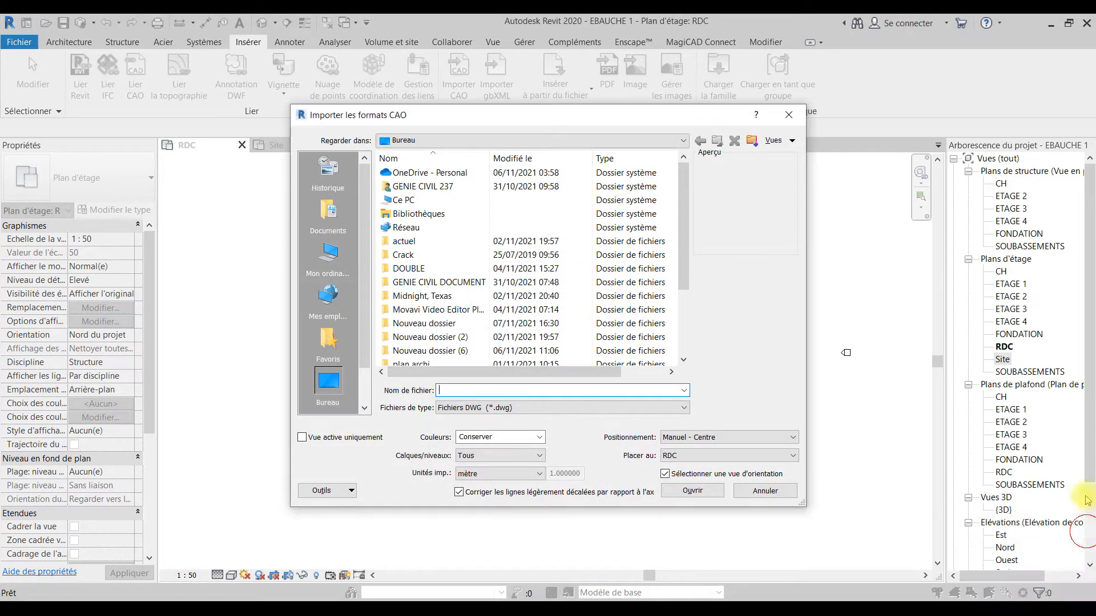
left_click(788, 115)
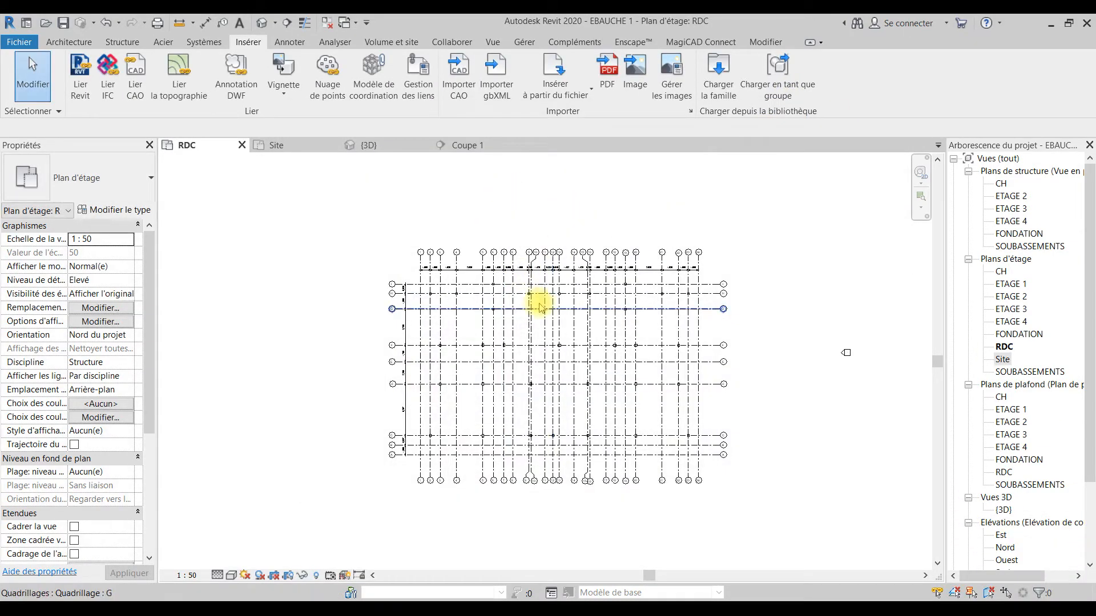
- Show the imported categories in the RDC plan, and undo both that display change and the second import
key("v")
key("v")
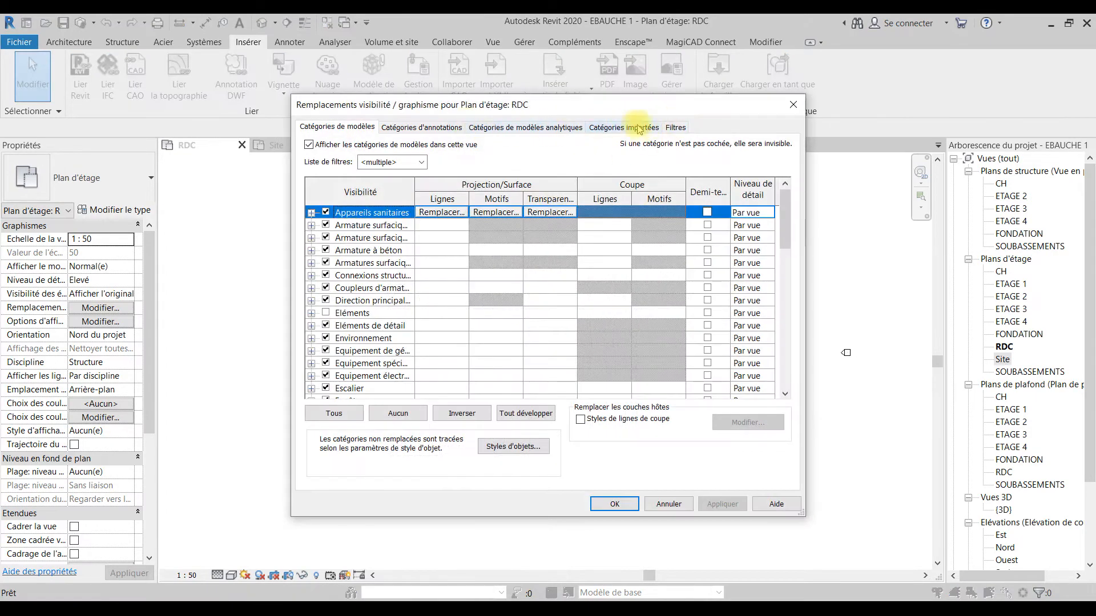
left_click(623, 128)
left_click(309, 144)
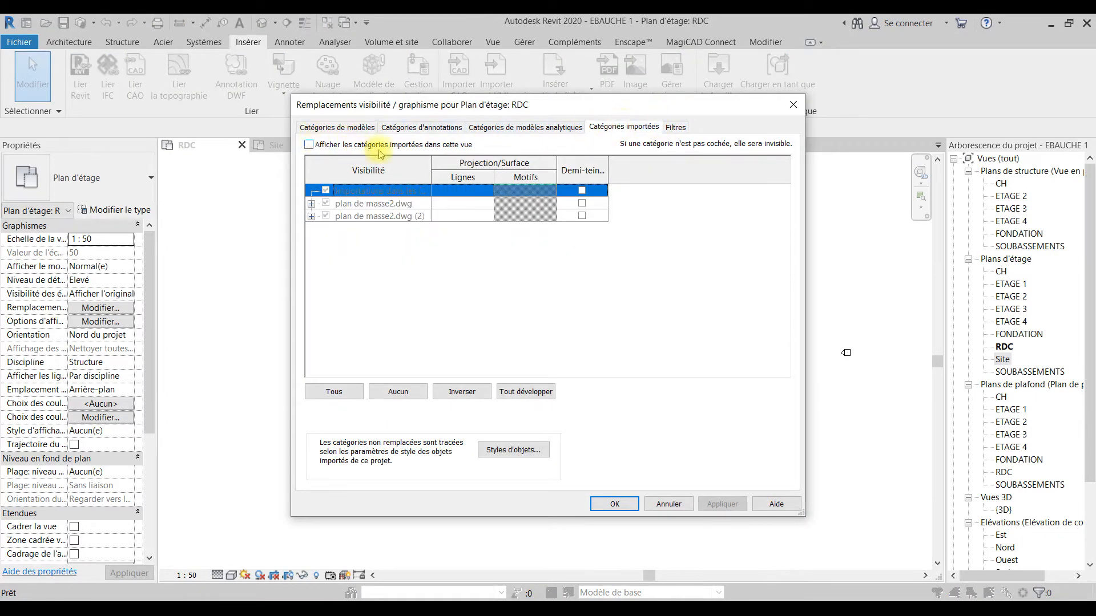
left_click(309, 145)
left_click(613, 506)
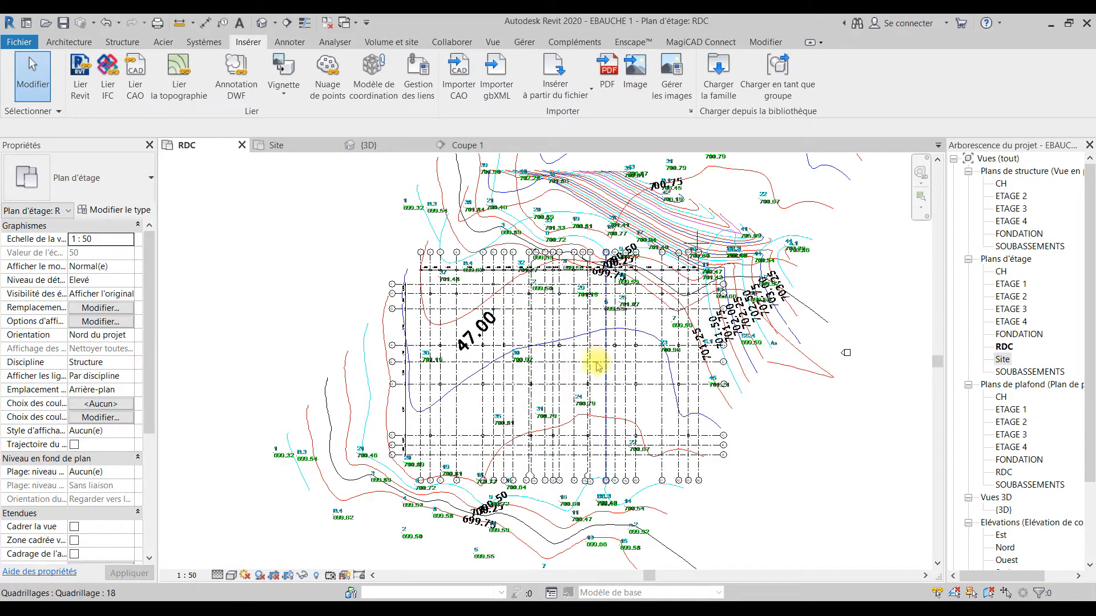
left_click(103, 22)
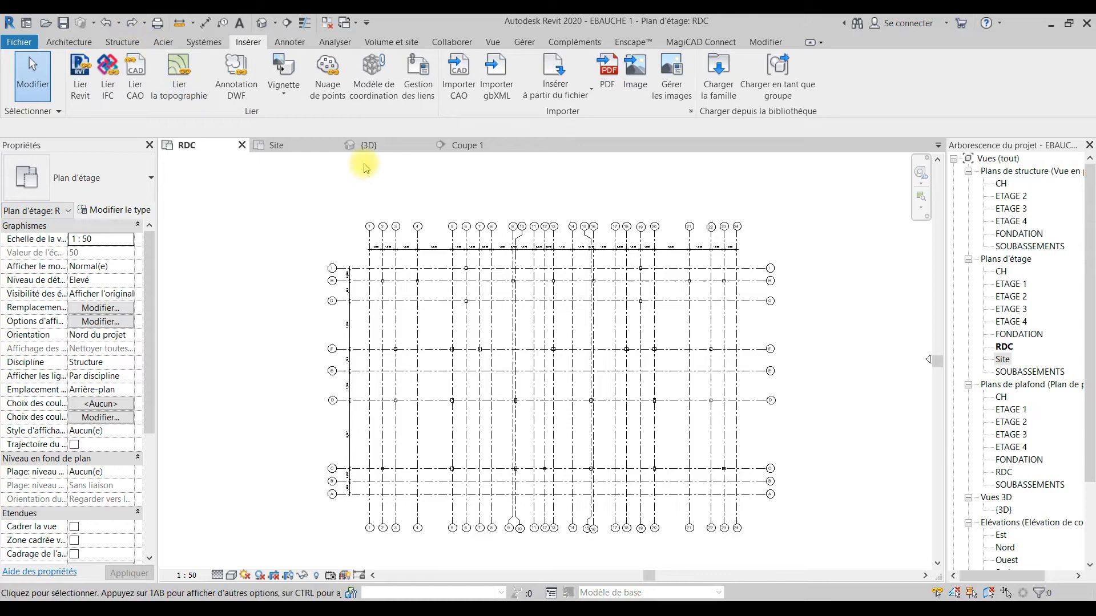
- Turn on the display of imported categories in the RDC plan's visibility overrides and check the imported contour plan over the grid
key("v")
key("v")
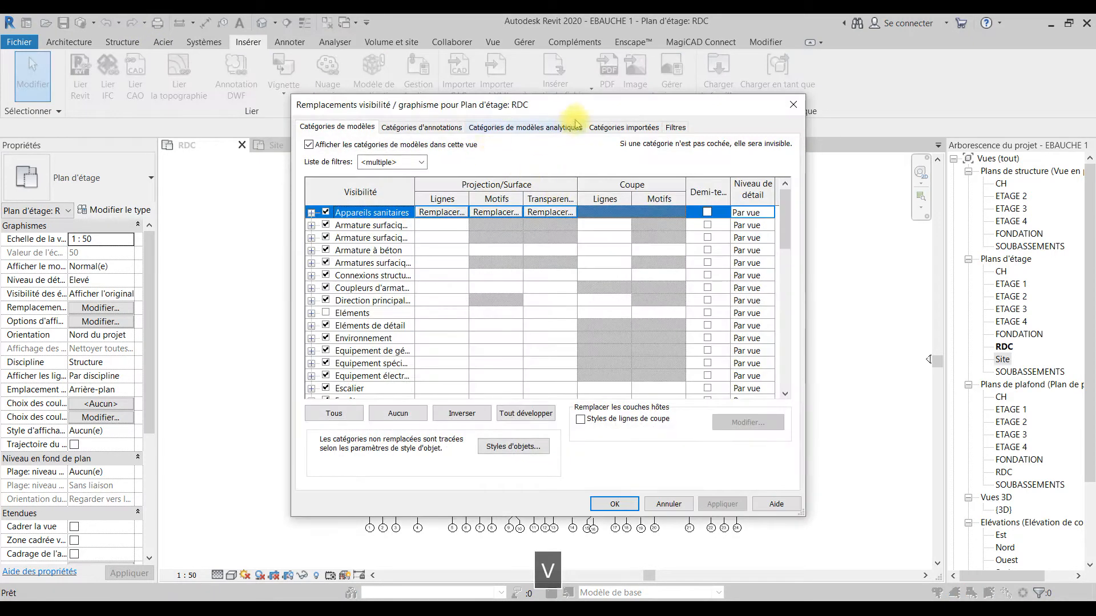
left_click(621, 127)
left_click(309, 145)
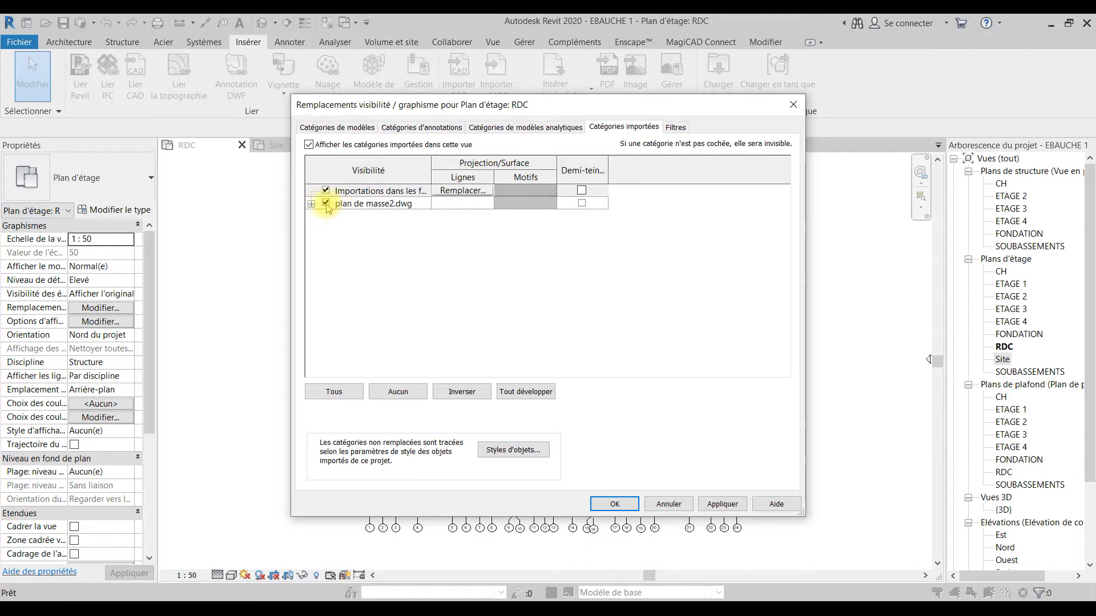
left_click(602, 504)
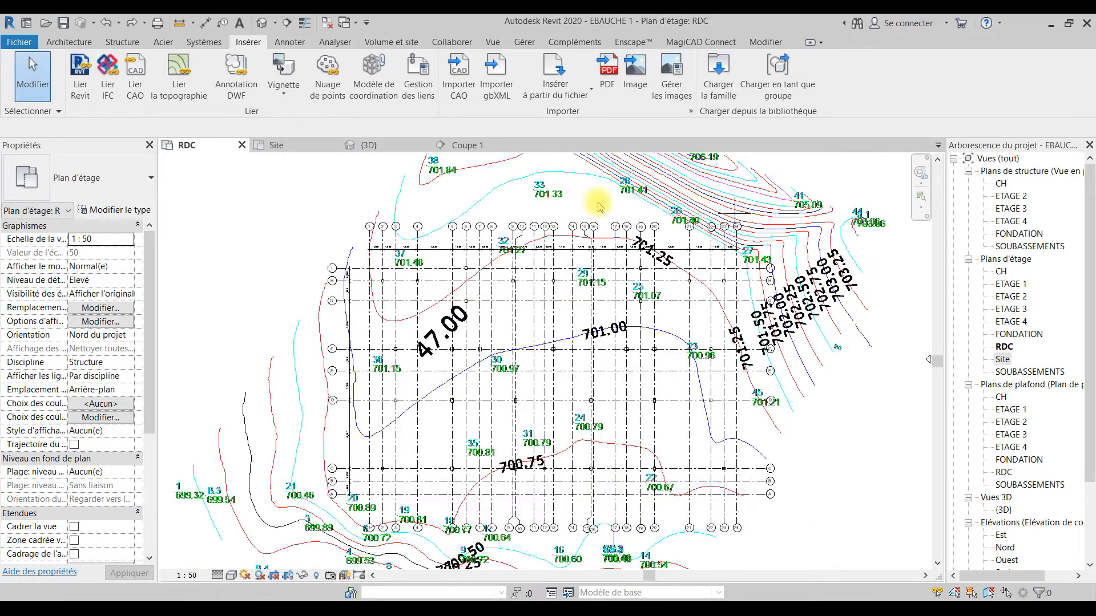
left_click(822, 301)
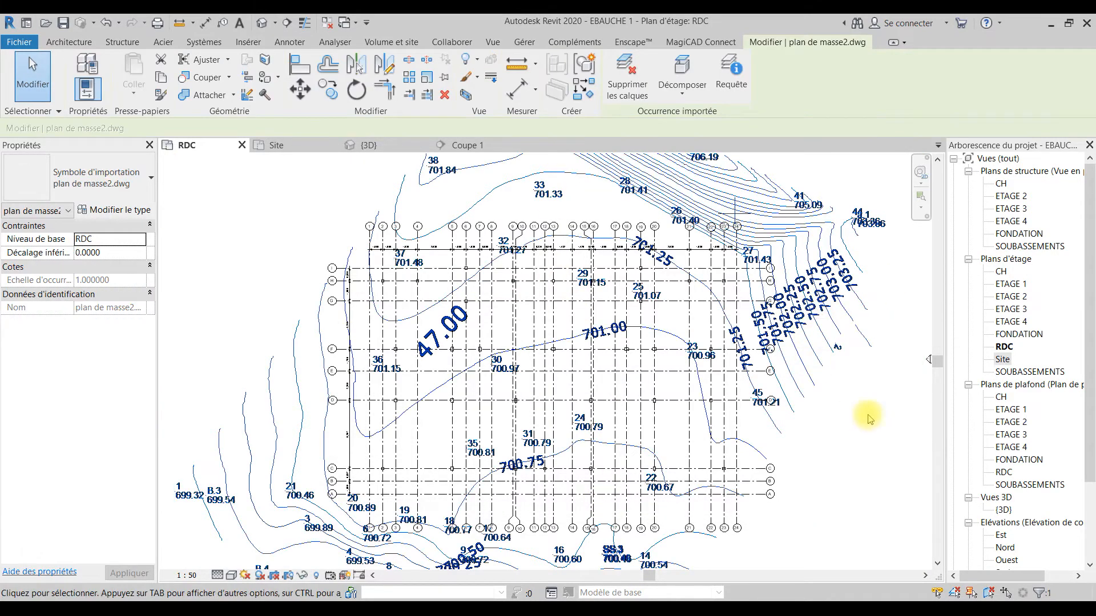
scroll(714, 365, "down", 3)
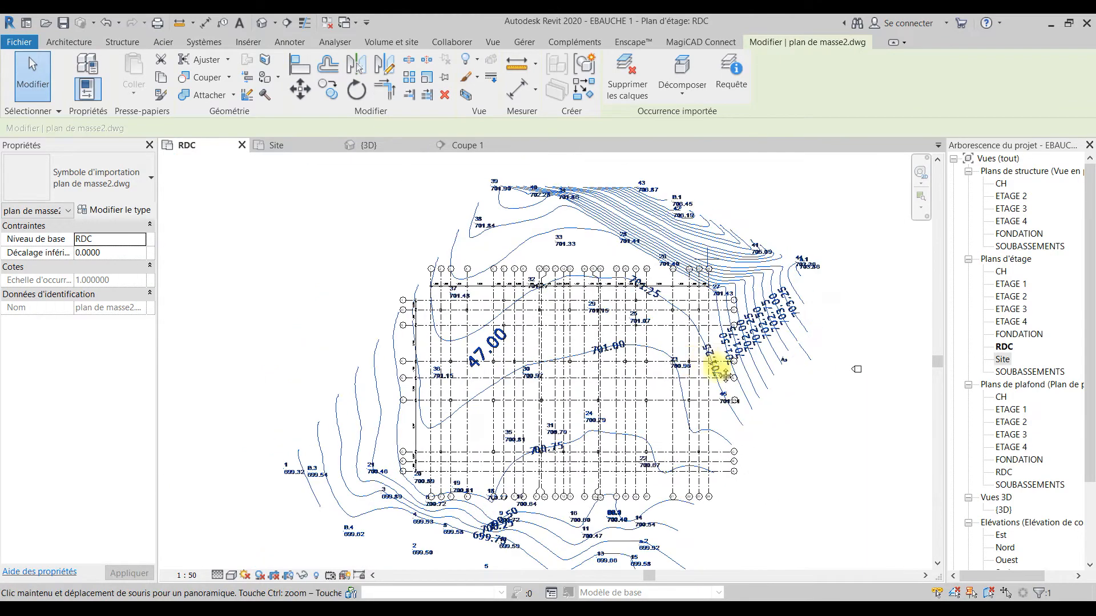
left_click(895, 263)
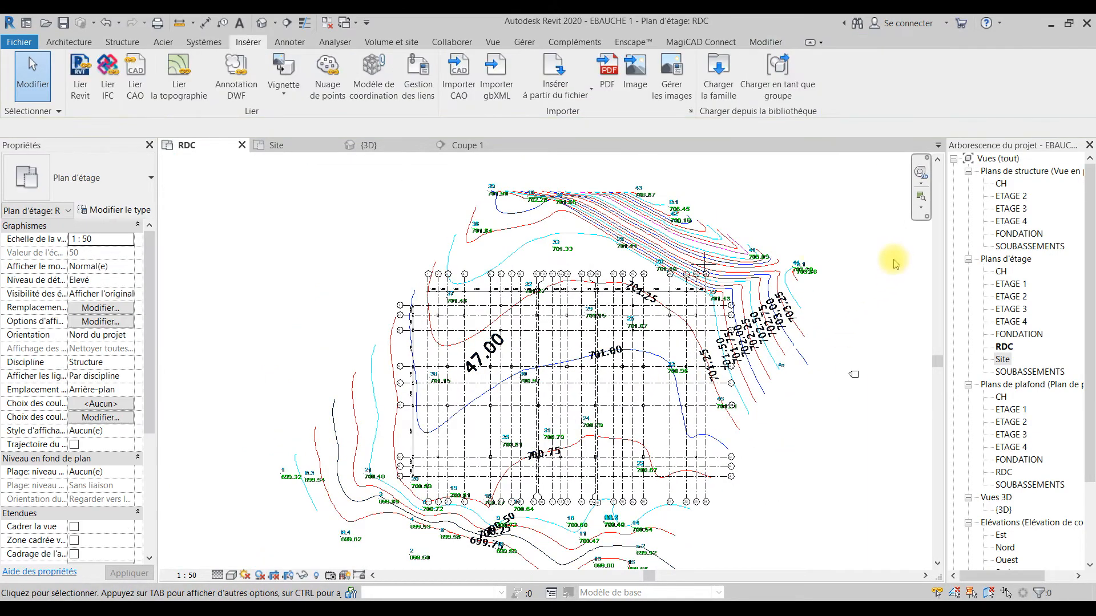
scroll(533, 514, "up", 2)
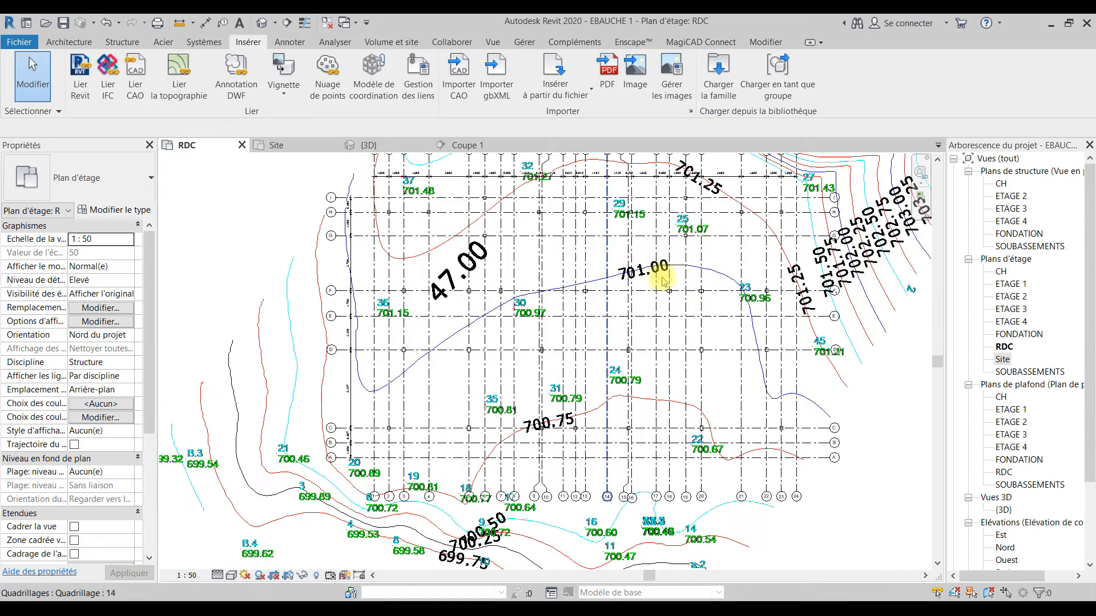
- Start a topographic surface in the RDC plan, created from the imported instance plan de masse2.dwg
scroll(639, 406, "down", 1)
scroll(640, 406, "down", 2)
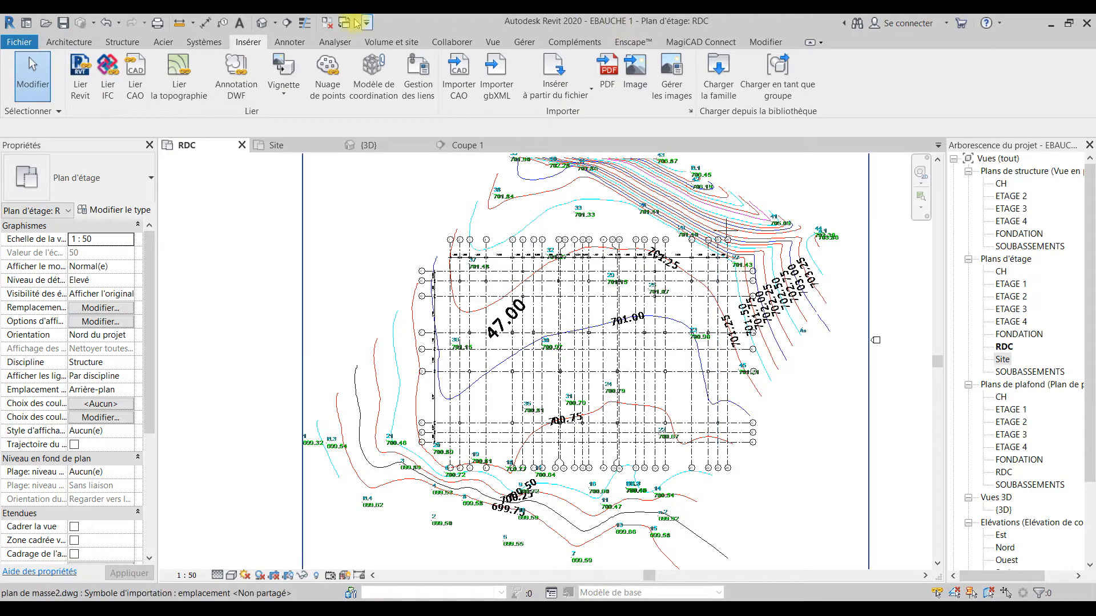
left_click(396, 41)
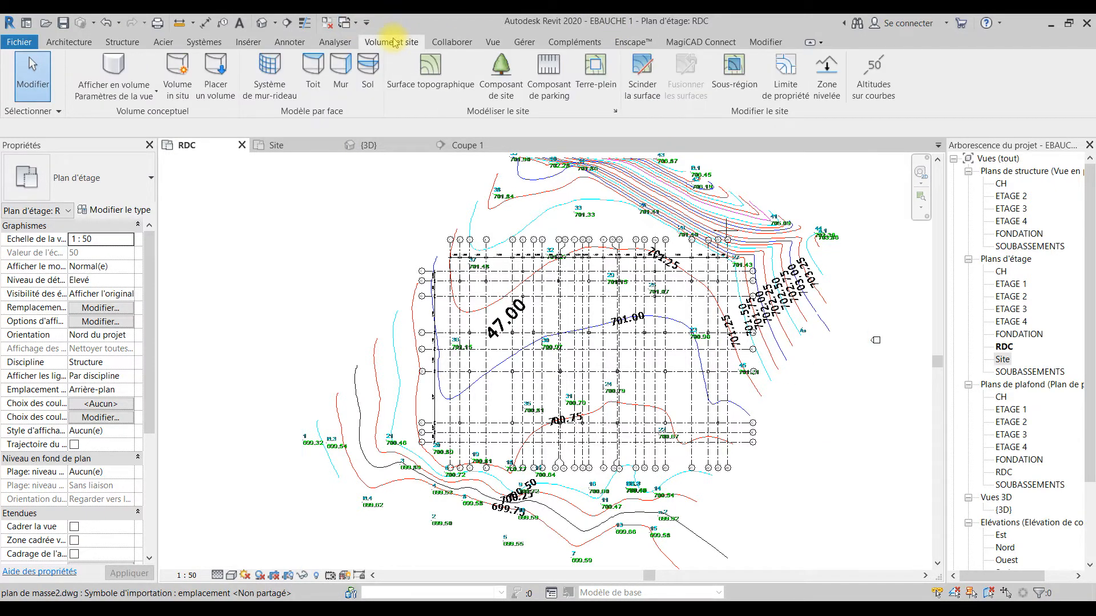
left_click(417, 90)
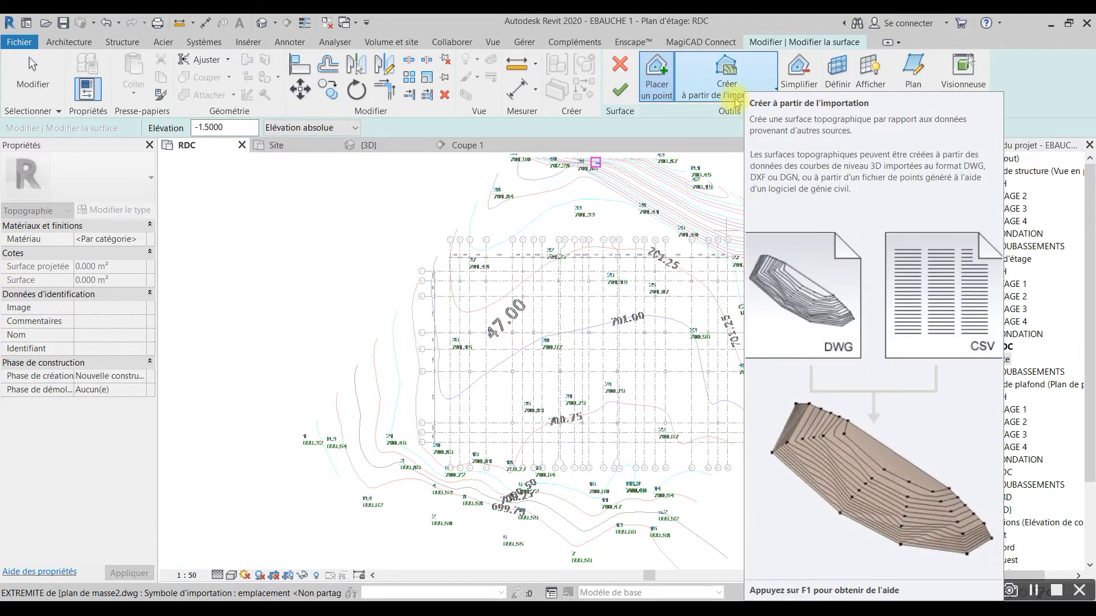
left_click(768, 91)
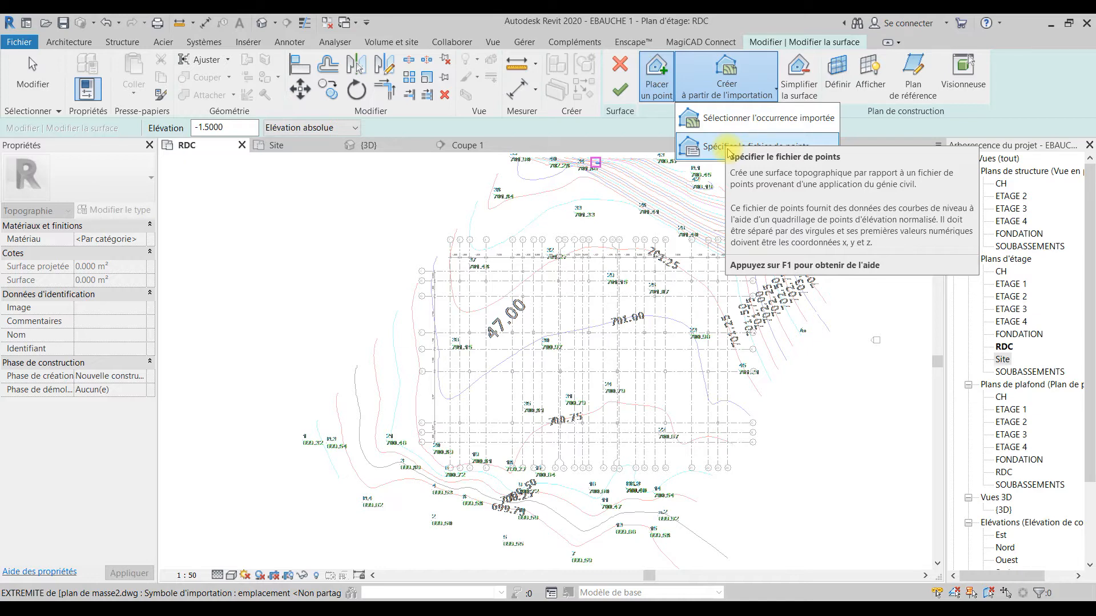
left_click(732, 119)
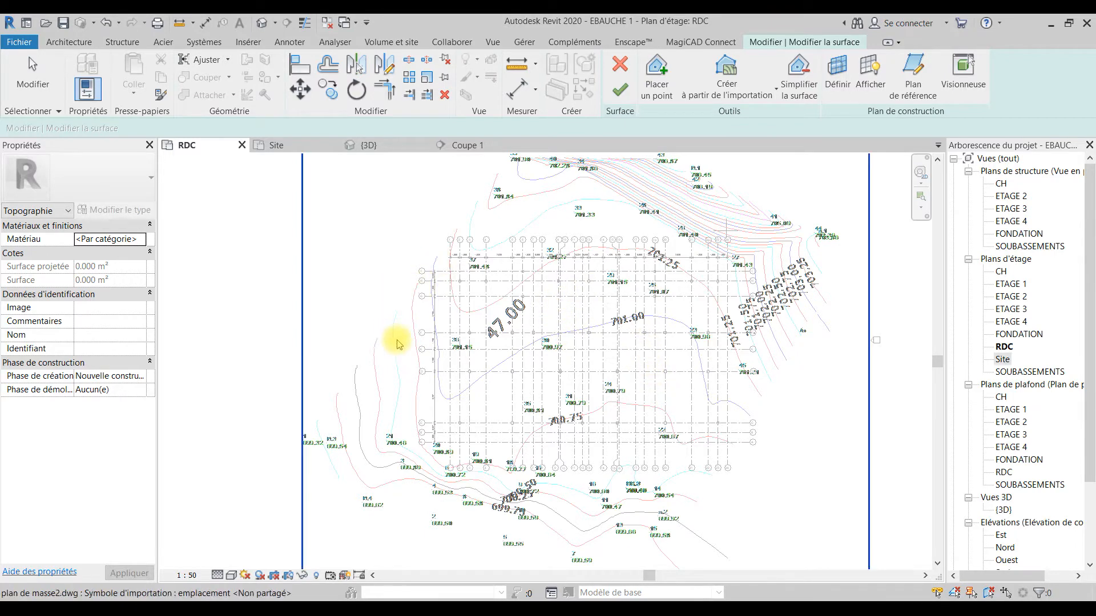
left_click(380, 337)
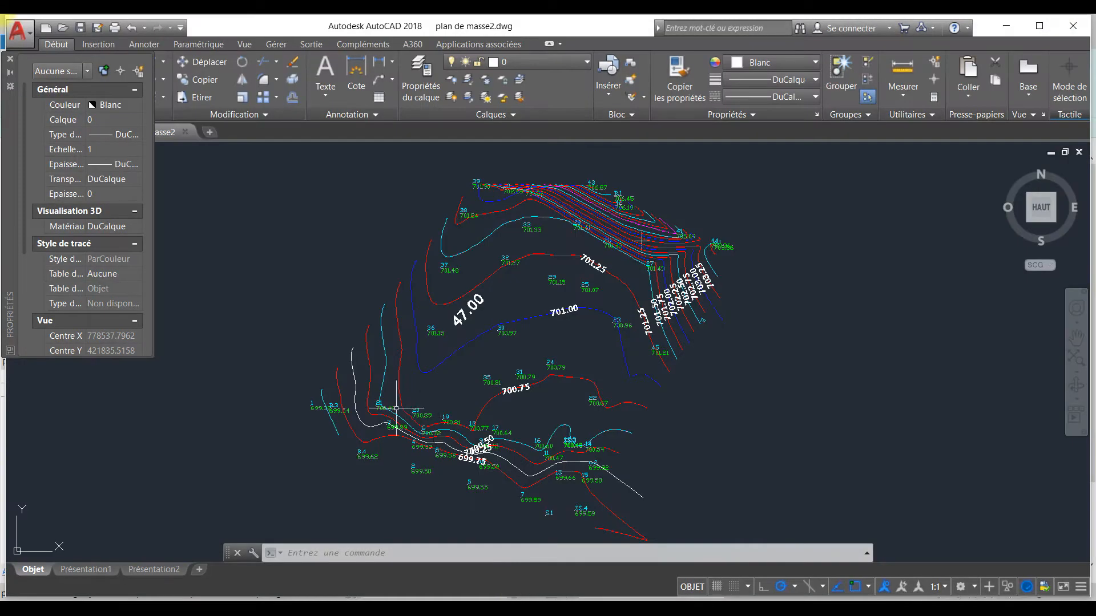
- Switch to AutoCAD and check which layer the contour lines of plan de masse2.dwg are on
scroll(396, 408, "up", 5)
scroll(397, 407, "down", 3)
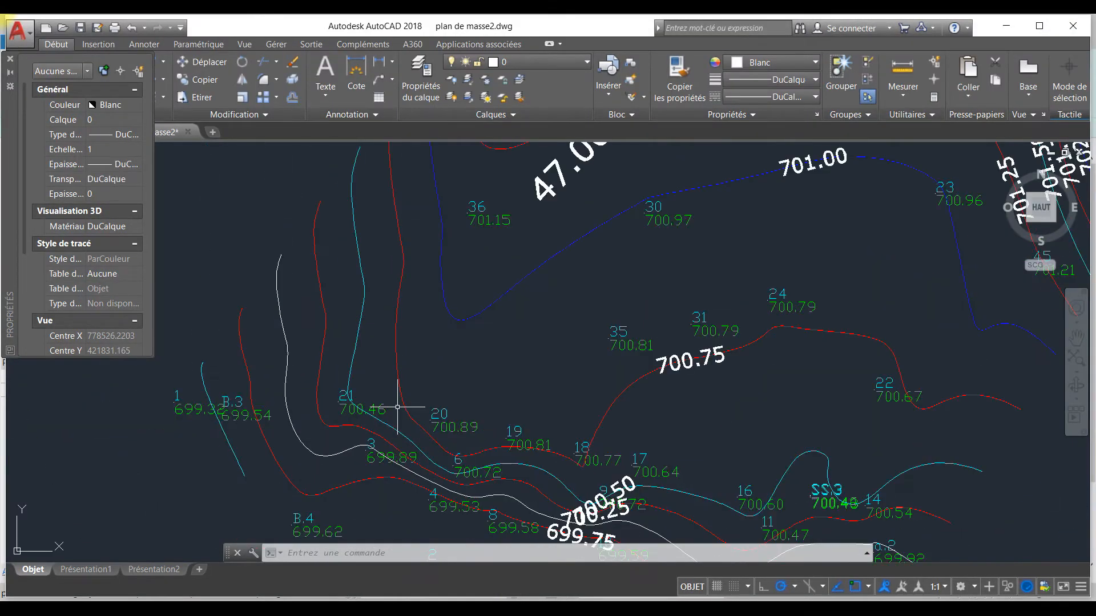
left_click(397, 376)
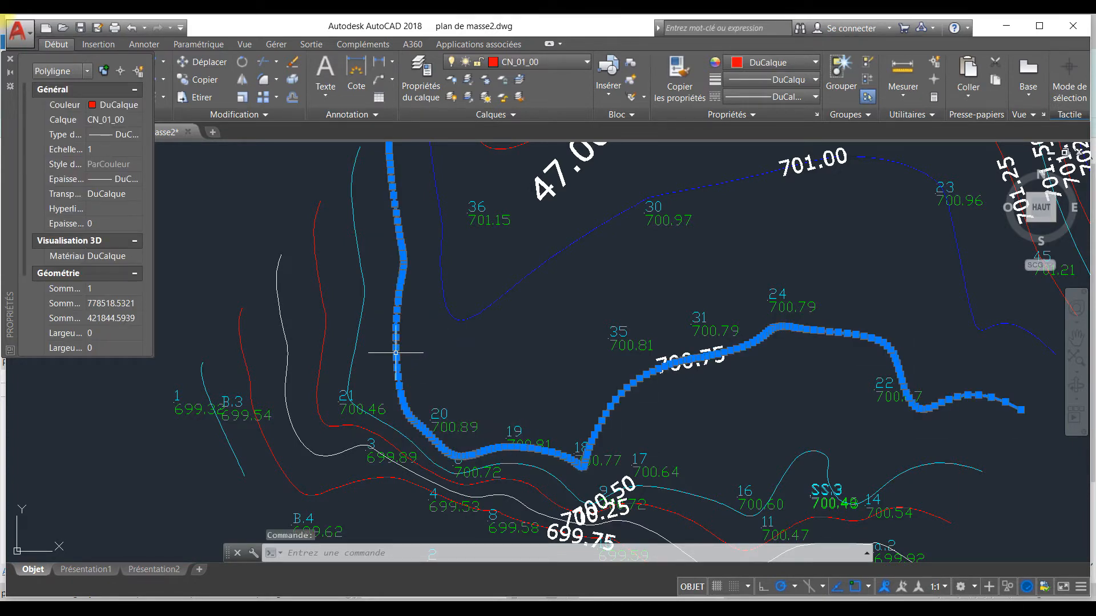
scroll(403, 339, "down", 4)
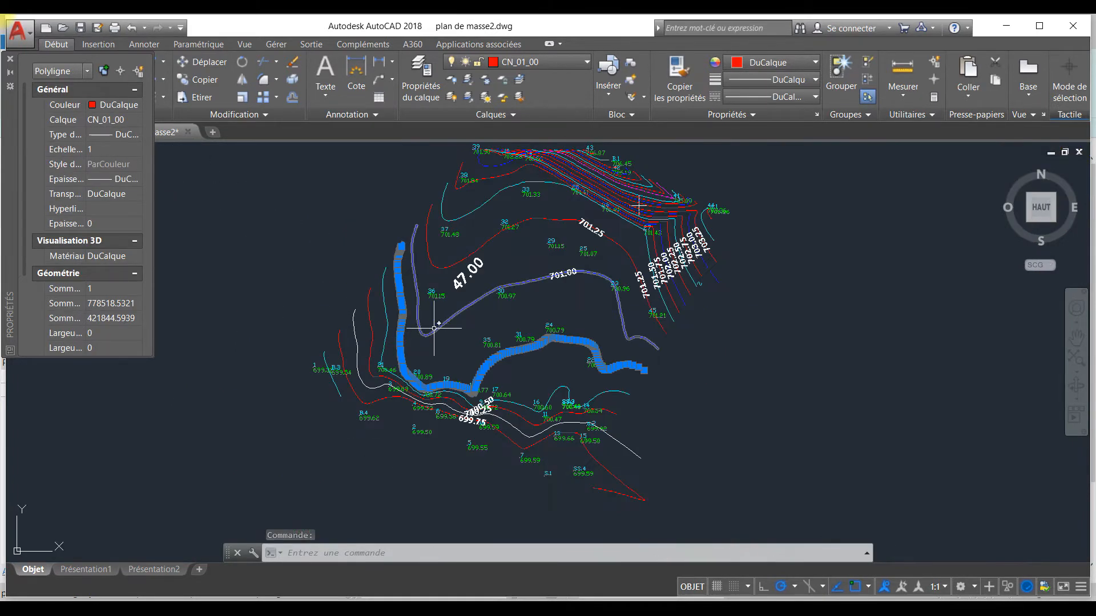
scroll(434, 327, "up", 4)
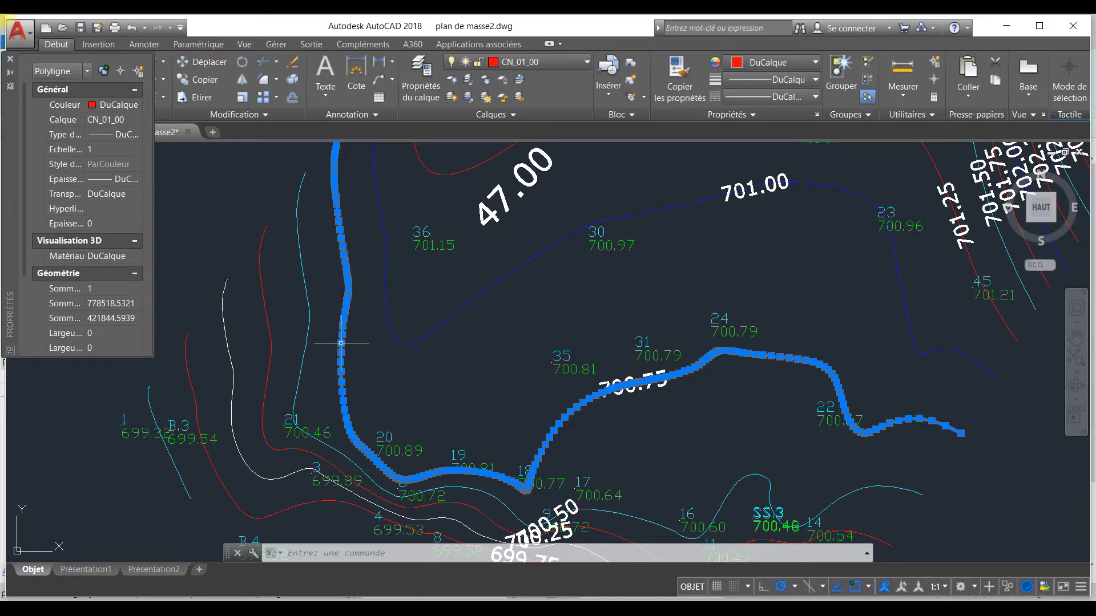
scroll(432, 324, "down", 2)
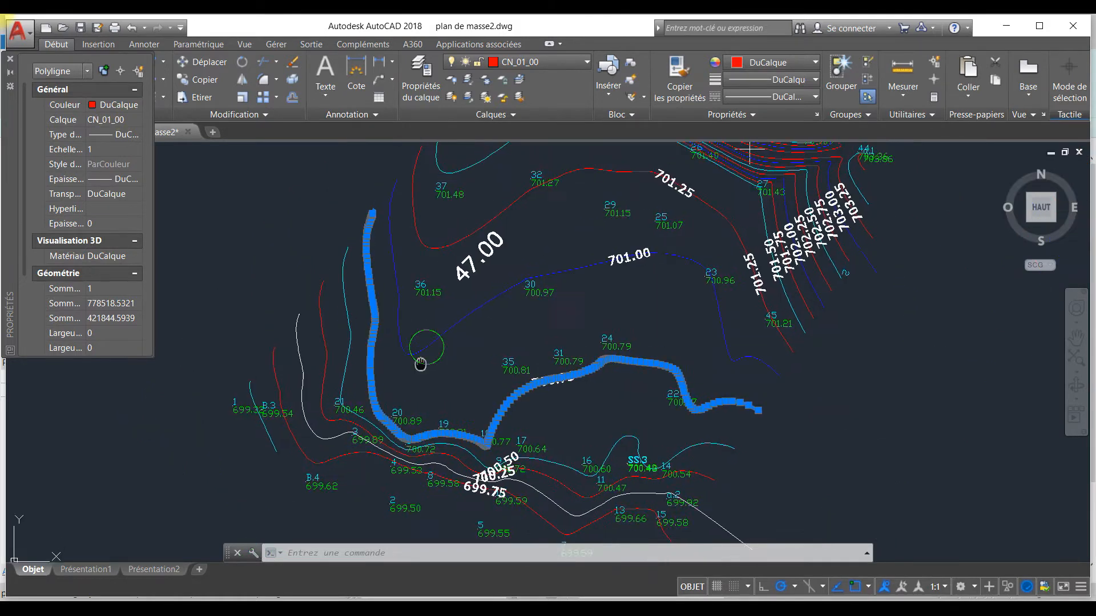
middle_click_drag(423, 355, 392, 411)
middle_click_drag(617, 226, 596, 344)
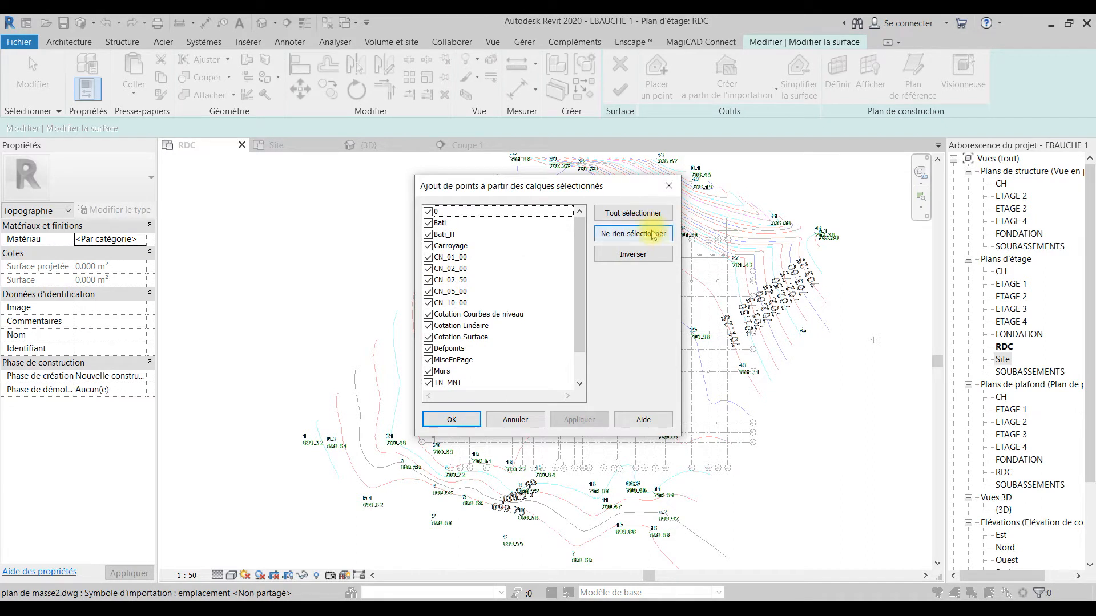
- In Revit, generate the surface points from layer CN_01_00 only and finish the topographic surface
left_click(428, 257)
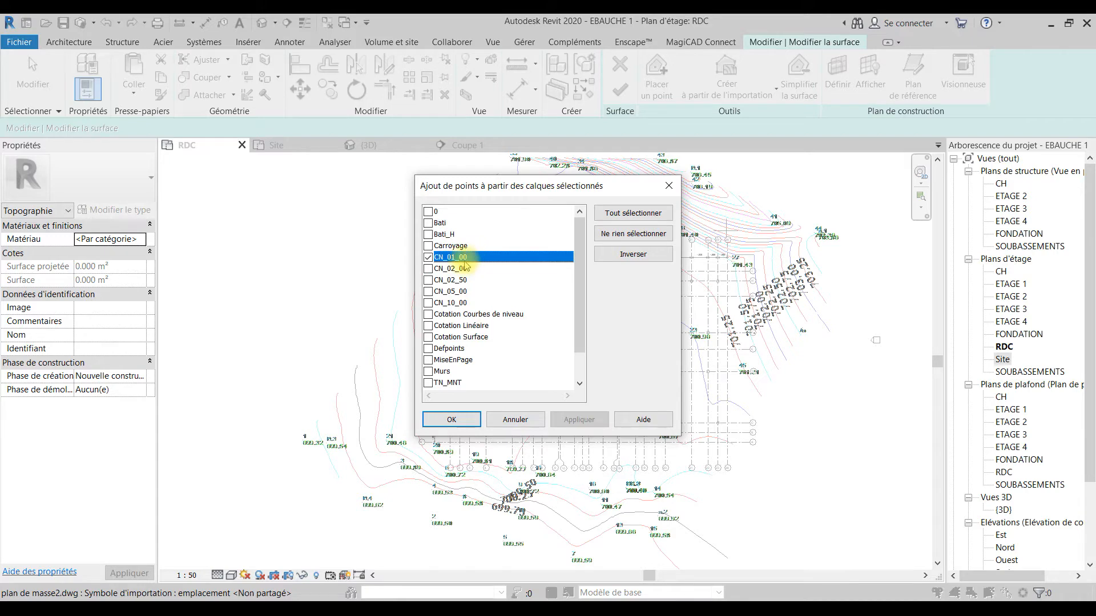
left_click(452, 420)
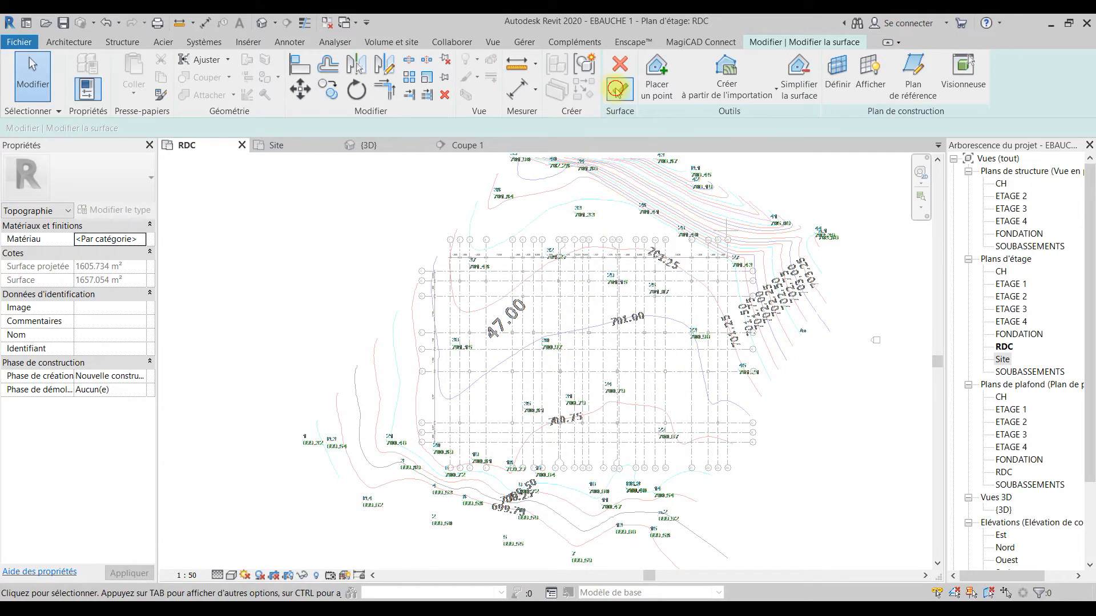
left_click(616, 90)
left_click(531, 365)
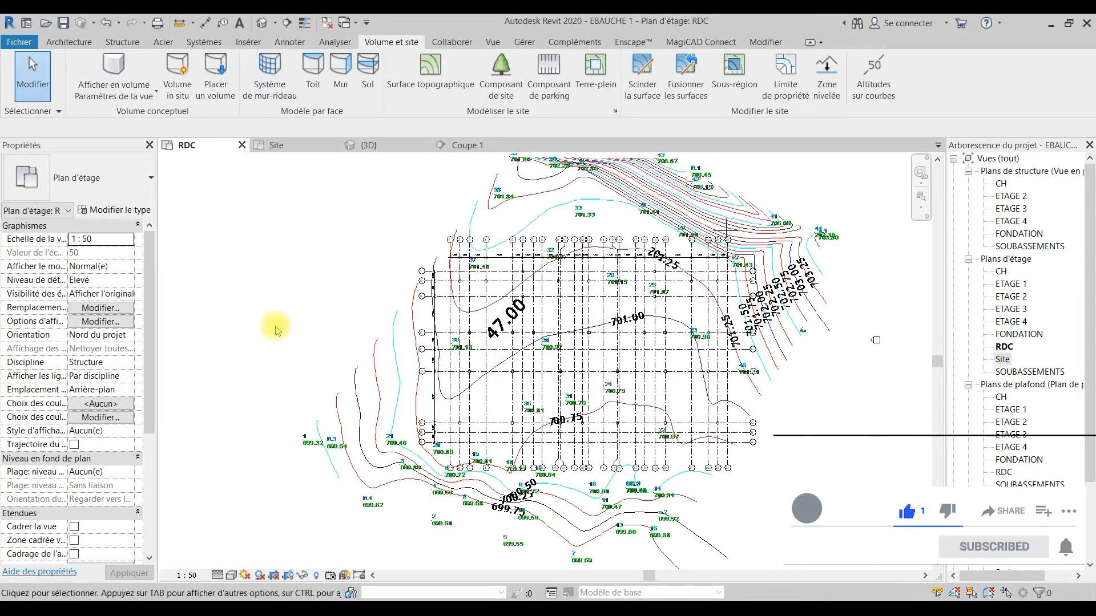
- Turn off the display of imported categories in the RDC plan's visibility overrides
key("v")
key("v")
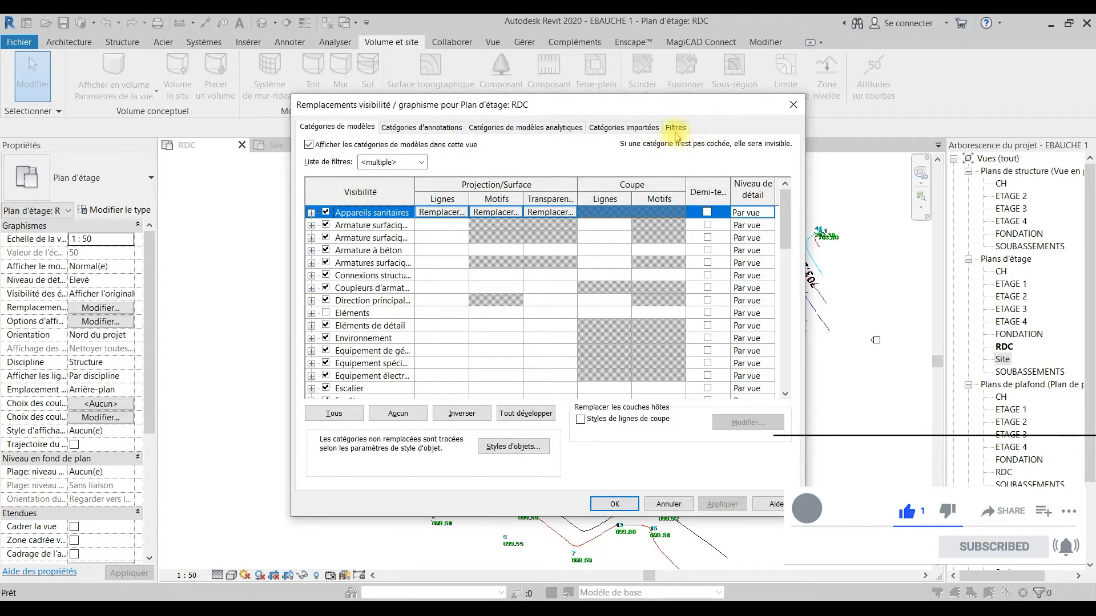
left_click(630, 128)
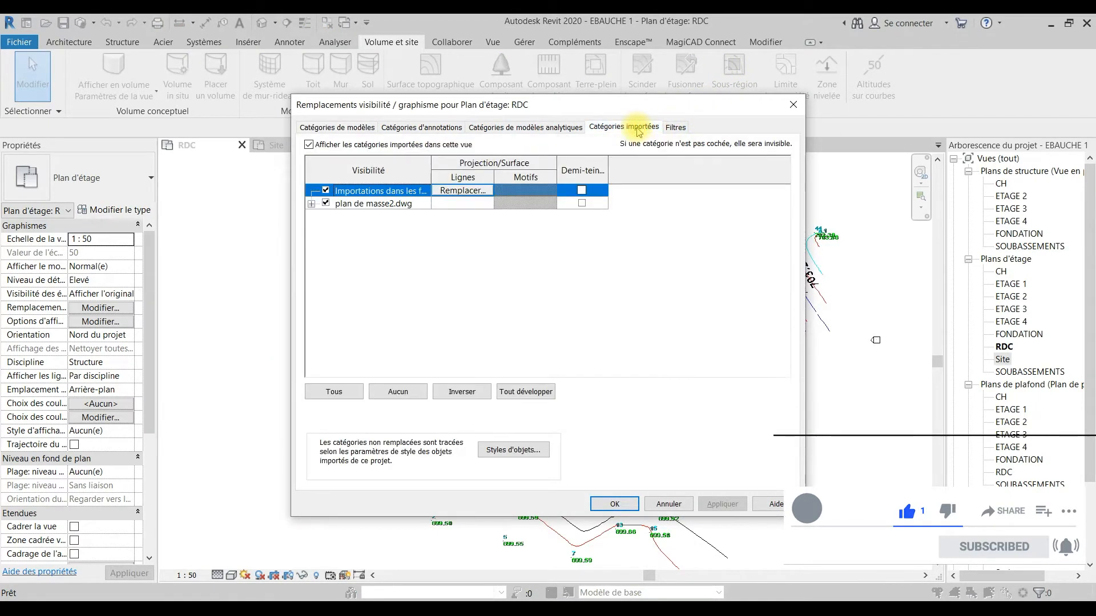
left_click(309, 145)
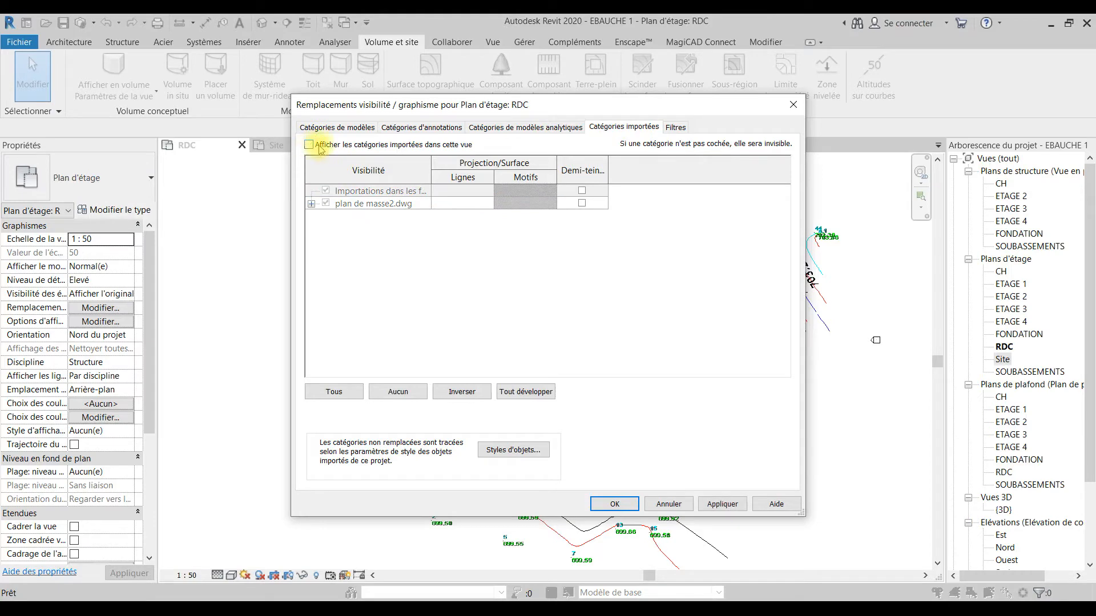
left_click(614, 504)
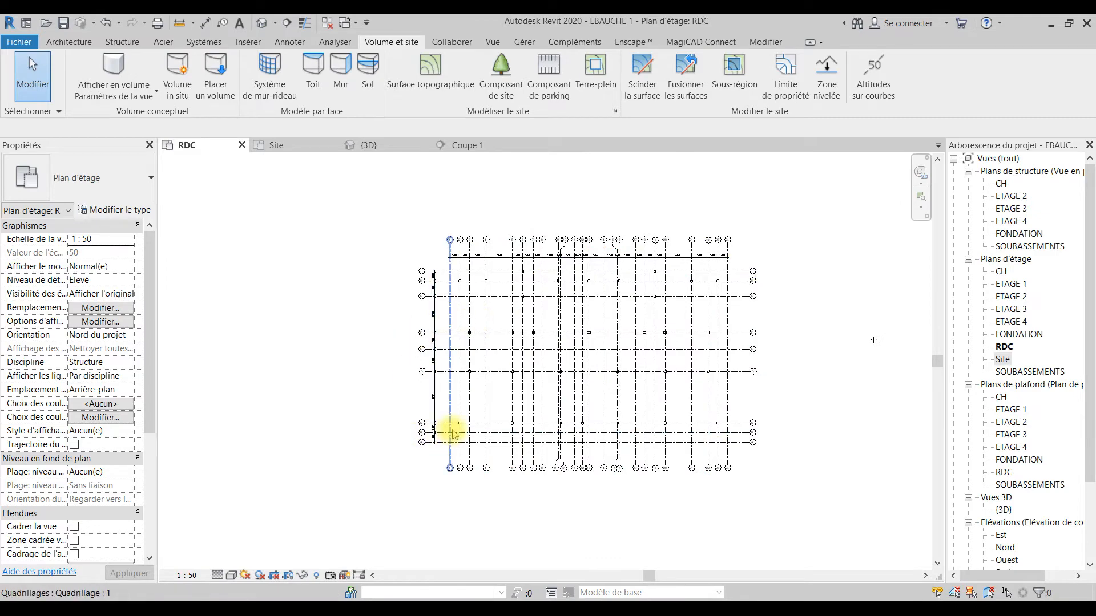
- Delete the old flat terrain surface around the building in the 3D view
left_click(360, 146)
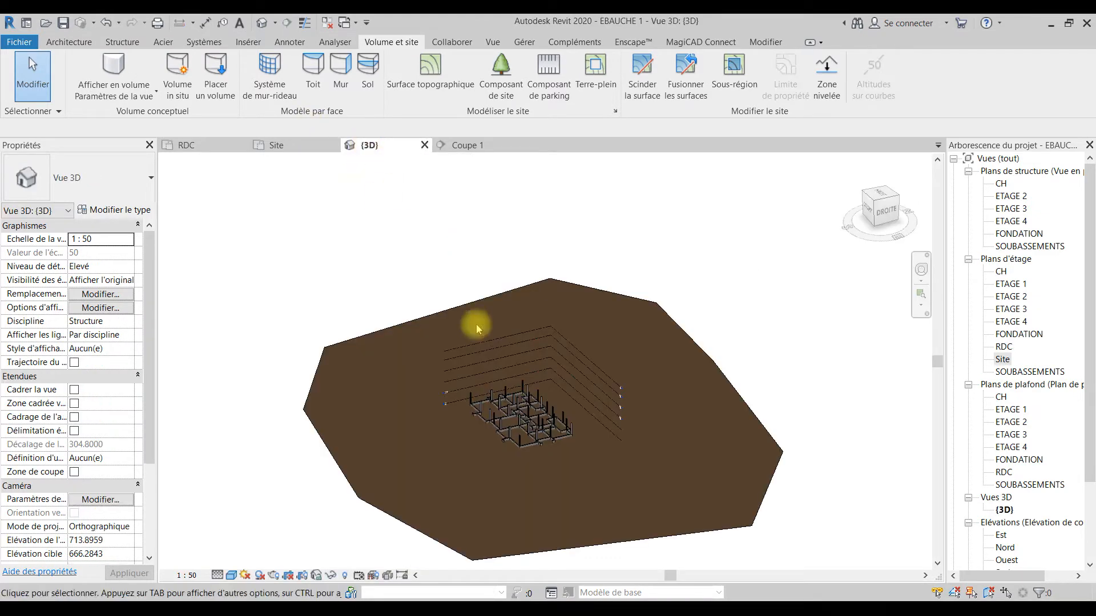
left_click(691, 346)
scroll(661, 398, "down", 3)
scroll(662, 399, "down", 4)
middle_click_drag(666, 394, 640, 415)
key("BackSpace")
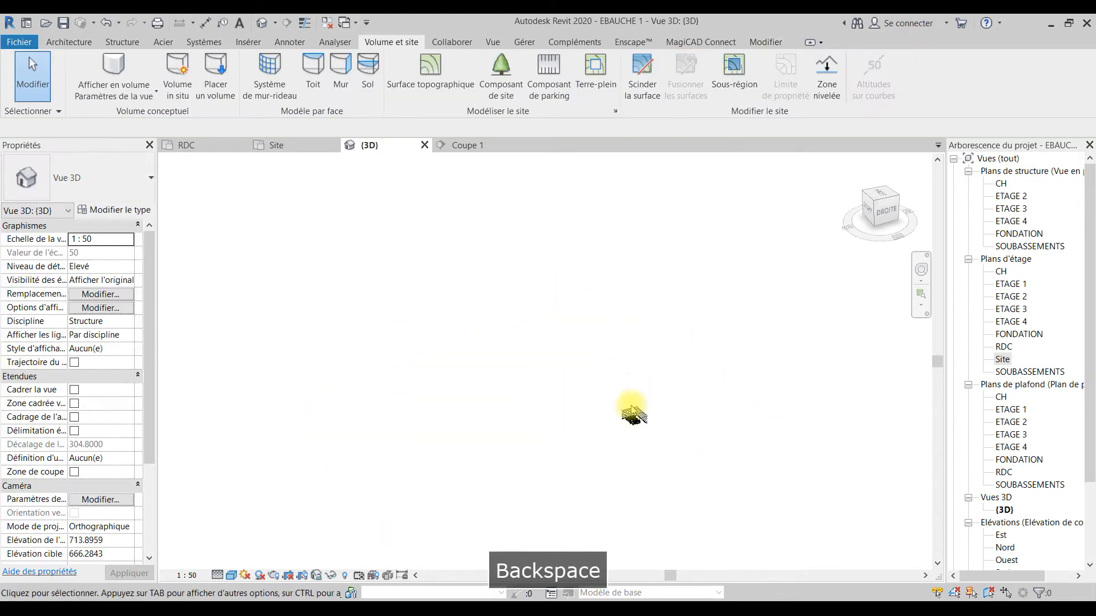
- Examine the new terrain surface's contours and its height relative to the building in the 3D view
middle_click_drag(662, 407, 580, 512)
middle_click_drag(627, 236, 612, 452)
scroll(603, 357, "down", 2)
scroll(581, 233, "up", 2)
scroll(650, 264, "up", 6)
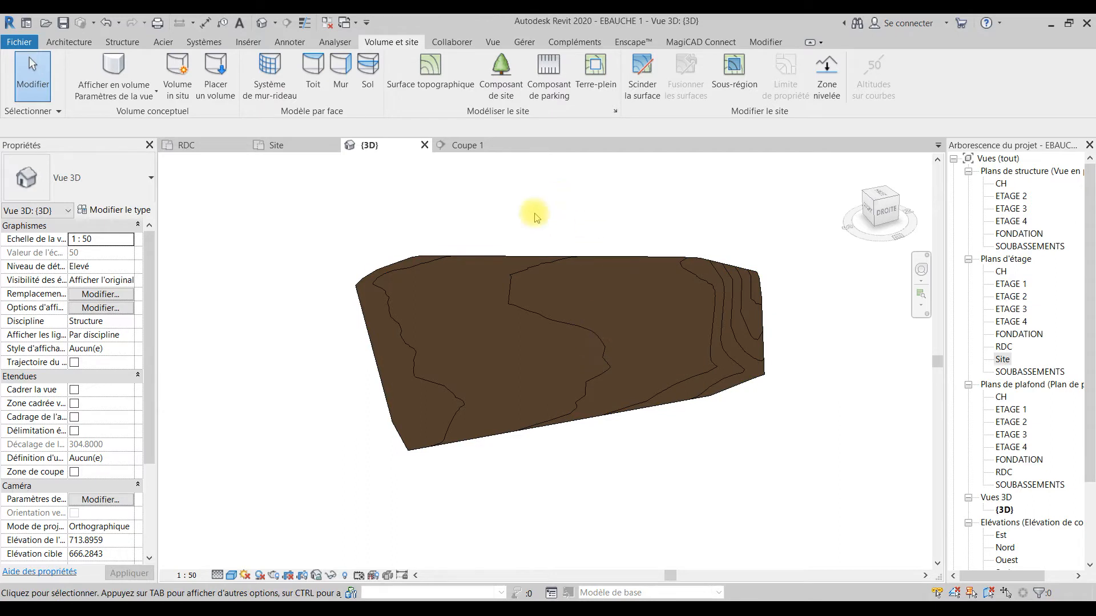
scroll(513, 330, "down", 8)
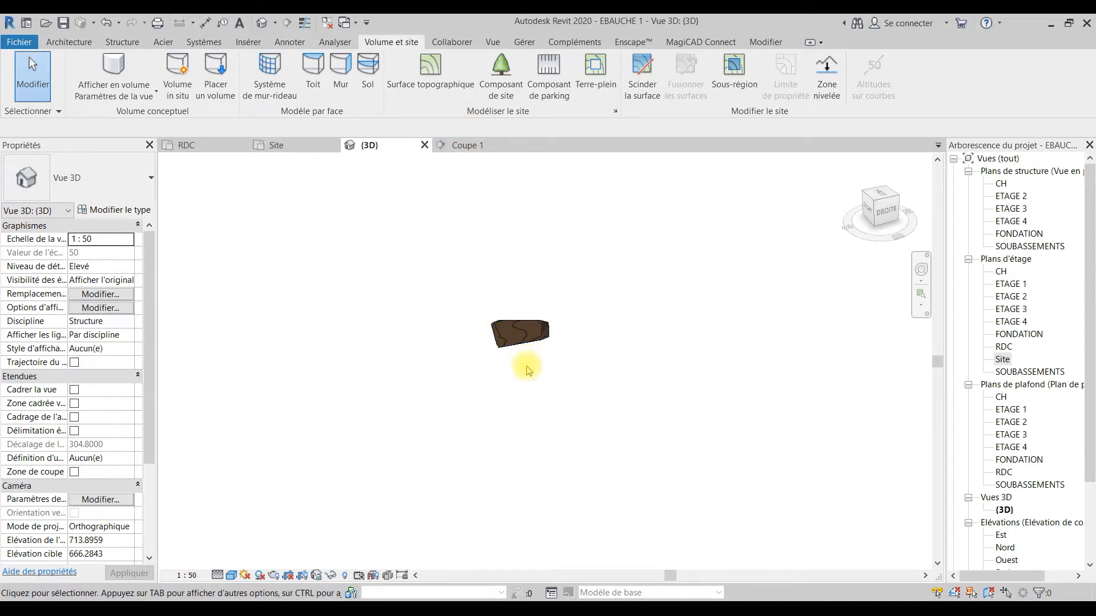
middle_click_drag(519, 403, 577, 289, "shift")
scroll(505, 498, "up", 1)
scroll(1039, 477, "down", 3)
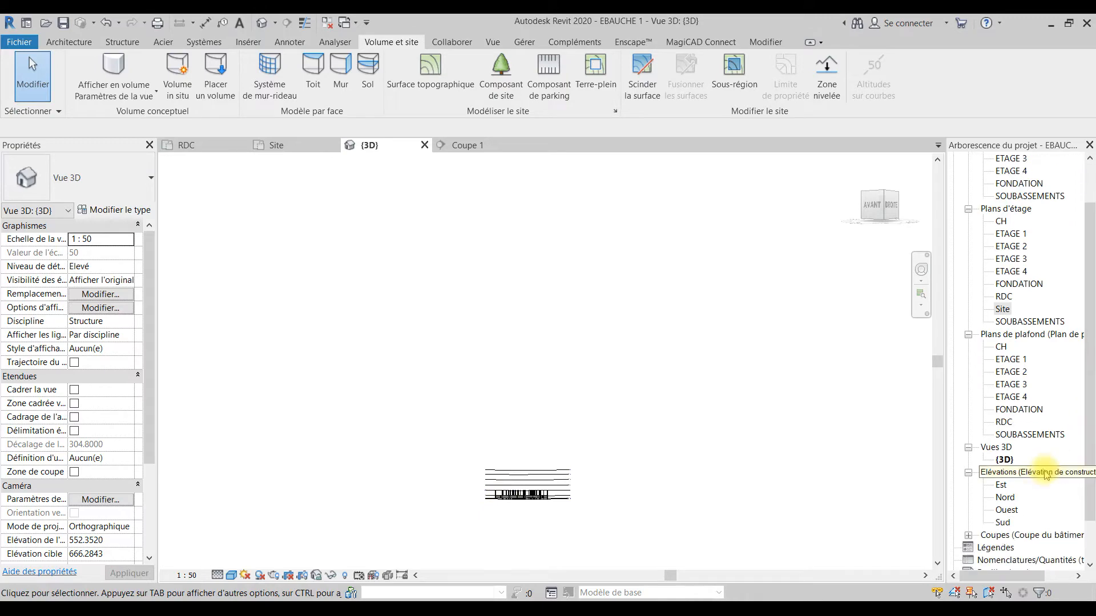
- Open the Est elevation and turn off the display of imported categories in its visibility overrides
double_click(999, 436)
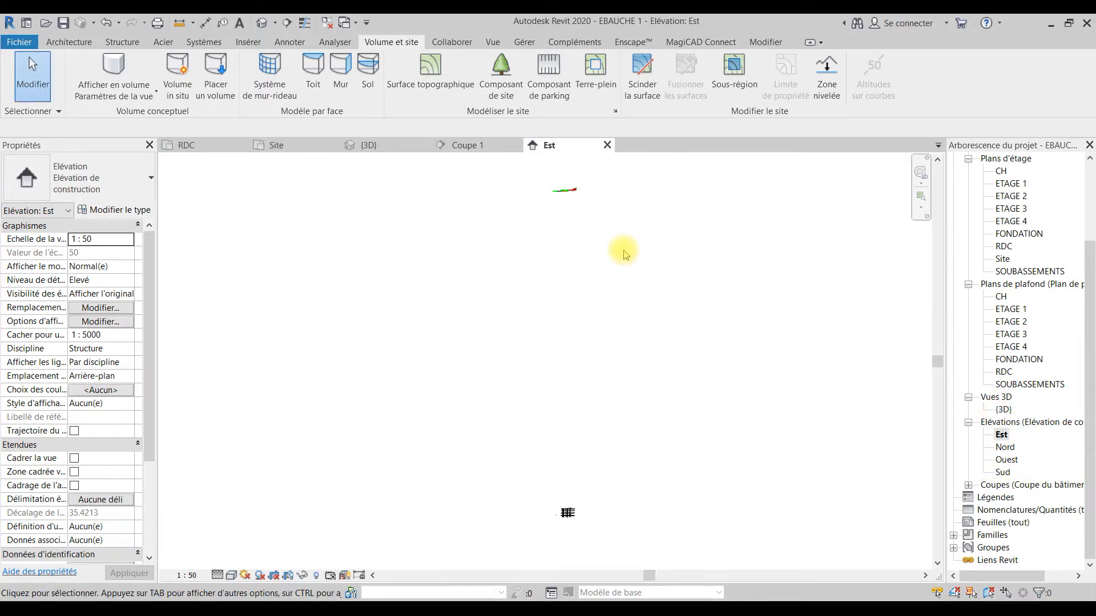
key("v")
key("v")
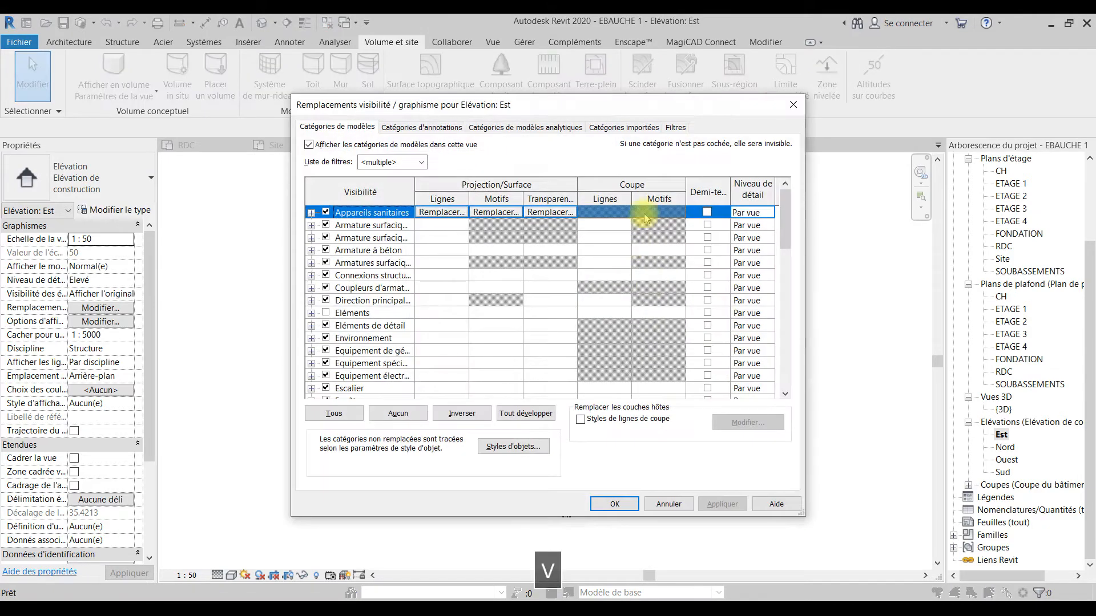
left_click(637, 129)
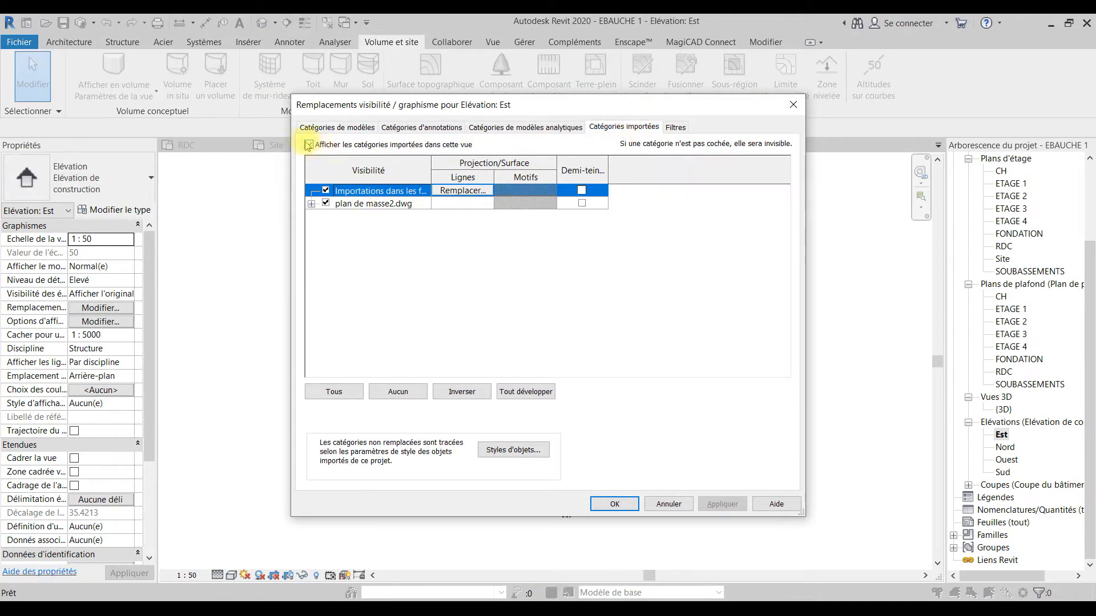
left_click(309, 145)
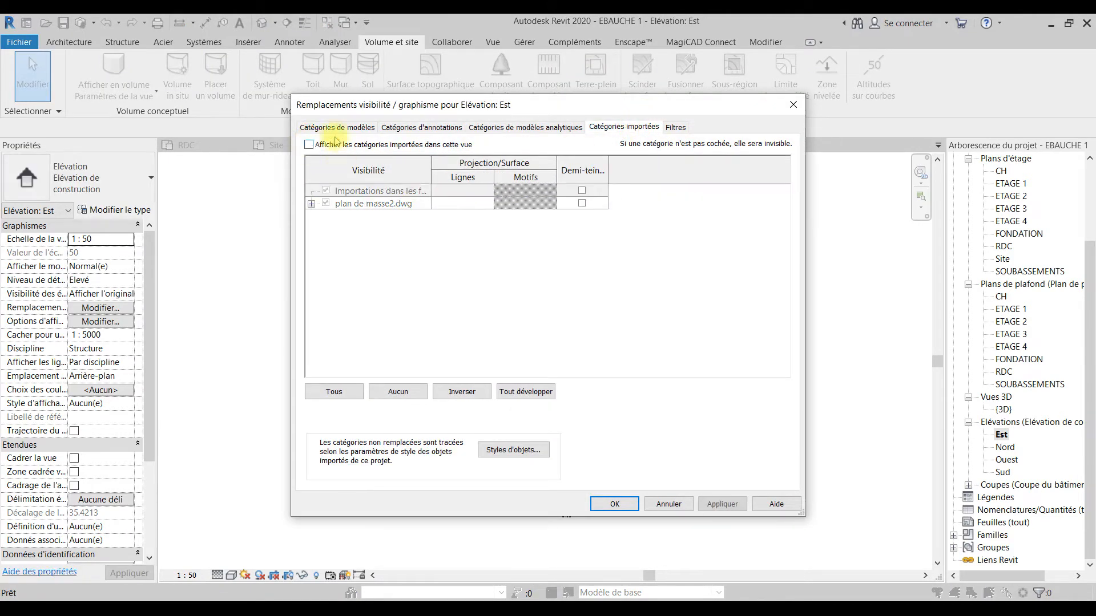
left_click(634, 507)
- Move the topographic surface in the Est elevation vertically down to the base of the building
left_click(565, 191)
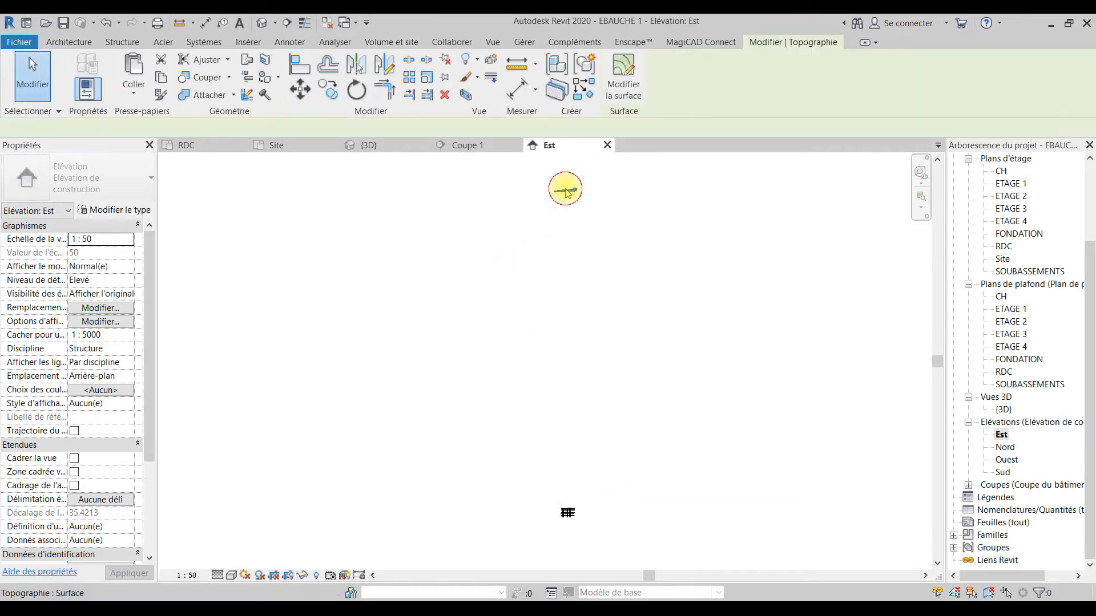
middle_click_drag(604, 311, 585, 289)
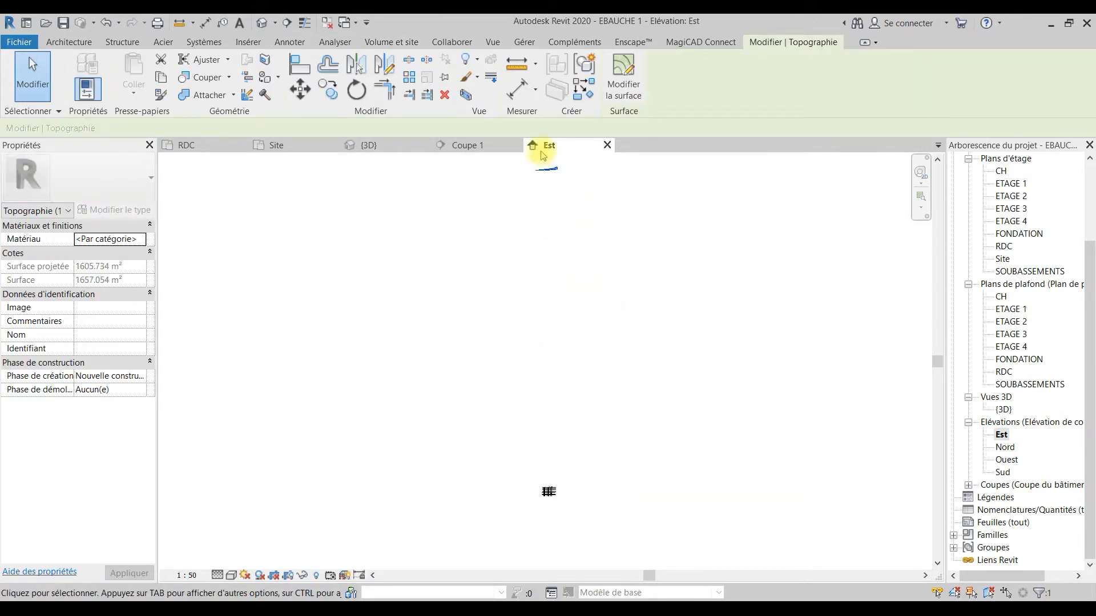
left_click_drag(544, 190, 547, 308)
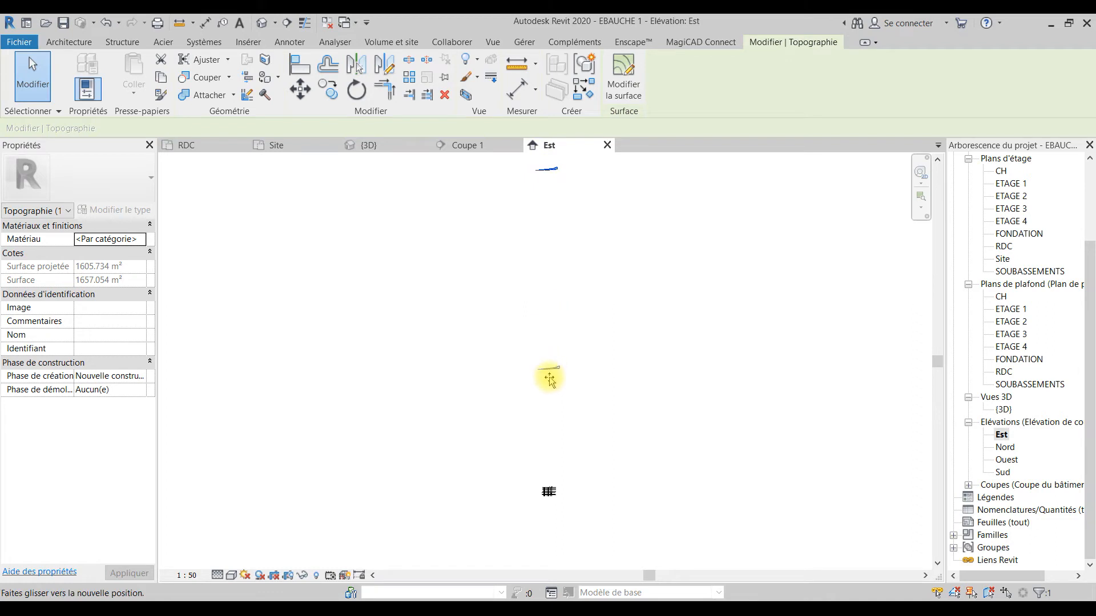
left_click_drag(552, 494, 550, 498)
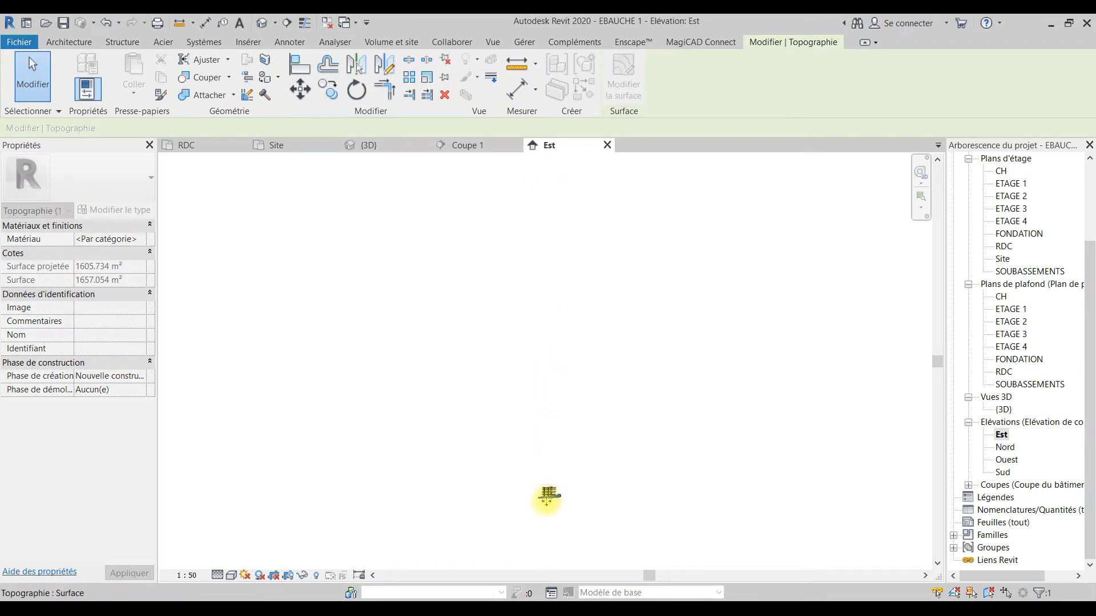
left_click_drag(651, 464, 653, 399)
- Raise the topographic surface slightly relative to the RDC level in the Est elevation and deselect it
scroll(631, 396, "up", 5)
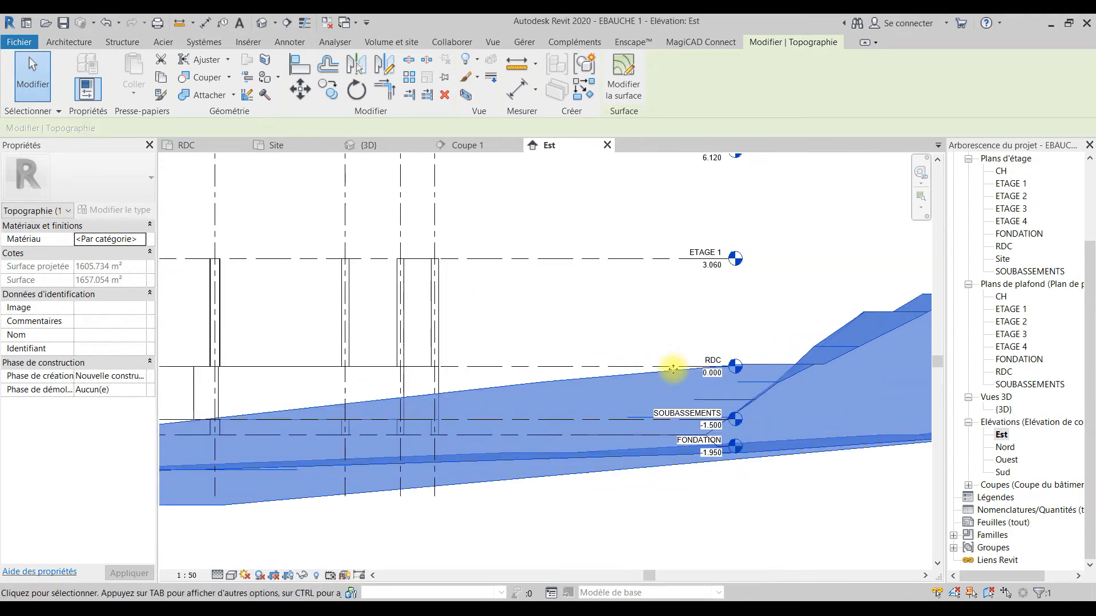
scroll(624, 384, "down", 3)
scroll(665, 379, "up", 2)
left_click_drag(662, 388, 670, 346)
scroll(652, 371, "down", 1)
middle_click_drag(651, 371, 459, 401)
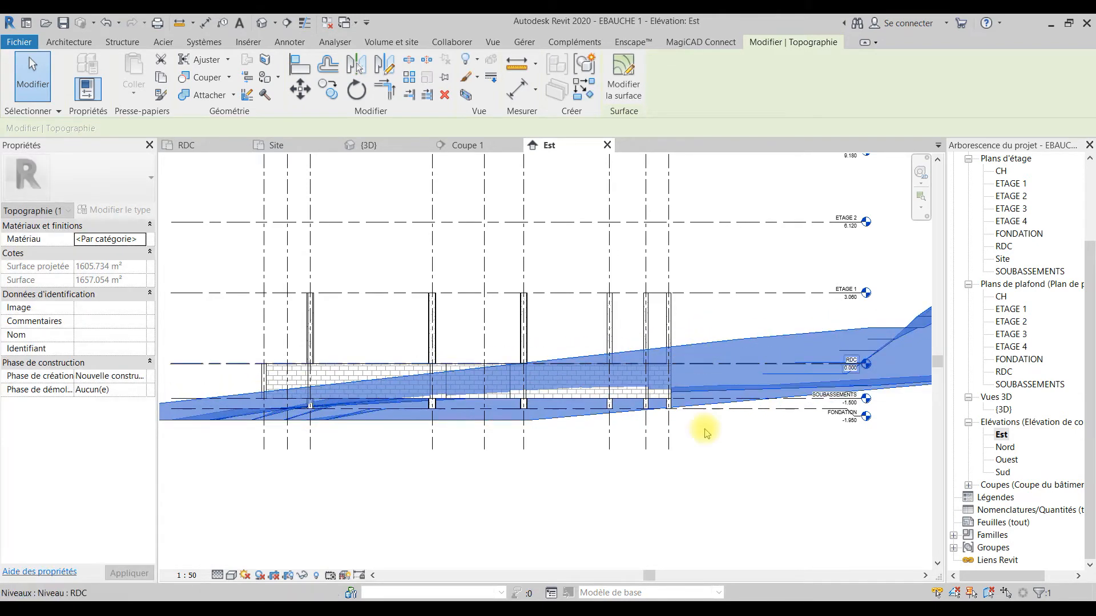
left_click(695, 460)
scroll(696, 460, "down", 3)
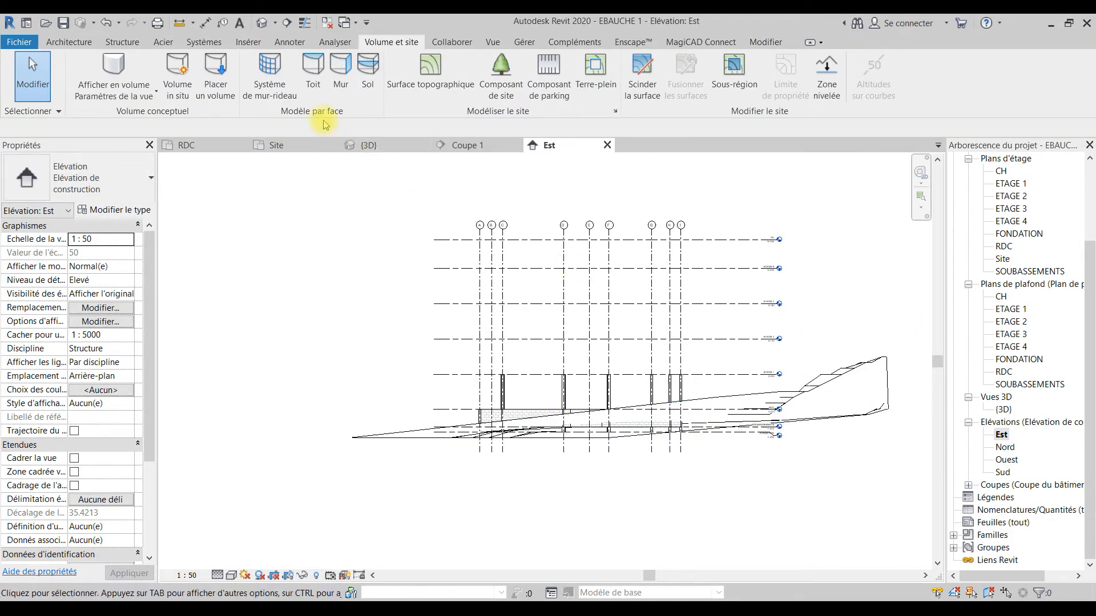
- Examine the repositioned terrain around the building's foundation walls and columns in the 3D view
scroll(488, 361, "down", 2)
middle_click_drag(488, 361, 464, 353, "shift")
left_click(374, 147)
scroll(464, 506, "up", 1)
middle_click_drag(484, 493, 529, 502, "shift")
scroll(570, 499, "up", 3)
middle_click_drag(628, 498, 675, 404, "shift")
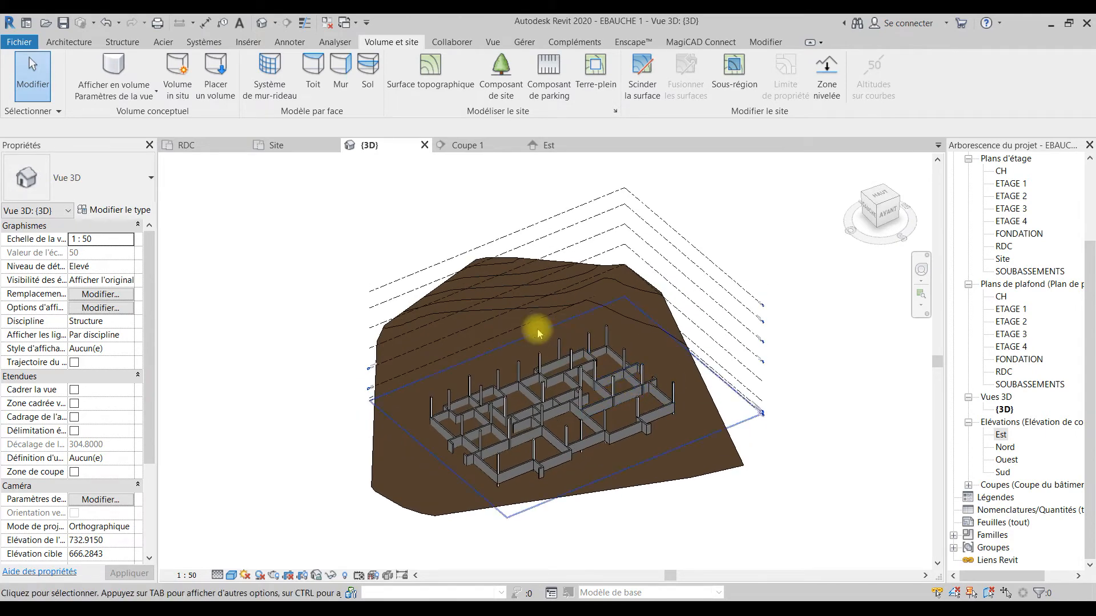
middle_click_drag(657, 357, 600, 402)
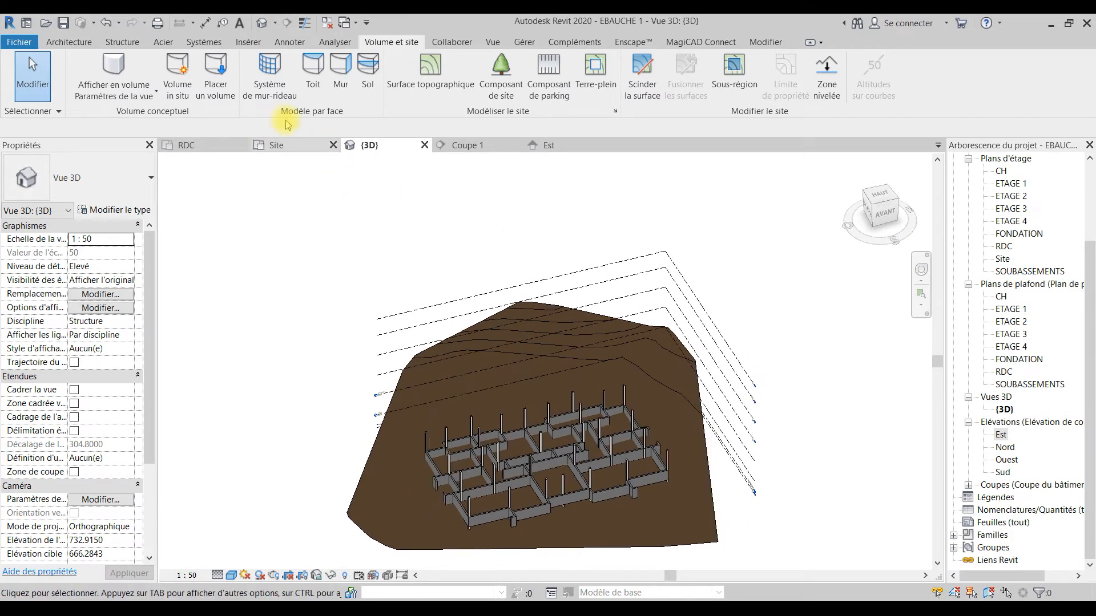
- Open the Site plan and inspect the extent of the topographic surface around the building
left_click(293, 144)
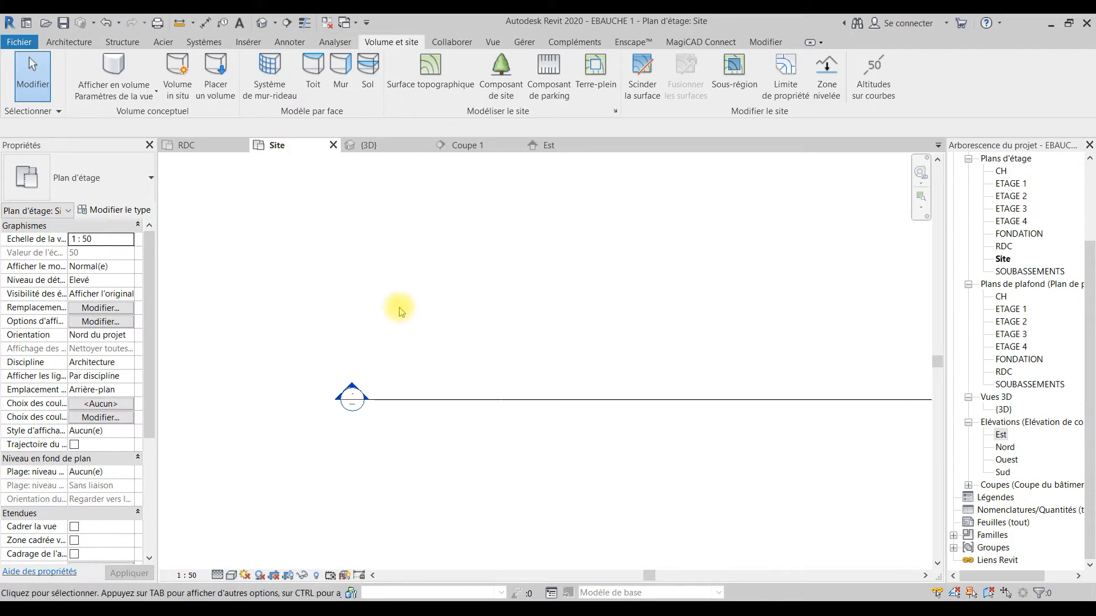
scroll(609, 370, "down", 5)
scroll(570, 394, "up", 3)
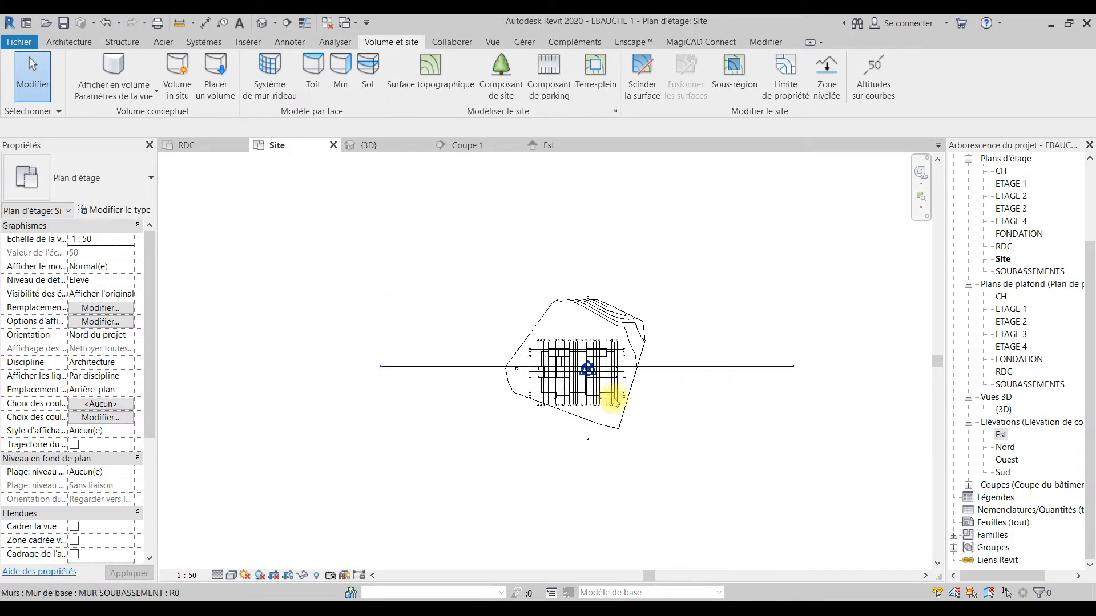
left_click(688, 239)
left_click_drag(684, 249, 685, 280)
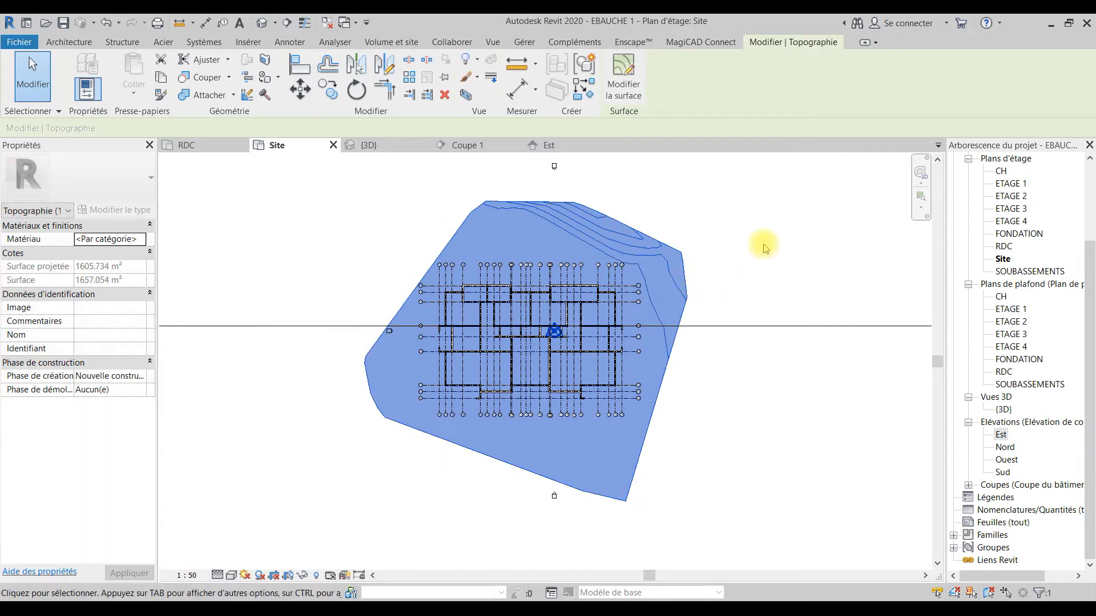
left_click(764, 249)
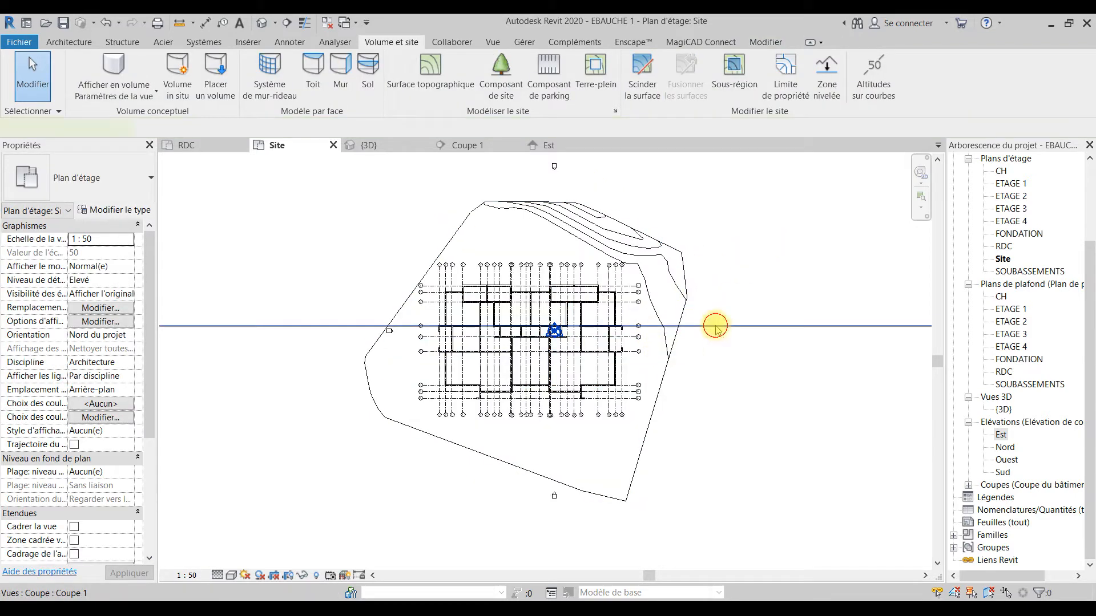
- Open the Coupe 1 section from its section mark in the Site plan and examine the terrain profile against the building levels
left_click(708, 326)
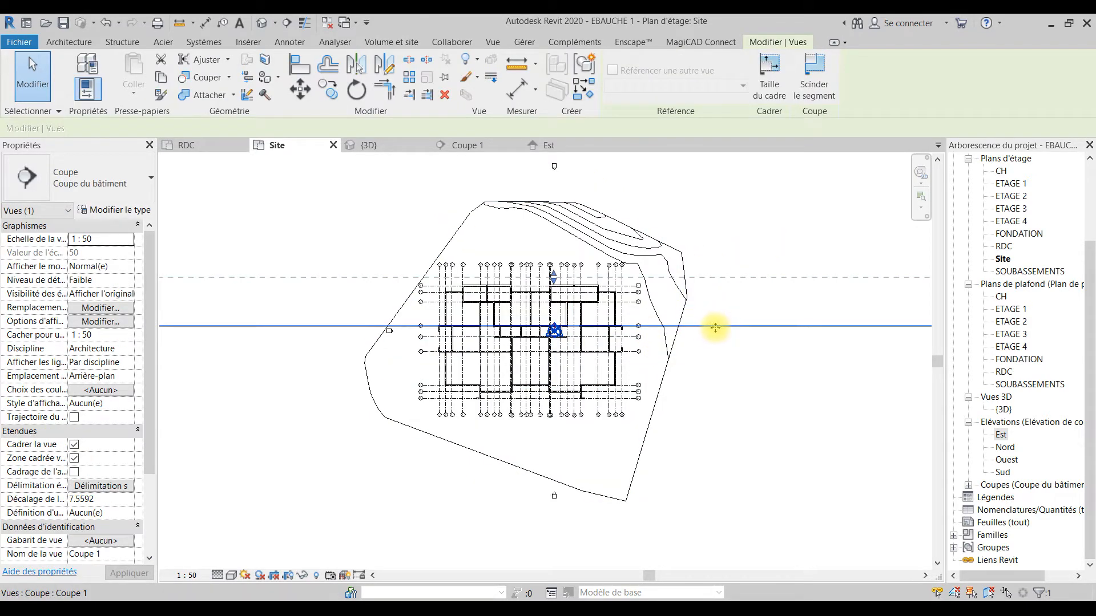
scroll(344, 306, "down", 2)
scroll(215, 313, "up", 5)
scroll(291, 340, "up", 3)
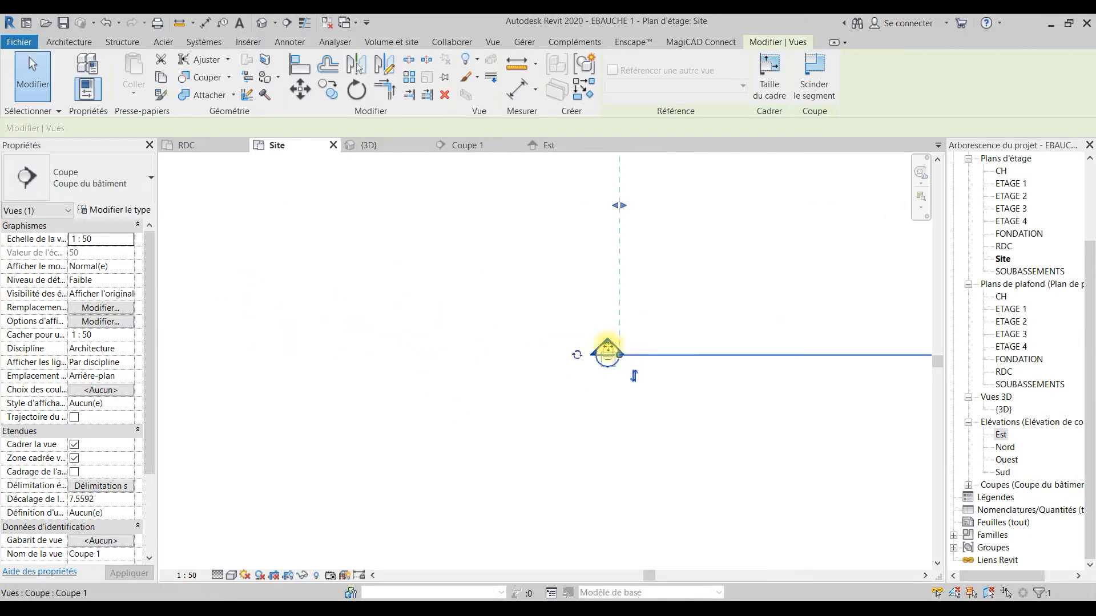
scroll(607, 348, "up", 3)
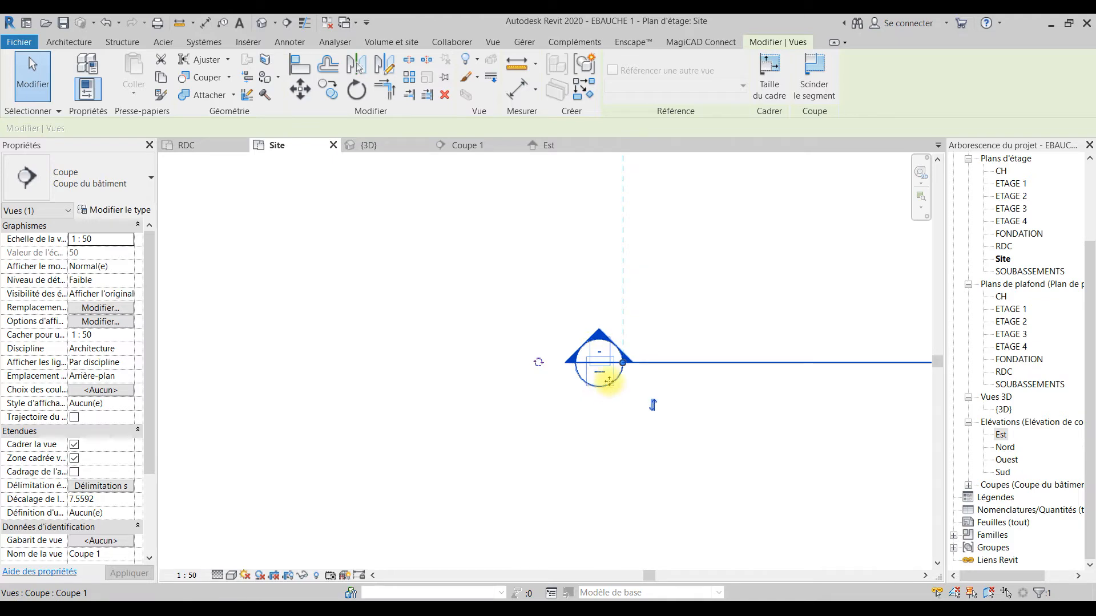
key("Escape")
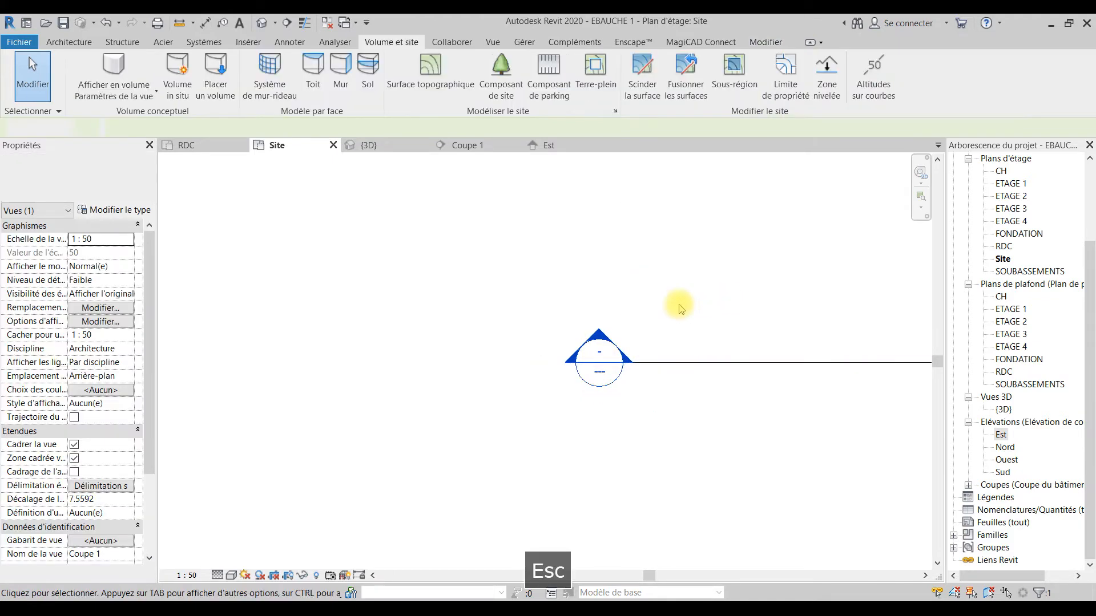
double_click(594, 354)
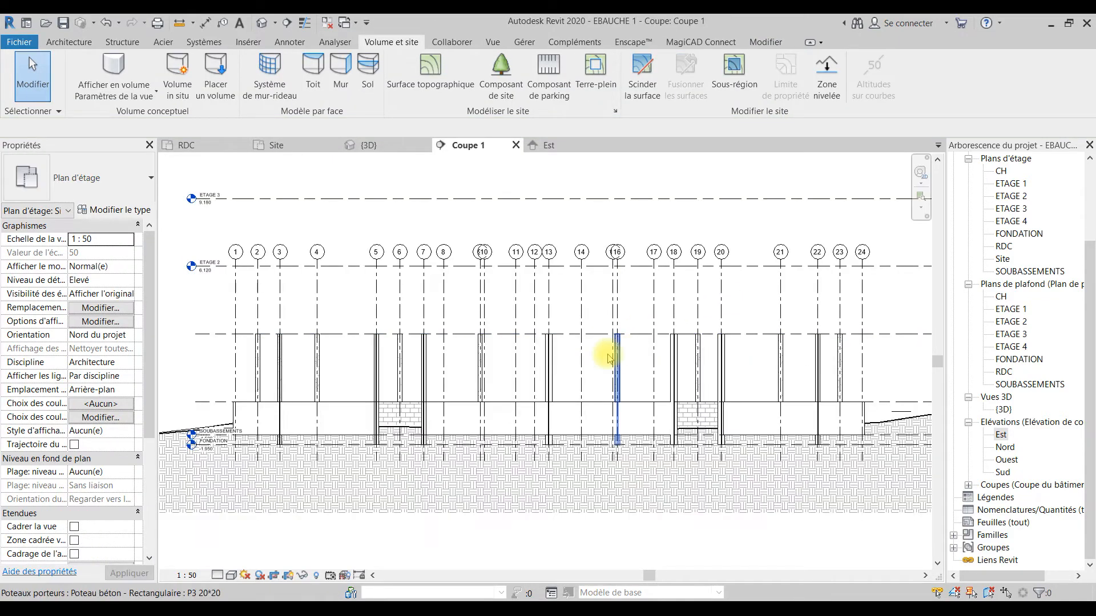
scroll(432, 368, "down", 7)
scroll(622, 428, "up", 5)
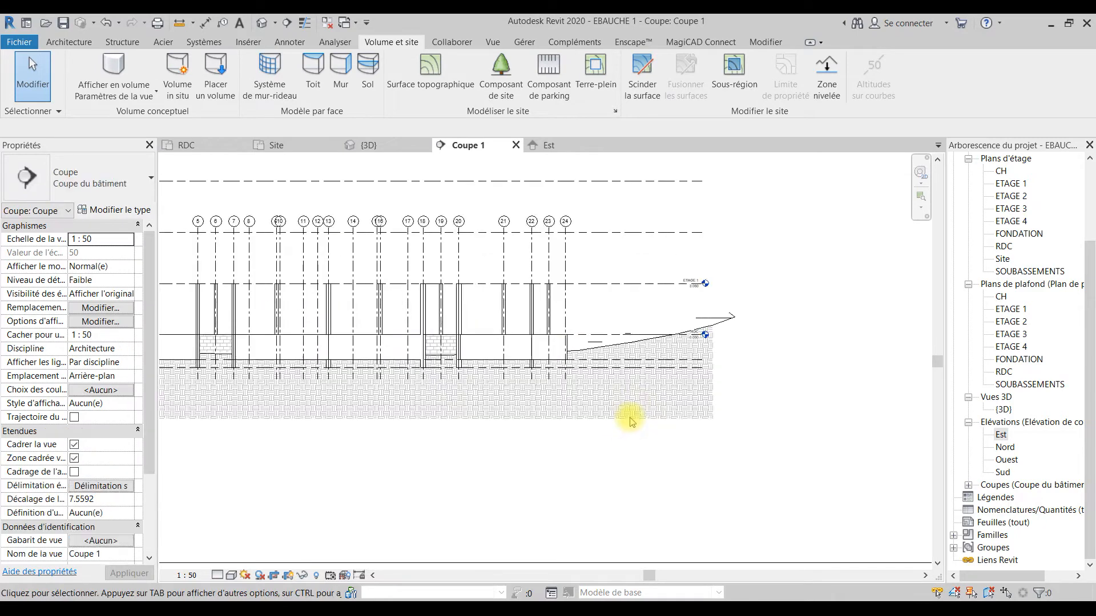
scroll(628, 418, "down", 2)
middle_click_drag(473, 397, 571, 391)
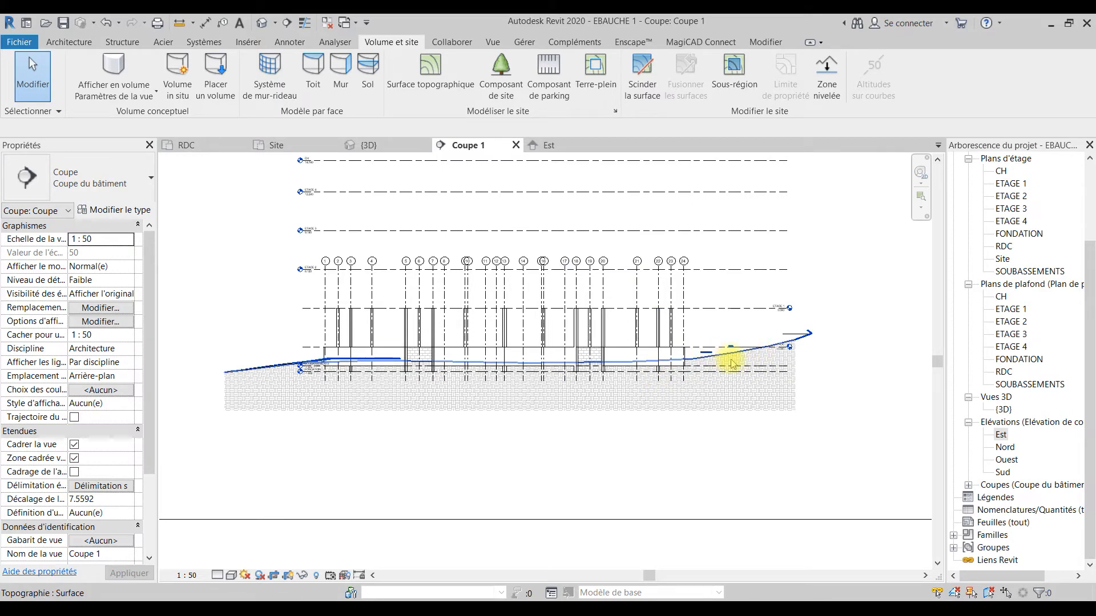
scroll(795, 350, "up", 4)
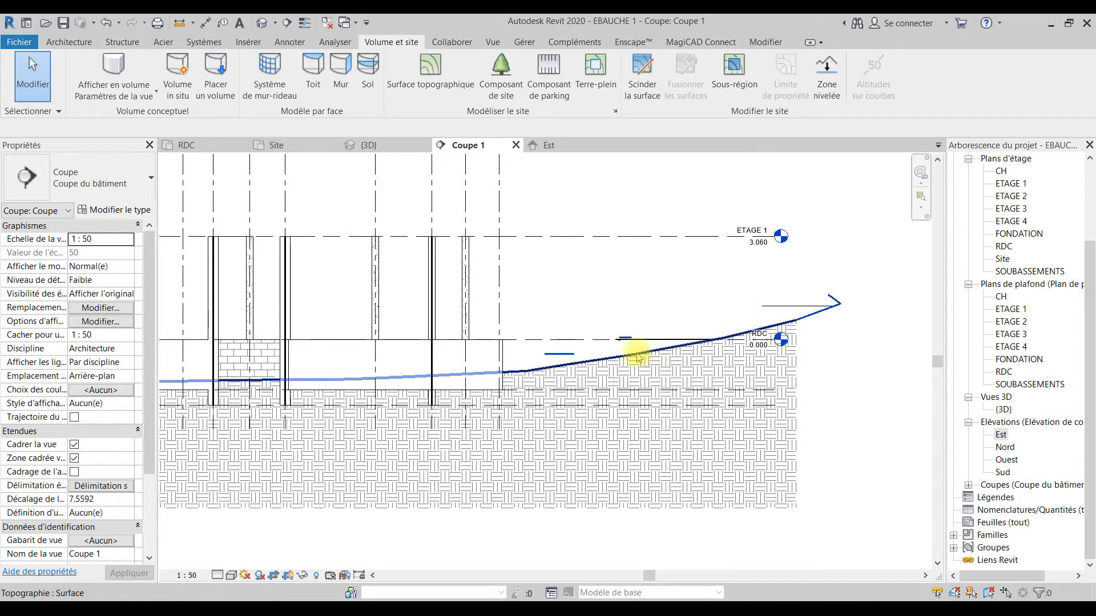
scroll(654, 358, "down", 4)
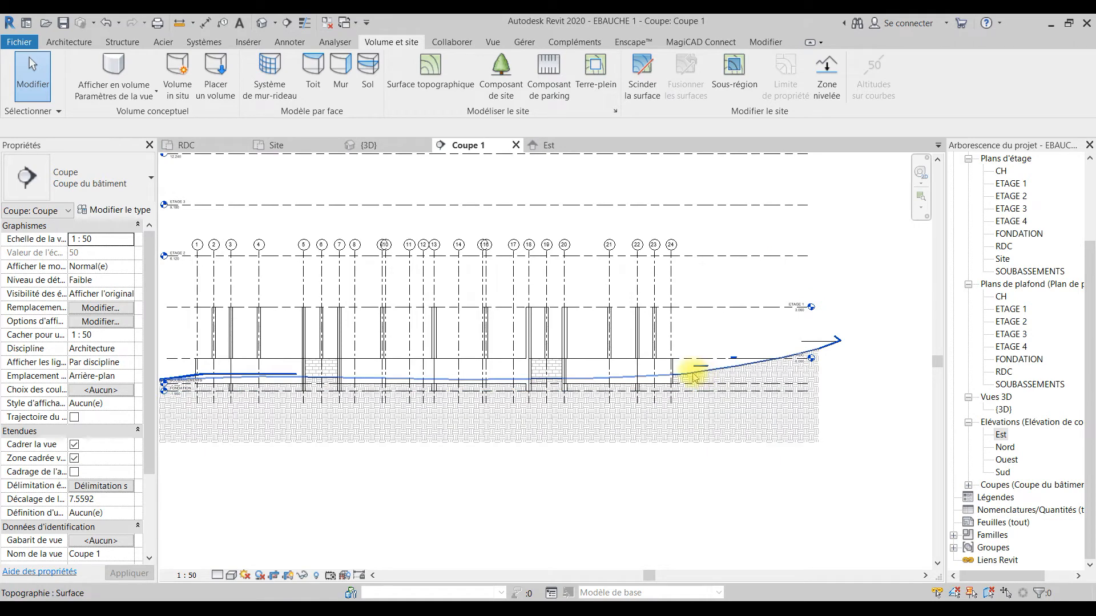
- Try to shift the topographic surface slightly in the Coupe 1 section
left_click(691, 376)
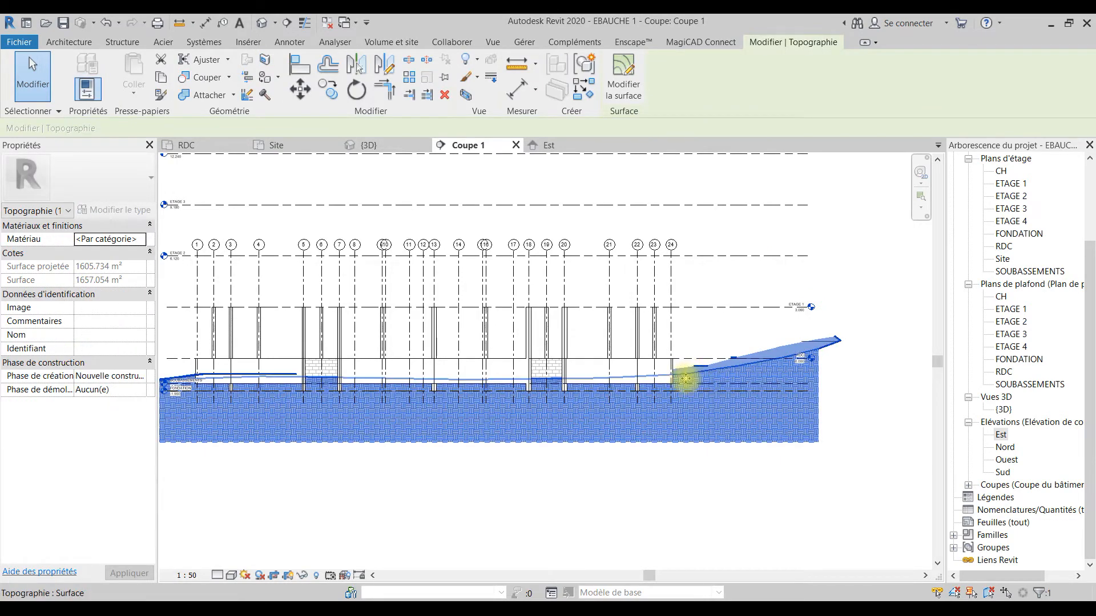
left_click_drag(689, 363, 691, 393)
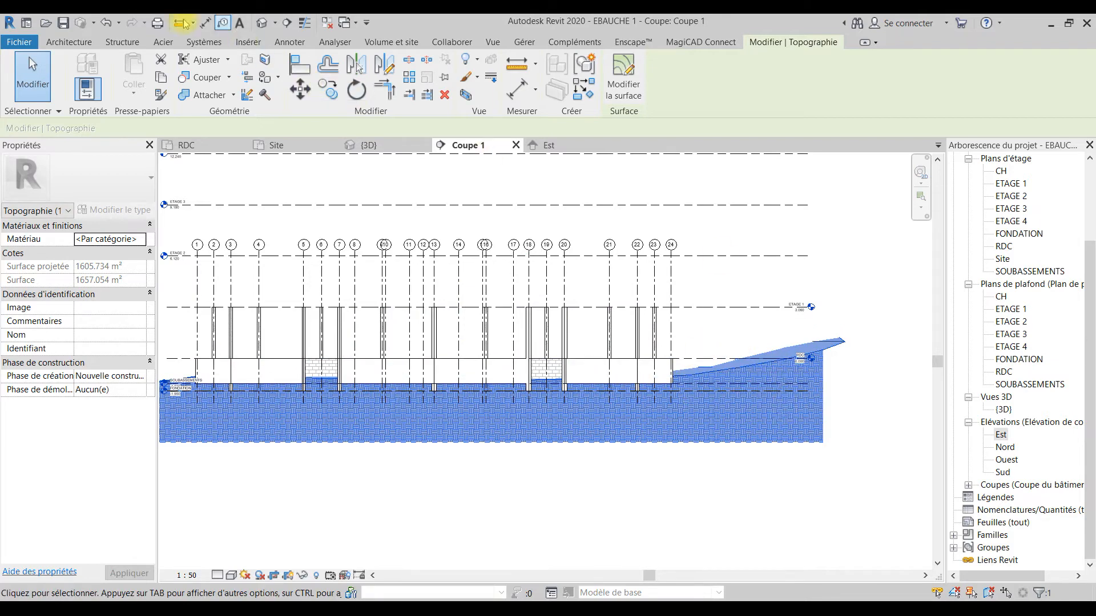
left_click(106, 23)
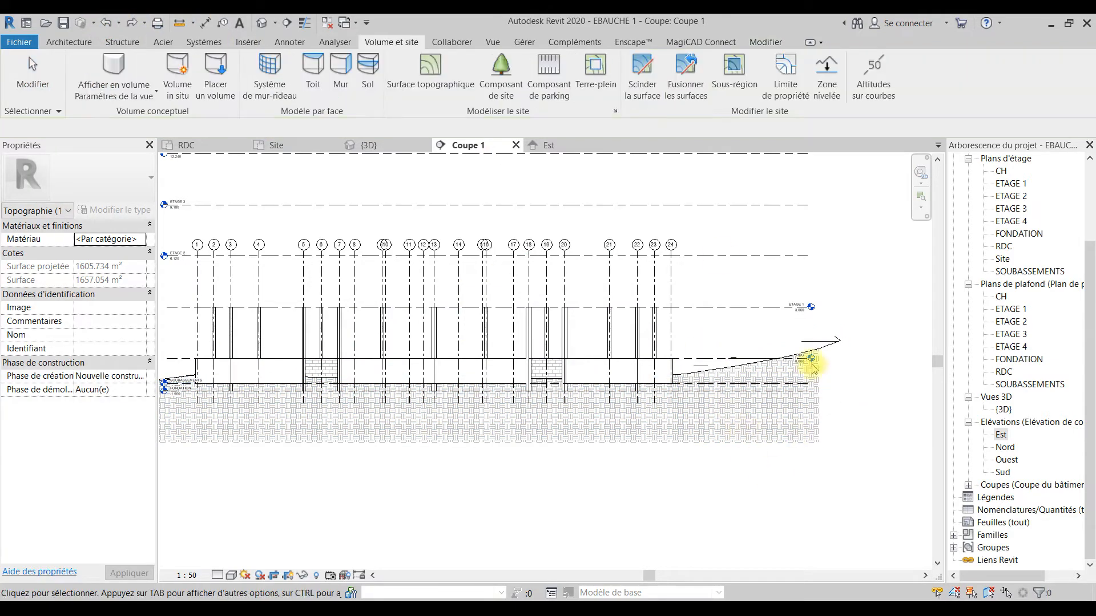
scroll(734, 383, "down", 1)
scroll(456, 397, "down", 2)
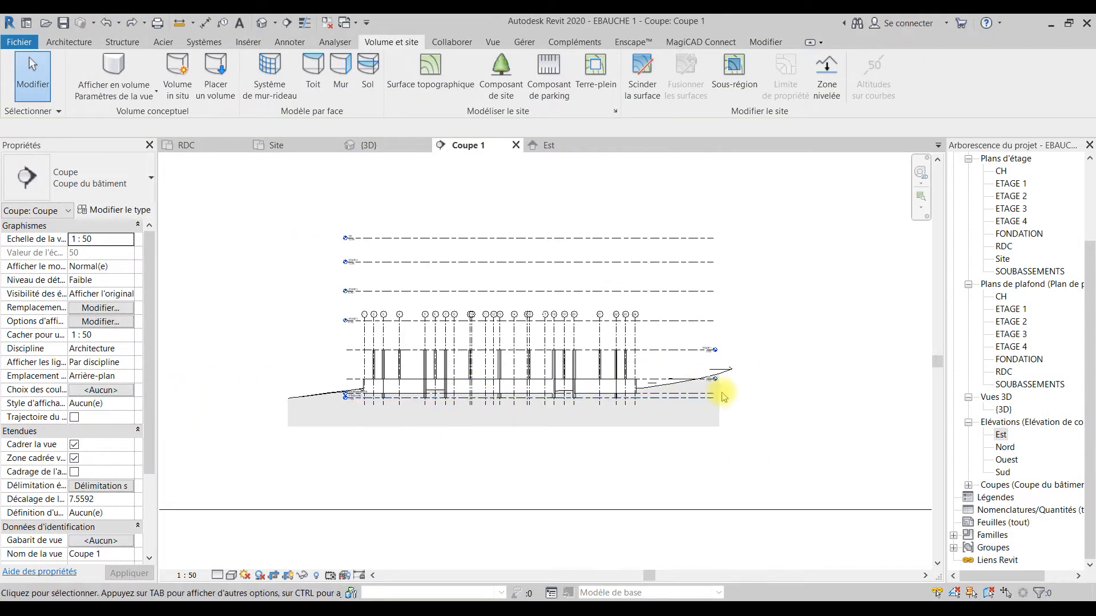
scroll(588, 416, "up", 1)
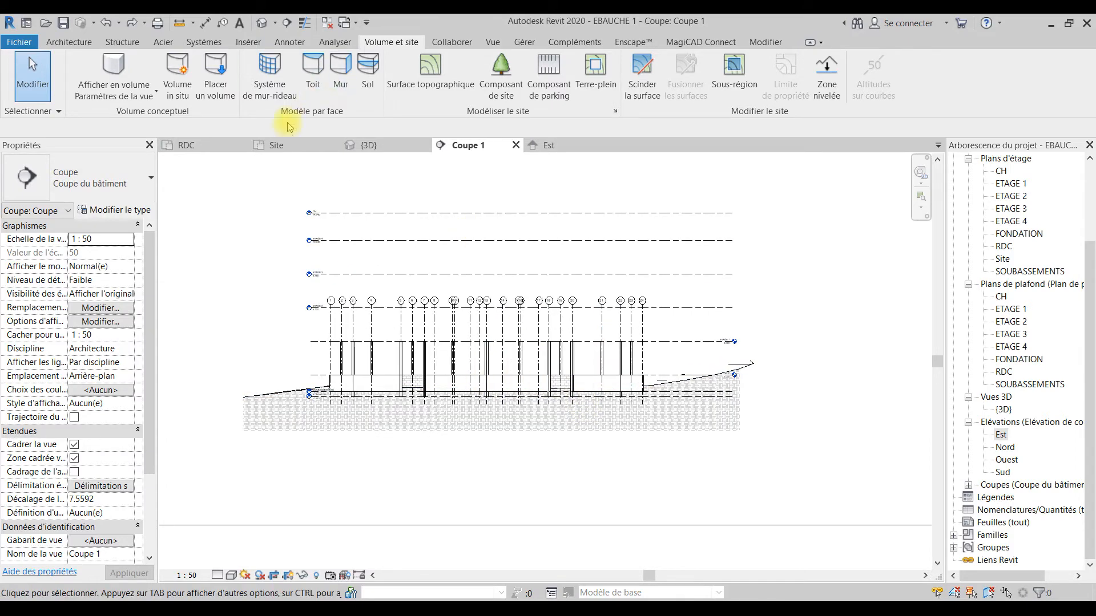
- Return to the Site plan and show the whole topographic surface with its contours
left_click(288, 145)
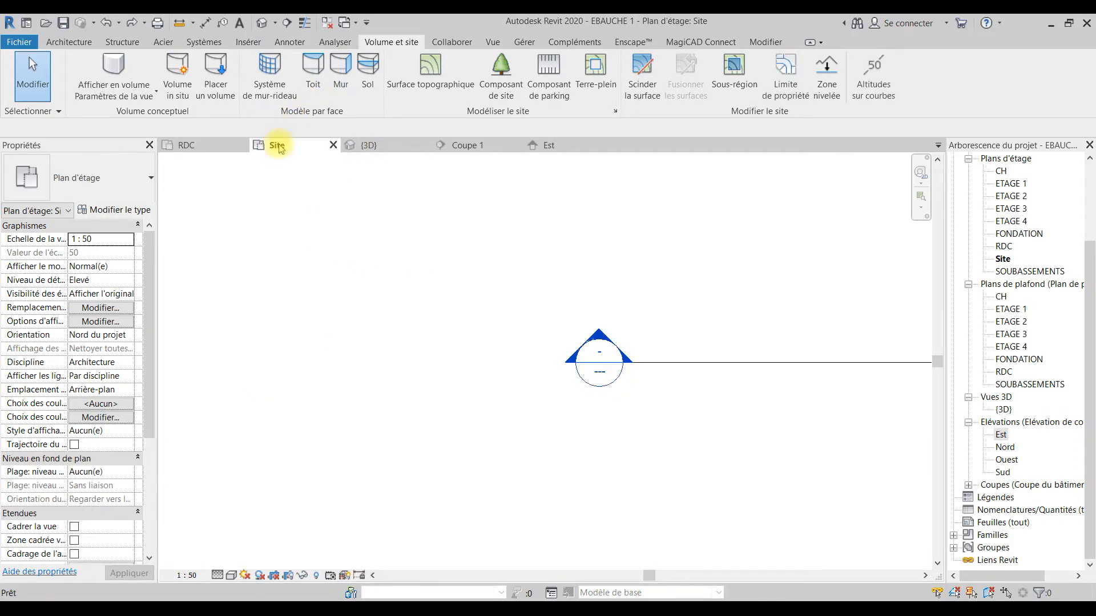
scroll(522, 367, "down", 5)
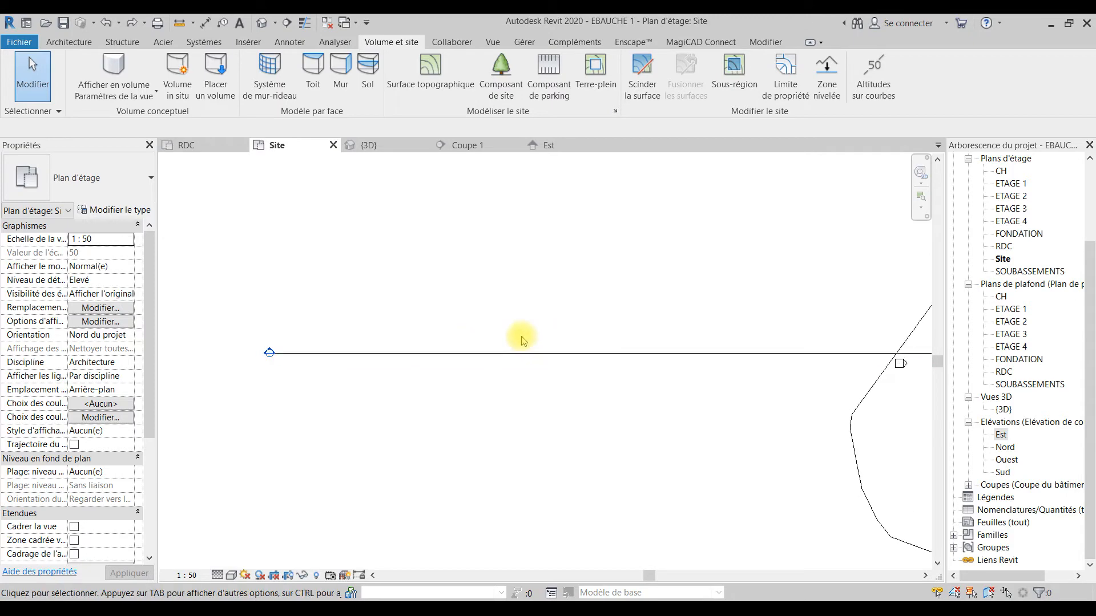
scroll(607, 371, "up", 3)
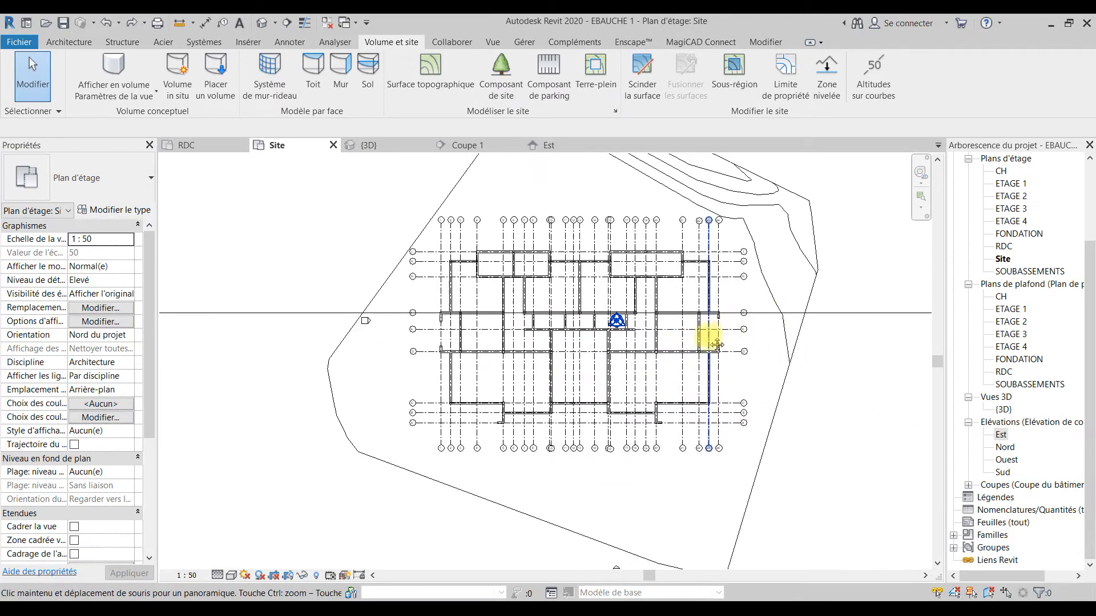
left_click(442, 394)
scroll(446, 406, "down", 2)
key("Escape")
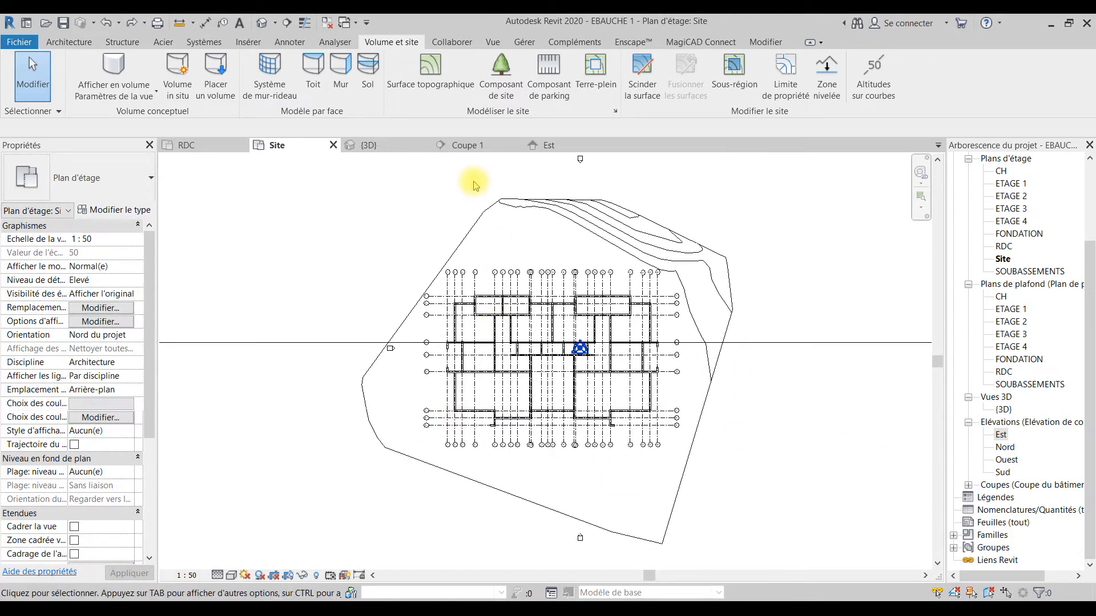
left_click(602, 234)
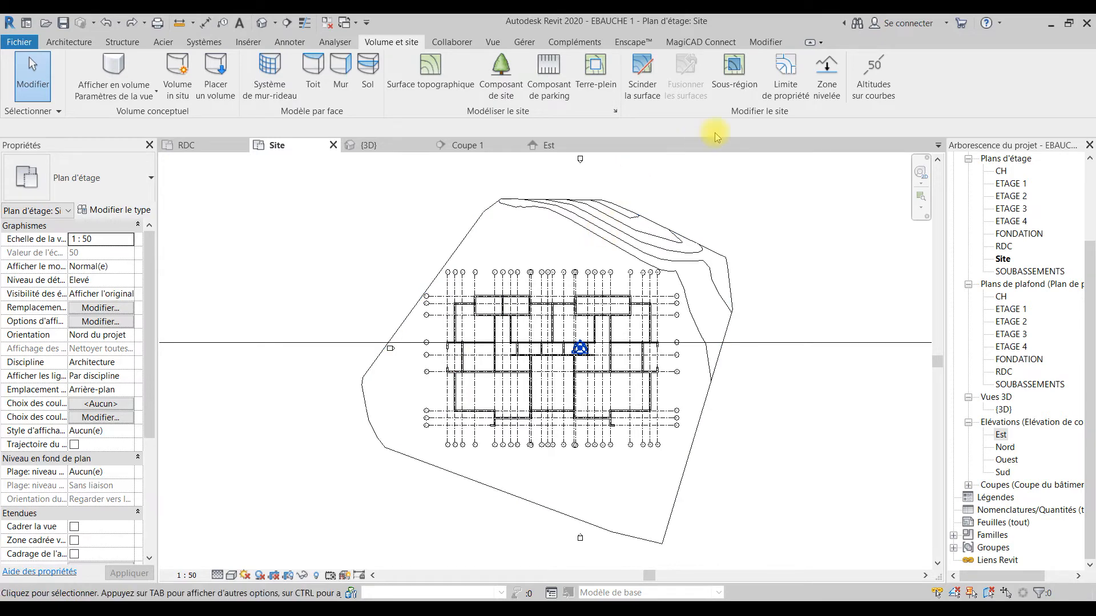
- Try to label the contour elevations along a diagonal line from the terrain's upper-right edge into the building
left_click(878, 91)
scroll(618, 203, "up", 5)
scroll(725, 269, "down", 2)
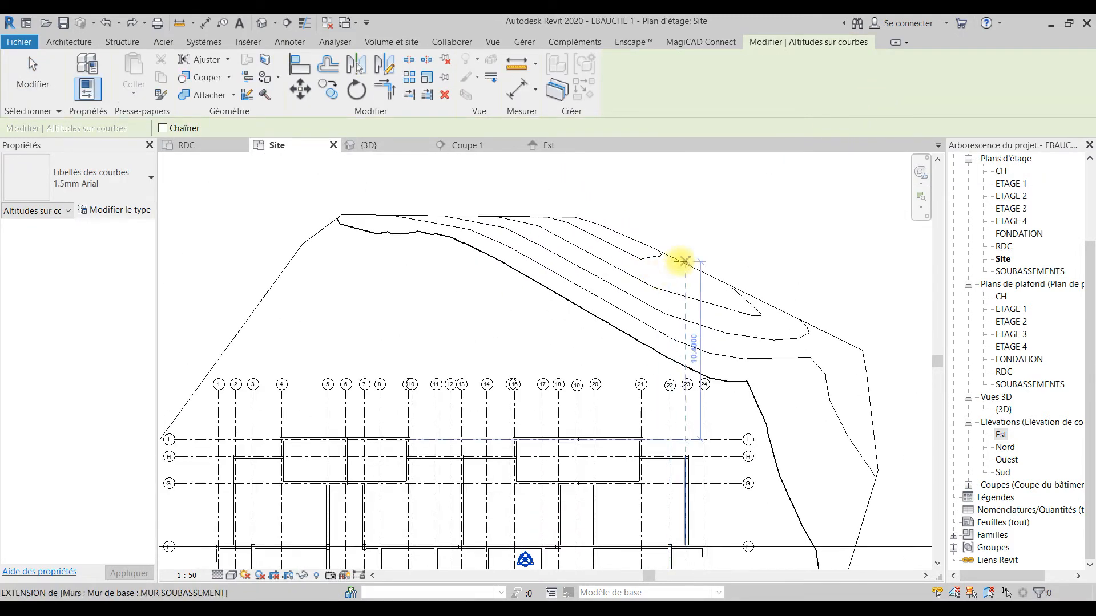
left_click(680, 261)
scroll(619, 354, "down", 3)
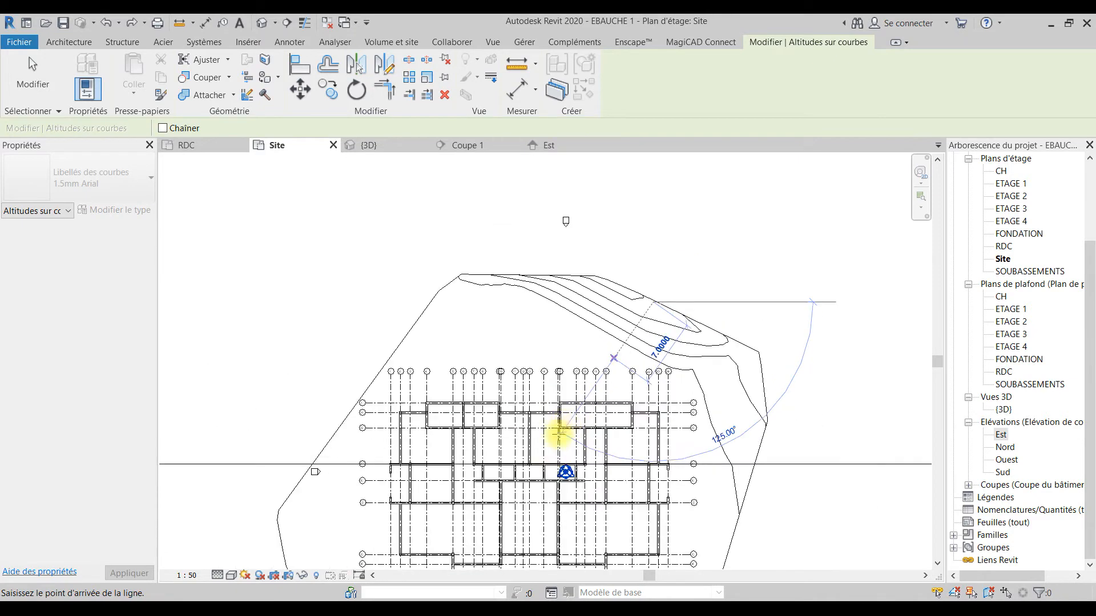
left_click(502, 505)
middle_click_drag(664, 373, 702, 262)
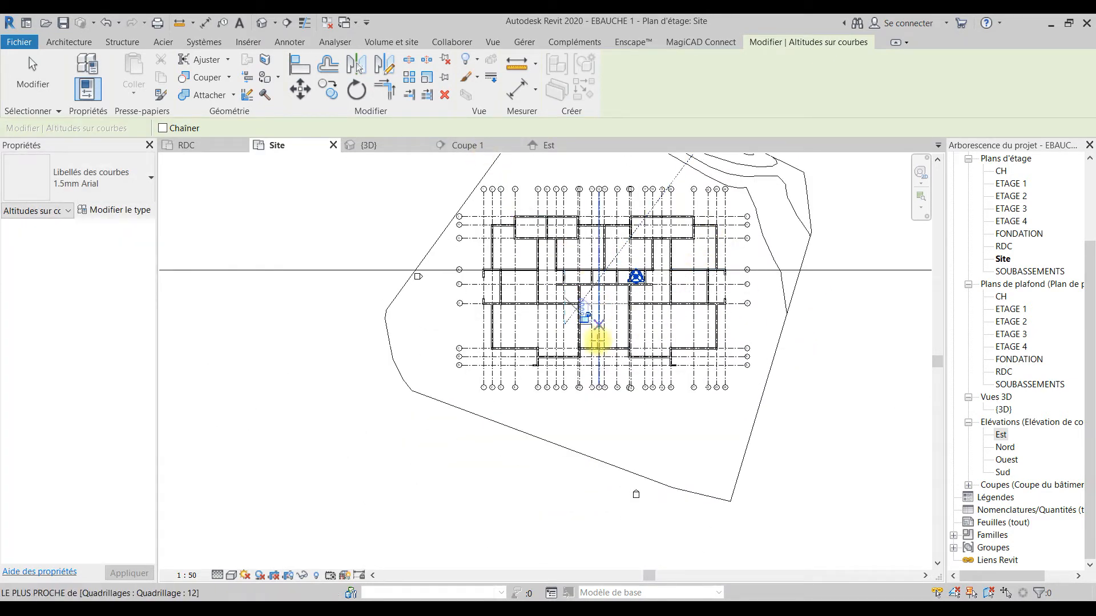
scroll(597, 340, "up", 2)
key("Escape")
key("Escape")
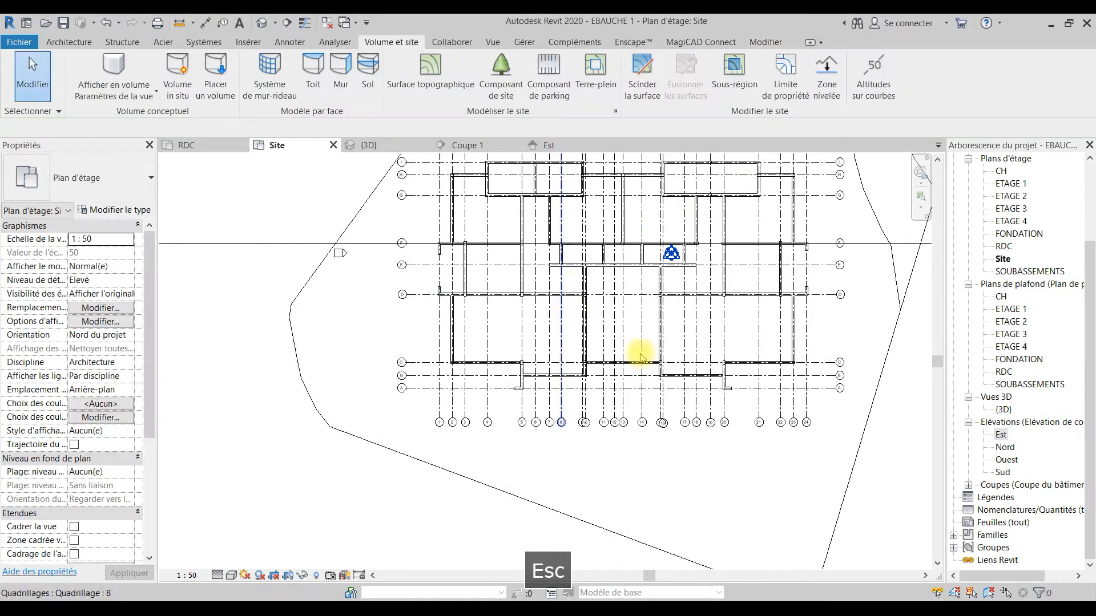
scroll(634, 411, "down", 2)
left_click(617, 229)
key("Escape")
left_click(104, 24)
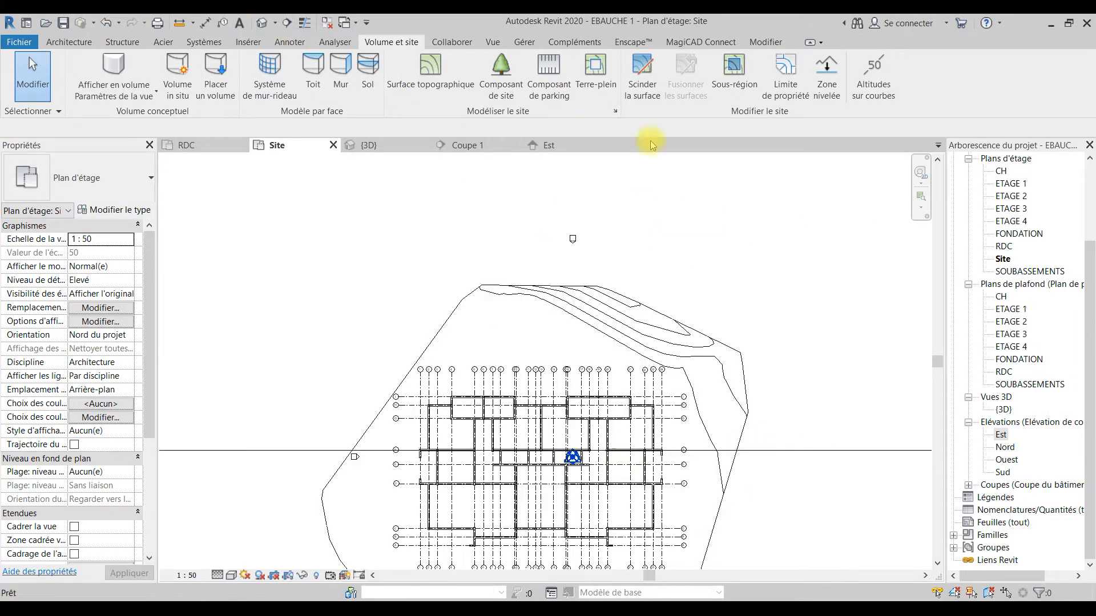
- Label the contour elevations along a diagonal line from the terrain's upper-right edge across the building to its lower boundary, and check the labels
left_click(875, 76)
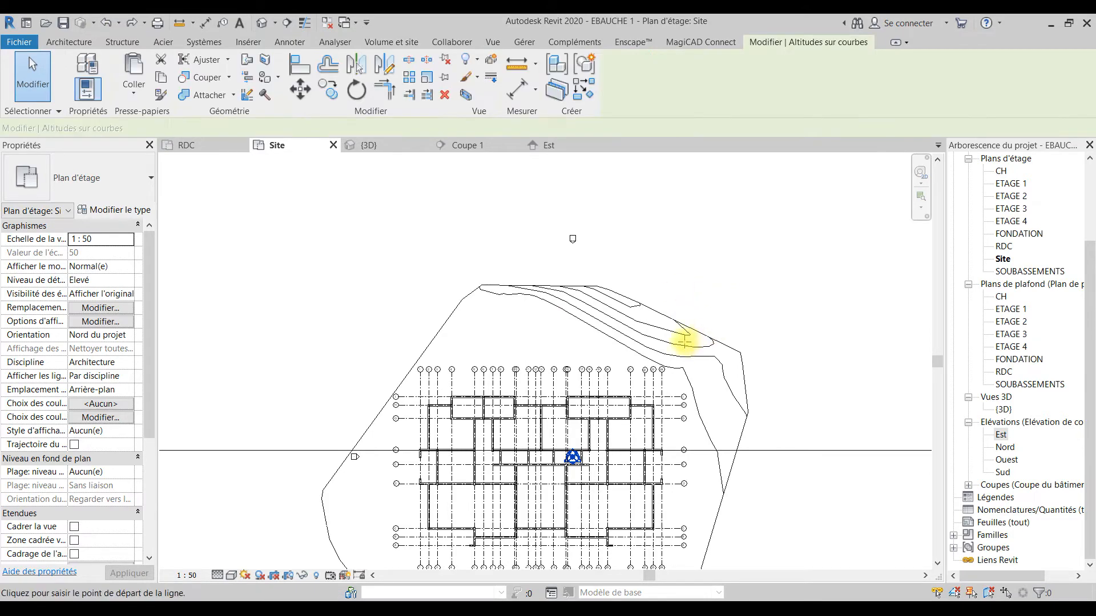
left_click(652, 312)
scroll(573, 407, "down", 2)
middle_click_drag(569, 408, 598, 283)
left_click(535, 439)
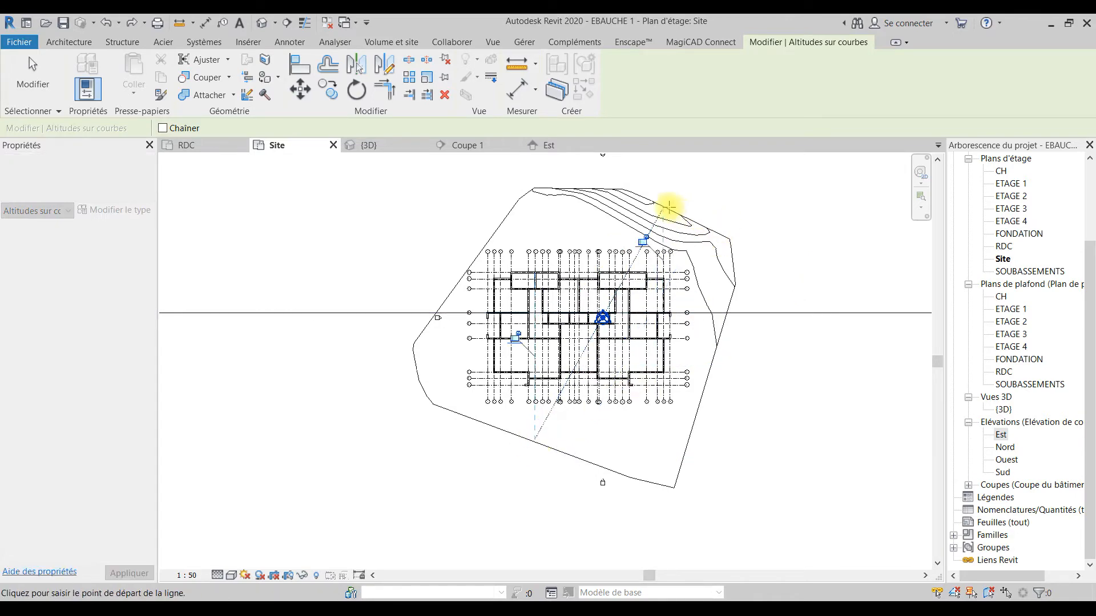
scroll(635, 206, "up", 4)
scroll(661, 308, "up", 2)
scroll(661, 309, "up", 5)
key("Escape")
key("Escape")
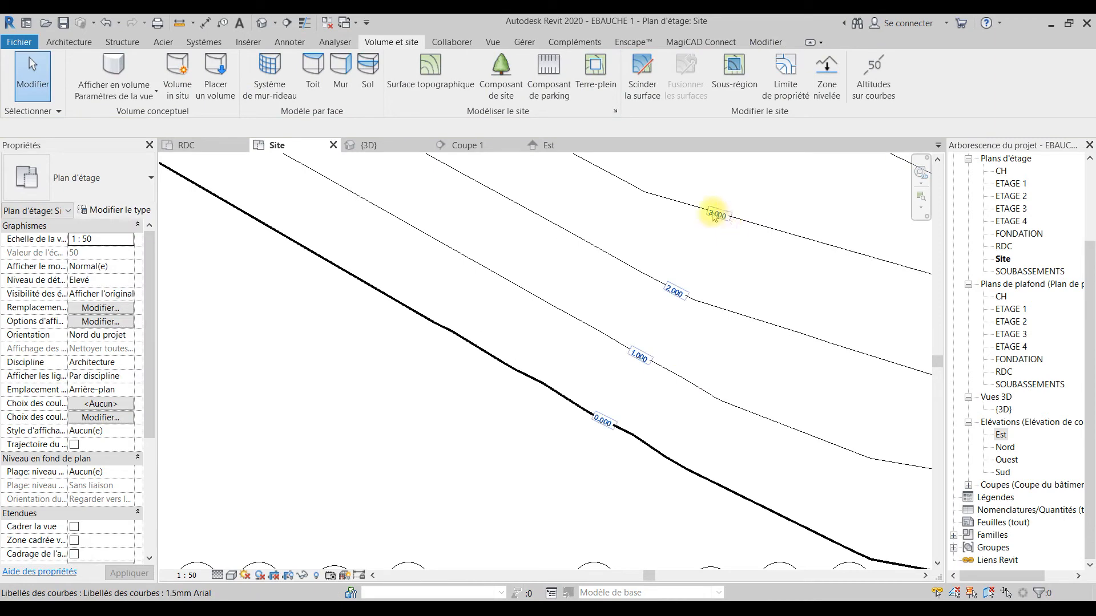
scroll(641, 367, "down", 3)
scroll(607, 354, "down", 2)
middle_click_drag(606, 355, 699, 90)
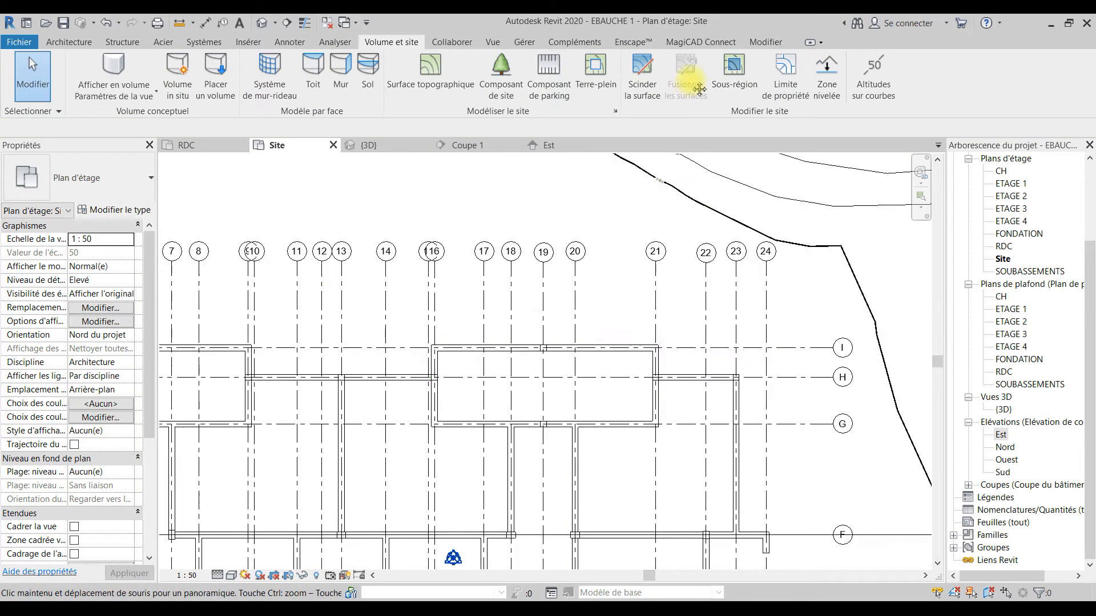
scroll(673, 313, "down", 2)
scroll(543, 440, "down", 2)
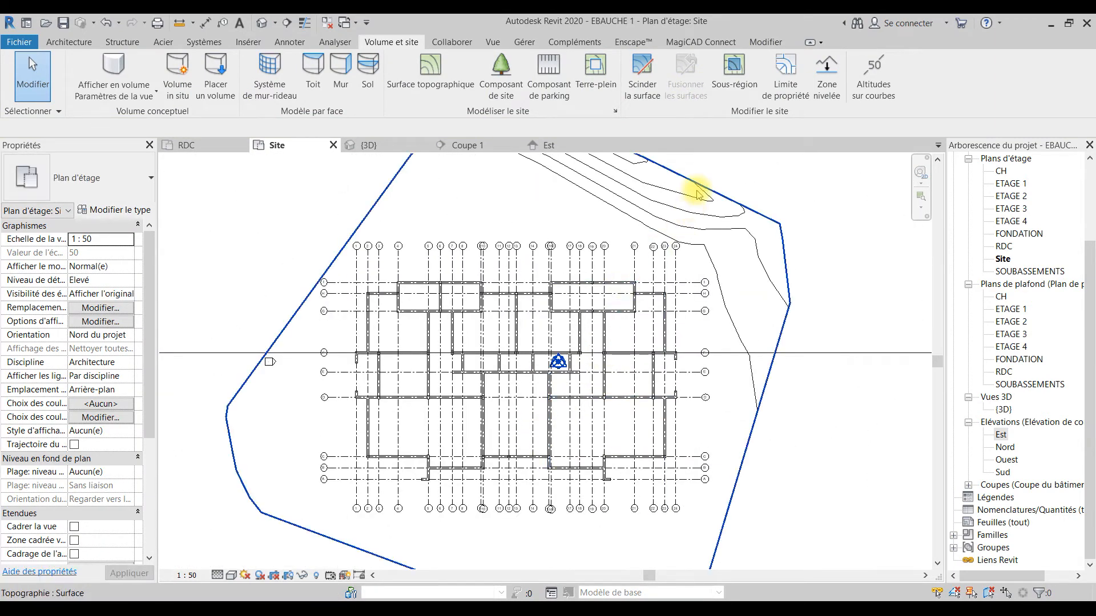
- Switch the 3D view to the hidden-line visual style and examine the terrain's contour lines up close
scroll(697, 194, "up", 4)
left_click(368, 145)
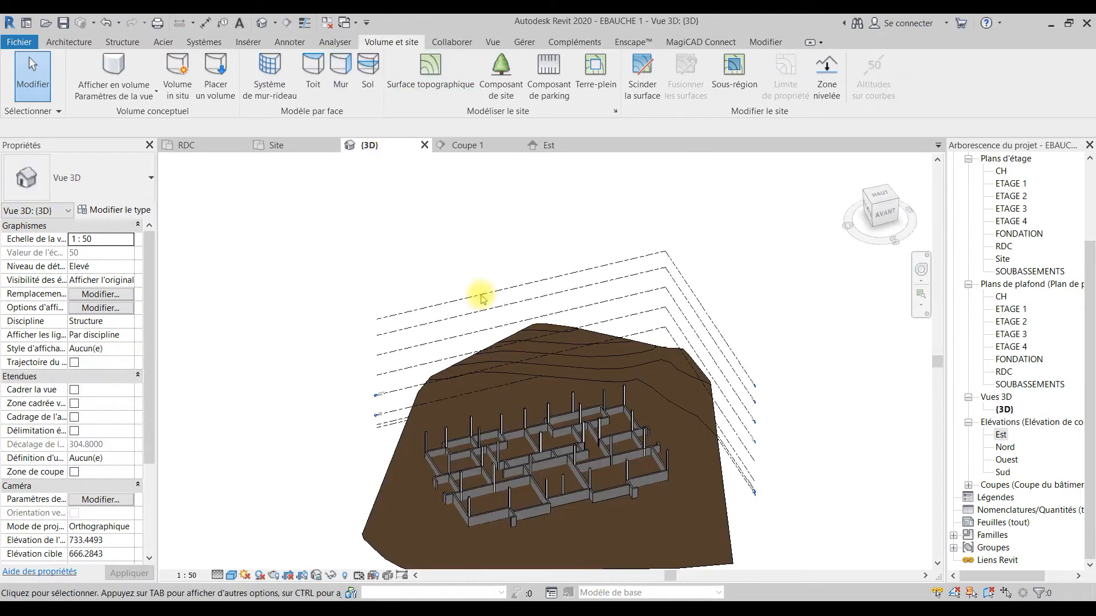
left_click(230, 578)
left_click(254, 504)
scroll(649, 477, "up", 5)
middle_click_drag(721, 595, 719, 597)
middle_click_drag(621, 463, 538, 360)
scroll(538, 359, "up", 3)
scroll(538, 358, "down", 3)
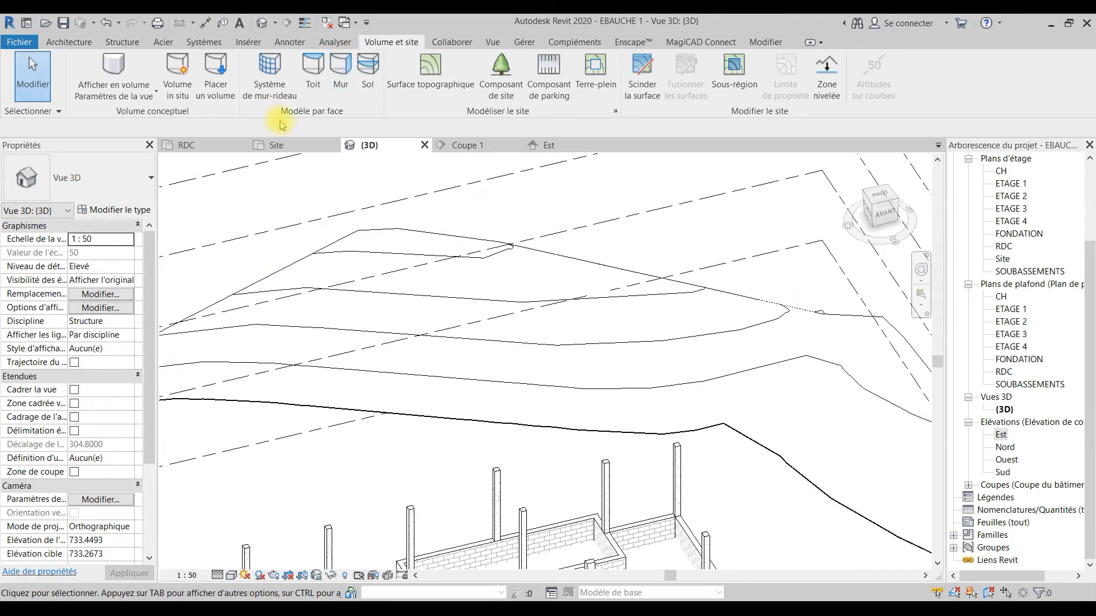
- Return to the Site plan and inspect the contour elevation labels and the label line's path from the terrain's upper edge across the building
left_click(279, 145)
middle_click_drag(602, 226, 613, 415)
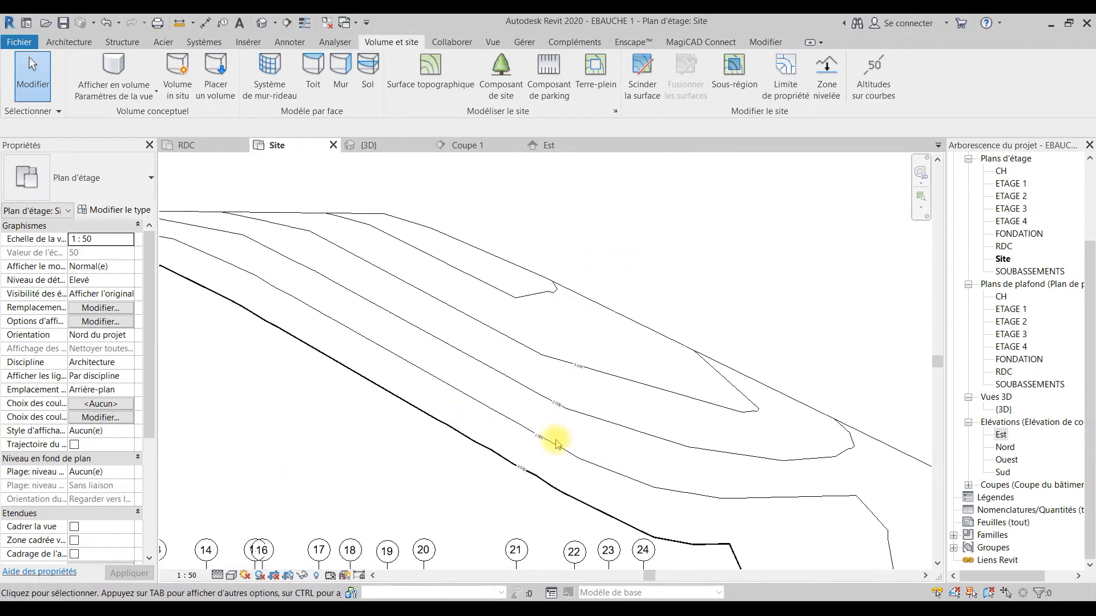
scroll(558, 438, "up", 2)
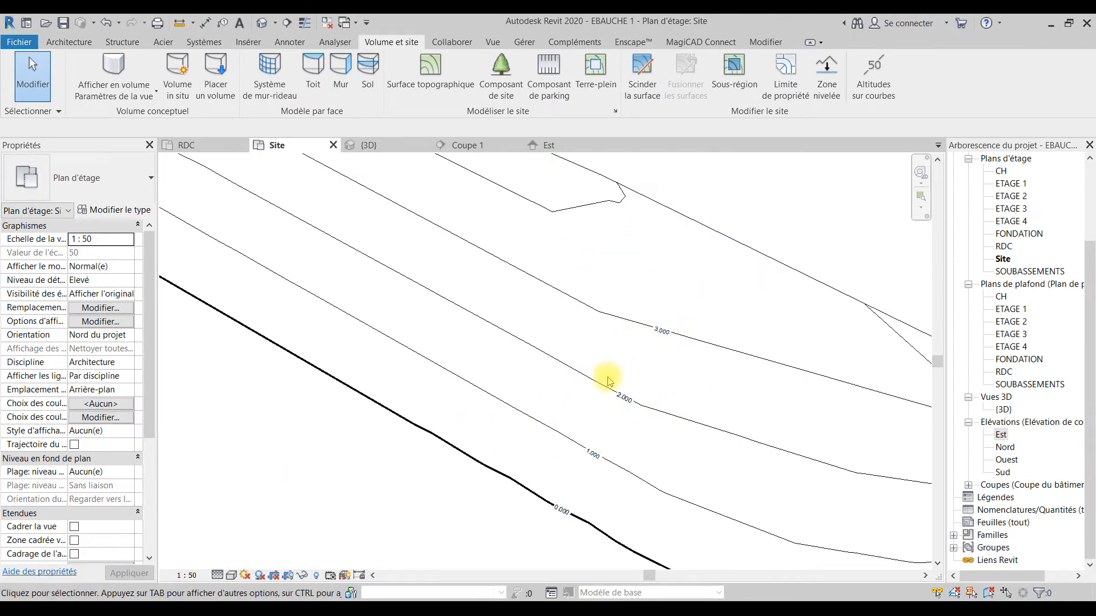
left_click(578, 452)
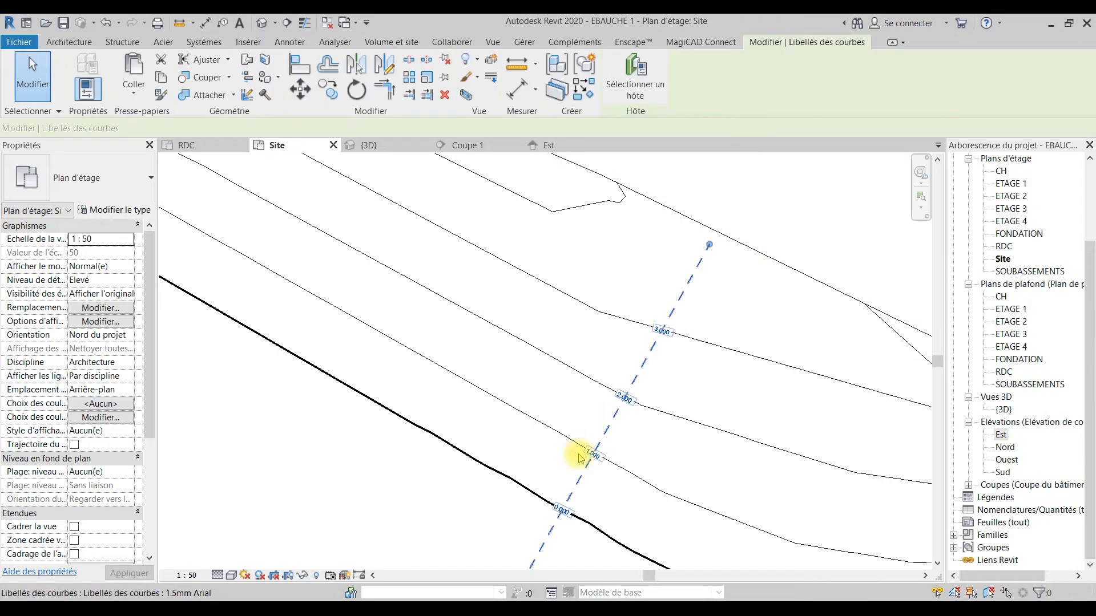
scroll(639, 441, "down", 5)
scroll(619, 314, "up", 3)
scroll(579, 397, "down", 3)
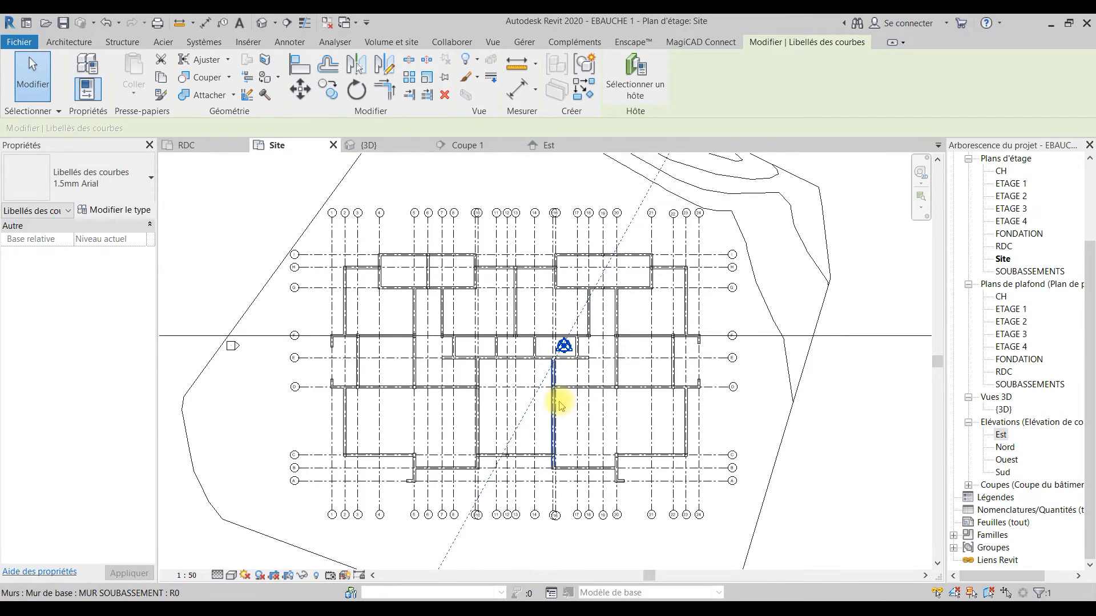
scroll(514, 450, "up", 6)
scroll(465, 519, "down", 5)
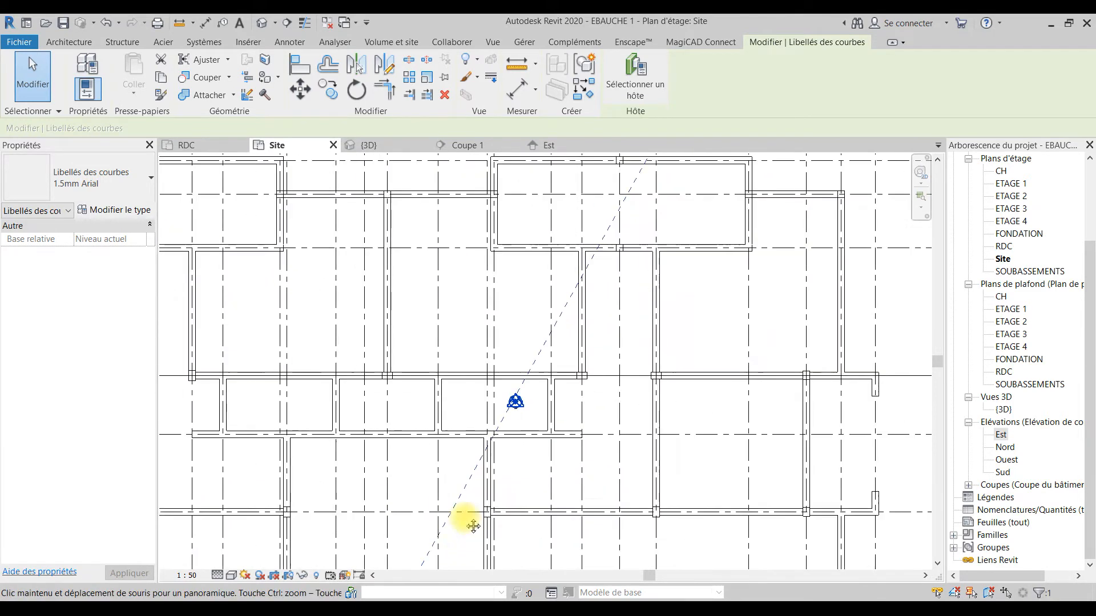
scroll(578, 444, "up", 4)
scroll(582, 411, "up", 4)
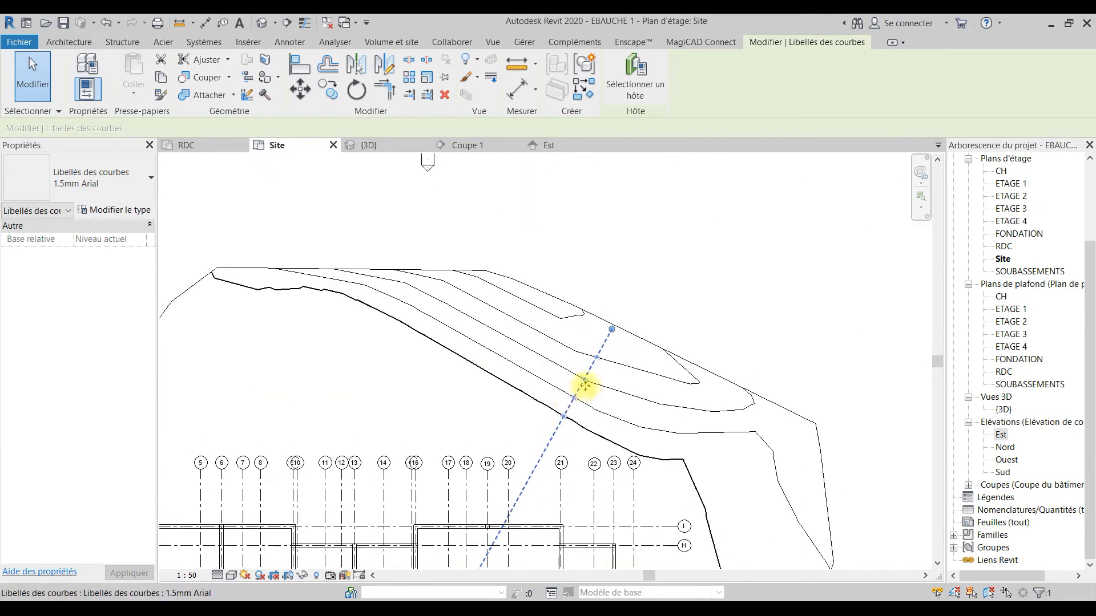
left_click(762, 218)
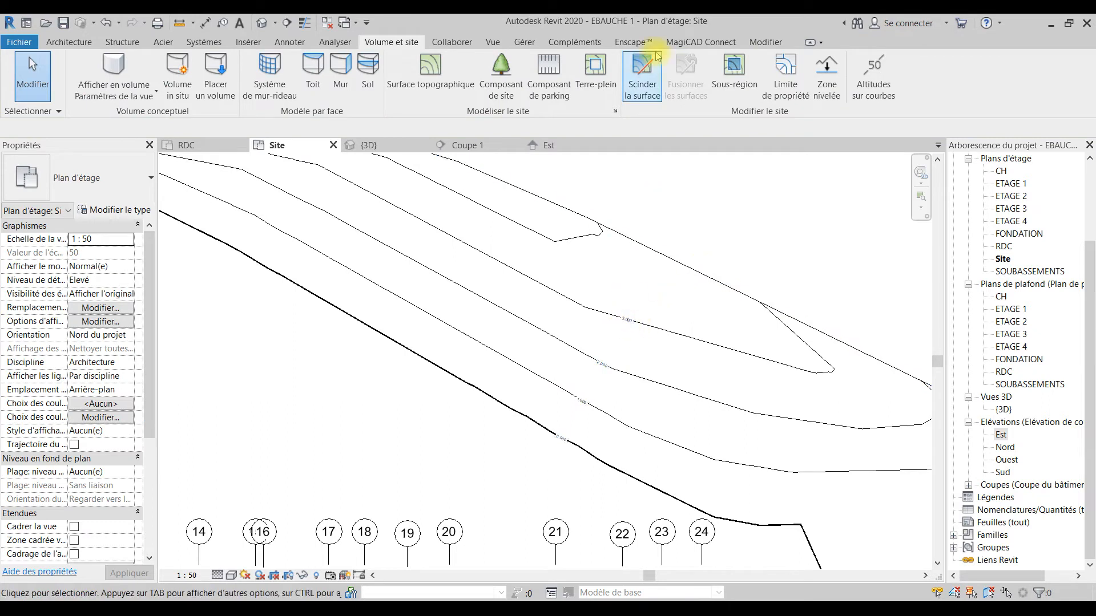
- Open the site settings and set the existing additional contours' increment to 0.5 and stop value to 100
left_click(615, 112)
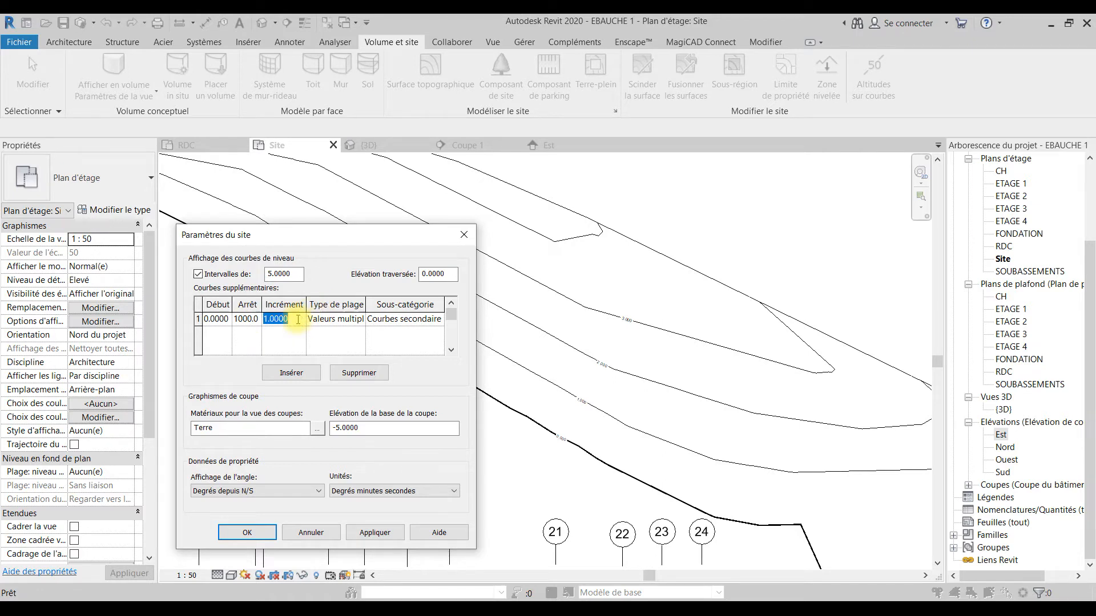
type("0")
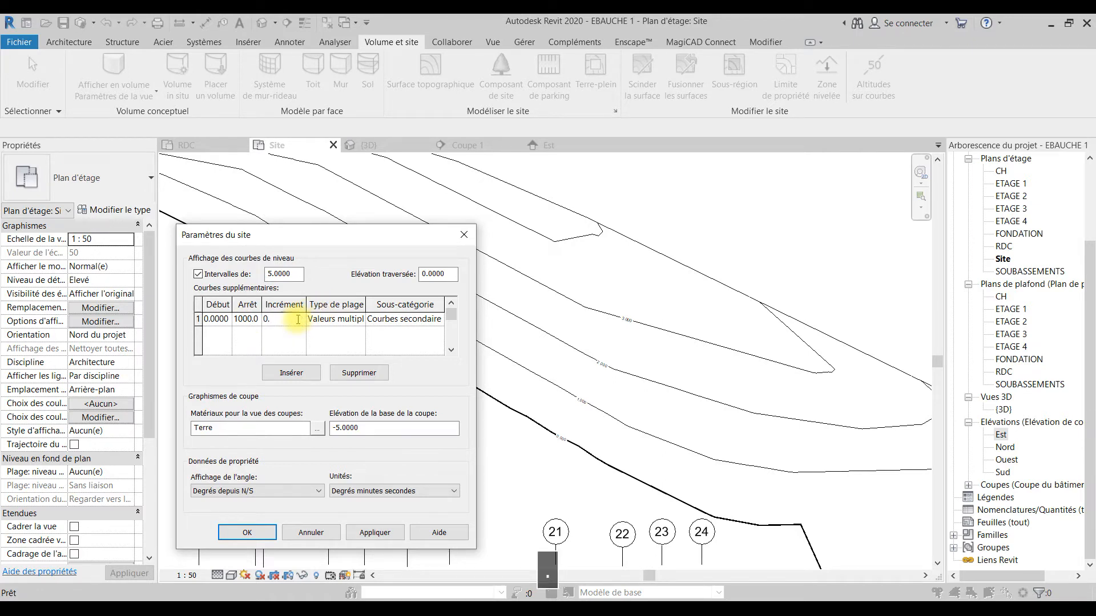
type(".5")
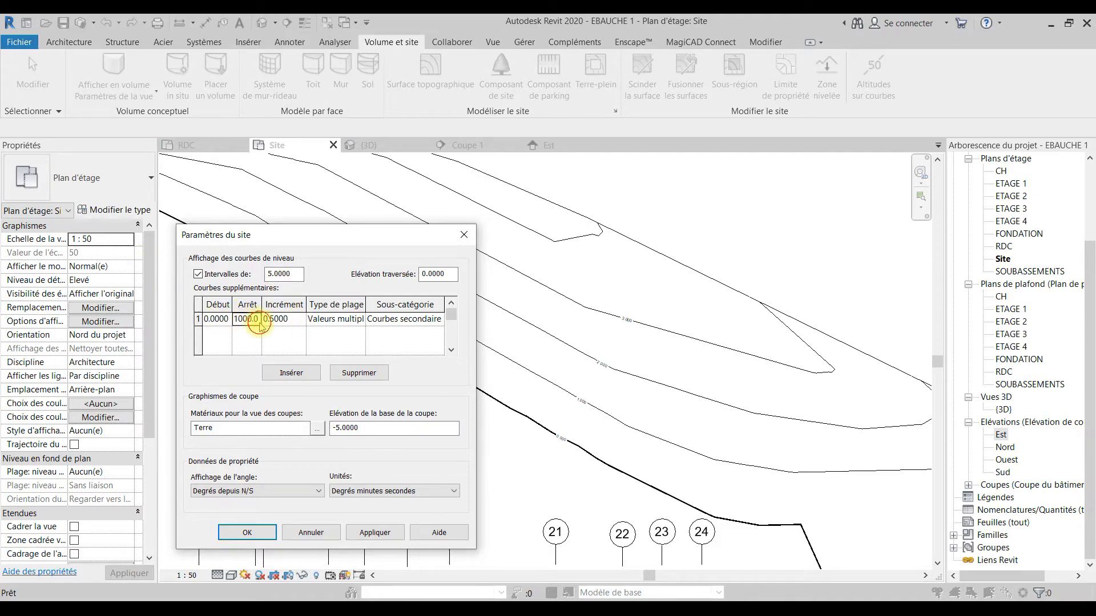
left_click_drag(260, 318, 240, 330)
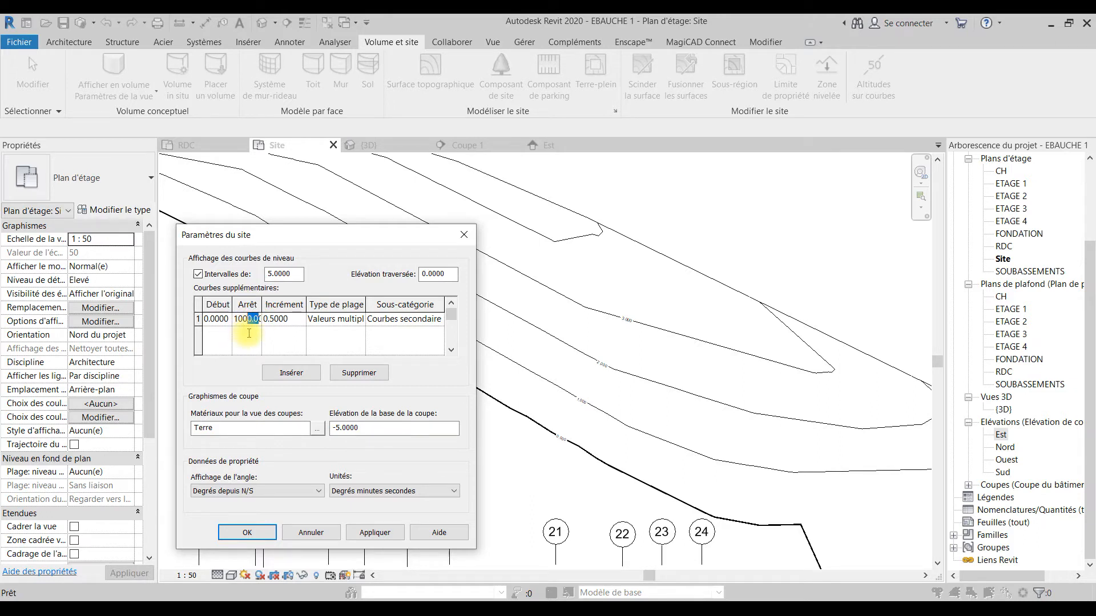
key("BackSpace")
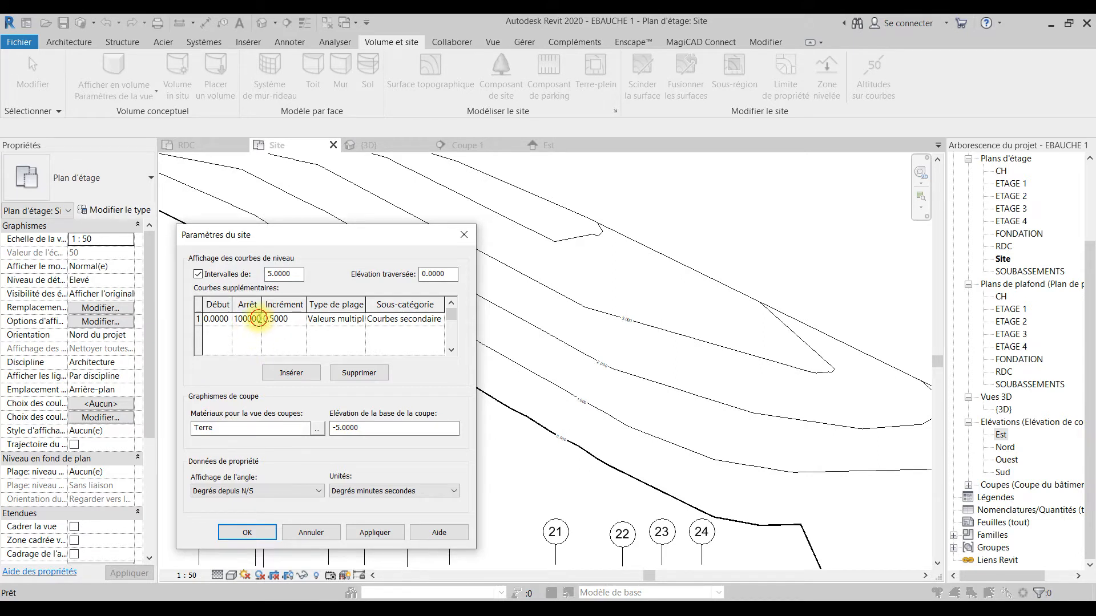
key("BackSpace")
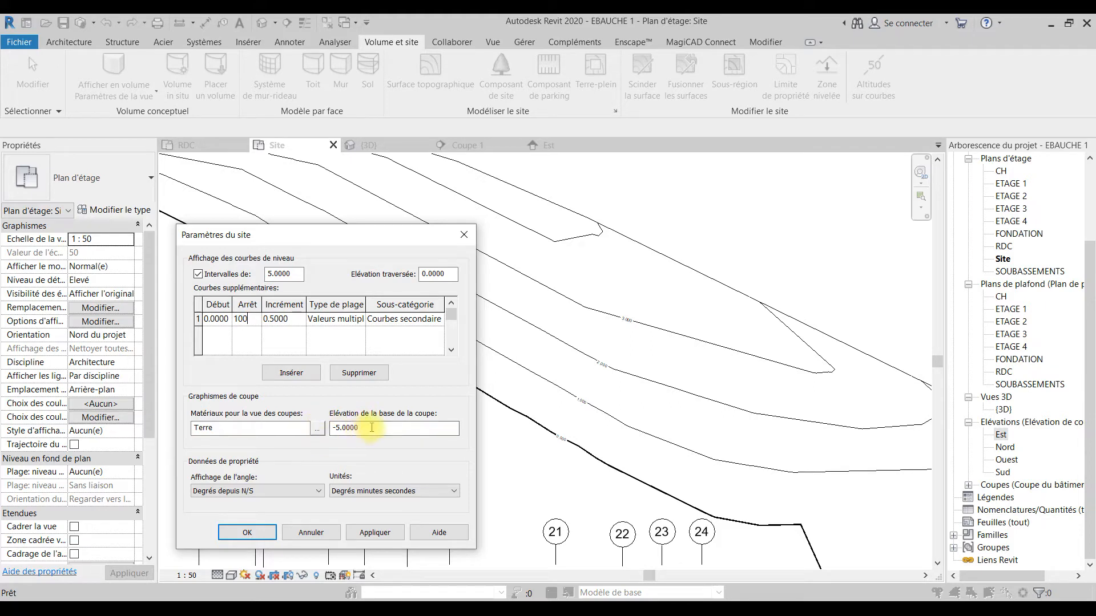
- Delete the additional contours row from the site settings and apply the change
left_click(197, 319)
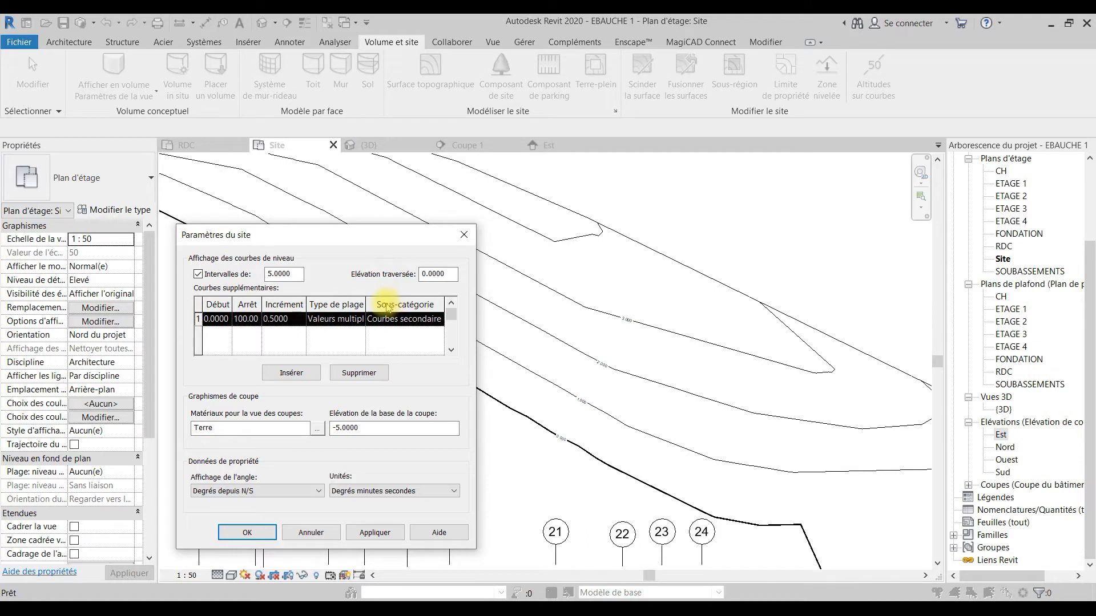
left_click(359, 373)
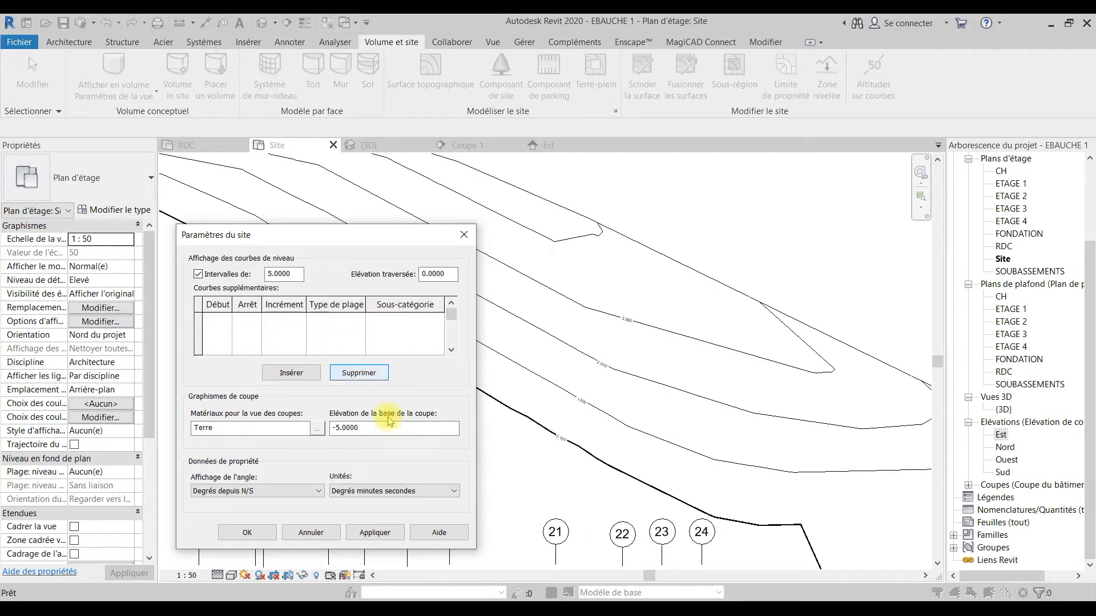
left_click(383, 533)
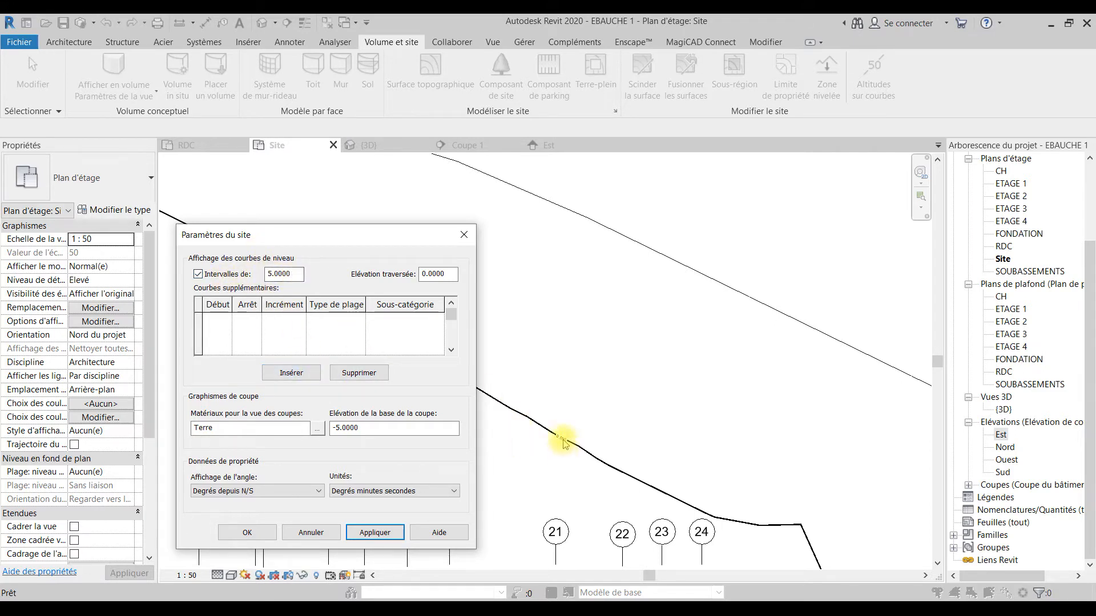
- Insert a new additional contours row with the range type Valeurs multiples and the subcategory Courbes principales
left_click(290, 373)
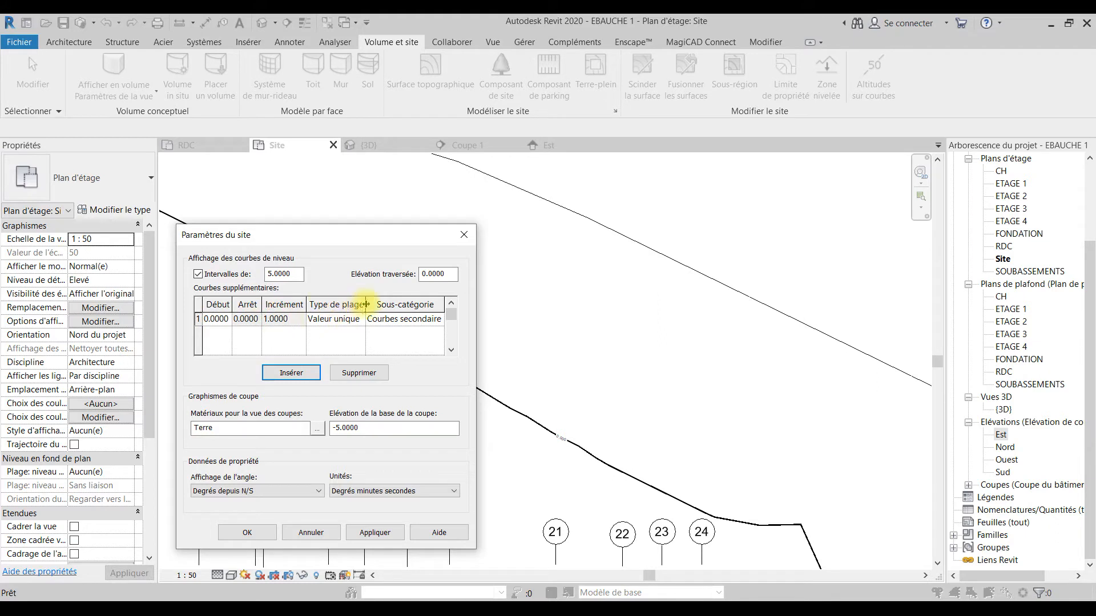
left_click(360, 319)
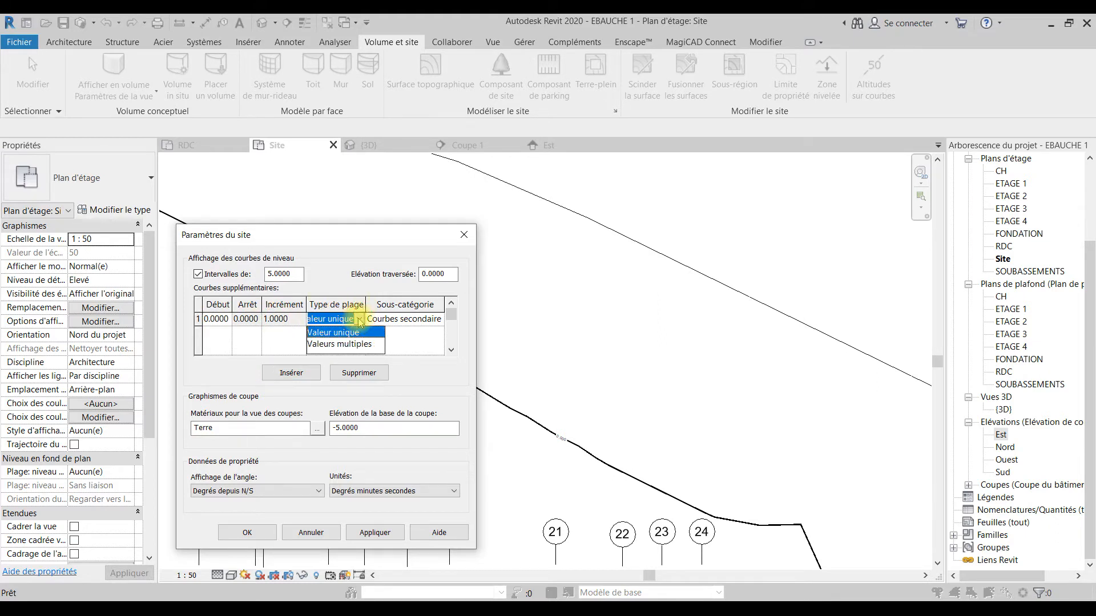
left_click(353, 344)
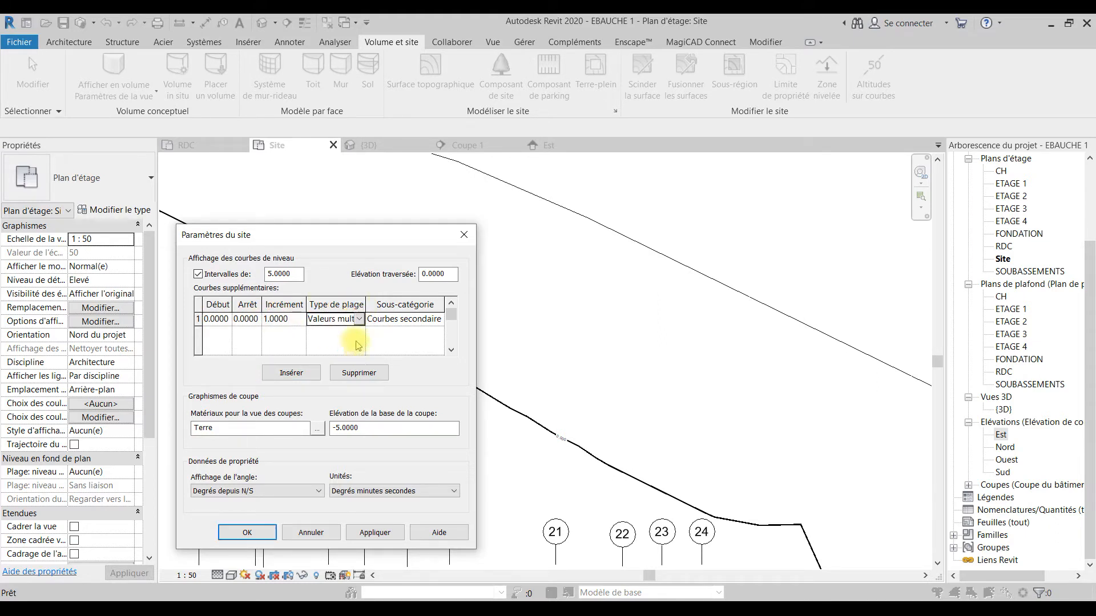
left_click(407, 329)
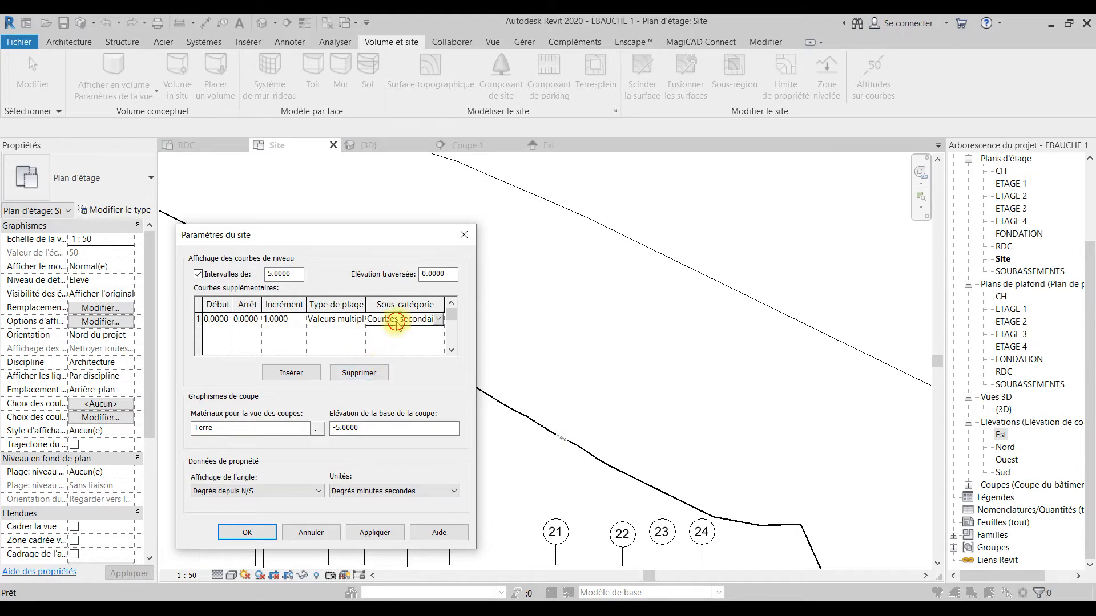
left_click(437, 321)
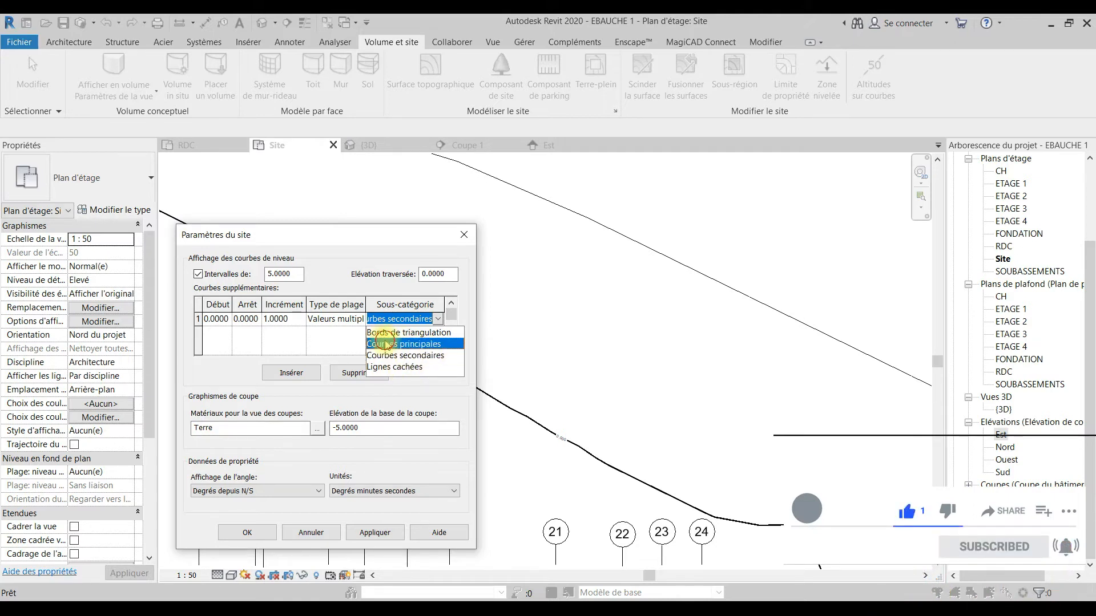
left_click(419, 344)
left_click(438, 319)
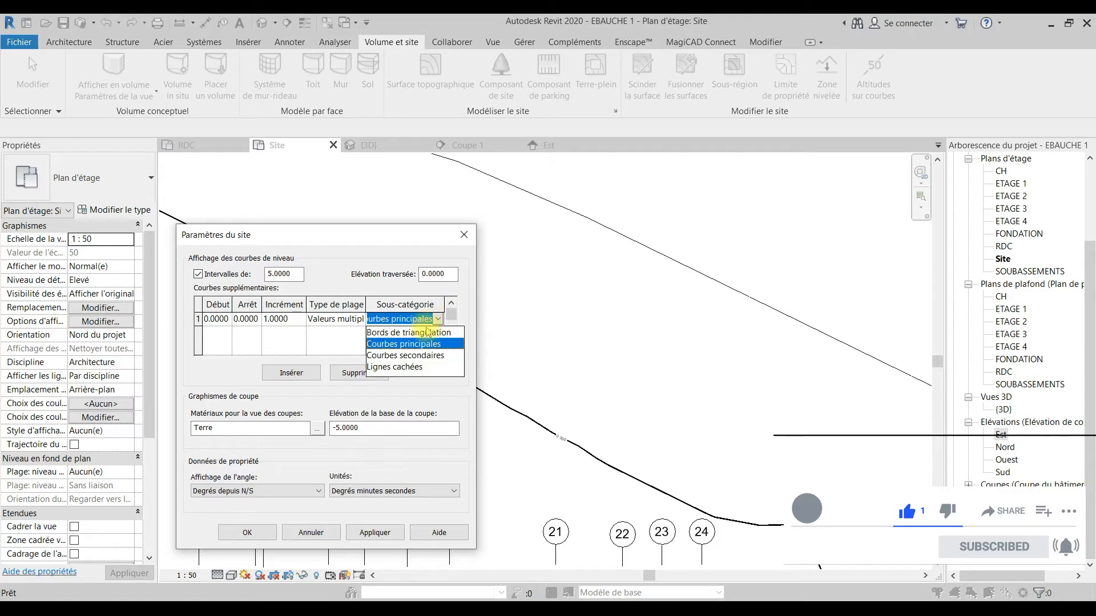
left_click(420, 345)
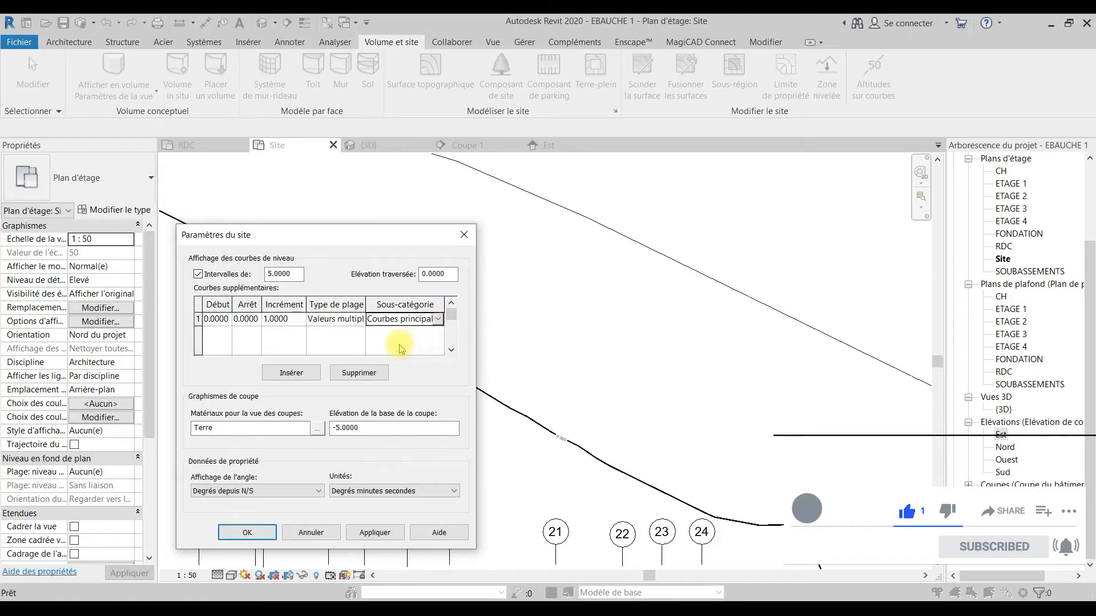
- Set the new contour row's increment to 0.5 and stop value to 100, and apply the site settings
left_click(291, 323)
double_click(282, 320)
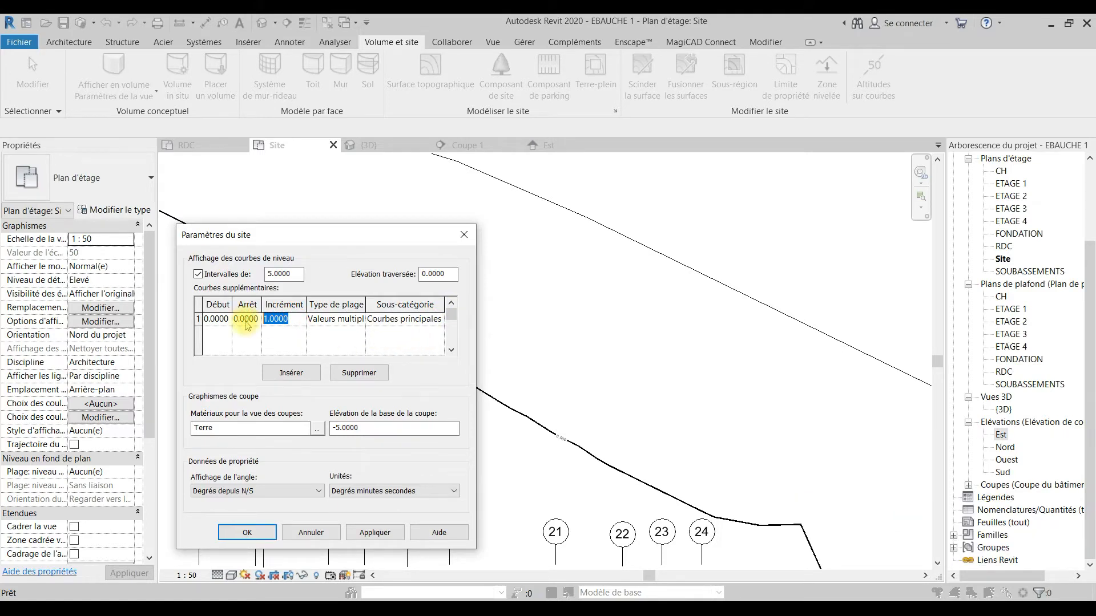
type("0")
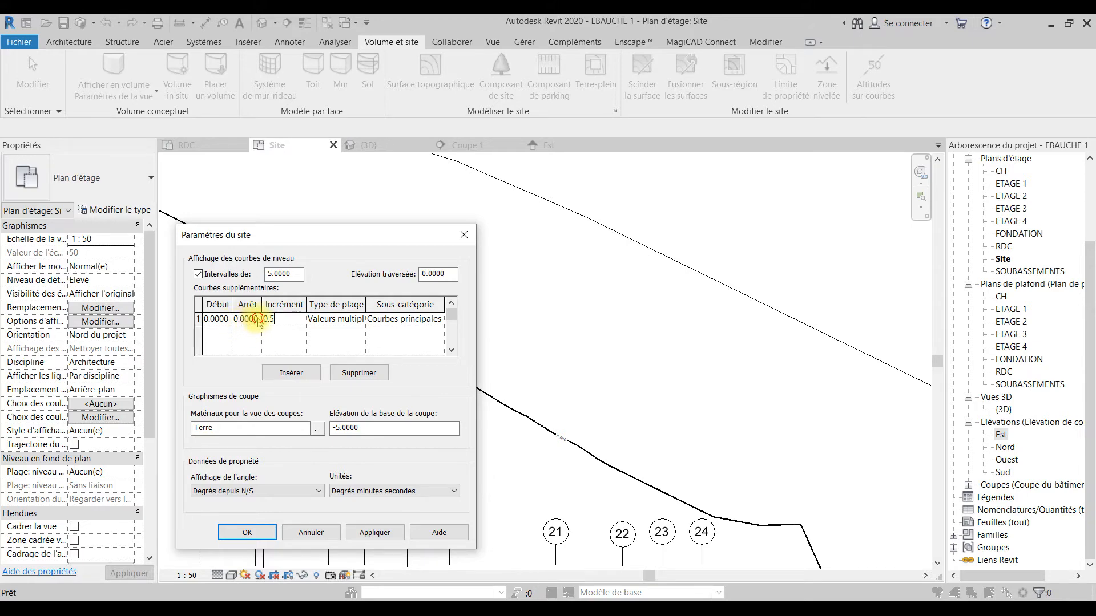
double_click(258, 320)
type("100")
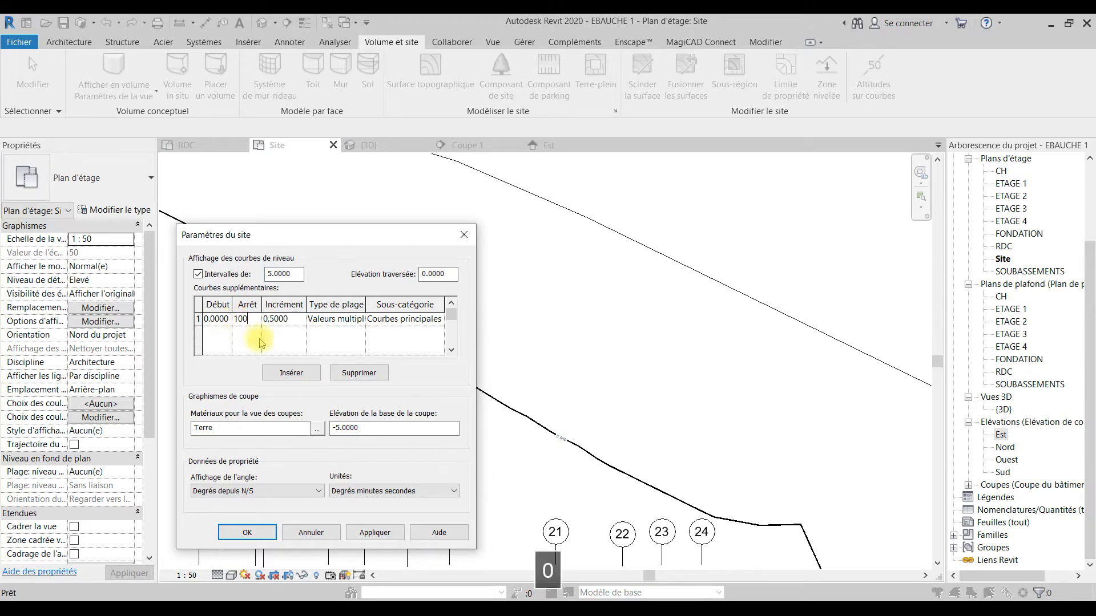
left_click(368, 529)
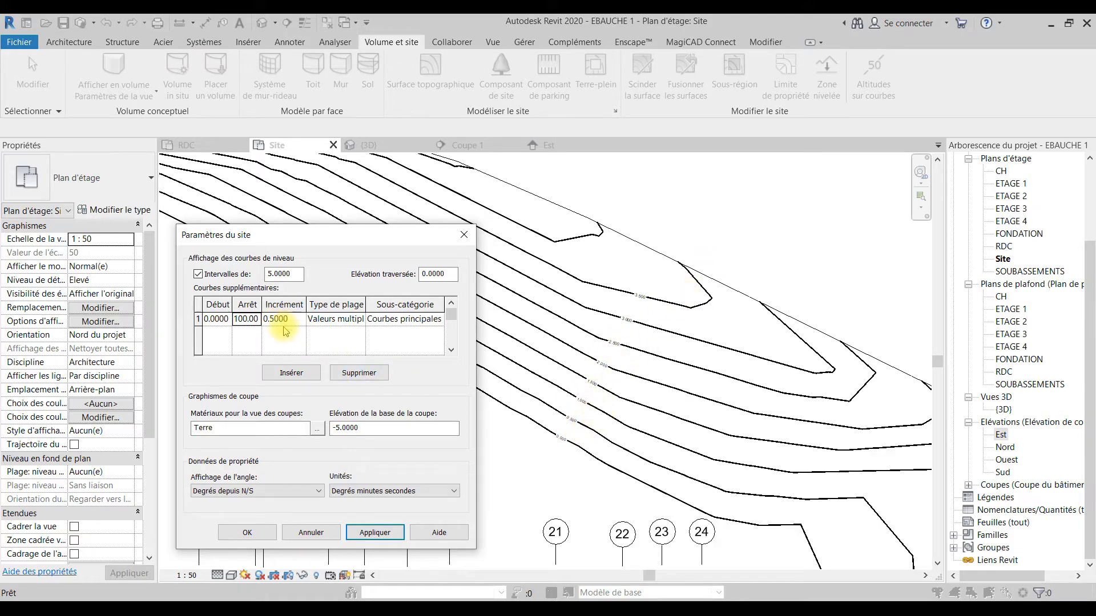
left_click(253, 533)
scroll(599, 318, "down", 6)
scroll(603, 445, "up", 4)
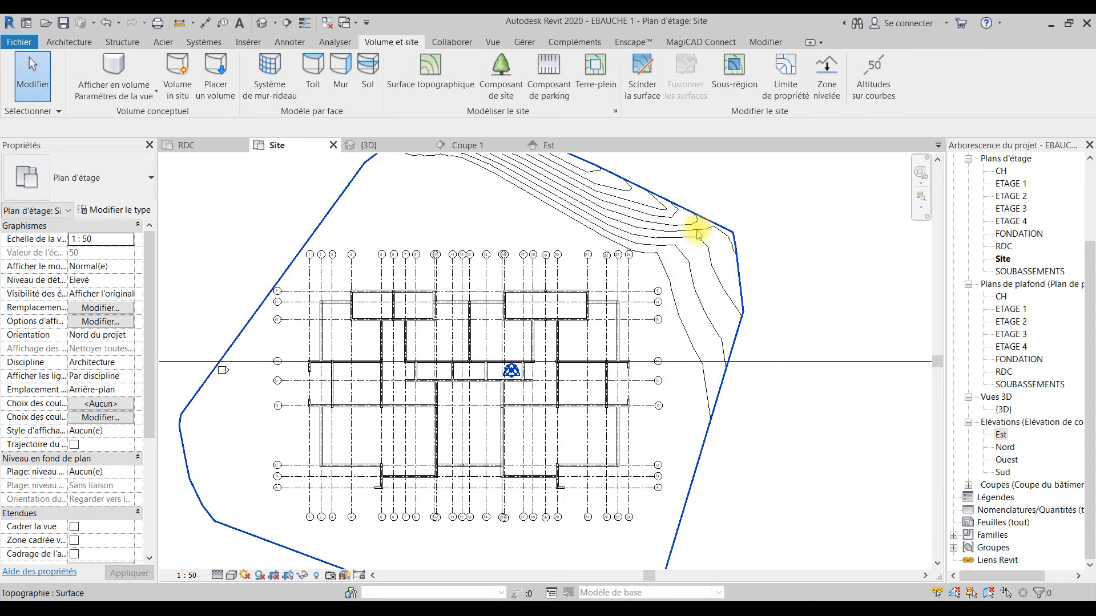
scroll(713, 373, "down", 2)
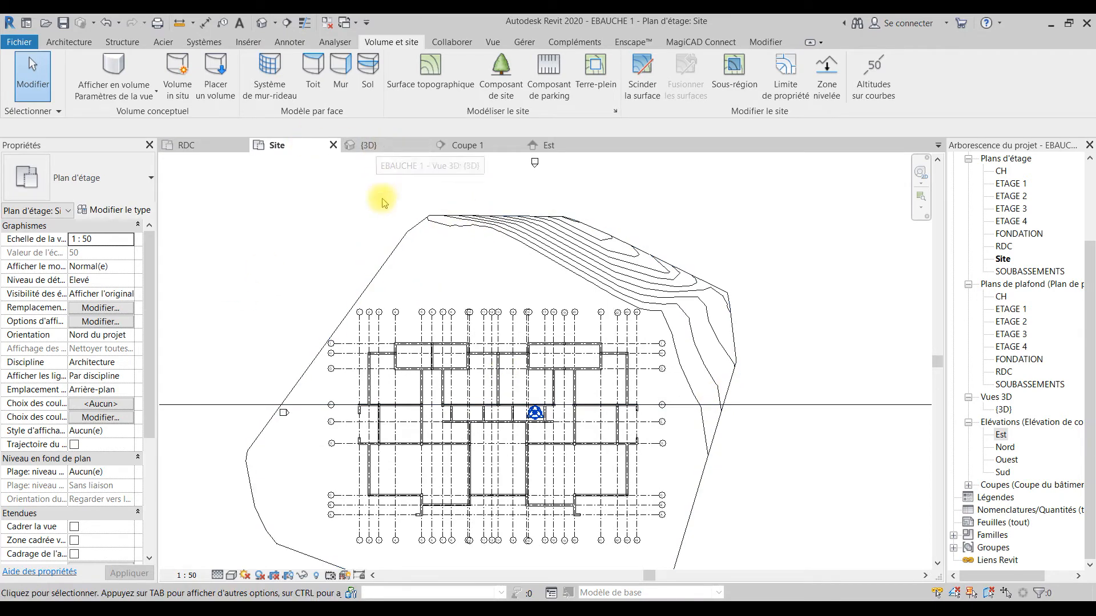
middle_click_drag(496, 441, 489, 367)
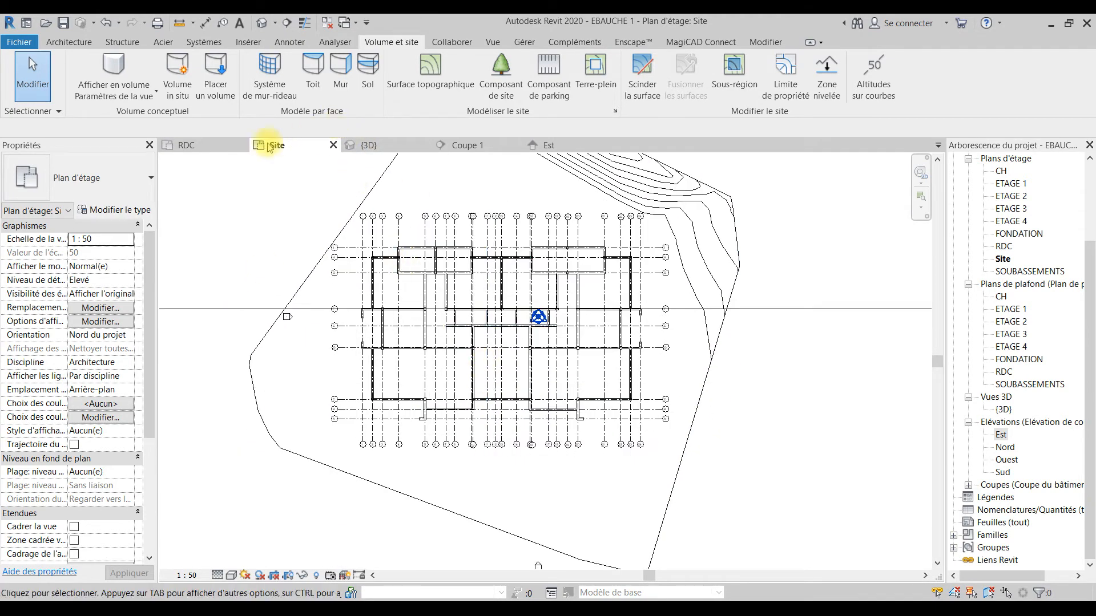
scroll(431, 300, "up", 2)
middle_click_drag(433, 310, 425, 344)
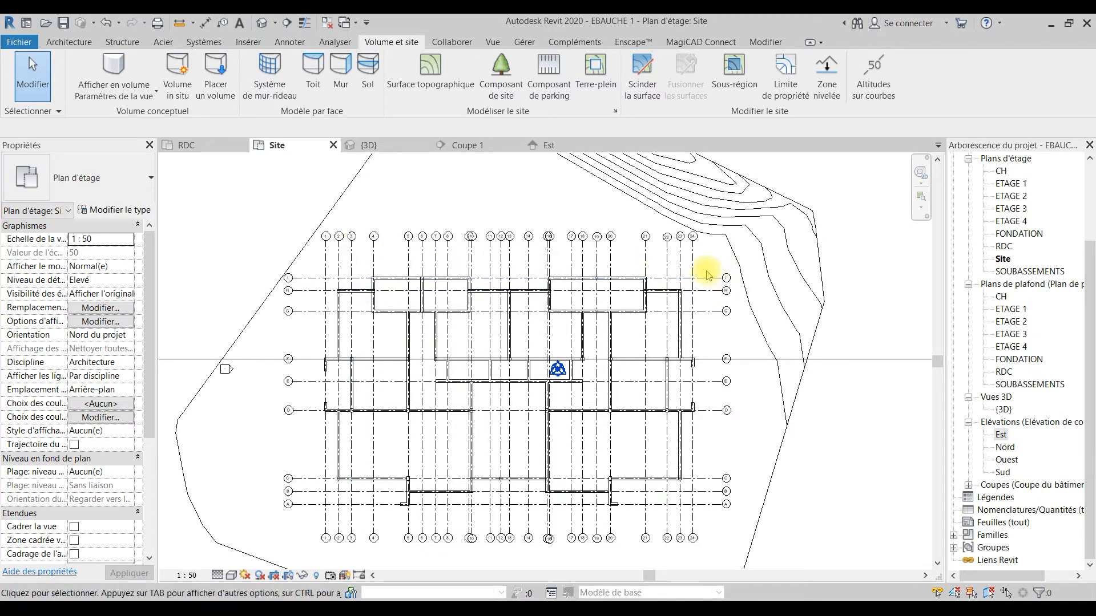
- Draw a rectangle of detail lines in the Lignes fines style around the building grid, about 23 m high
left_click(290, 42)
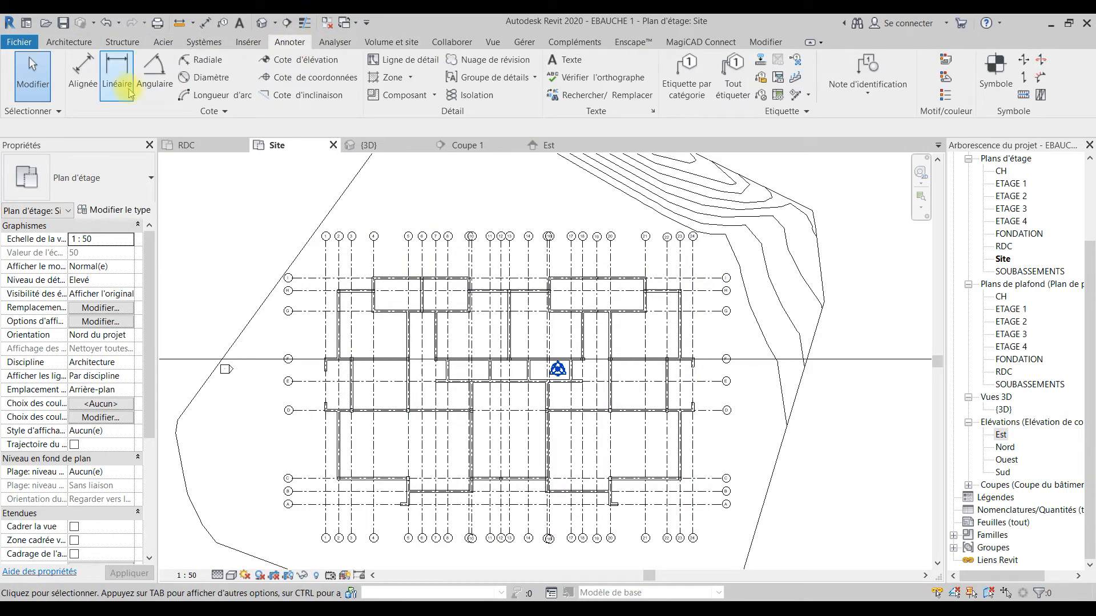
left_click(394, 60)
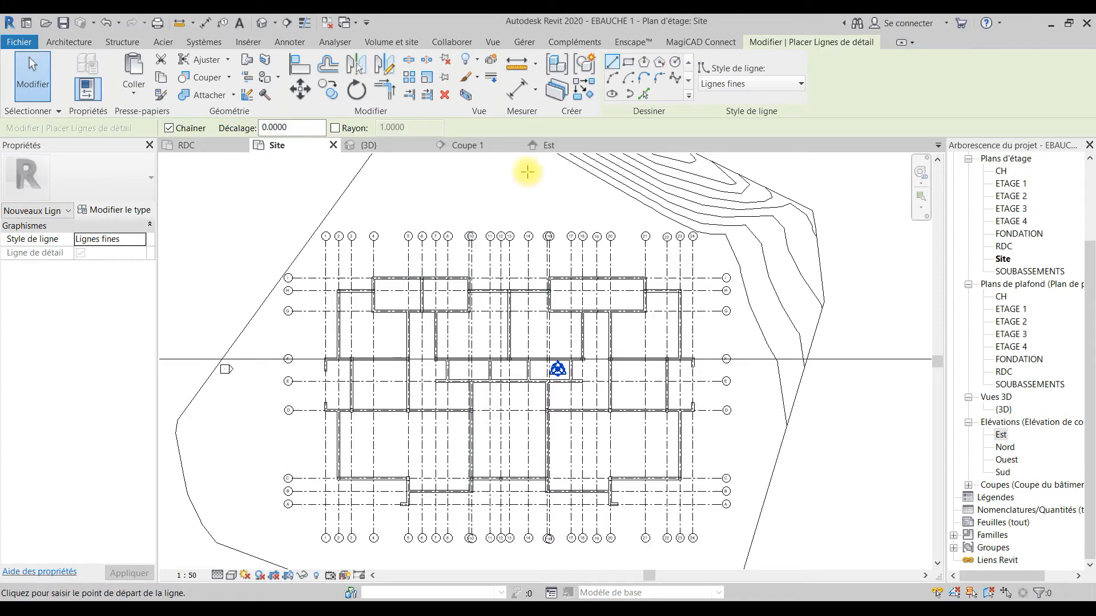
left_click(628, 62)
middle_click_drag(480, 278, 483, 264)
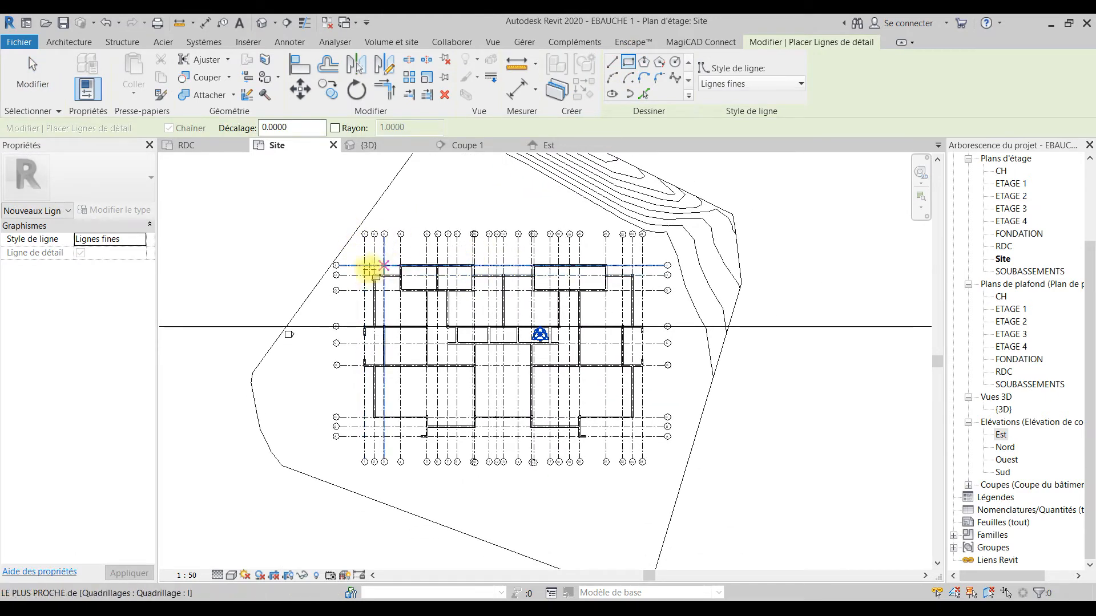
scroll(365, 270, "up", 2)
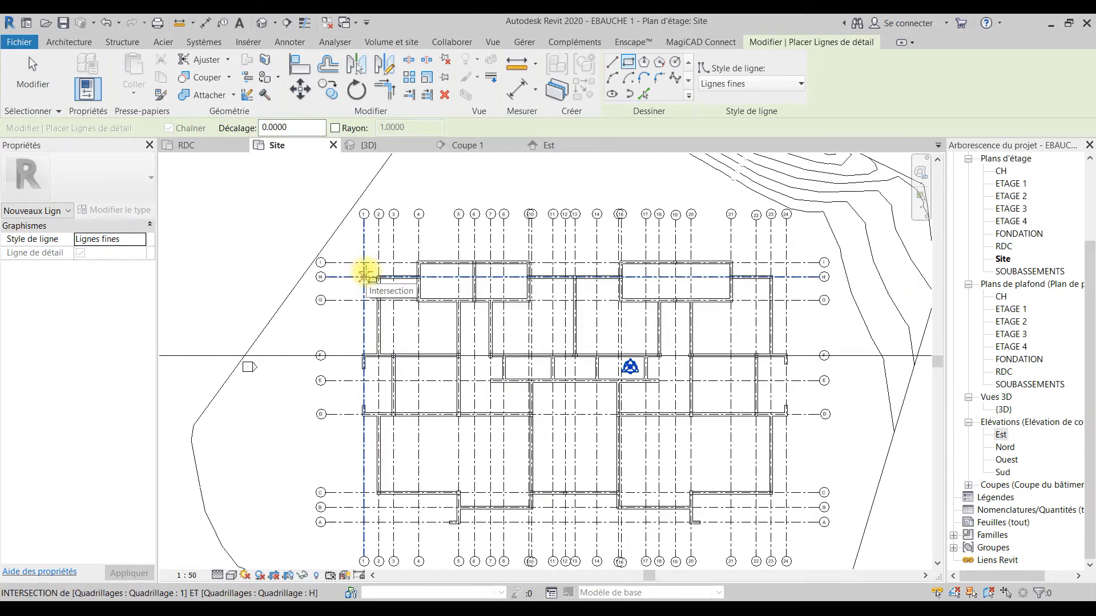
left_click(355, 245)
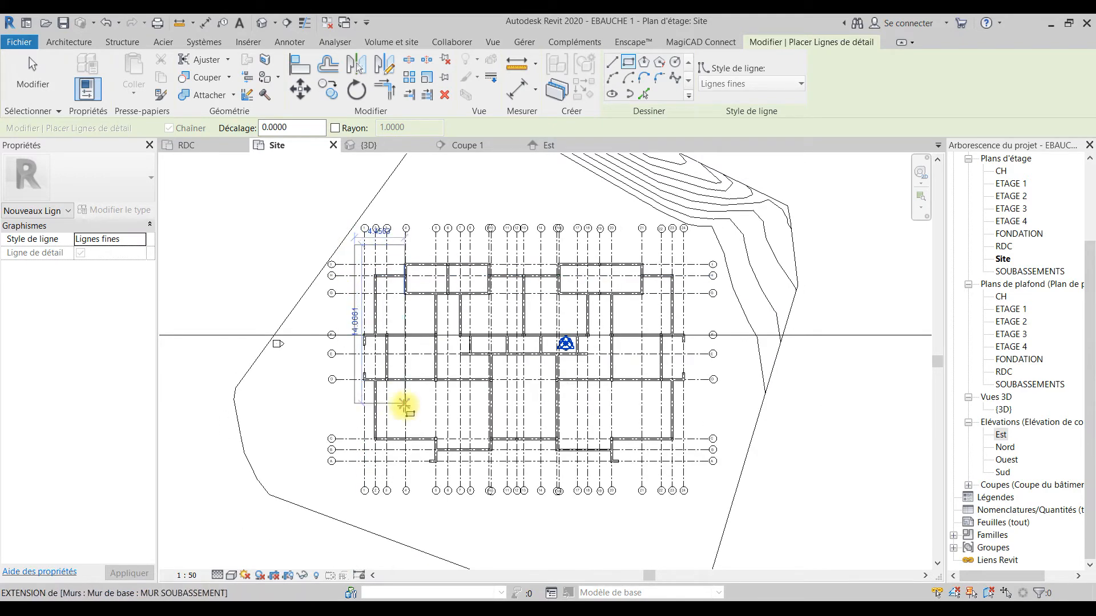
left_click(705, 500)
scroll(705, 406, "up", 1)
middle_click_drag(706, 406, 724, 436)
scroll(677, 452, "down", 2)
key("Escape")
key("Escape")
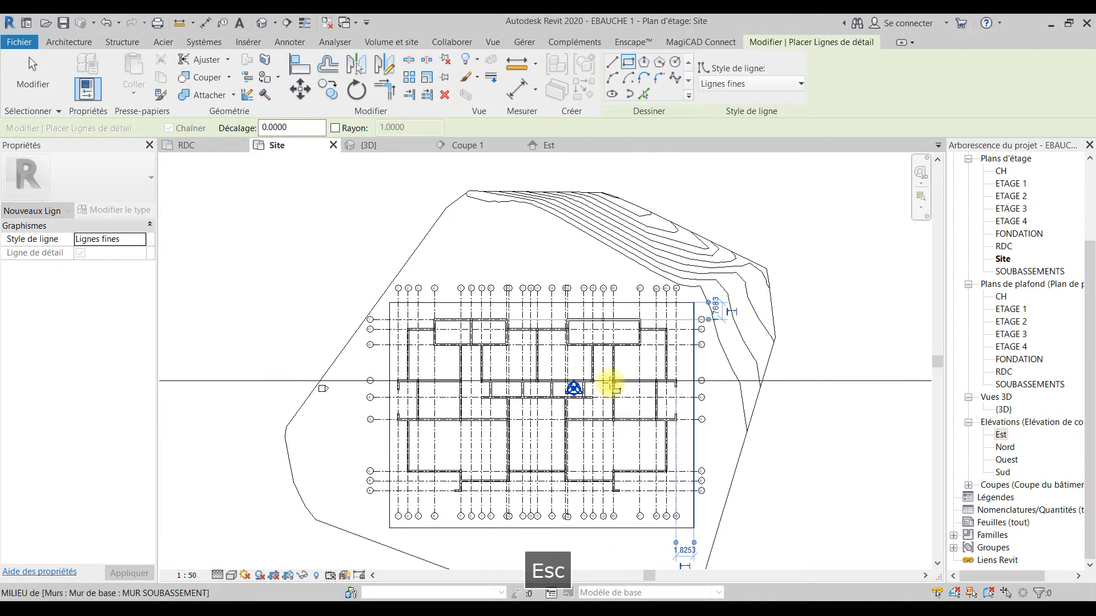
- Move the rectangle's west edge outward until it is 3 m from grid line 2
left_click(524, 298)
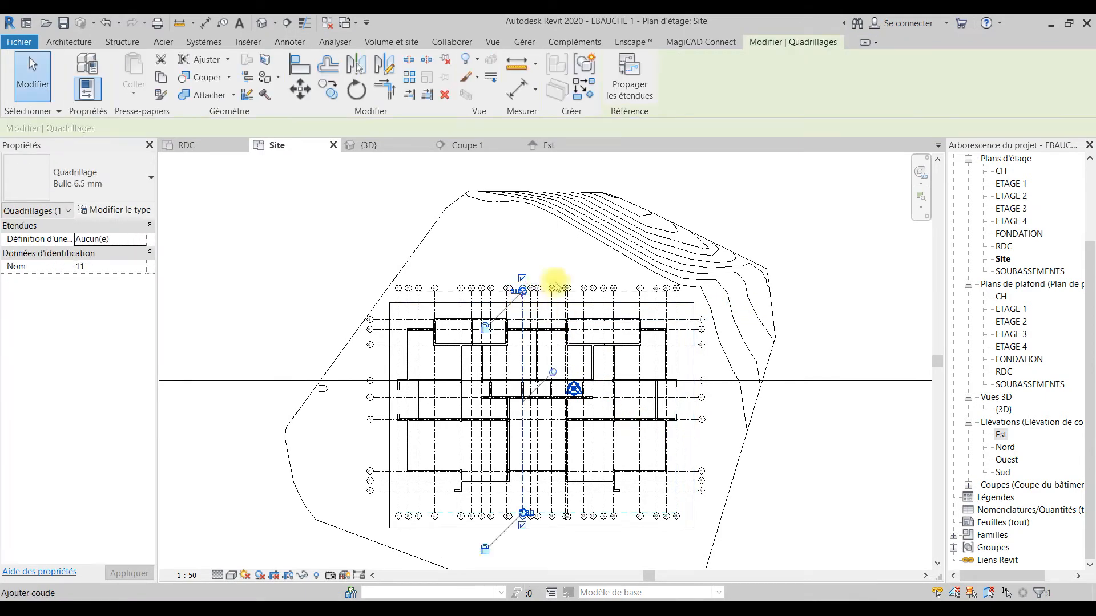
left_click(747, 212)
left_click(737, 252)
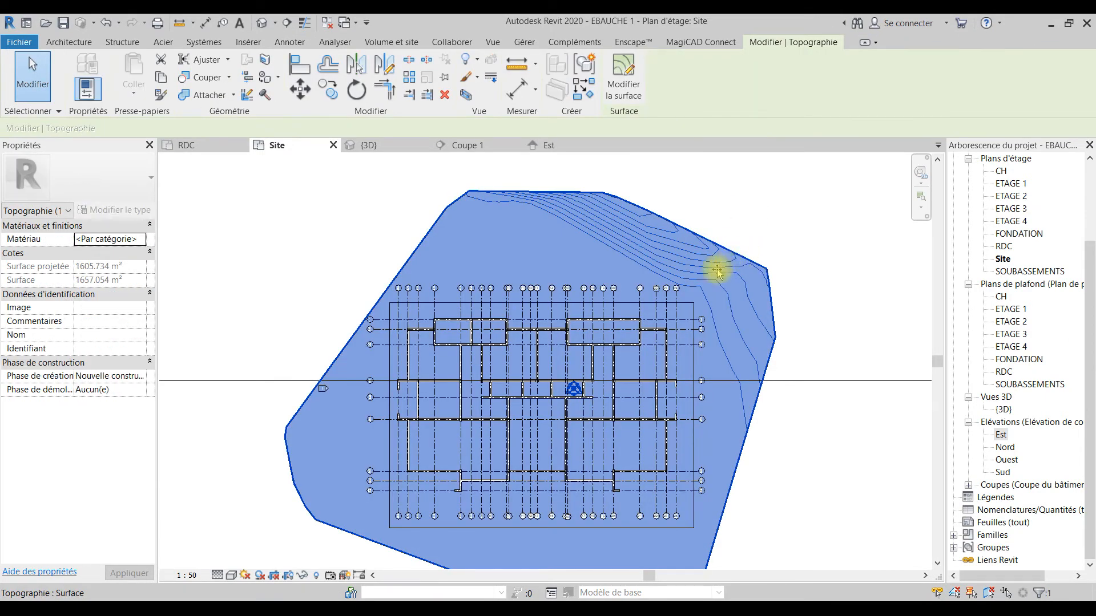
left_click_drag(717, 270, 712, 274)
left_click(785, 290)
middle_click_drag(724, 387, 795, 367)
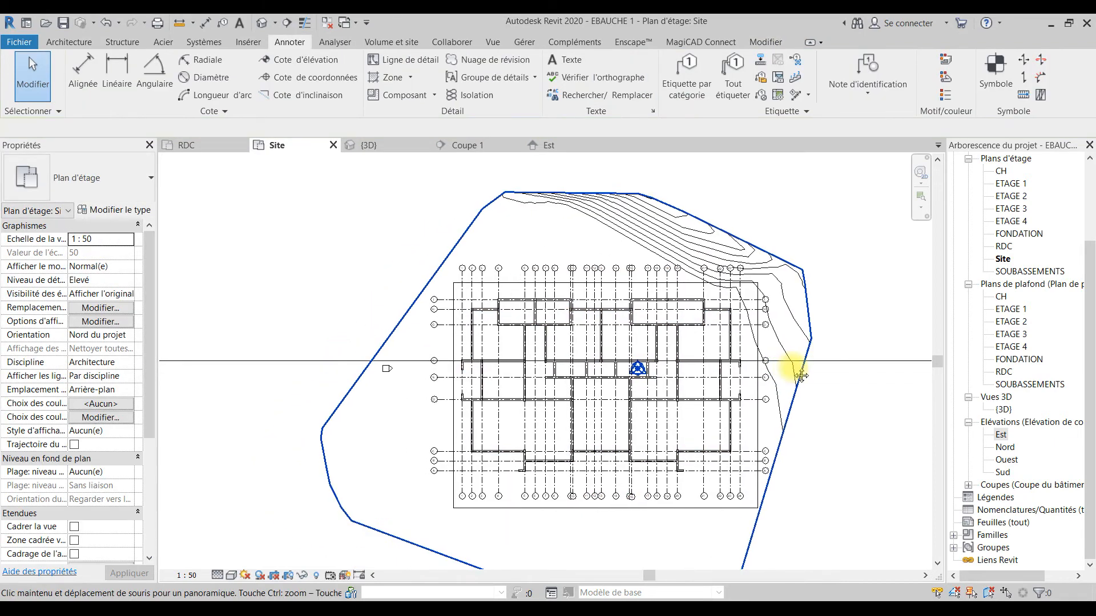
left_click(458, 348)
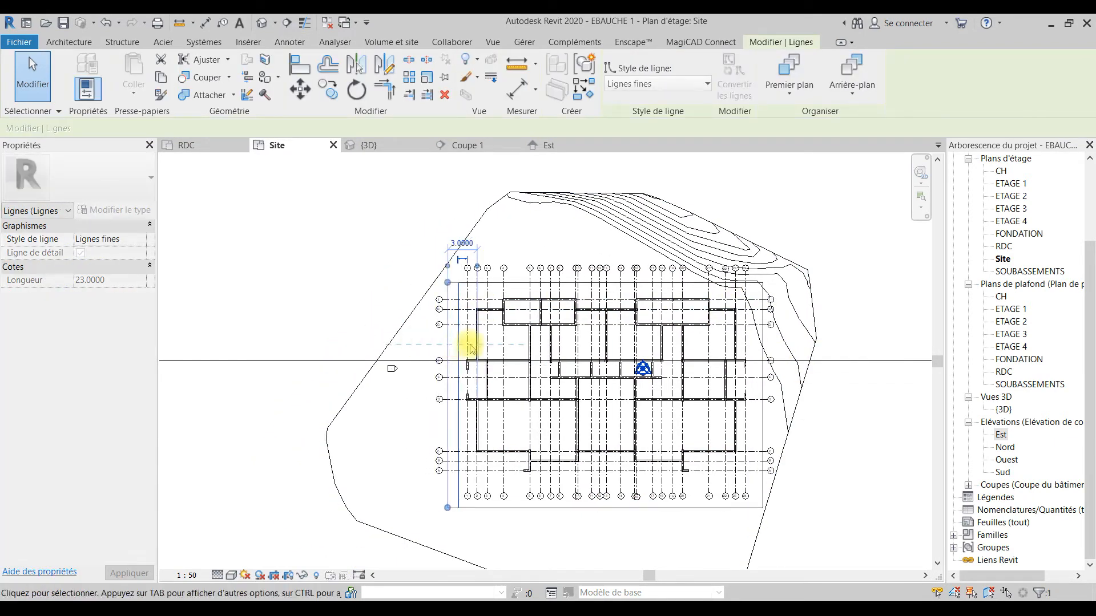
key("Escape")
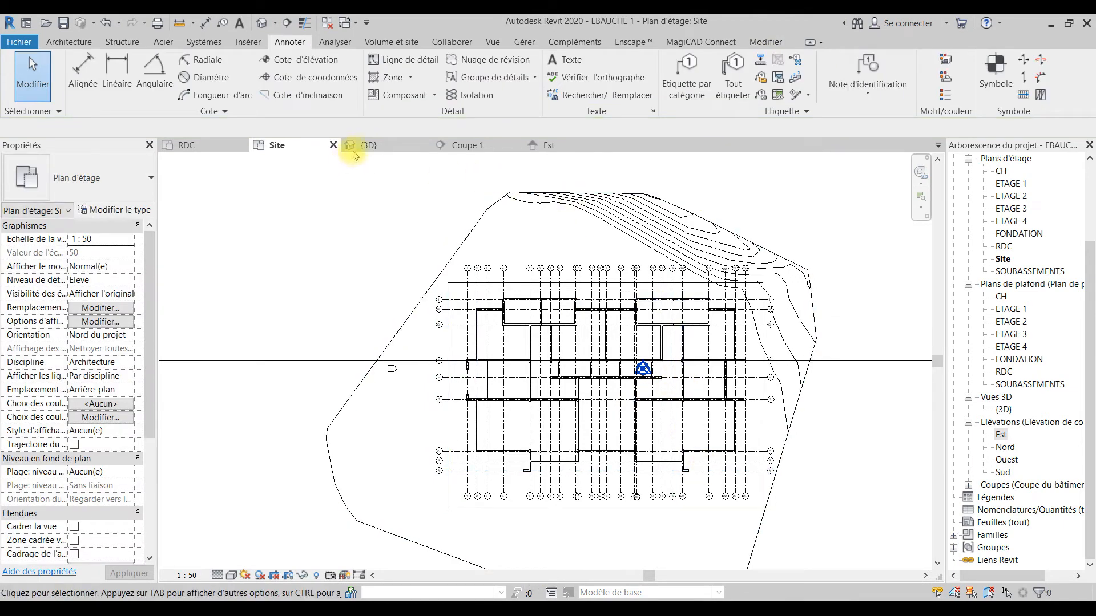
- Examine the terrain around the foundations in the 3D view from several angles
left_click(357, 146)
scroll(517, 276, "down", 5)
middle_click_drag(561, 416, 622, 311)
middle_click_drag(488, 374, 450, 314)
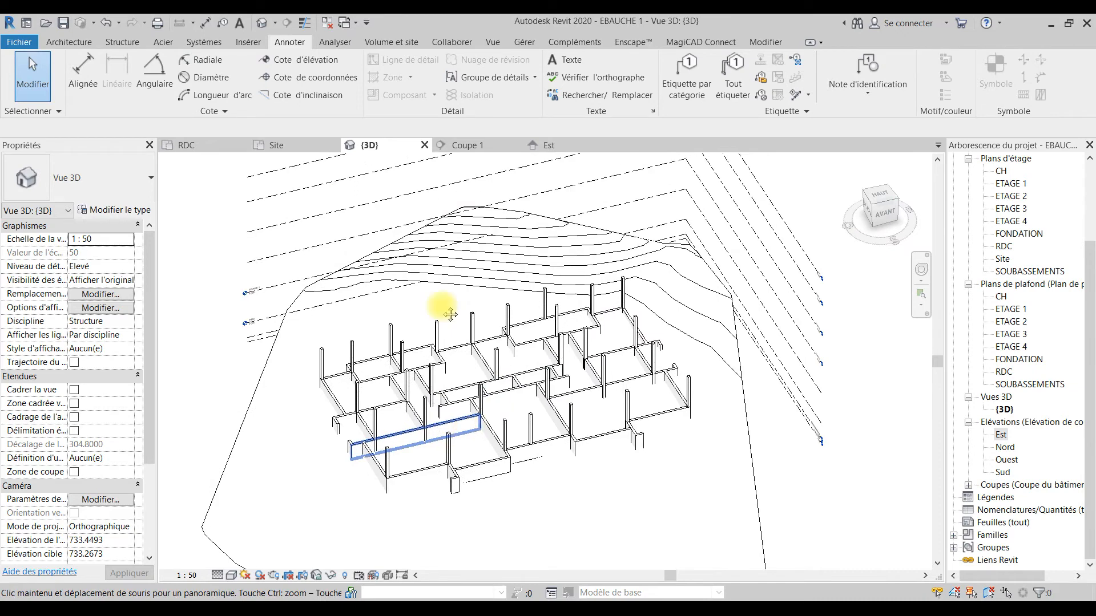
middle_click_drag(543, 395, 558, 451, "shift")
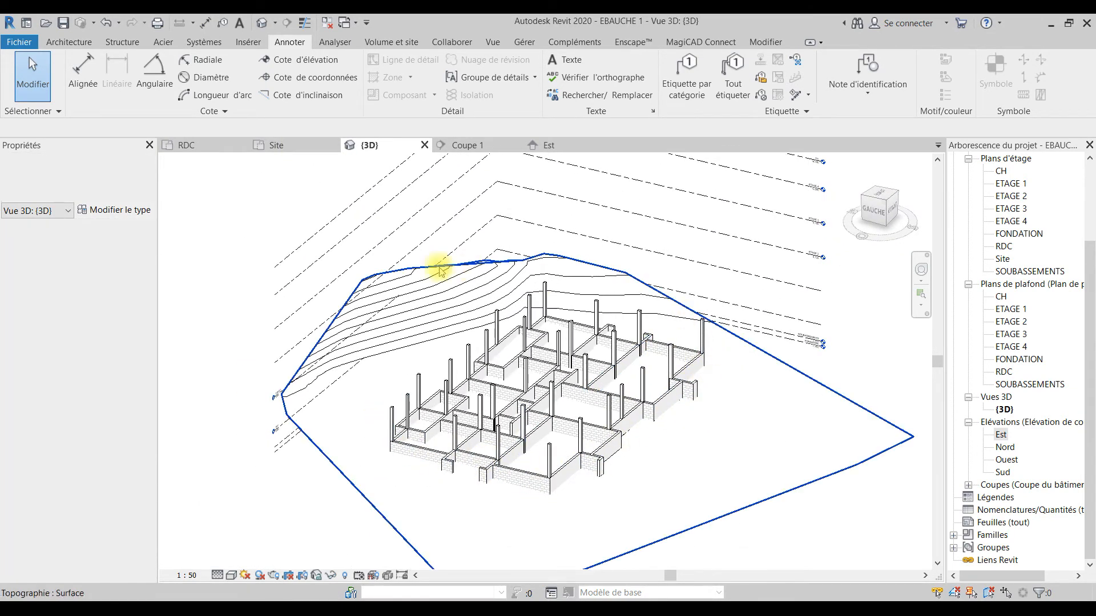
- Return to the Site plan and open the topographic surface for point editing
left_click(291, 146)
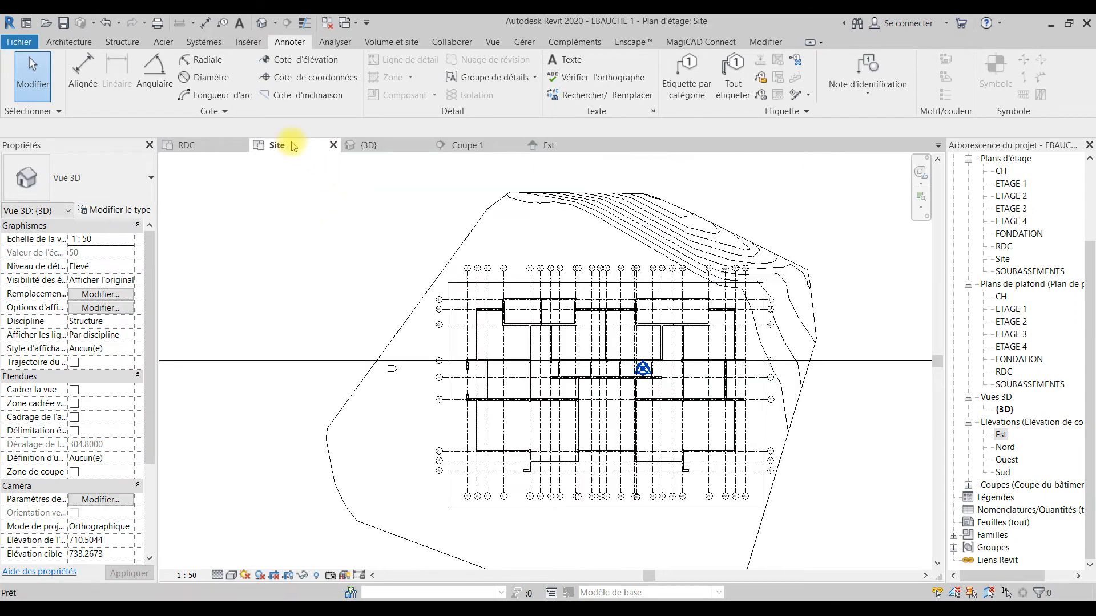
left_click(702, 219)
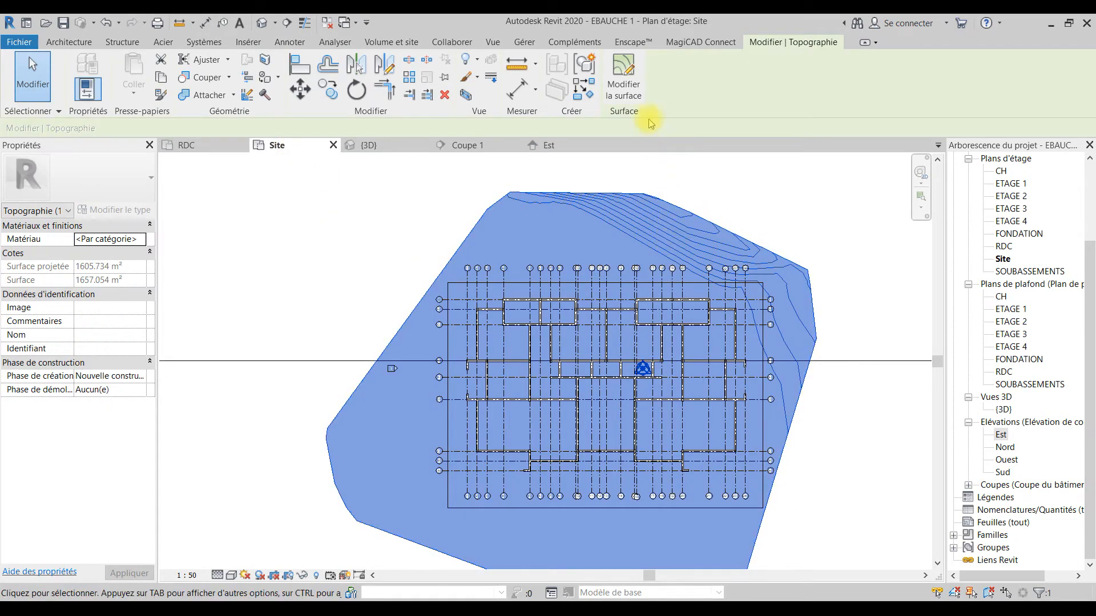
left_click(635, 92)
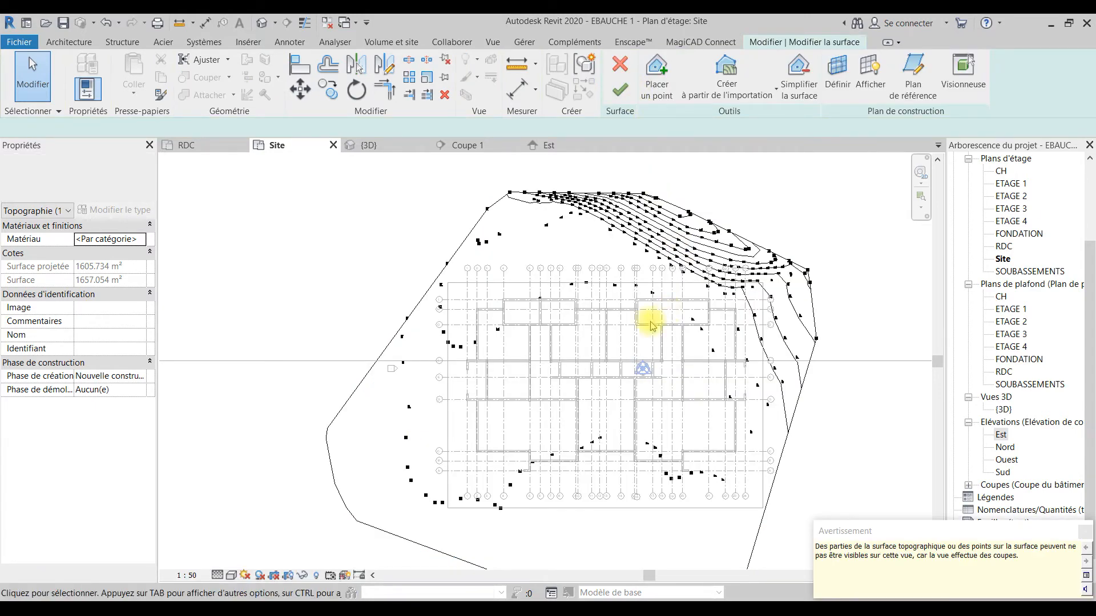
middle_click_drag(701, 401, 675, 385)
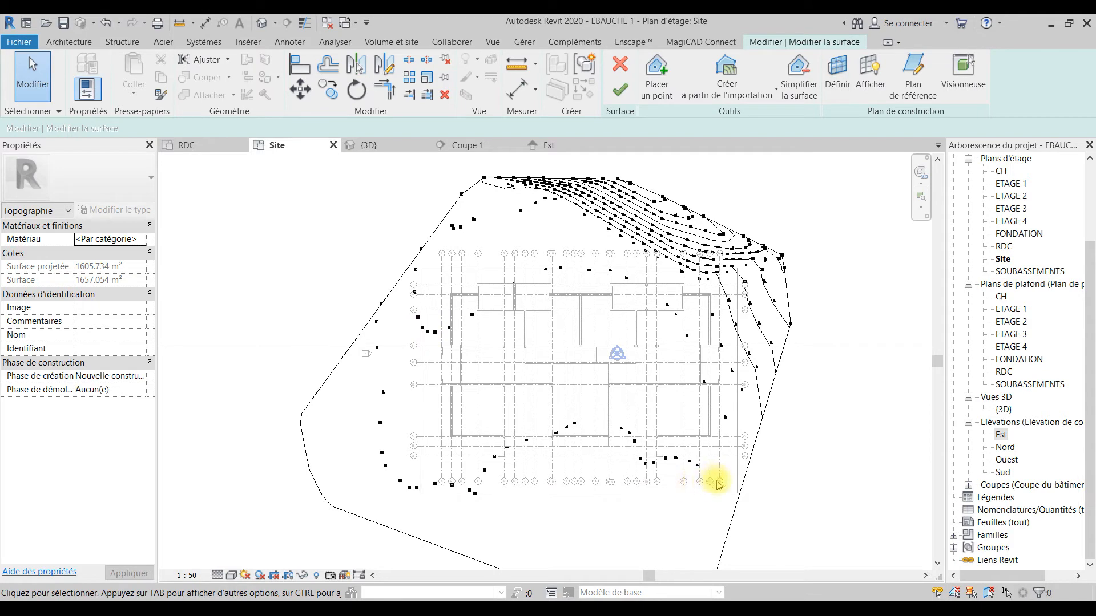
- Try to cut the interior surface points lying within the building footprint
left_click_drag(718, 483, 547, 409)
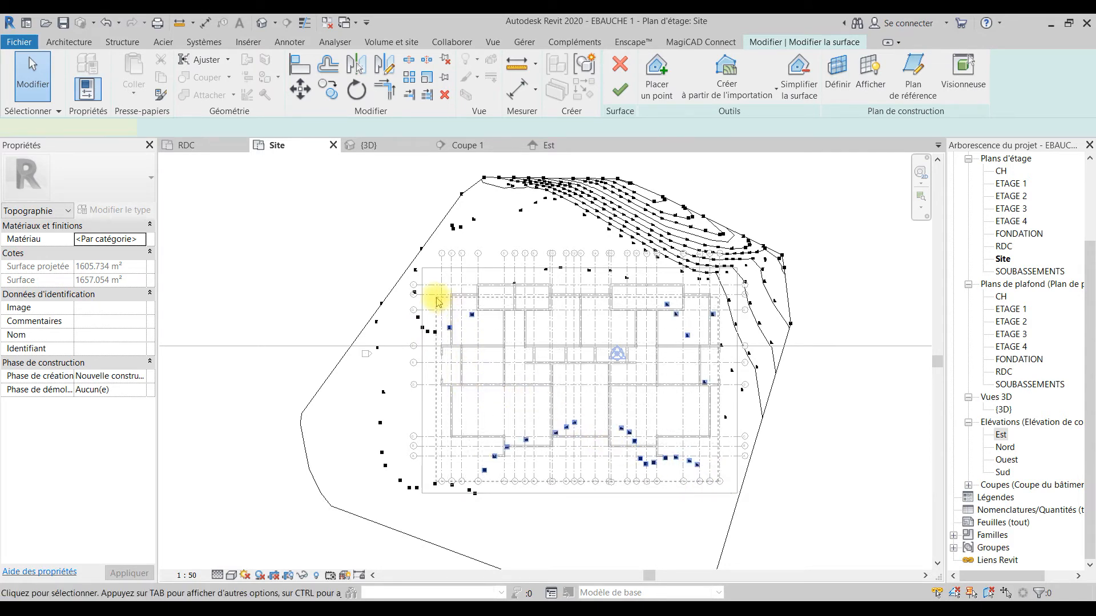
key("ctrl+x")
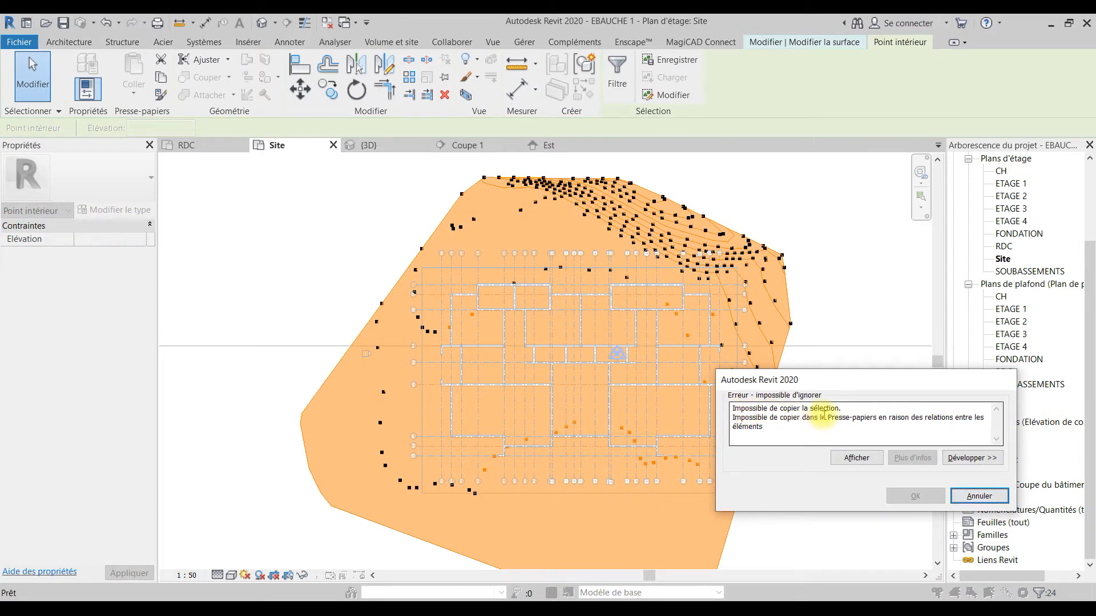
left_click(979, 497)
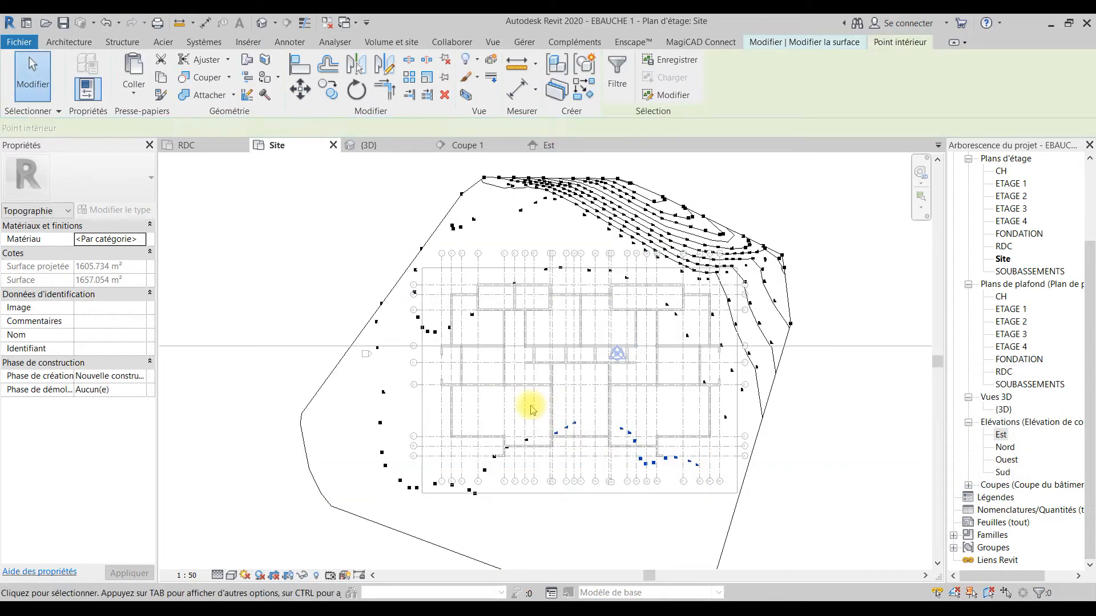
key("ctrl+x")
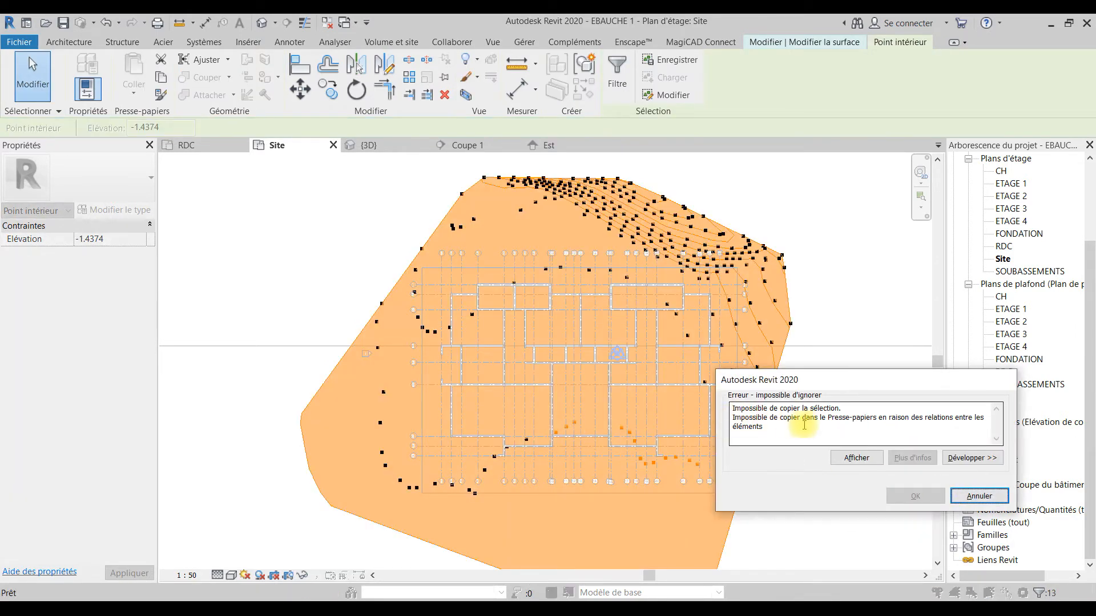
left_click(969, 494)
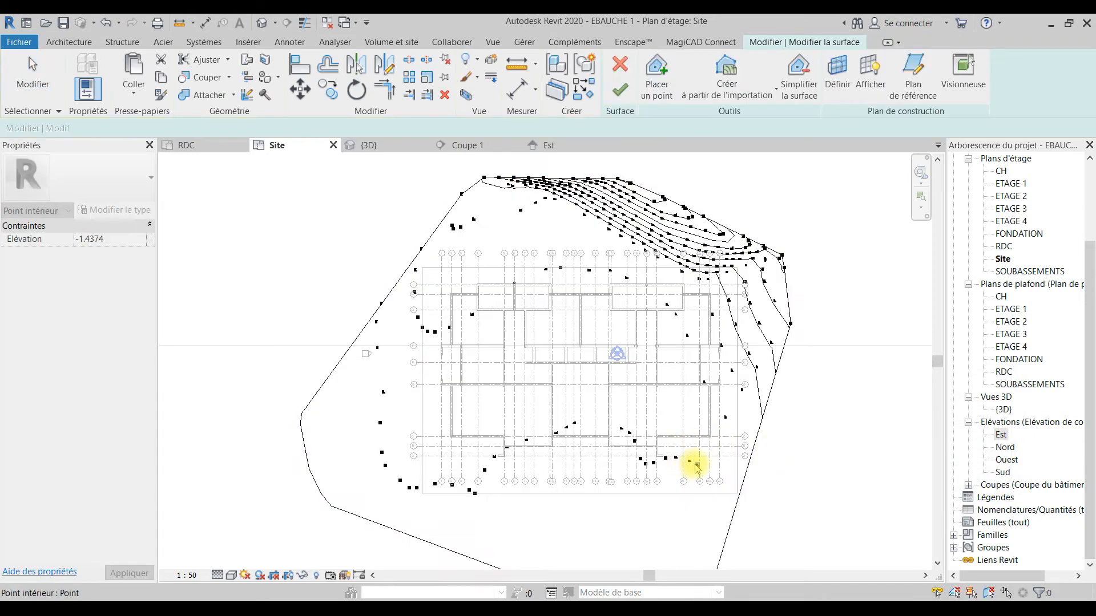
- Delete the interior surface points in the southern and western parts of the drawn rectangle
key("BackSpace")
left_click_drag(699, 474, 489, 401)
key("BackSpace")
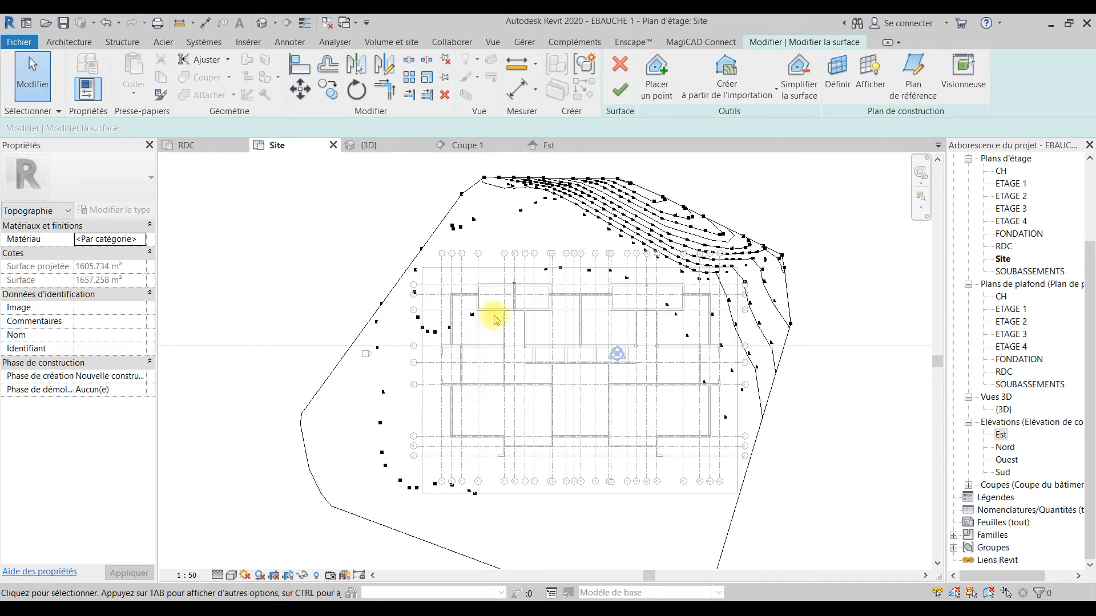
left_click_drag(430, 362, 427, 360)
key("BackSpace")
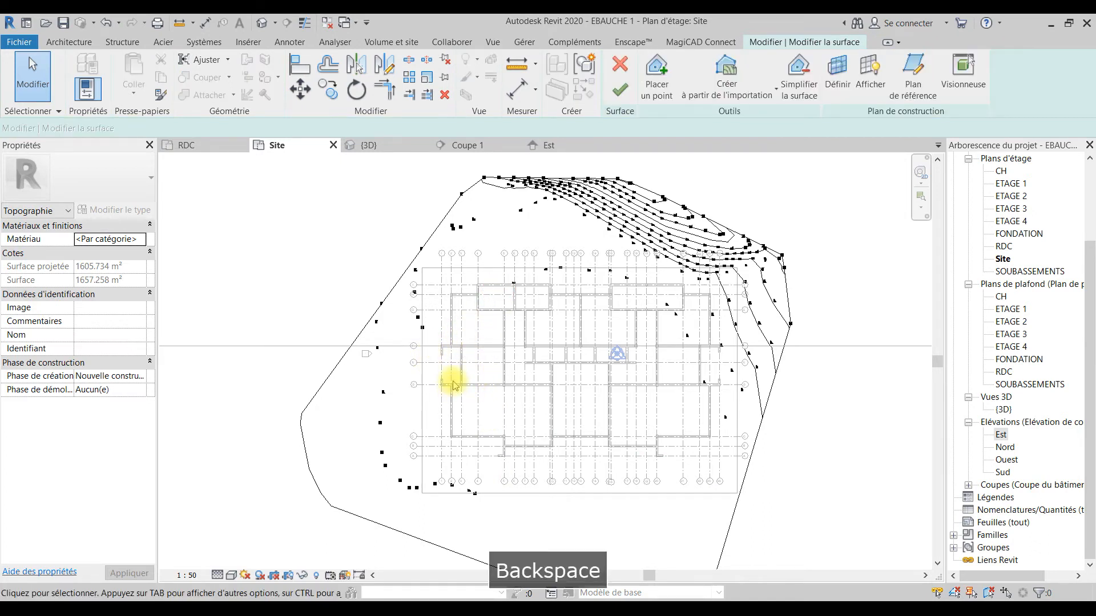
left_click_drag(489, 457, 435, 494)
key("BackSpace")
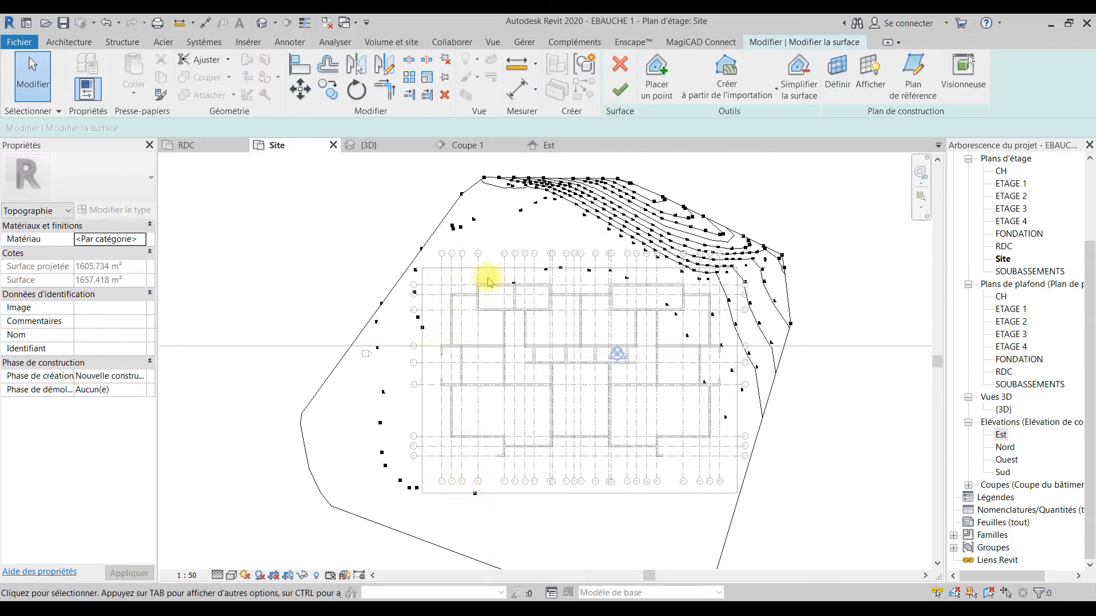
- Delete the interior surface points along the building's northern walls, just inside the rectangle's upper edge
left_click_drag(567, 277, 489, 298)
key("BackSpace")
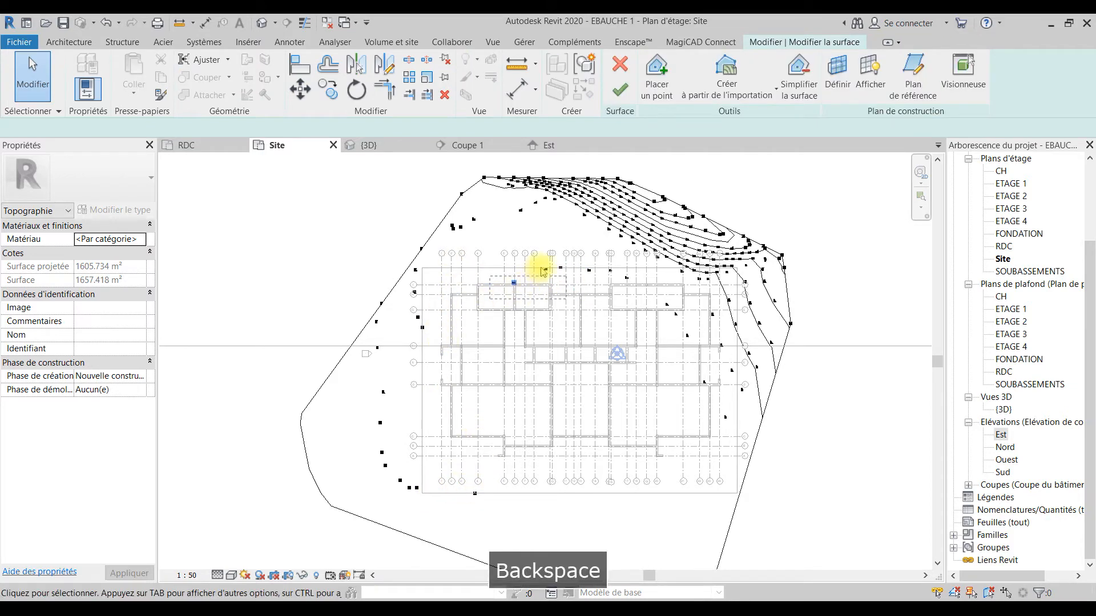
left_click(544, 272)
key("BackSpace")
left_click_drag(636, 270, 578, 288)
key("BackSpace")
left_click(610, 271)
key("BackSpace")
- Delete the interior surface points over the northeast part of the building, out to grid line 24
left_click_drag(691, 294, 660, 372)
key("BackSpace")
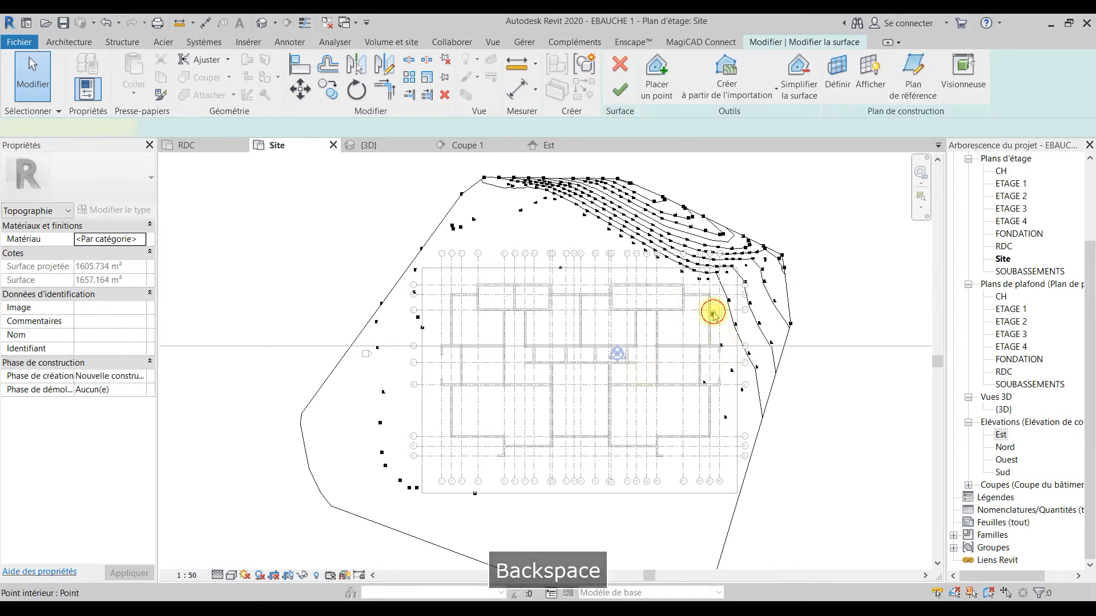
key("BackSpace")
left_click(701, 281)
key("BackSpace")
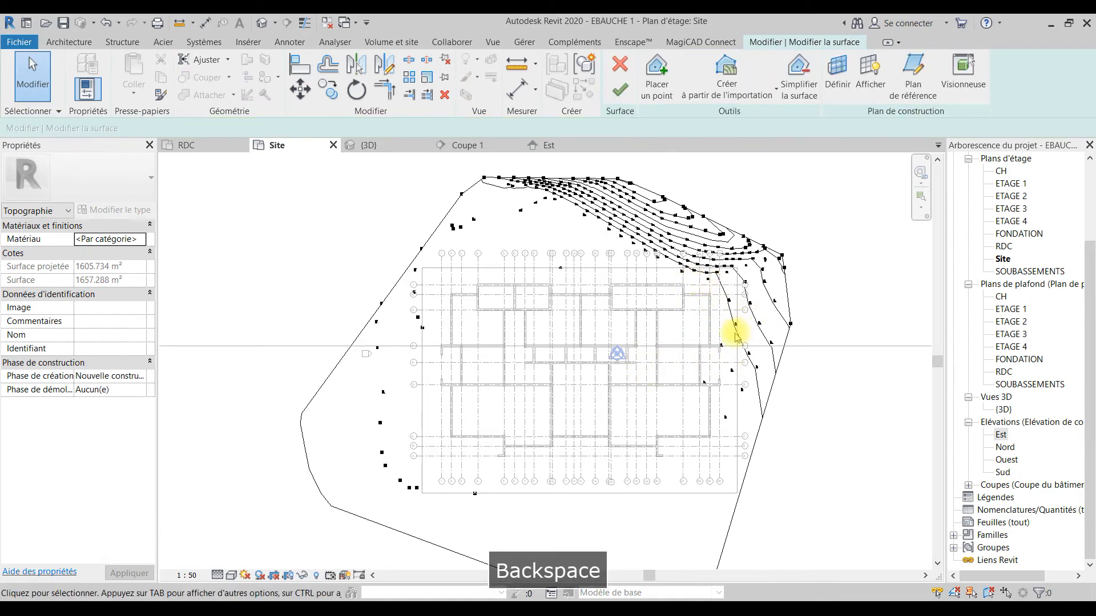
- Delete the remaining interior surface points along the rectangle's east side, up to its northeast corner
left_click_drag(732, 288, 714, 392)
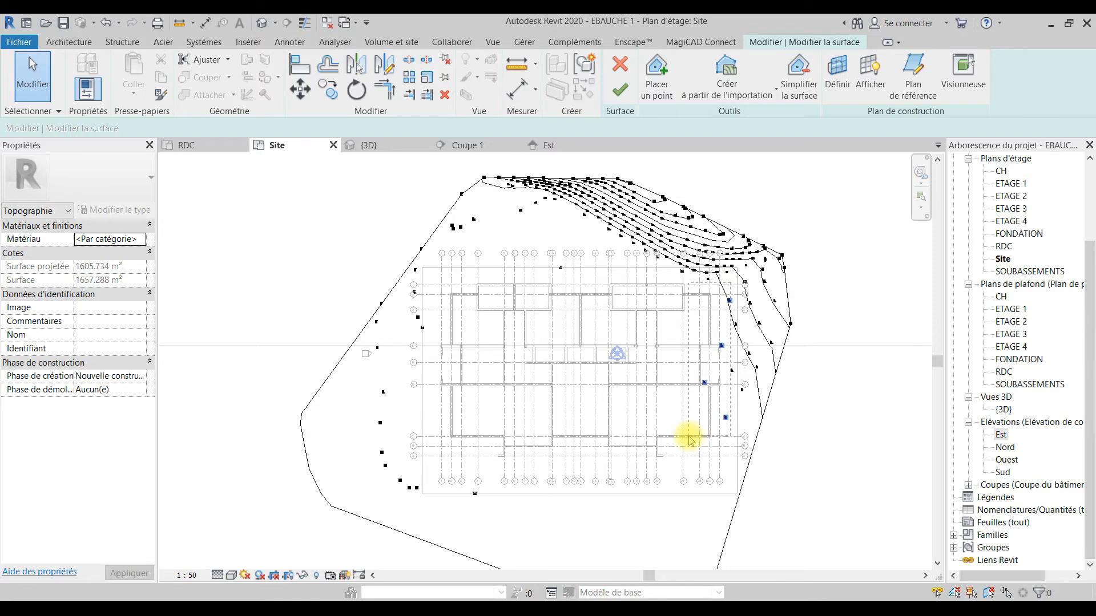
left_click_drag(689, 437, 689, 437)
key("BackSpace")
left_click(734, 324)
key("BackSpace")
left_click(731, 372)
key("BackSpace")
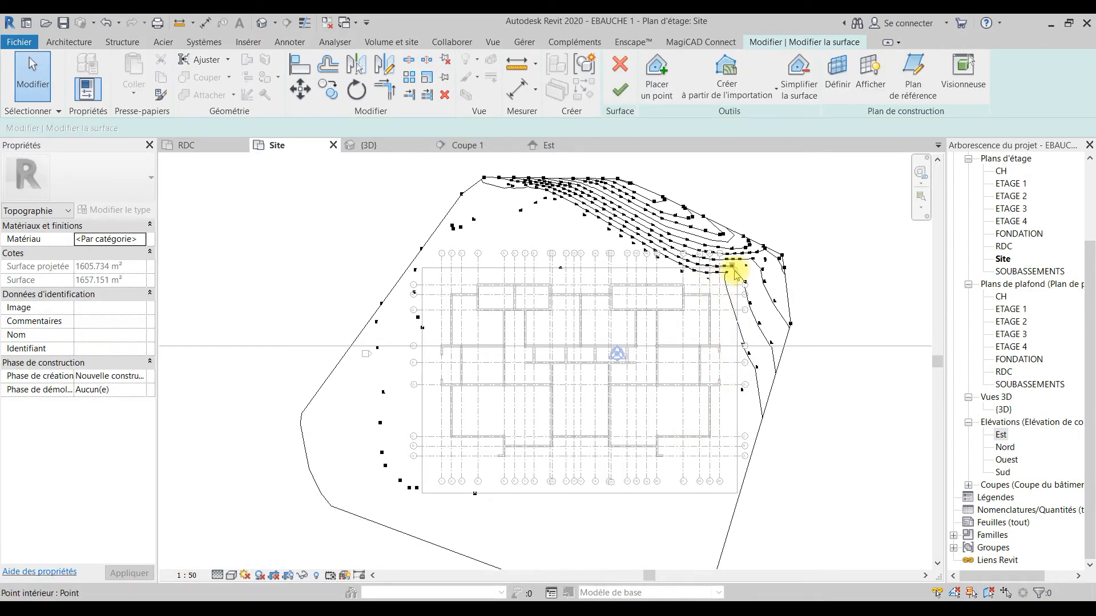
left_click(730, 278)
key("BackSpace")
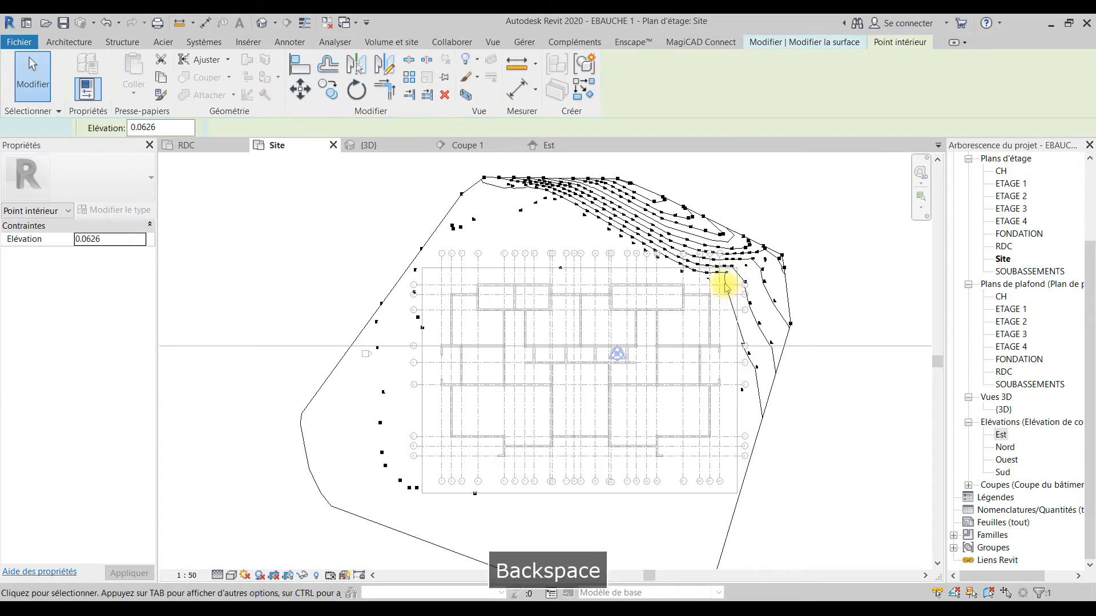
- Delete the remaining interior surface points near the rectangle's northeast corner and the one on its west edge
left_click(707, 282)
key("BackSpace")
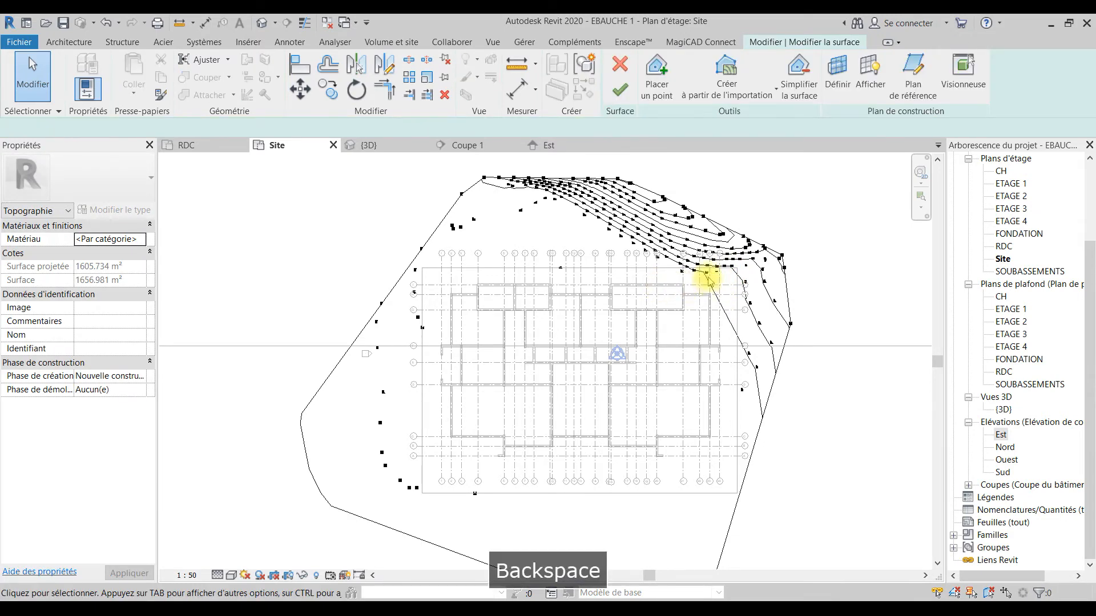
left_click(707, 275)
key("BackSpace")
left_click(717, 273)
left_click(720, 286)
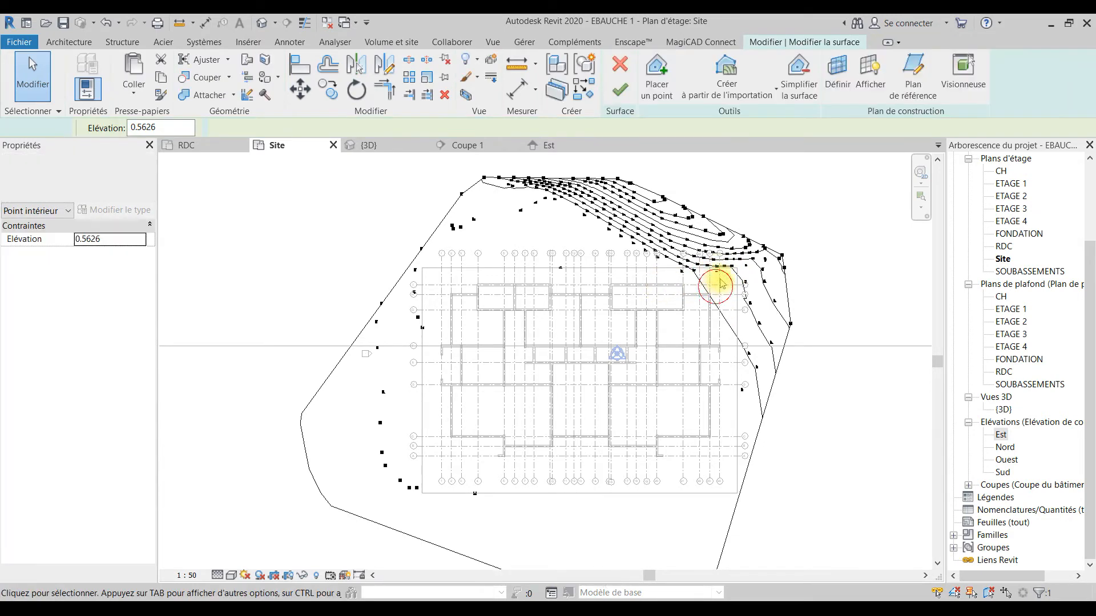
key("BackSpace")
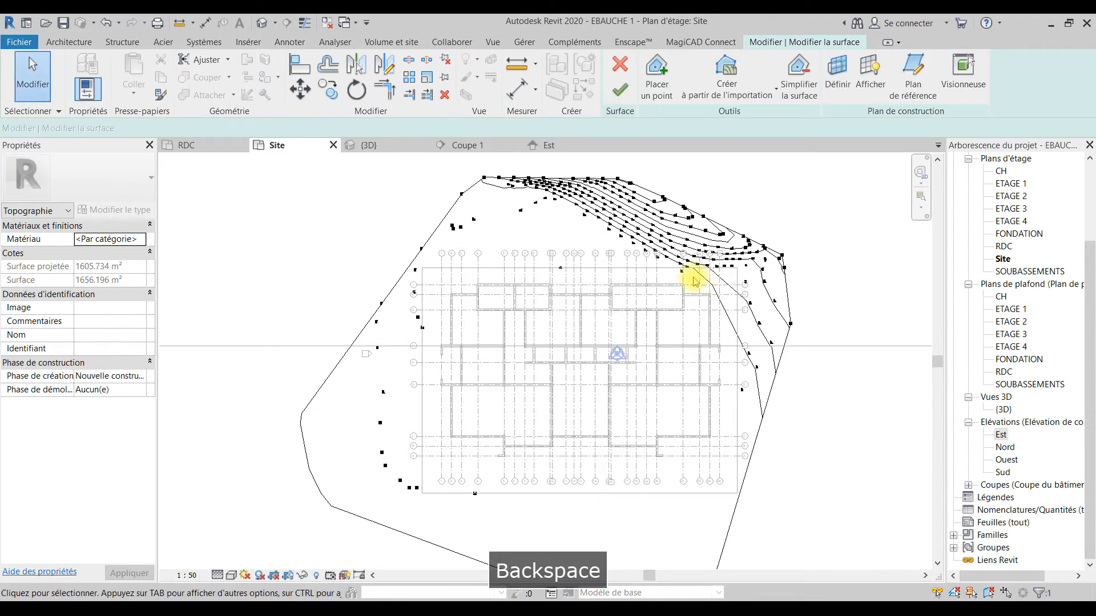
left_click(686, 281)
key("BackSpace")
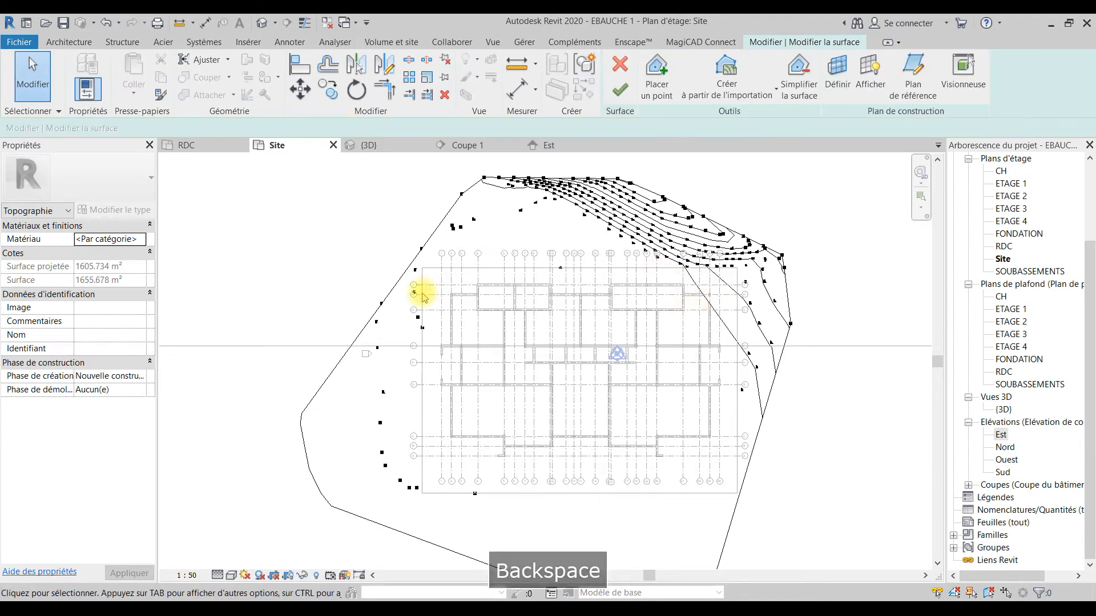
left_click(423, 329)
key("BackSpace")
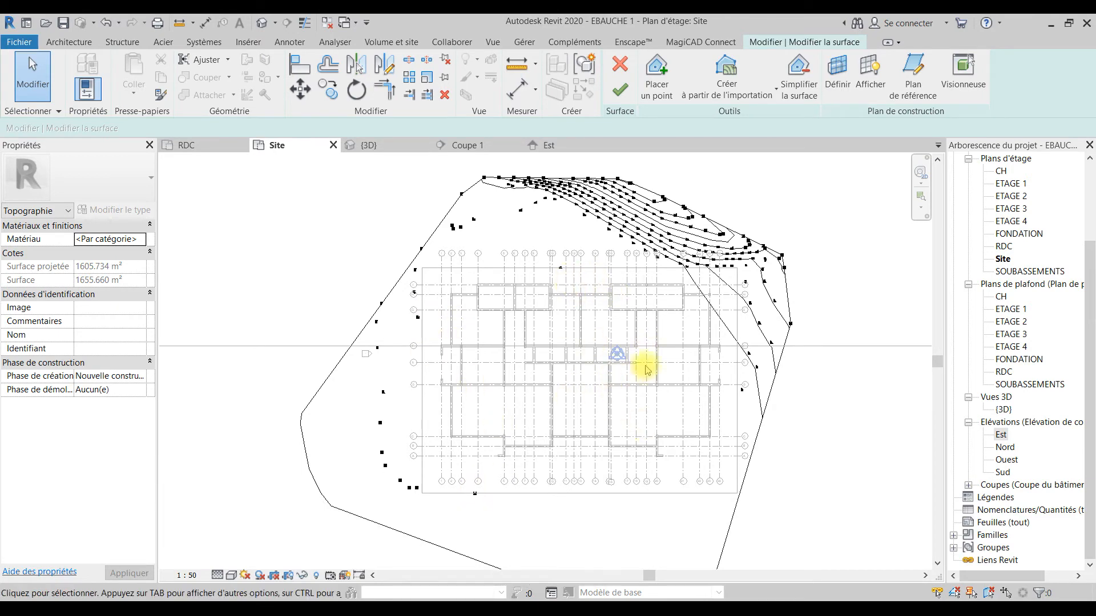
- Place four surface points at absolute elevation 0 along the rectangle's west side, from the northwest to the southwest corner
scroll(651, 379, "up", 1)
left_click(651, 70)
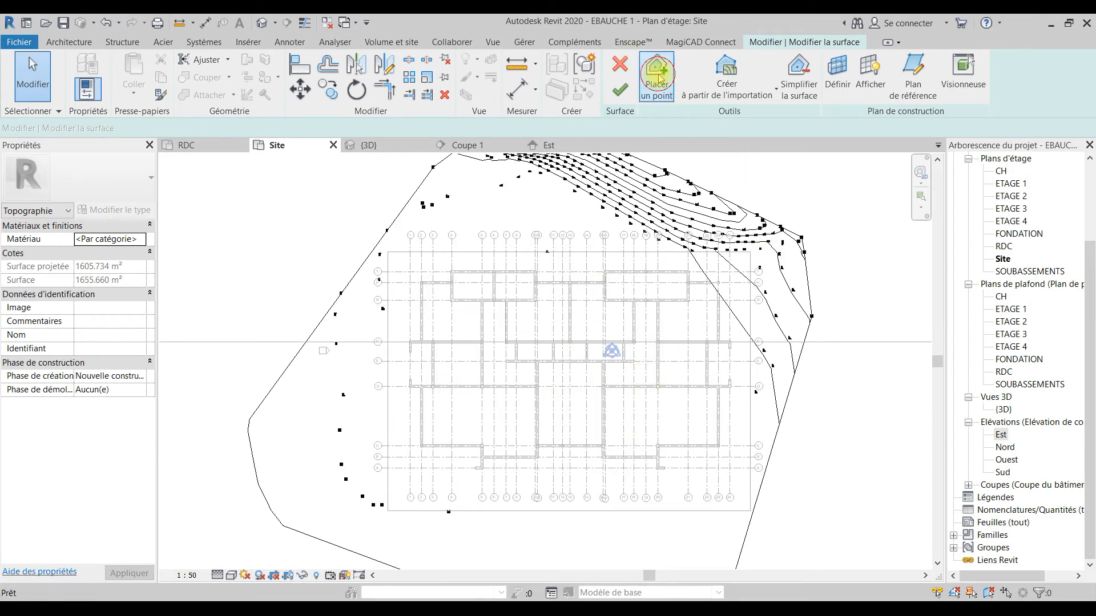
scroll(502, 408, "down", 1)
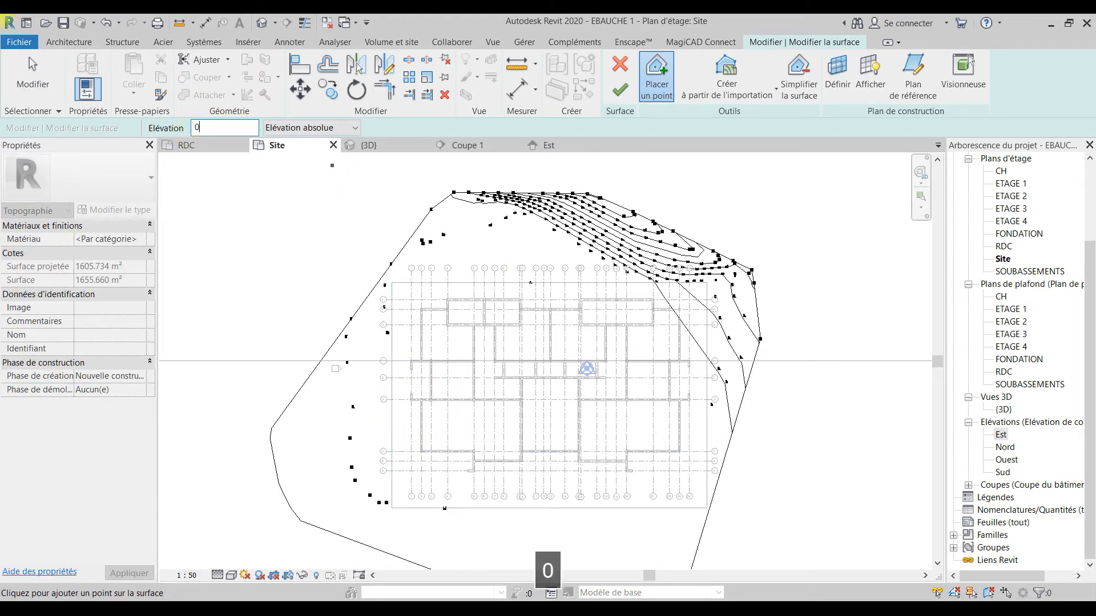
left_click(387, 284)
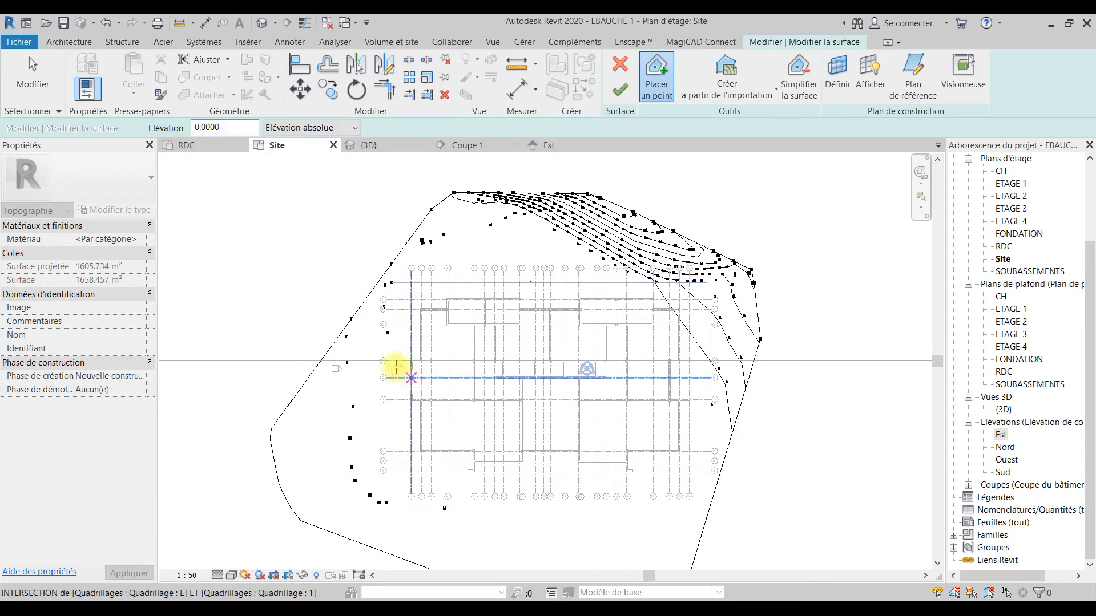
left_click(394, 362)
left_click(391, 452)
left_click(392, 508)
- Place three surface points at elevation 0 along the rectangle's south side and four up its east side
left_click(537, 507)
left_click(617, 507)
left_click(671, 509)
left_click(707, 483)
left_click(707, 432)
left_click(709, 377)
left_click(707, 325)
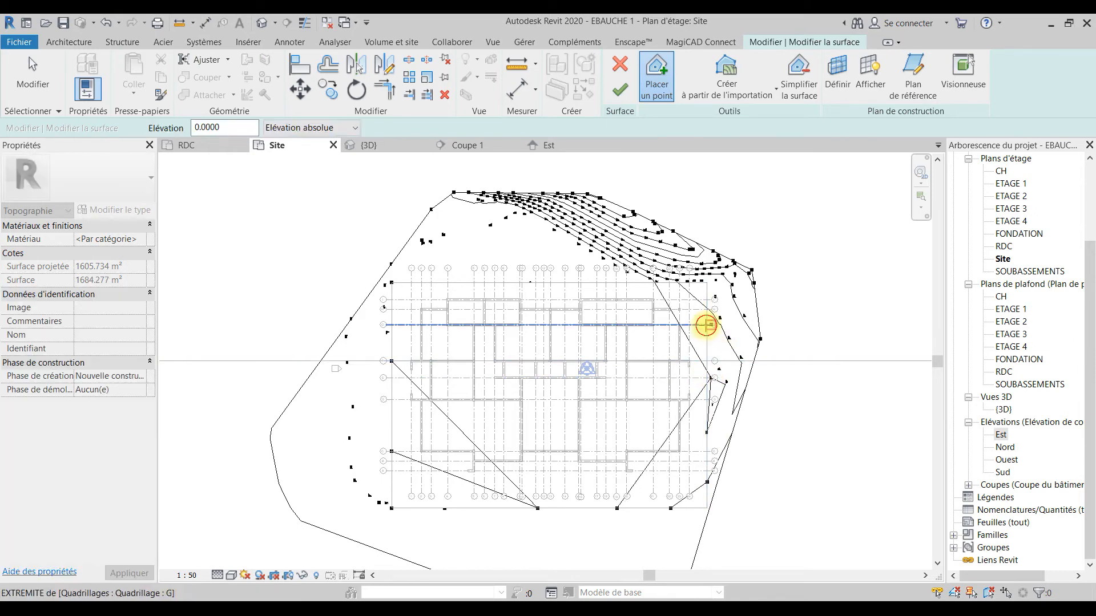
- Place three surface points at elevation 0 along the rectangle's north side and finish the surface edit
left_click(608, 283)
left_click(520, 283)
left_click(432, 281)
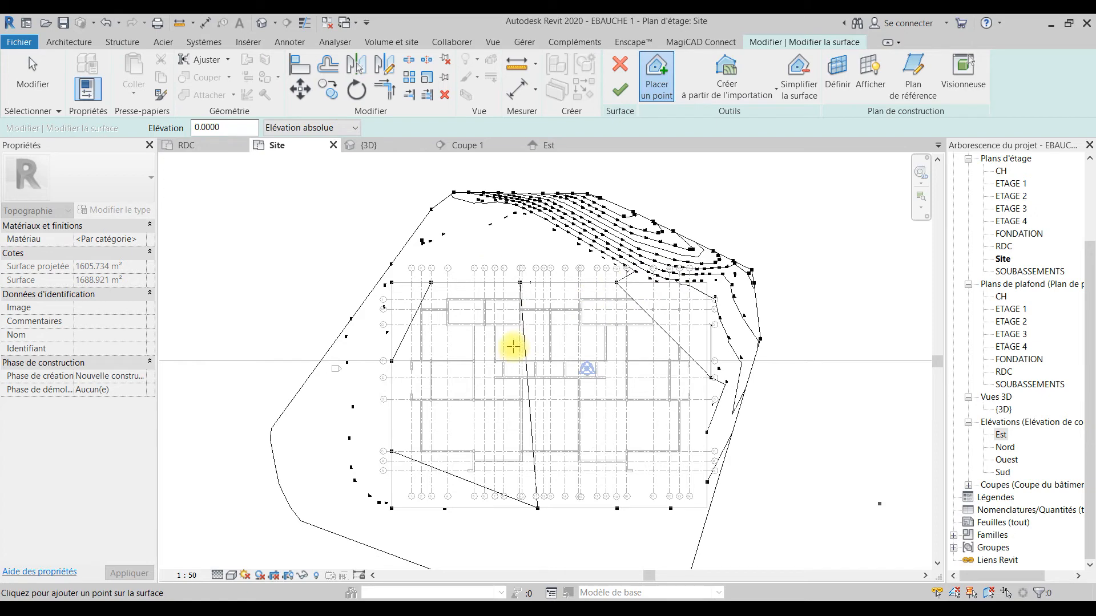
left_click(623, 91)
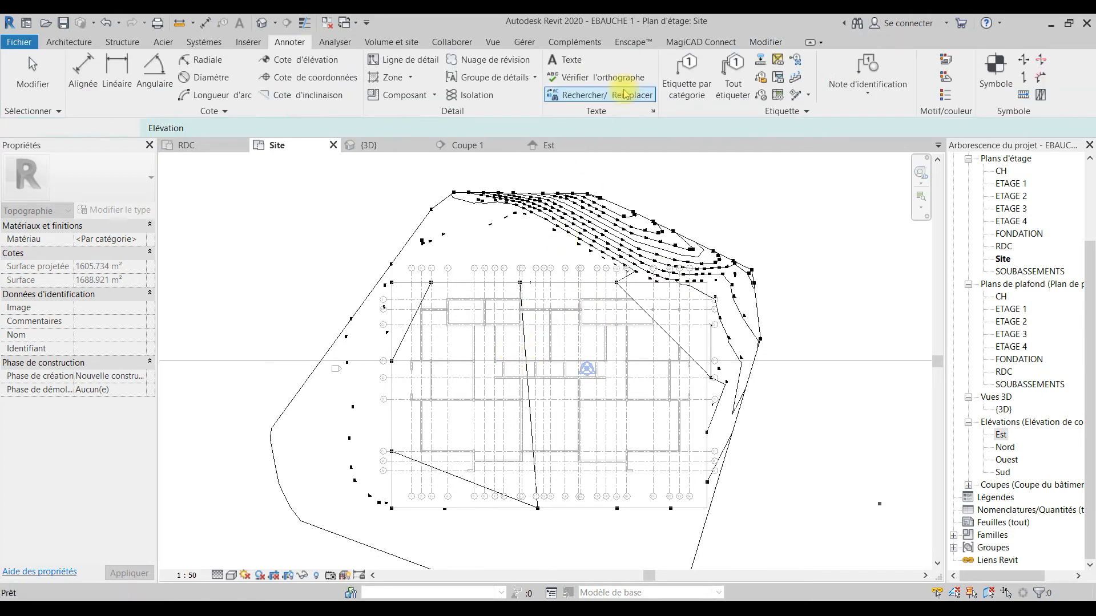
- Examine the modified terrain around the building in the 3D view, from above and from the side
left_click(376, 147)
middle_click_drag(697, 472, 746, 487, "shift")
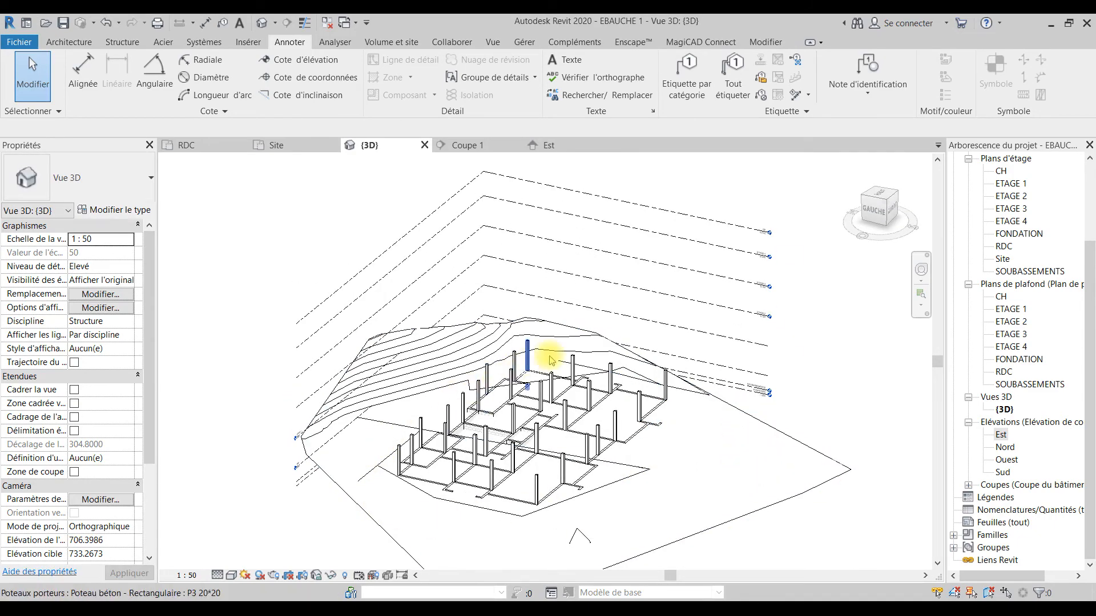
middle_click_drag(580, 516, 694, 420, "shift")
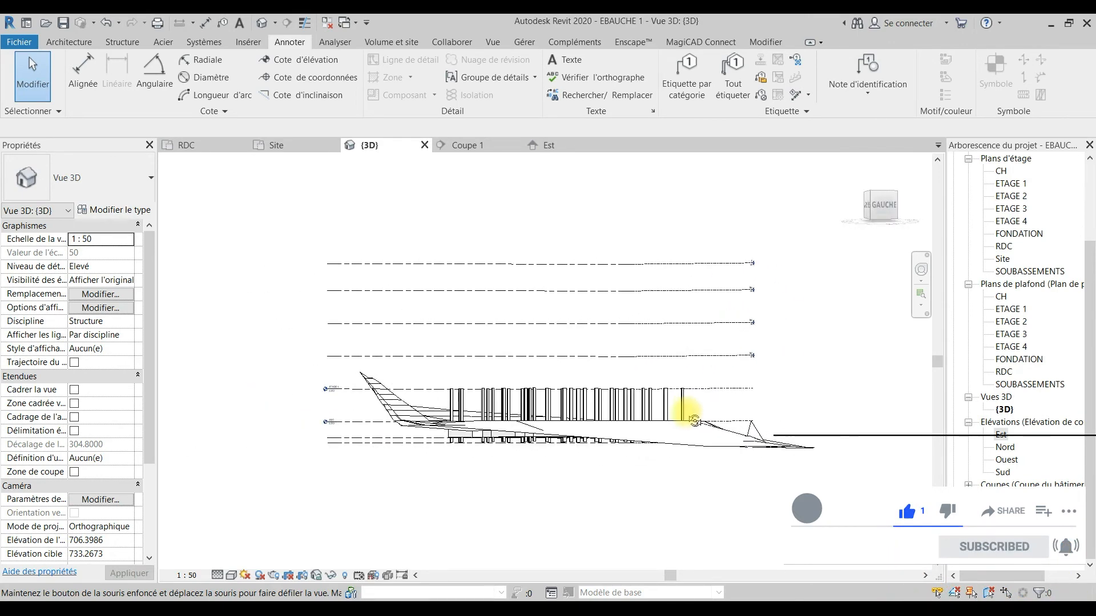
left_click(647, 455)
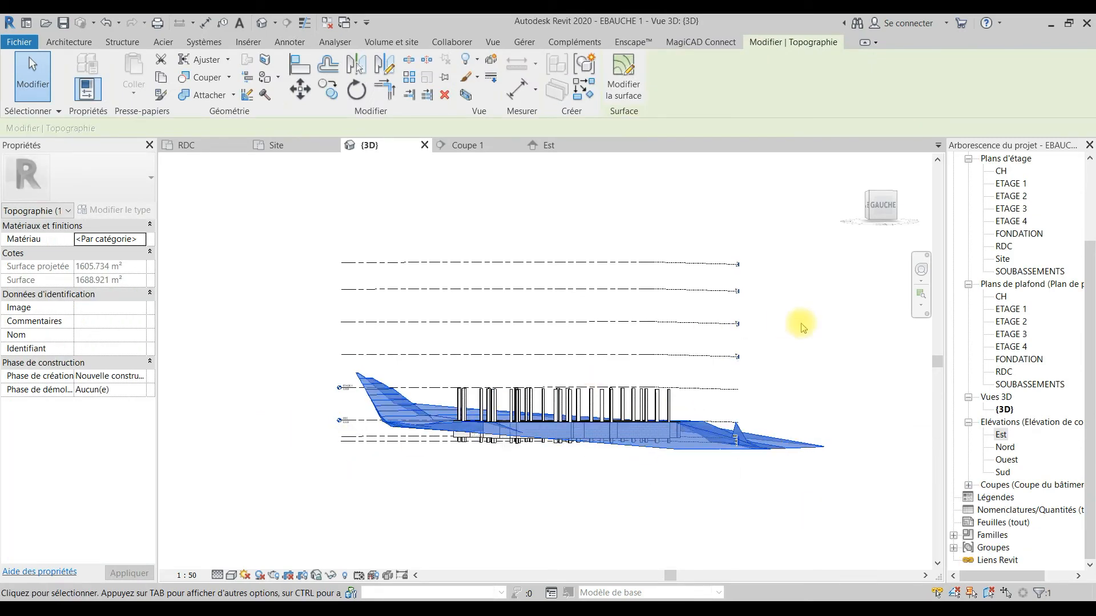
key("Escape")
middle_click_drag(536, 372, 501, 438, "shift")
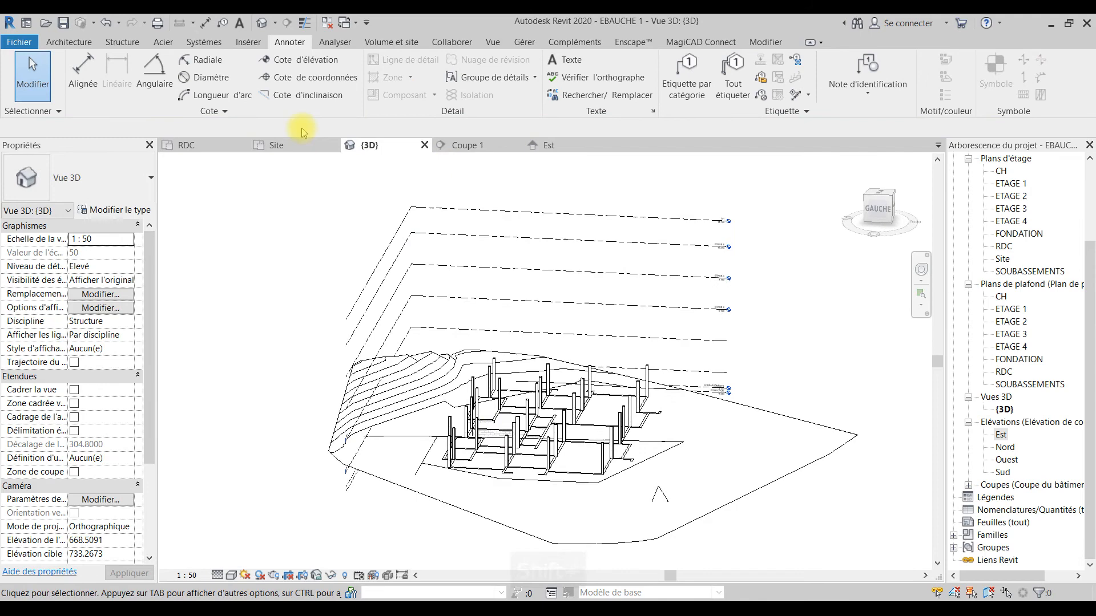
- Open the section Coupe 1 from its marker on the Site plan and examine the terrain profile near the RDC level
left_click(276, 145)
scroll(311, 392, "down", 2)
middle_click_drag(316, 392, 572, 410)
scroll(308, 390, "up", 8)
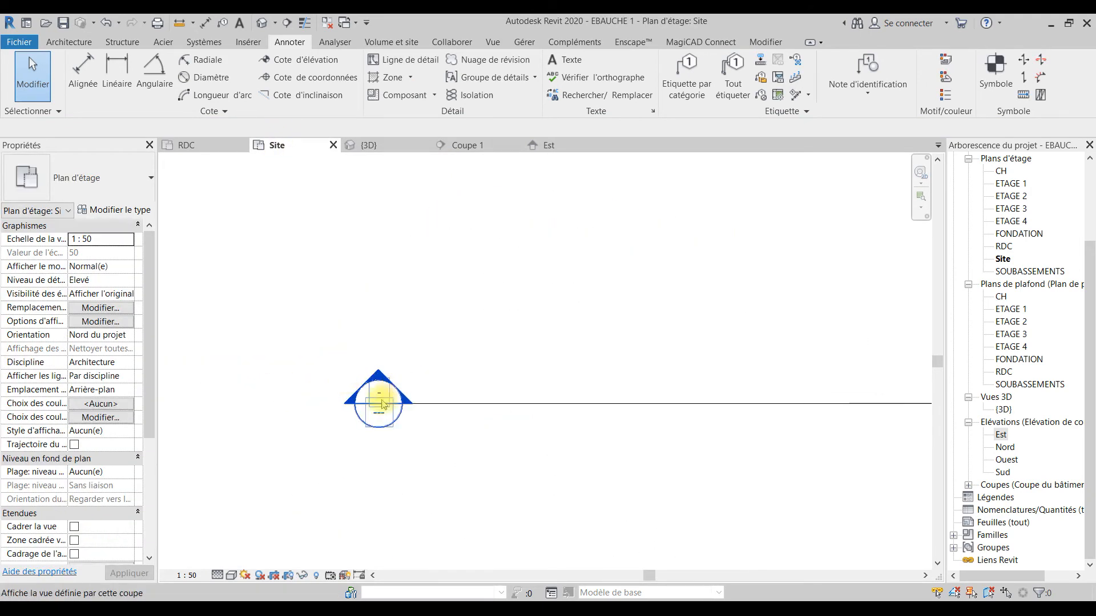
double_click(381, 404)
scroll(596, 416, "up", 2)
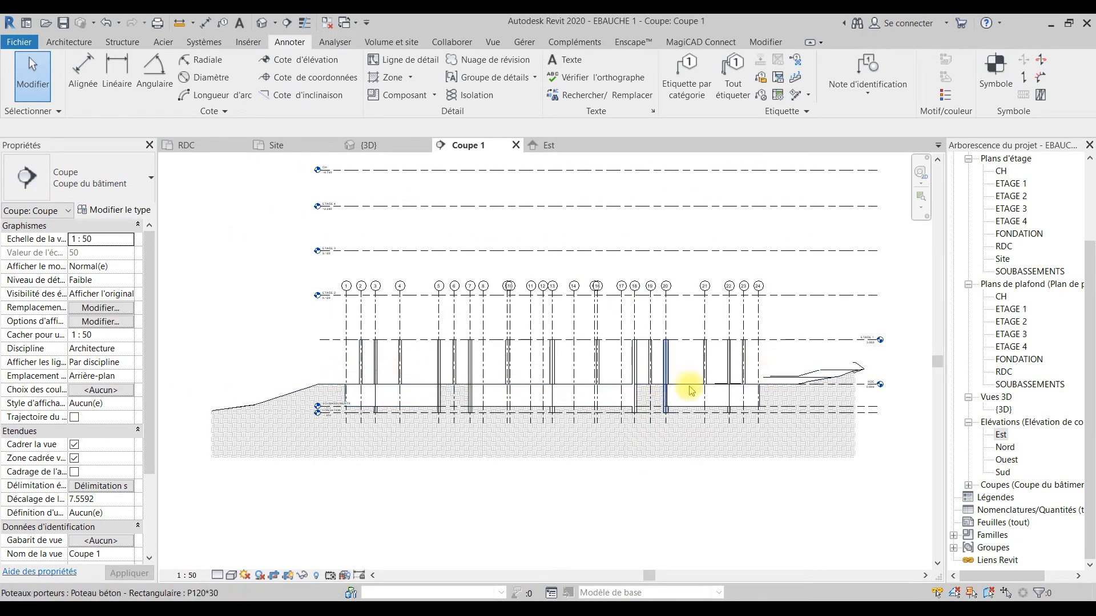
scroll(873, 384, "up", 2)
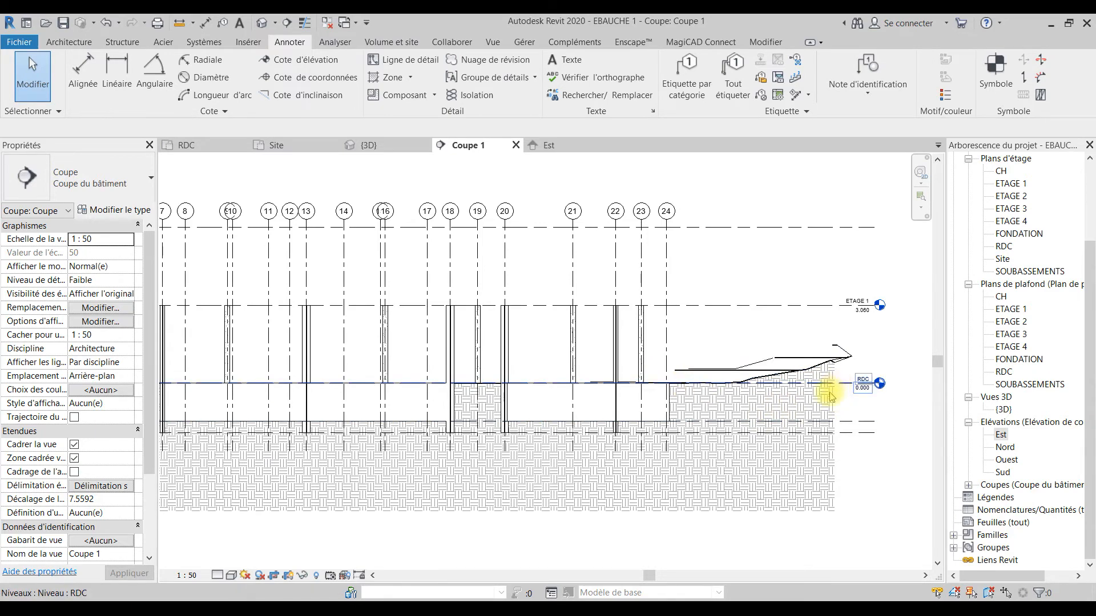
scroll(746, 404, "up", 5)
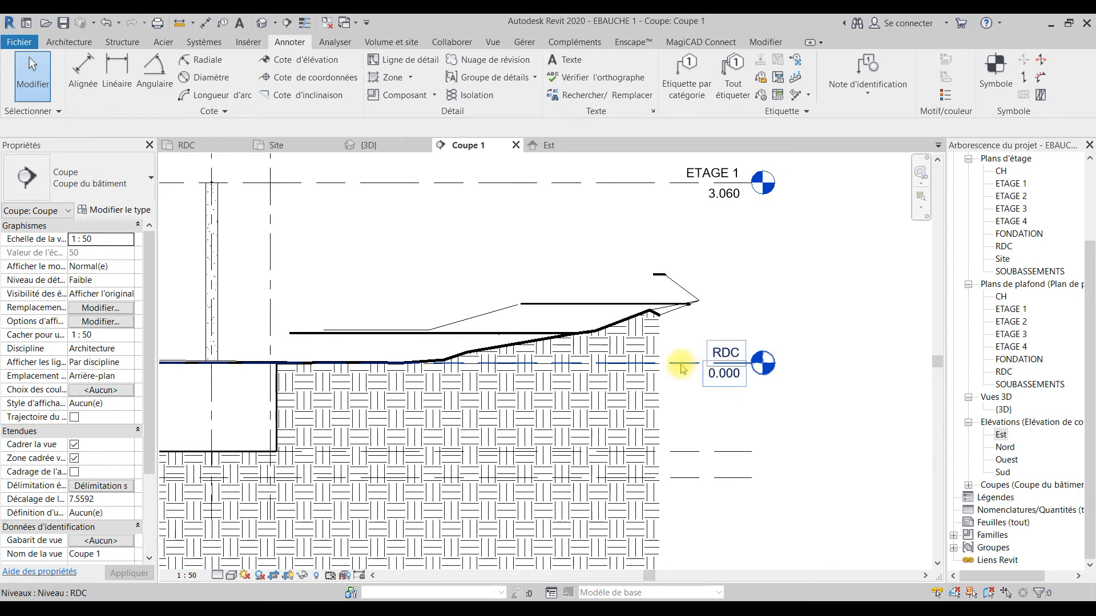
scroll(681, 369, "down", 3)
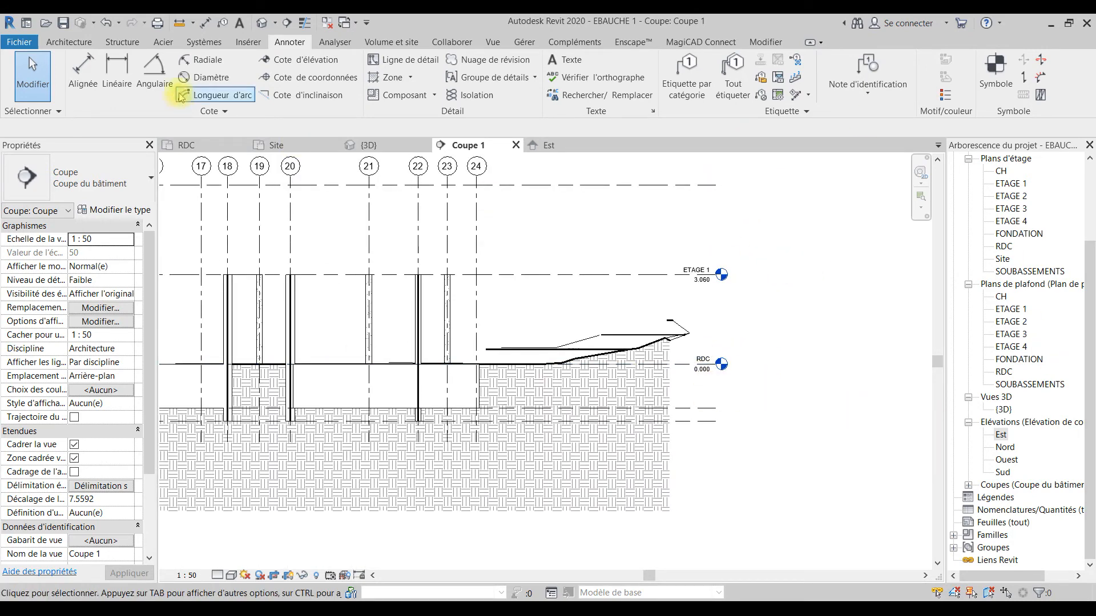
- Draw a new level about 0.6 m below RDC in section Coupe 1, with its head shown only at the right end
left_click(68, 43)
left_click(918, 67)
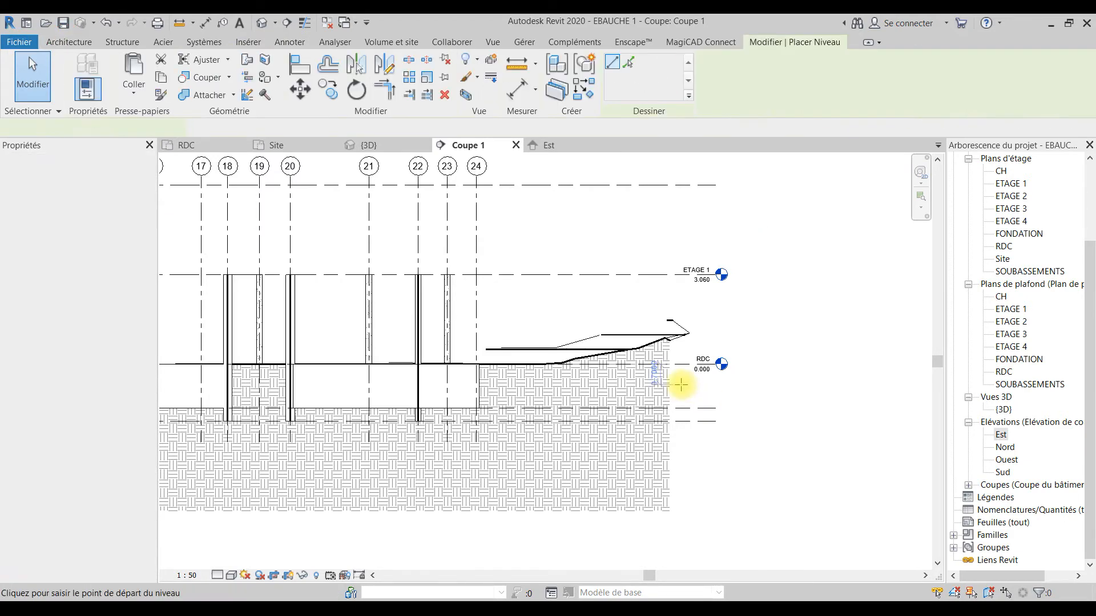
scroll(685, 379, "up", 4)
left_click(750, 379)
left_click(639, 378)
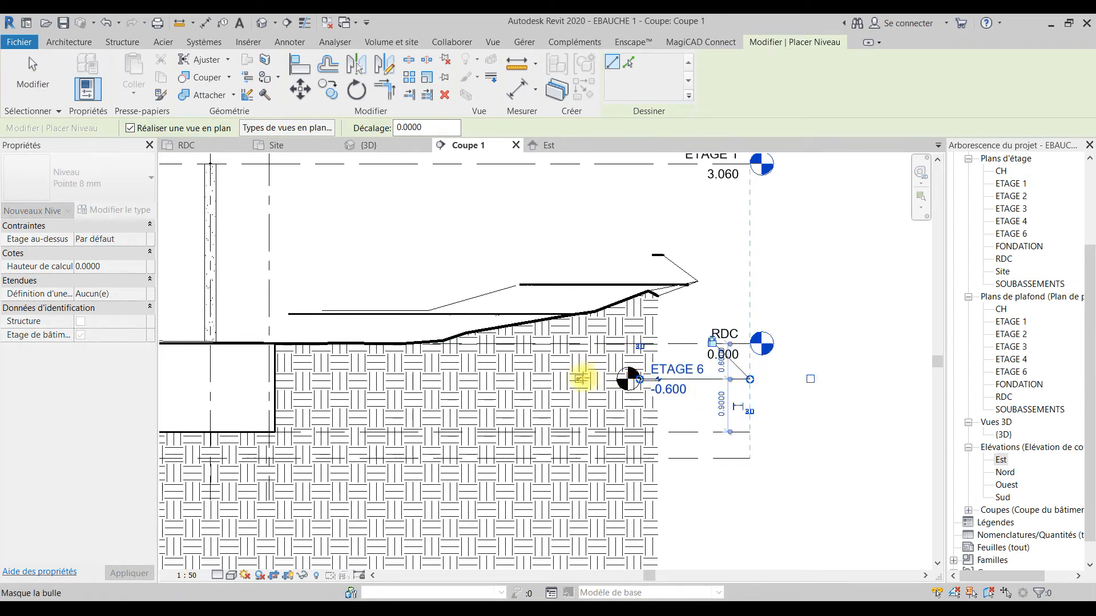
left_click(584, 379)
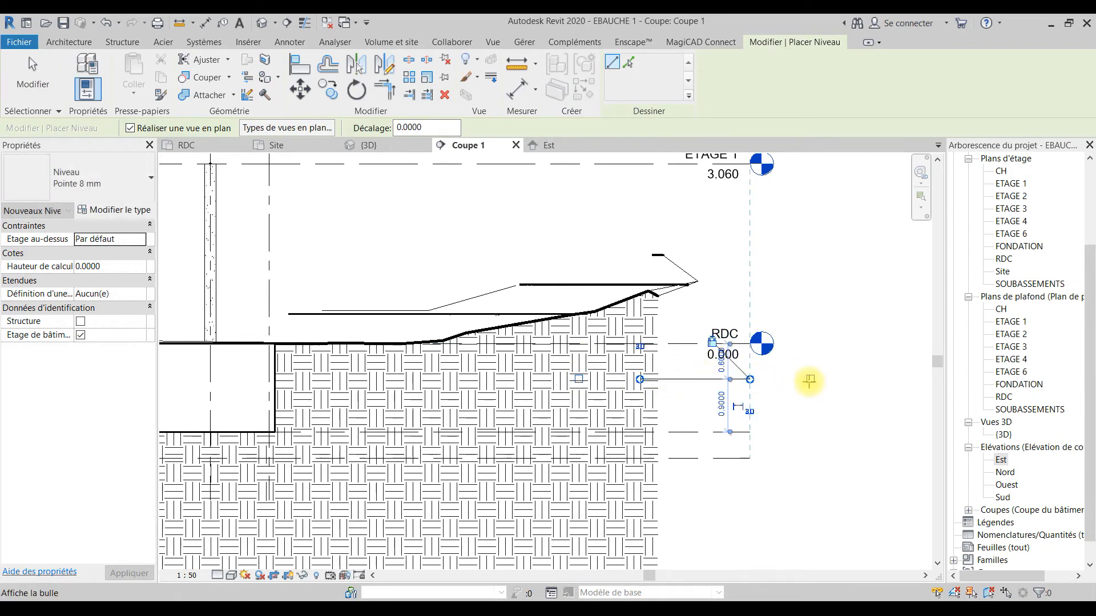
left_click(809, 381)
- Rename the new level below RDC as TN and end level placement
scroll(699, 371, "up", 3)
left_click(701, 372)
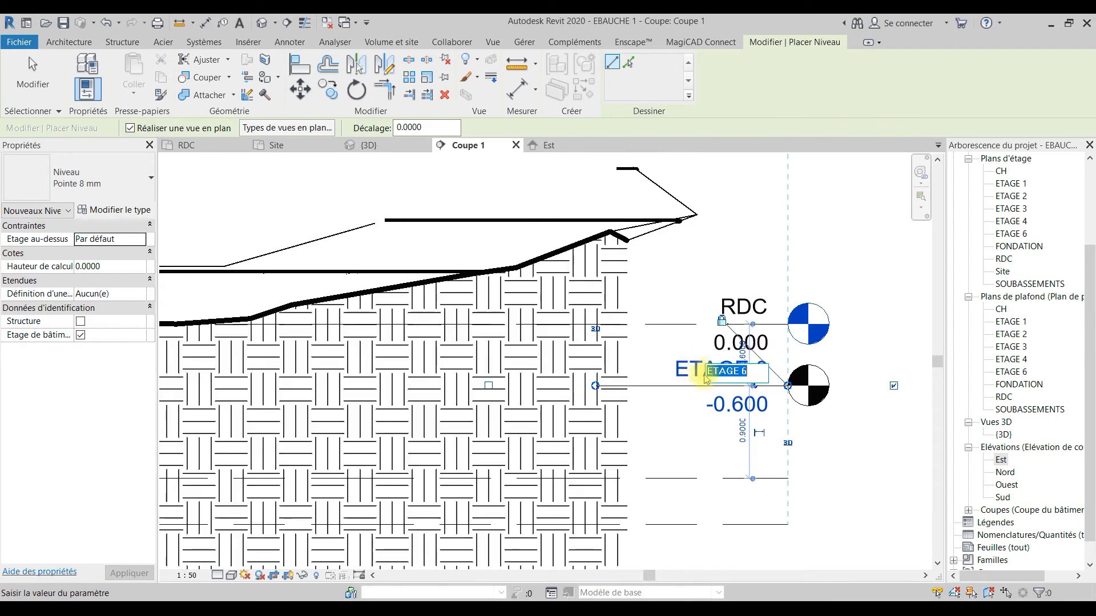
type("TN")
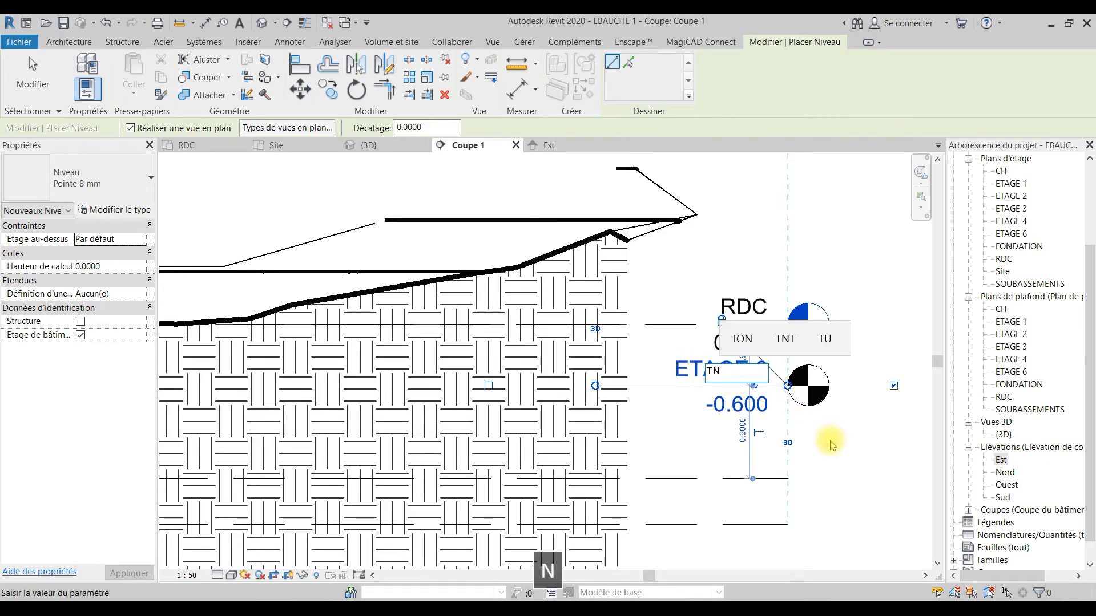
key("Return")
key("Escape")
key("Escape")
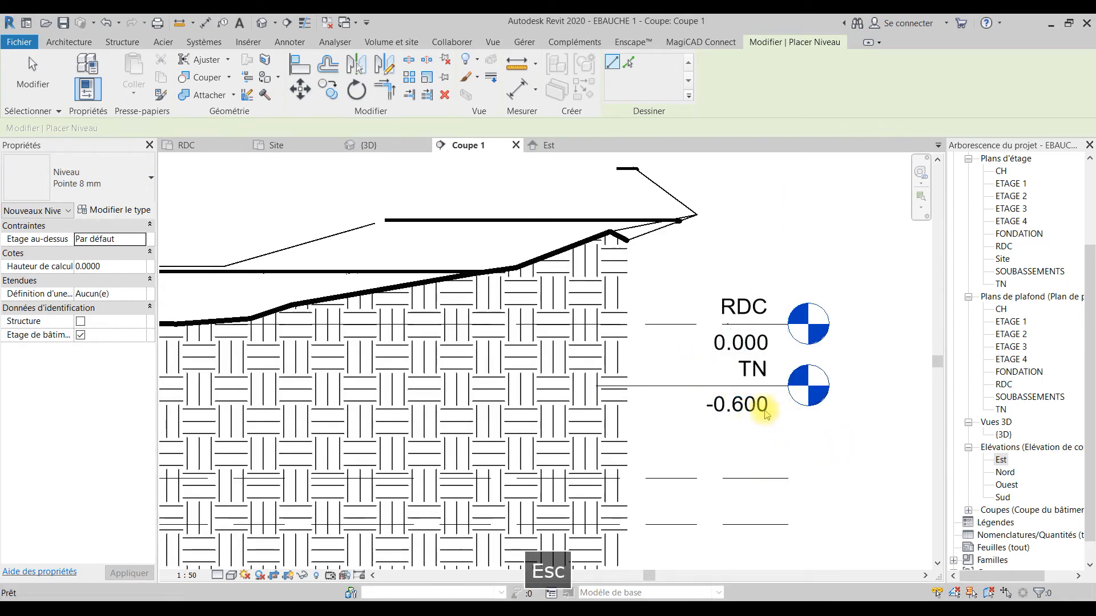
- Set the TN level's elevation to -0.45
left_click(761, 415)
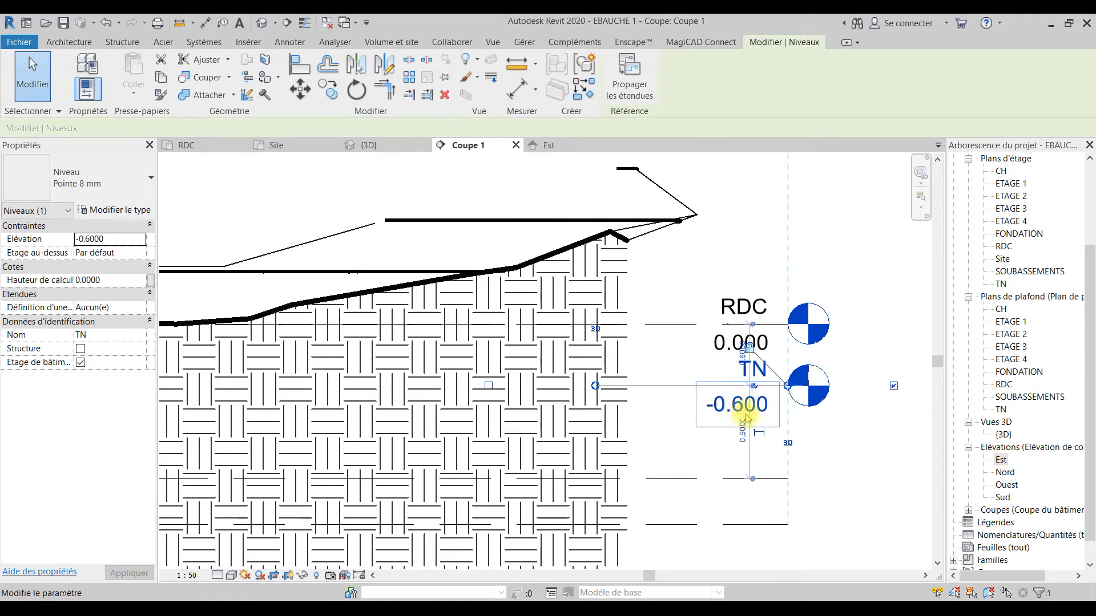
left_click(766, 411)
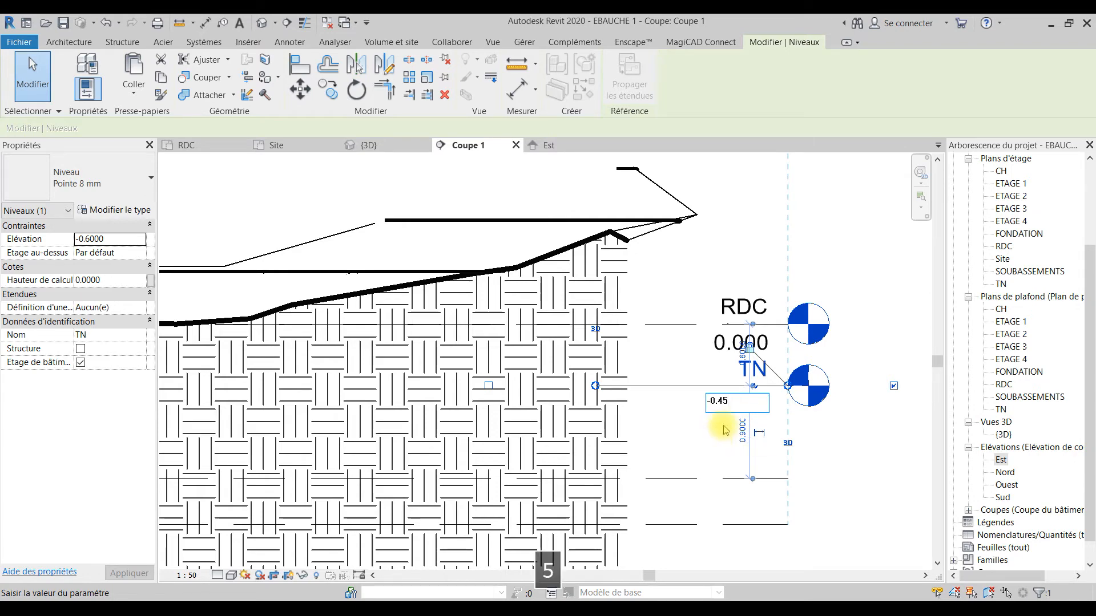
key("Return")
left_click(825, 460)
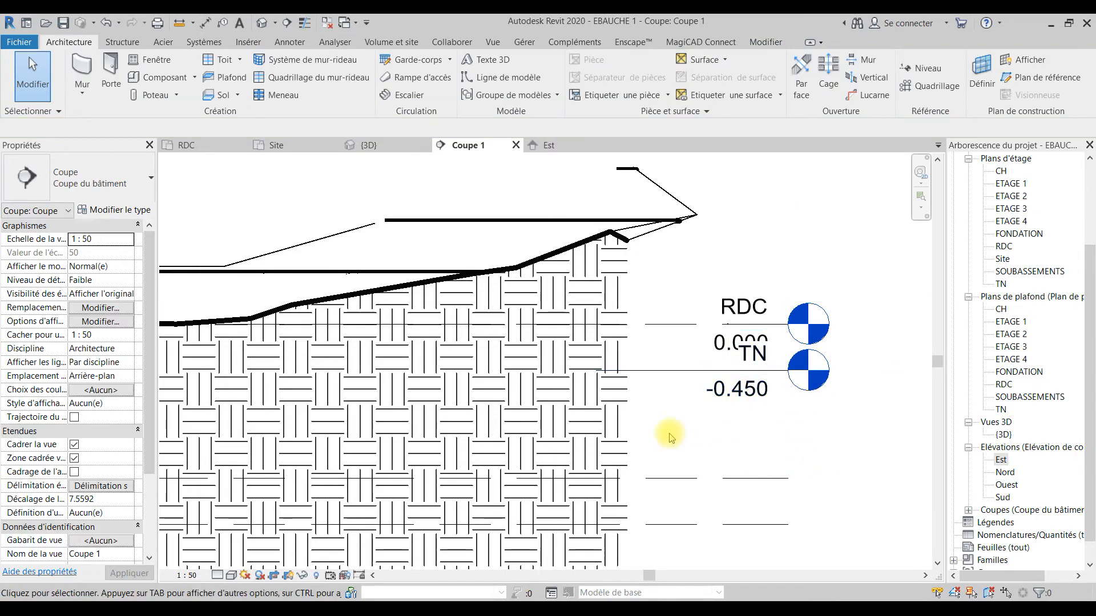
- Start editing the terrain surface selected in section Coupe 1 and switch to the Site plan to show its points
scroll(670, 437, "down", 5)
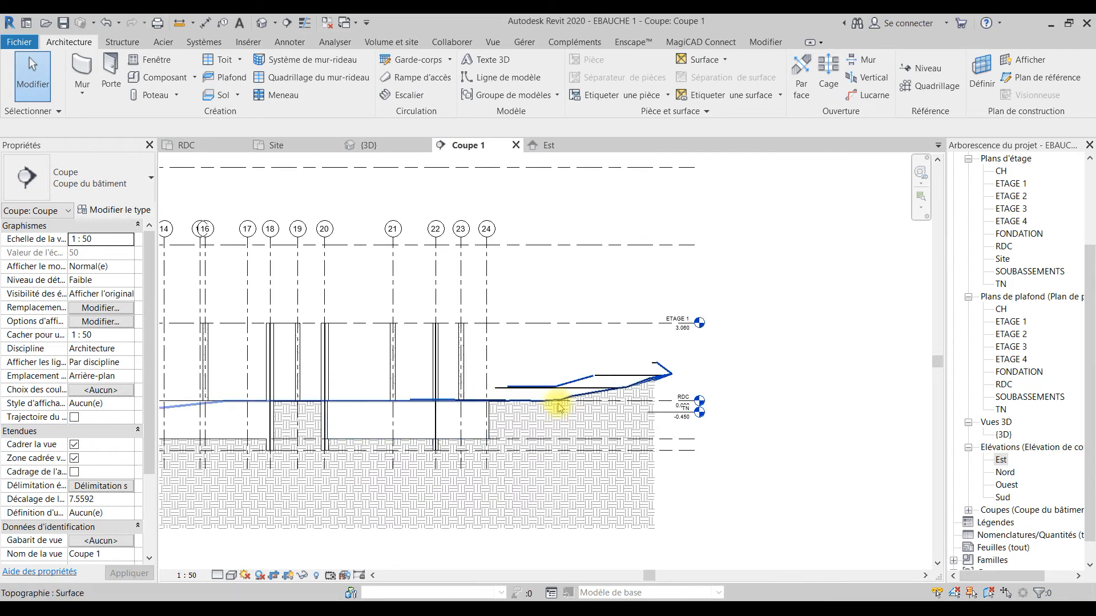
left_click(557, 404)
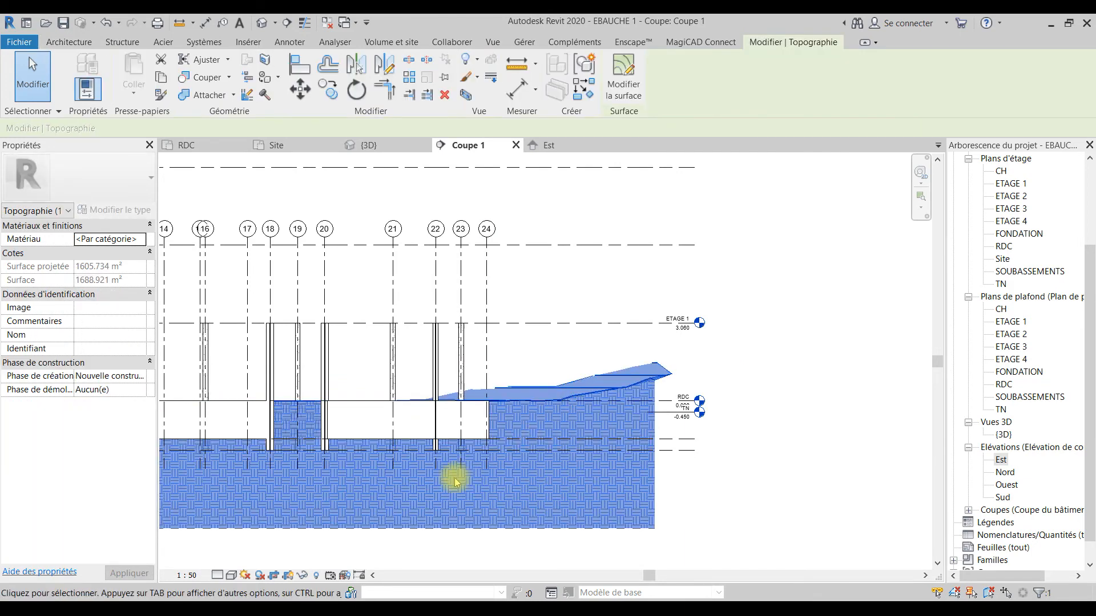
left_click(623, 77)
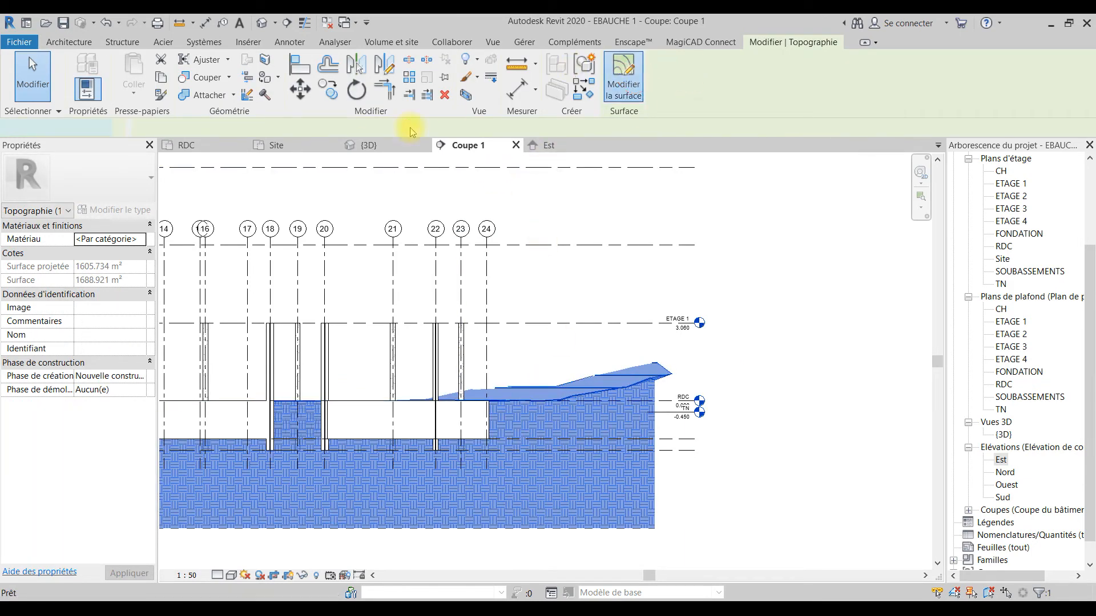
left_click(275, 145)
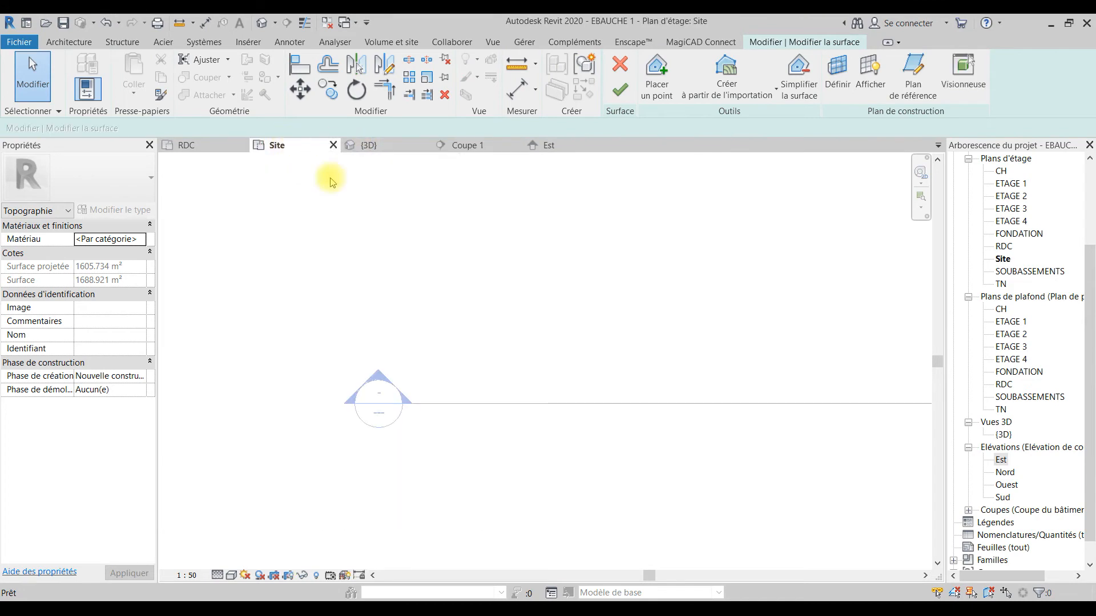
scroll(620, 368, "down", 6)
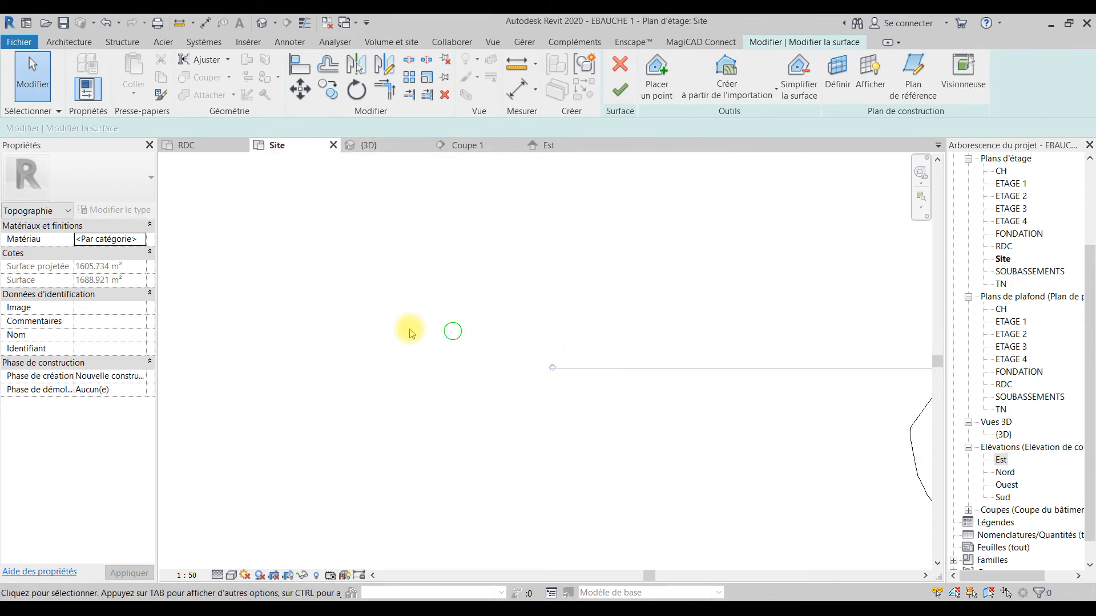
scroll(656, 363, "up", 5)
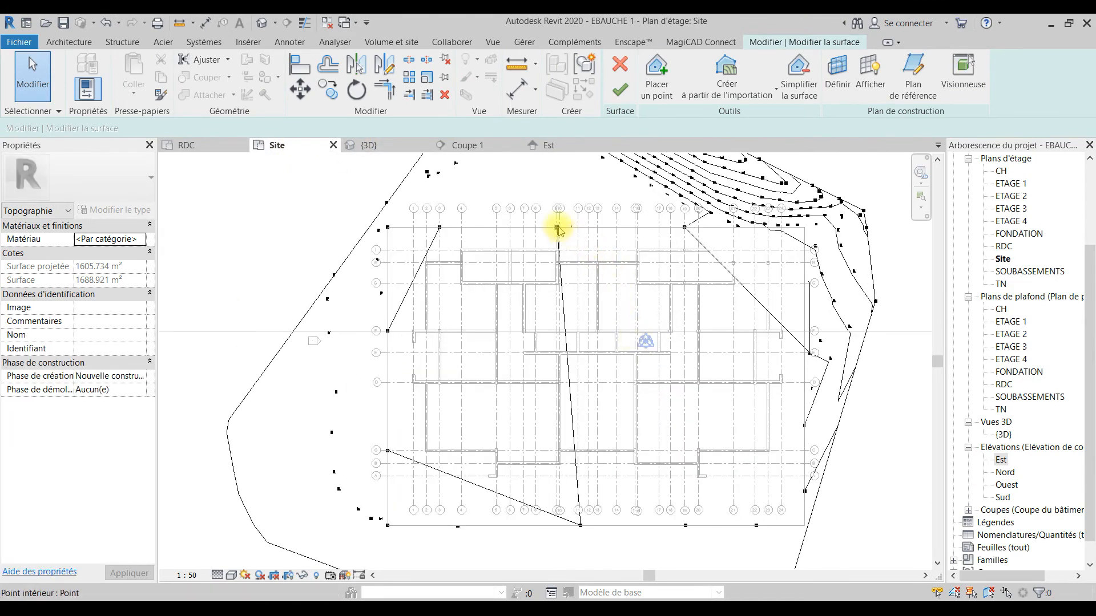
- Set the elevation of the points along the building platform's perimeter, except its lower-left corner, to -0.45
left_click(686, 227)
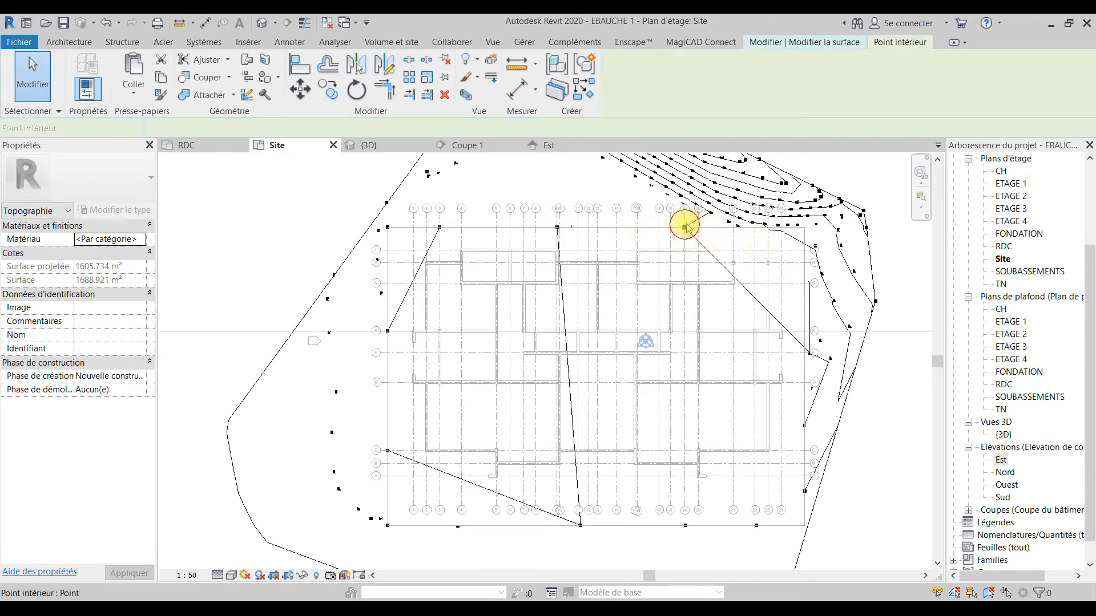
left_click(558, 228, "ctrl")
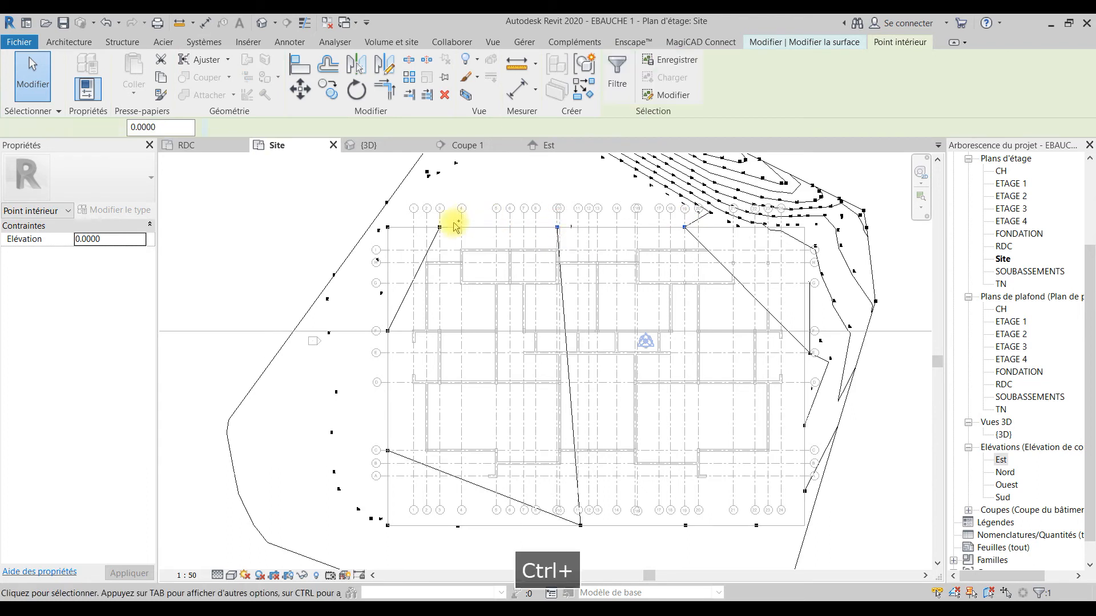
left_click(440, 227, "ctrl")
left_click(388, 331, "ctrl")
left_click(387, 451, "ctrl")
left_click(458, 526, "ctrl")
left_click(580, 526, "ctrl")
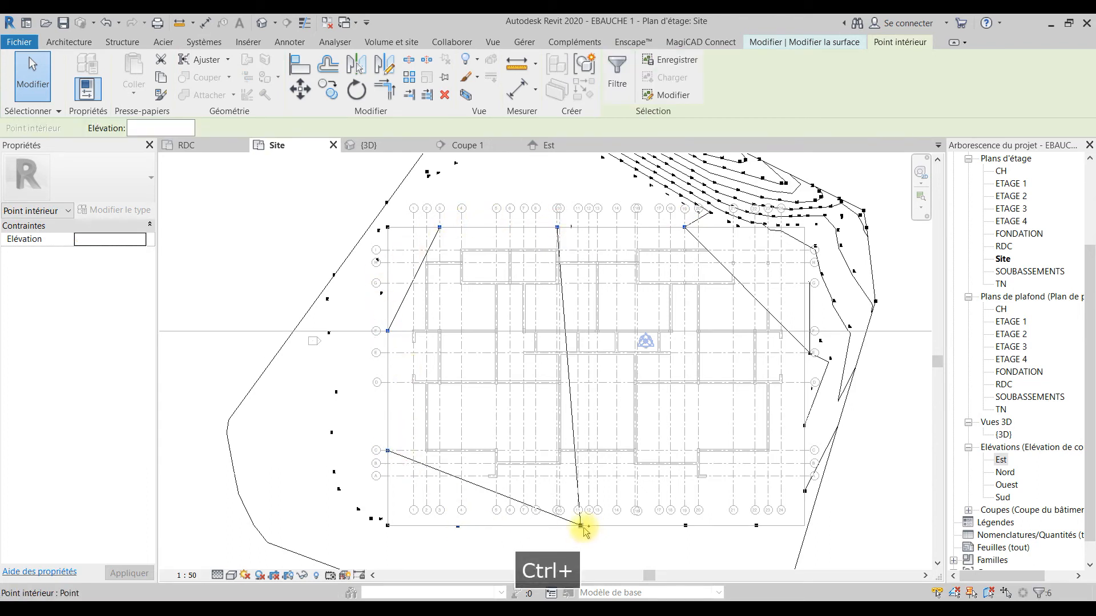
left_click(685, 525, "ctrl")
left_click(757, 525, "ctrl")
left_click(805, 491, "ctrl")
left_click(804, 425, "ctrl")
left_click(810, 354, "ctrl")
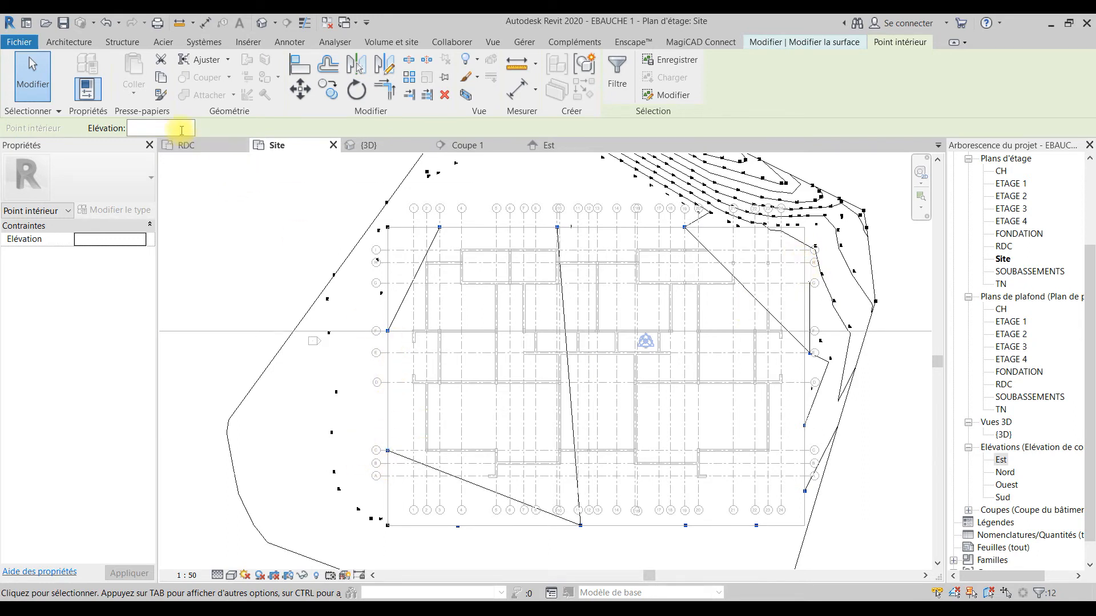
key("BackSpace")
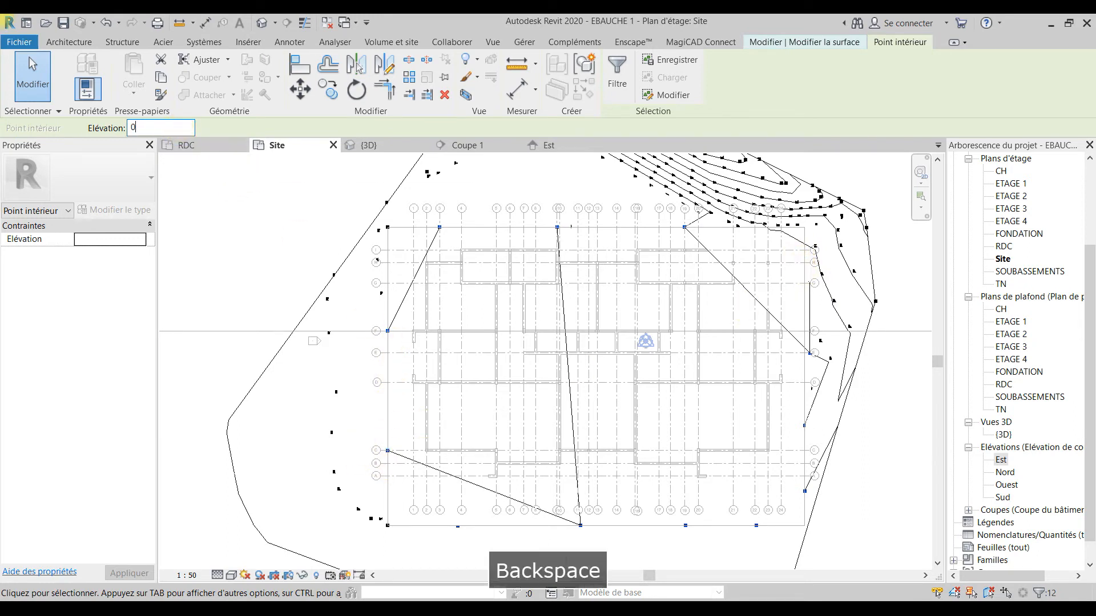
type("-0.45")
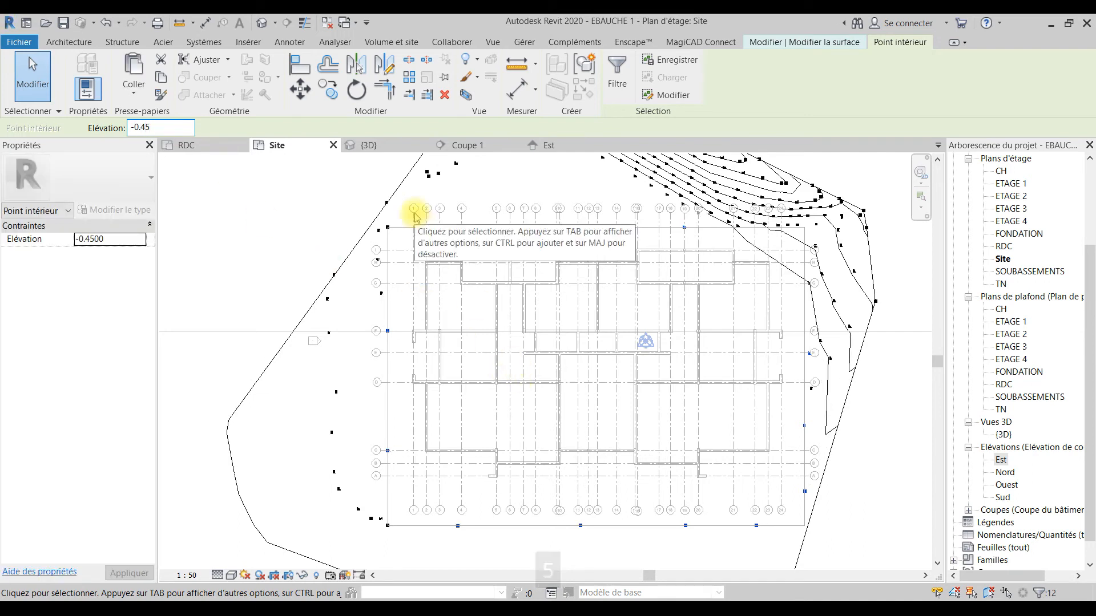
- Set the elevation of the platform's lower-left corner point to -0.45 and deselect it
left_click(388, 525)
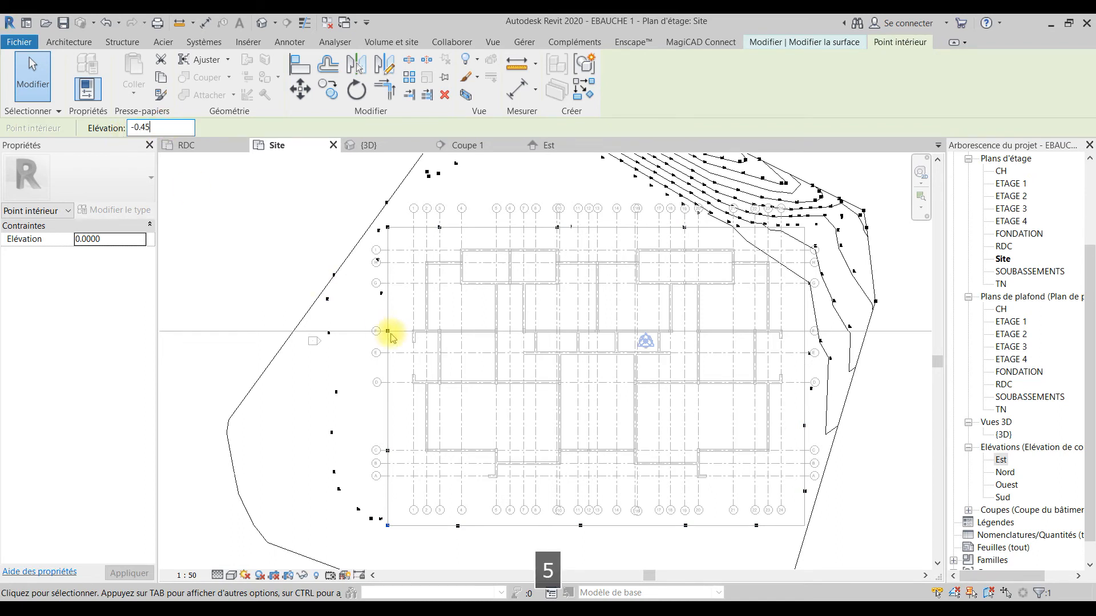
key("Return")
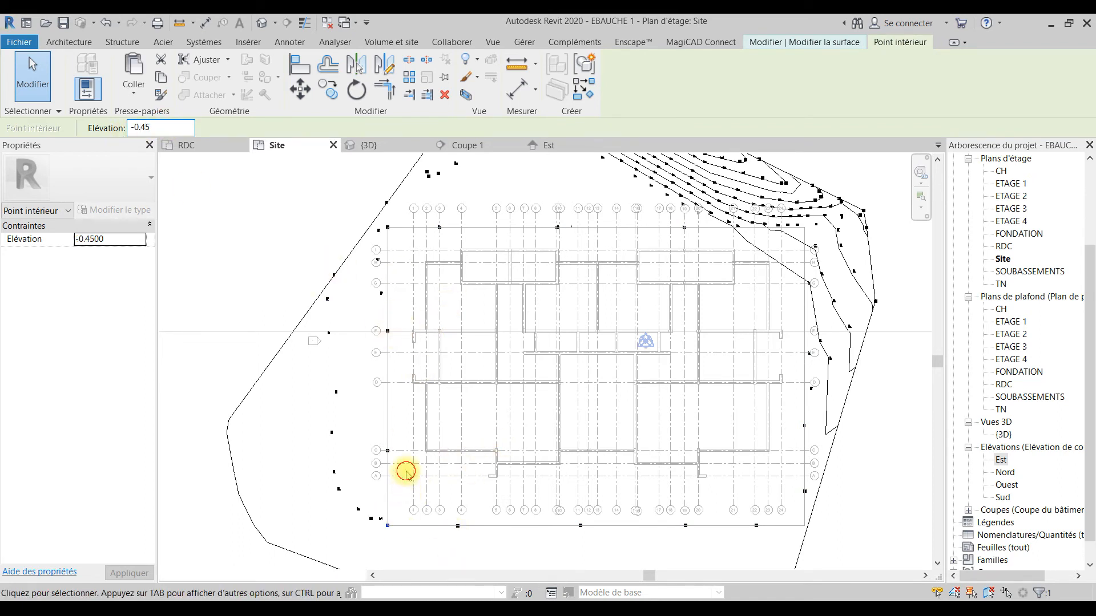
left_click(406, 472)
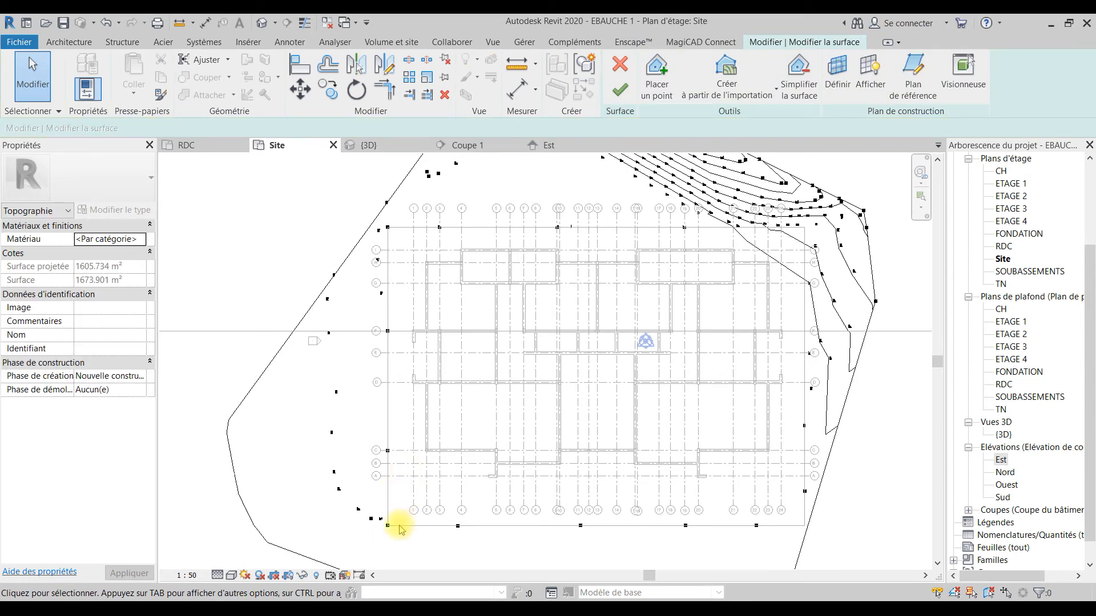
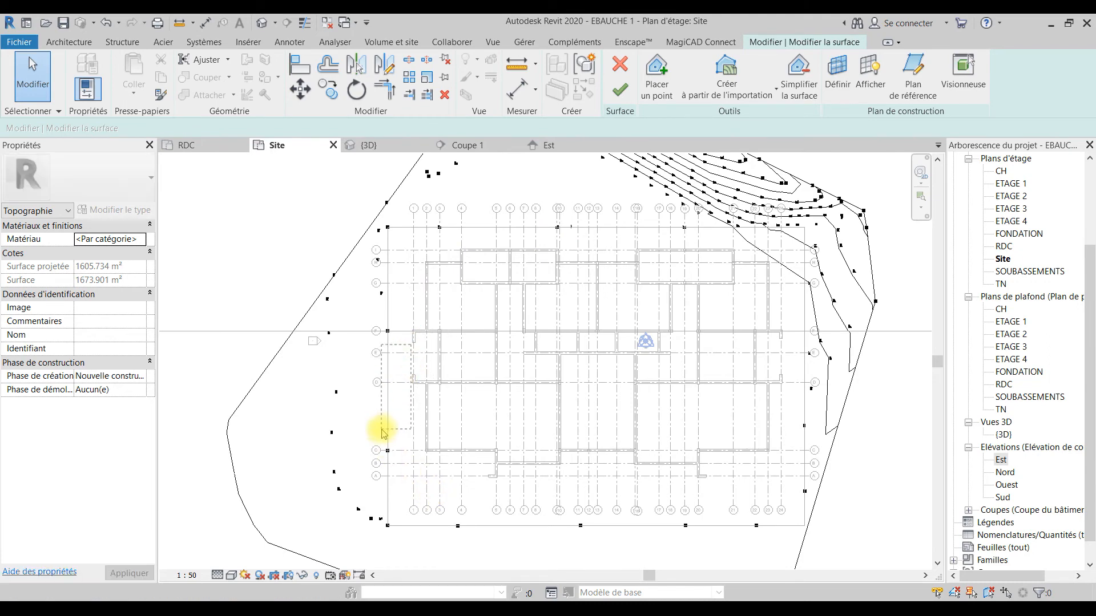
- Check the elevations of the platform points along the lower and right edges, and finish editing the surface
left_click_drag(461, 504, 434, 537)
left_click_drag(752, 486, 445, 546)
left_click_drag(810, 406, 783, 495)
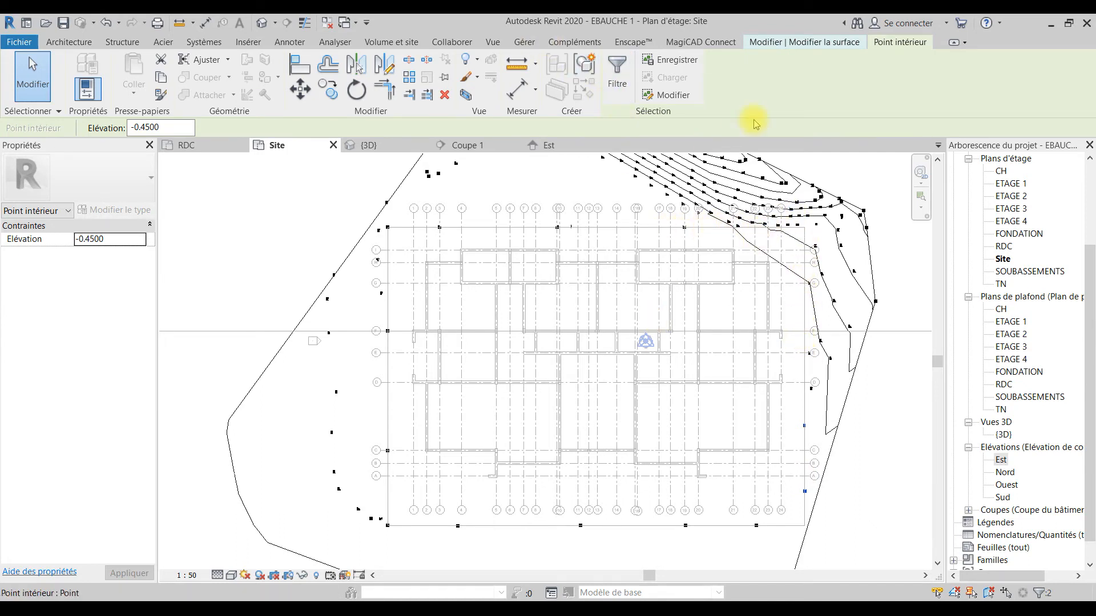
key("Escape")
left_click(610, 83)
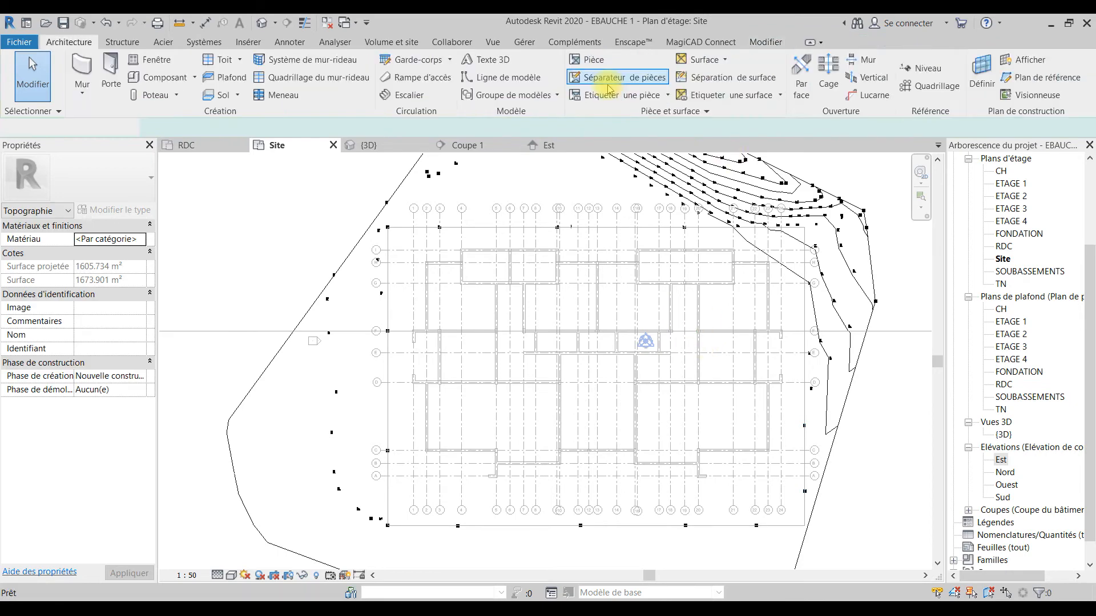
- Examine the reshaped terrain in the 3D view and along section Coupe 1, comparing the platform with the TN level
left_click(365, 145)
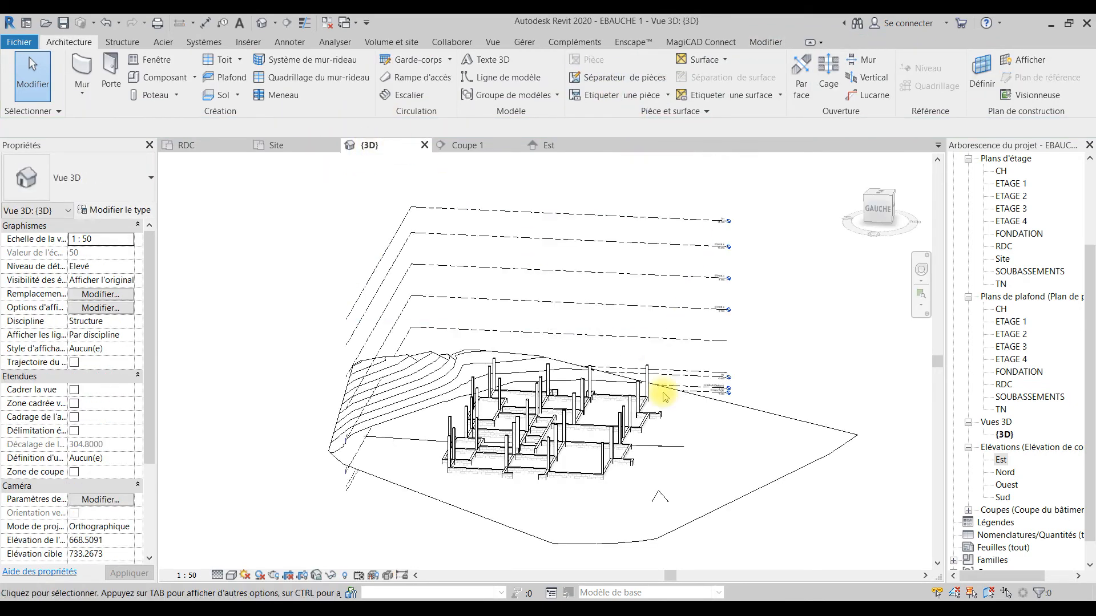
middle_click_drag(602, 442, 423, 392, "shift")
left_click(488, 146)
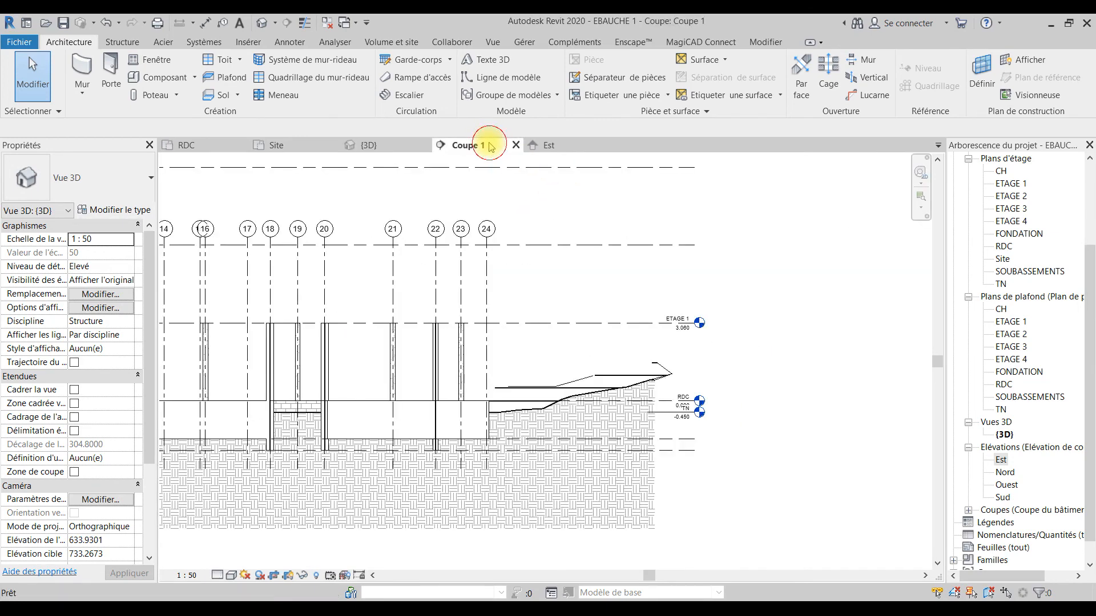
scroll(563, 435, "up", 3)
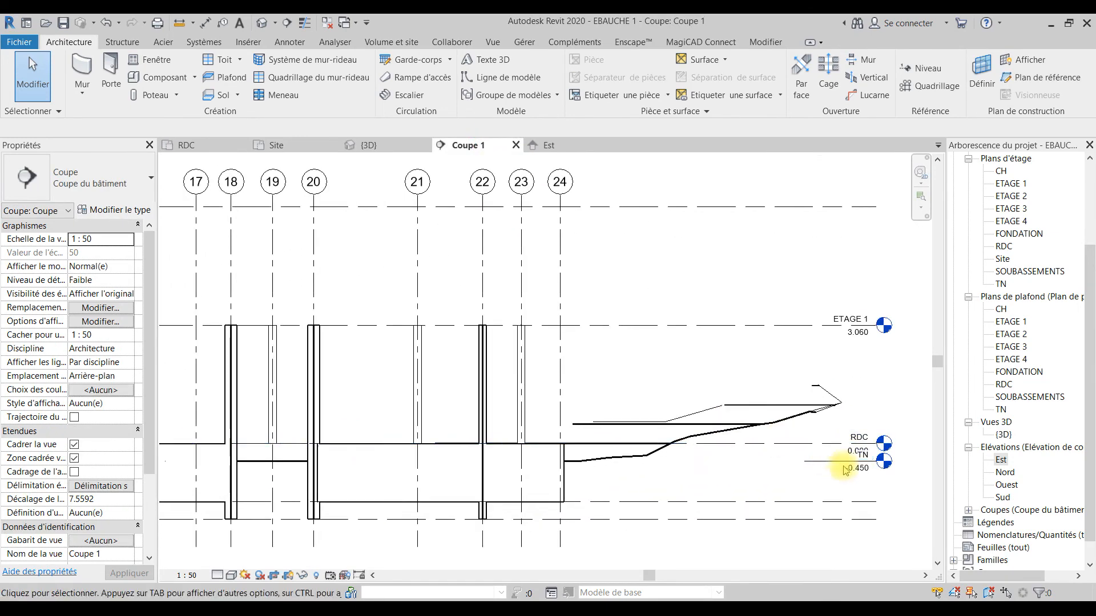
scroll(872, 473, "up", 2)
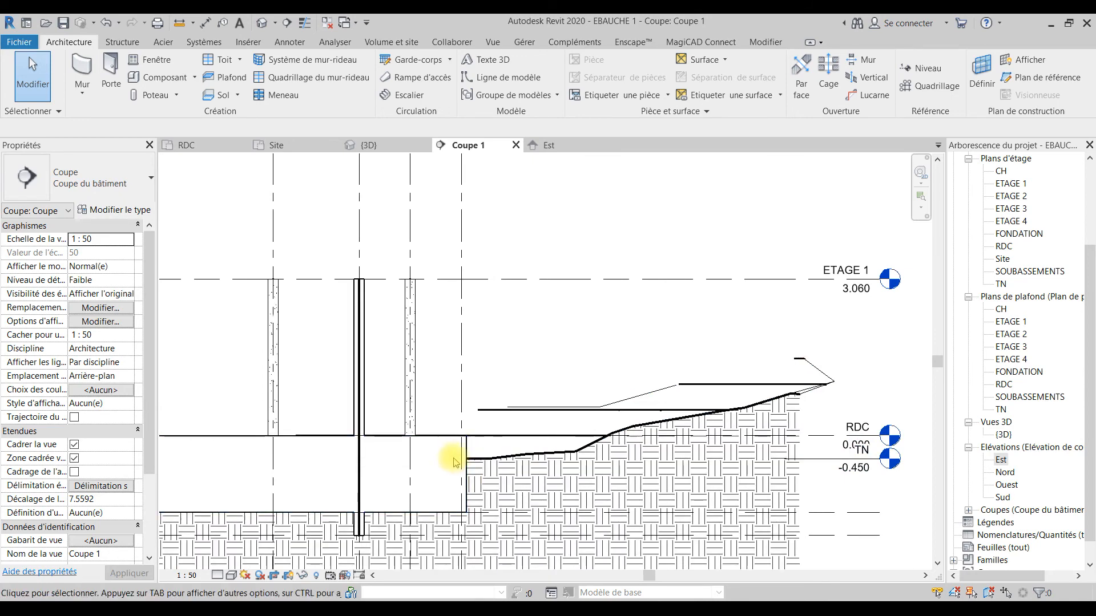
scroll(484, 439, "down", 8)
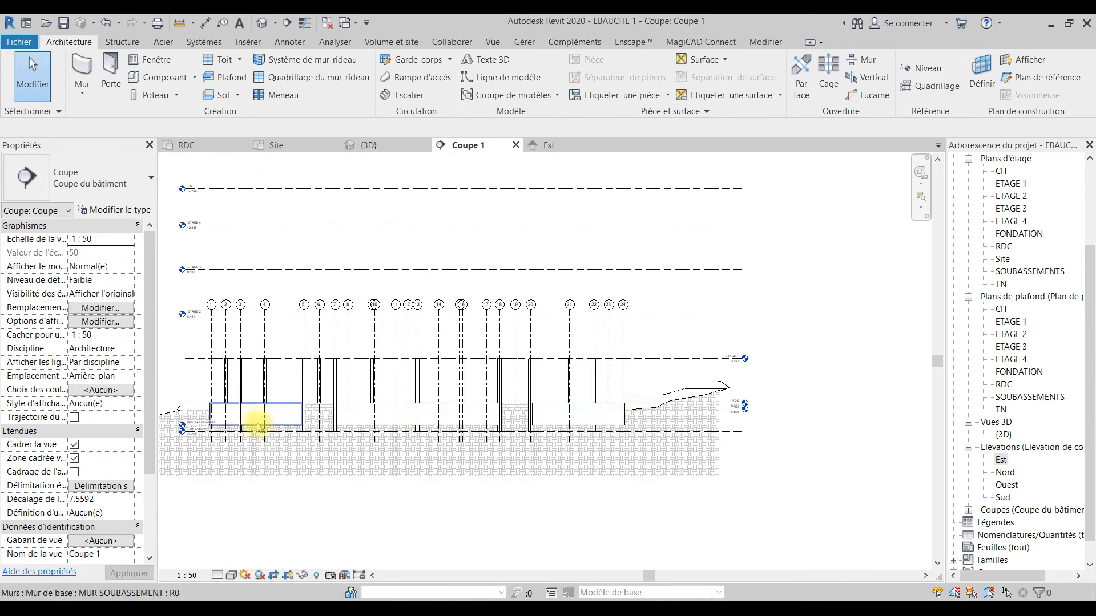
scroll(299, 411, "up", 6)
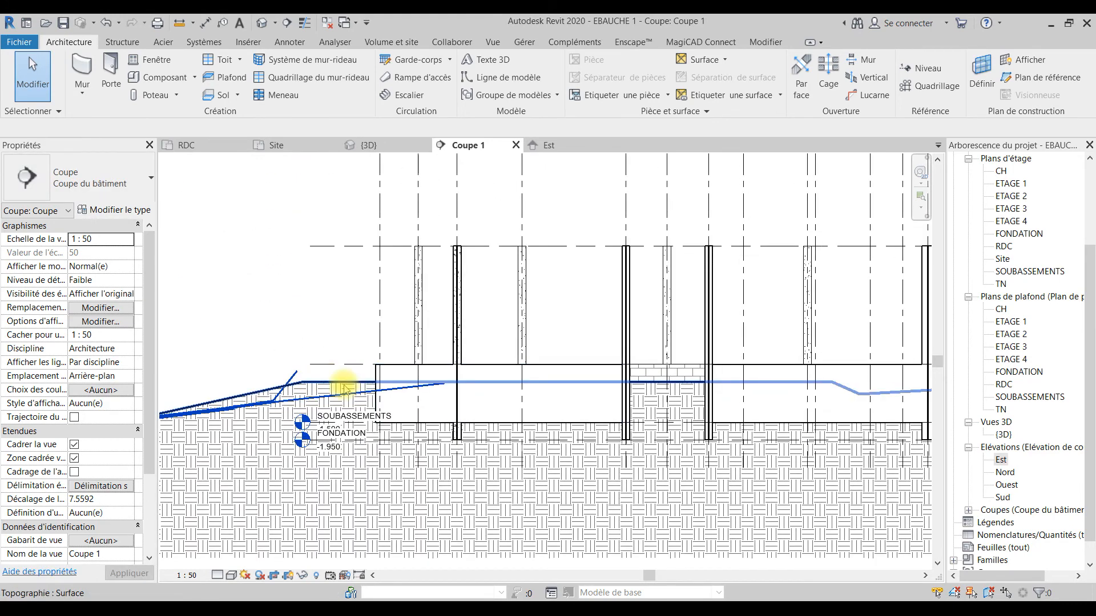
- Highlight the terrain surface in section Coupe 1 and inspect its slopes on both sides of the building and between the foundation walls
left_click(338, 385)
scroll(337, 385, "down", 1)
scroll(338, 385, "down", 3)
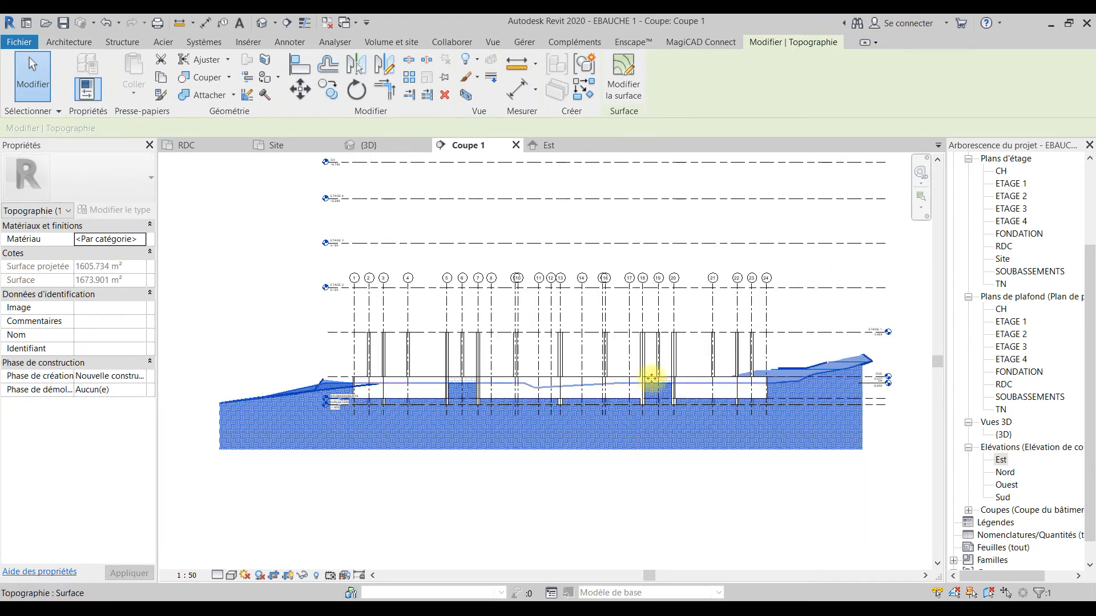
scroll(871, 393, "up", 2)
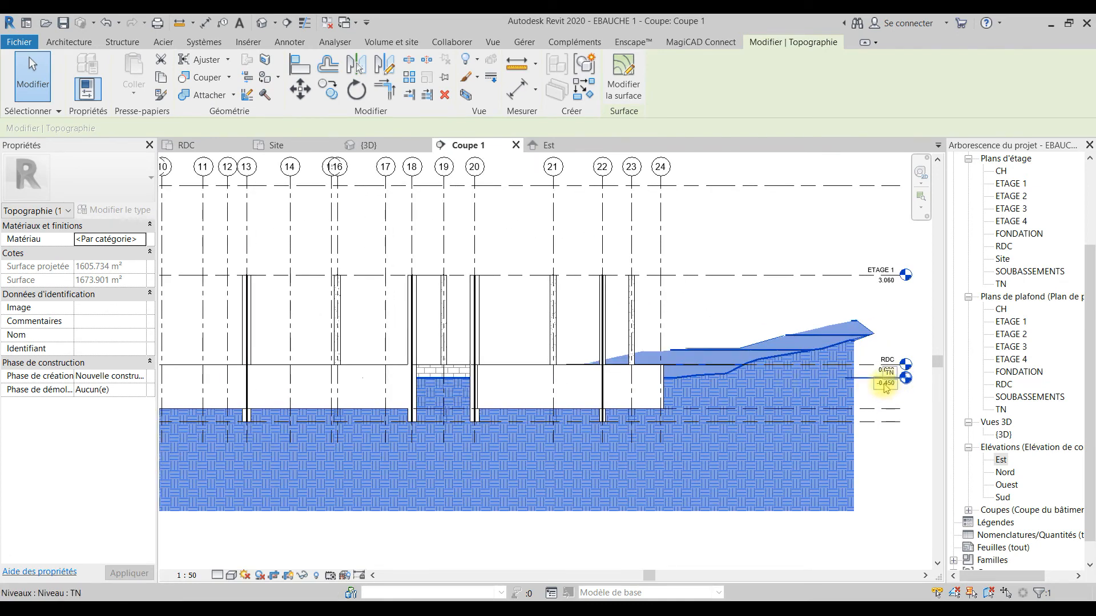
scroll(885, 387, "down", 2)
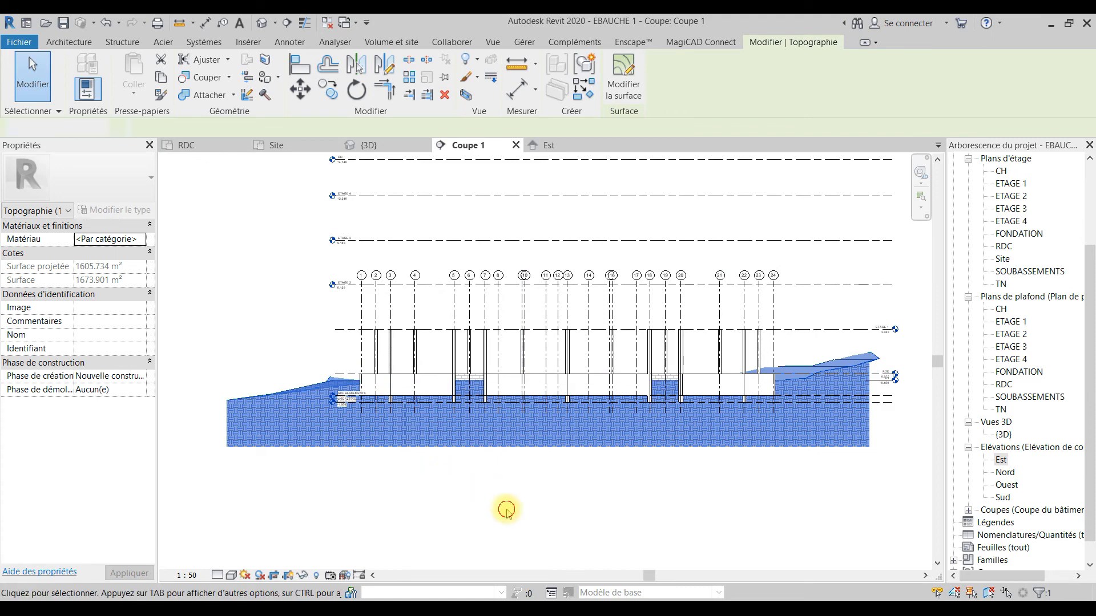
left_click(506, 509)
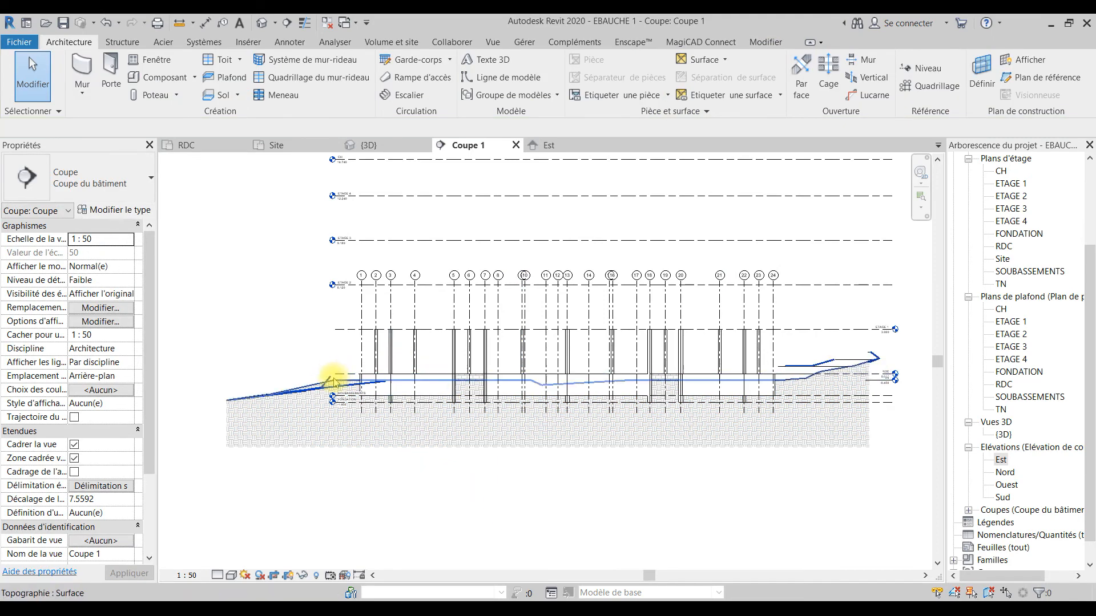
left_click(325, 382)
scroll(325, 383, "up", 2)
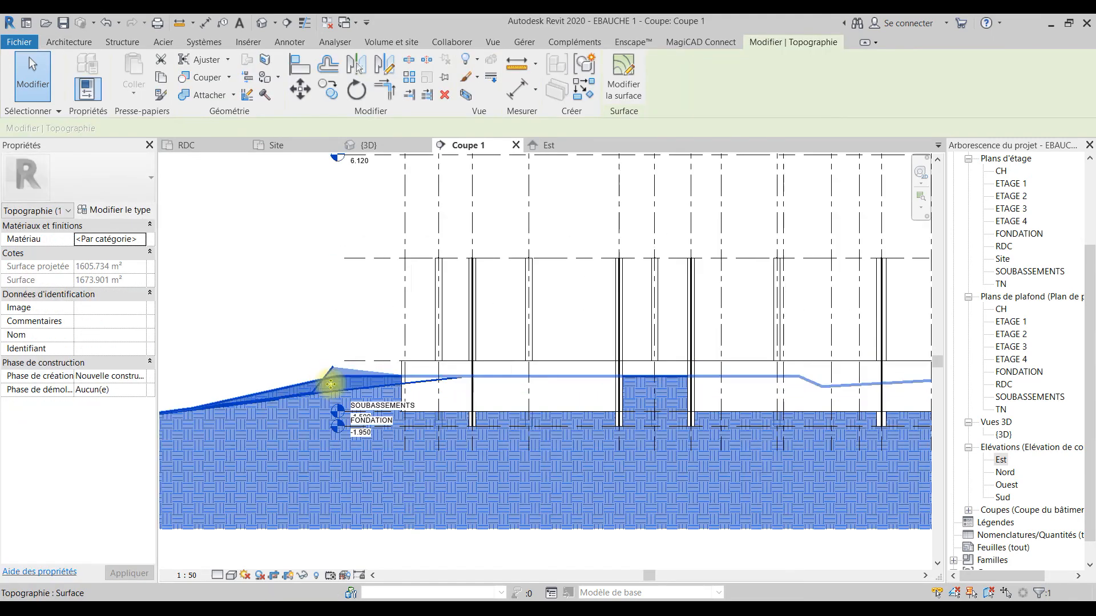
scroll(334, 378, "down", 5)
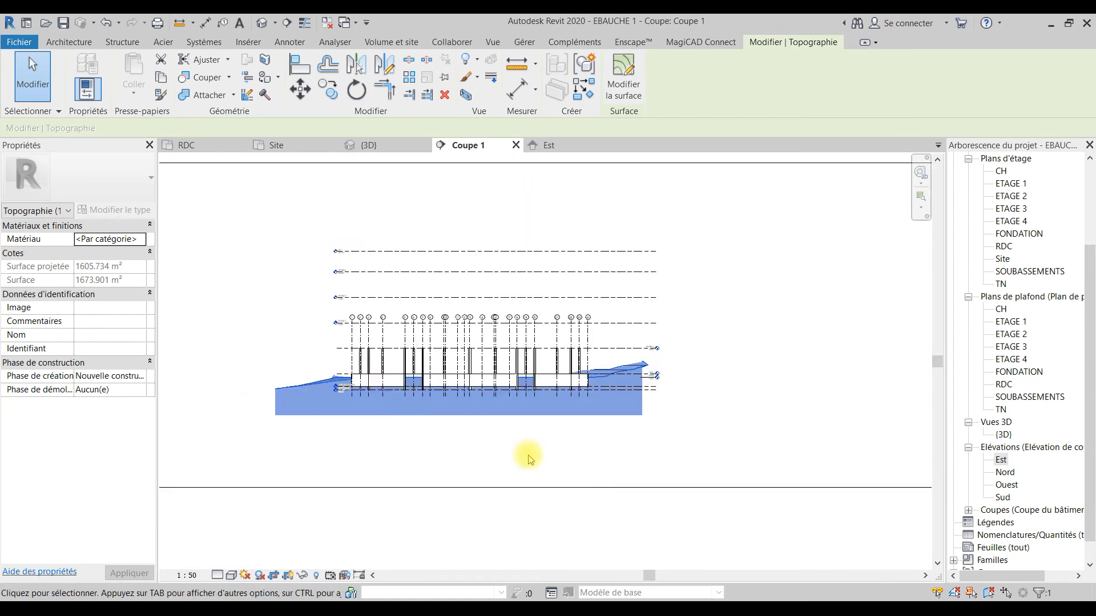
left_click(717, 423)
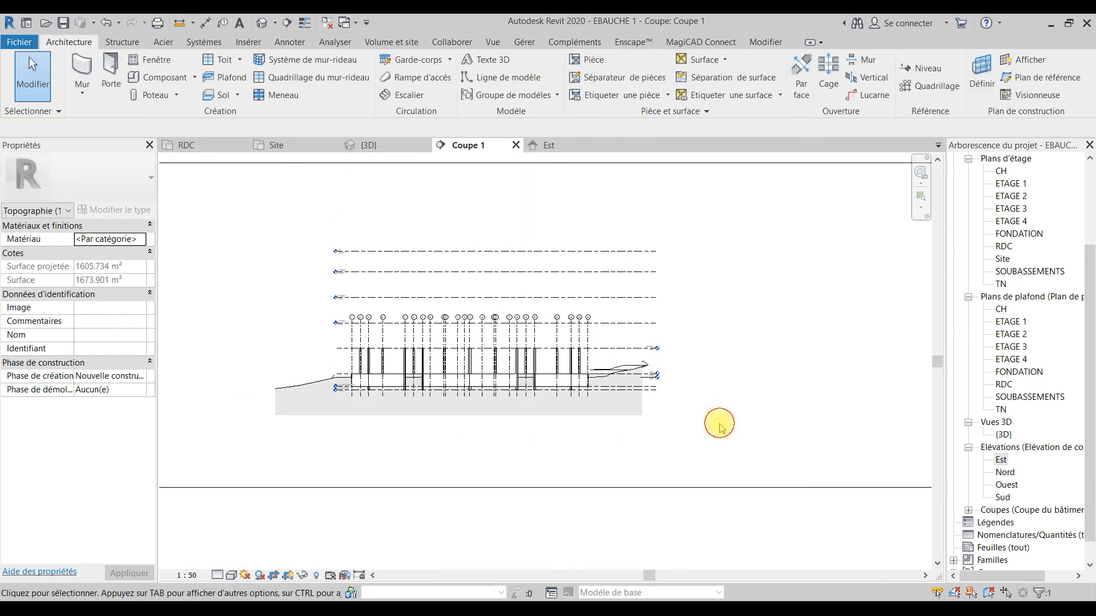
scroll(425, 399, "up", 2)
scroll(428, 348, "up", 3)
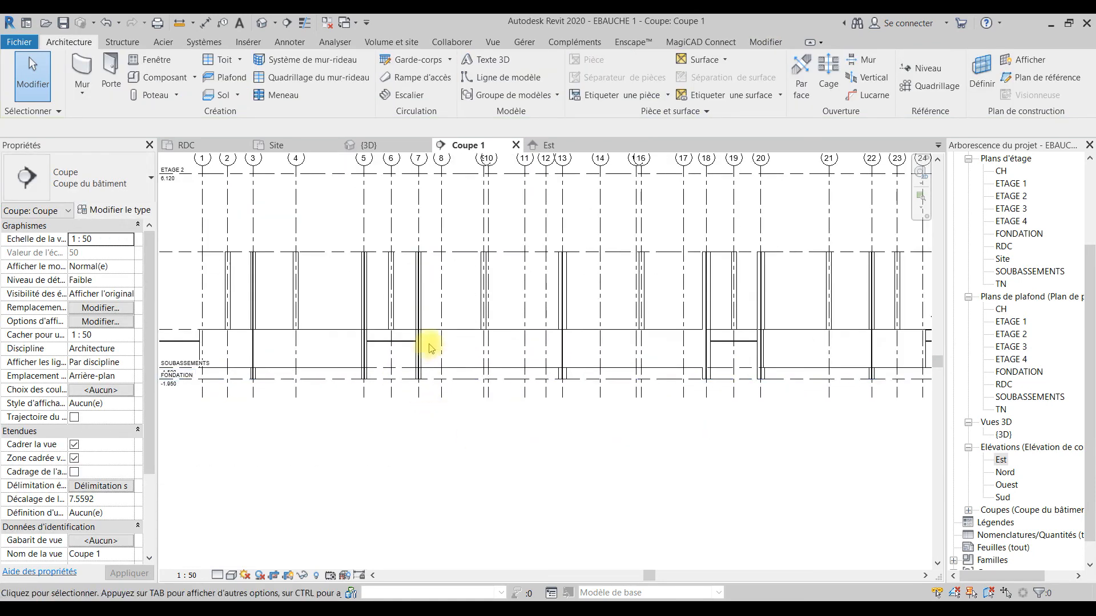
scroll(490, 392, "down", 3)
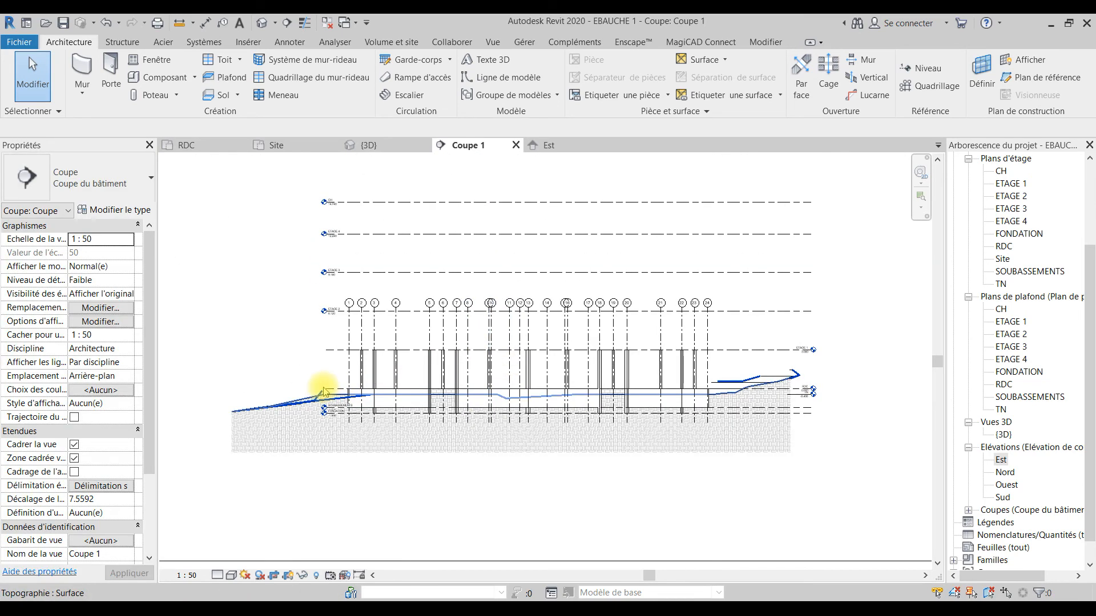
- Try the creation phase Existant on the terrain surface in section Coupe 1, and set it back to Nouvelle construction
left_click(301, 403)
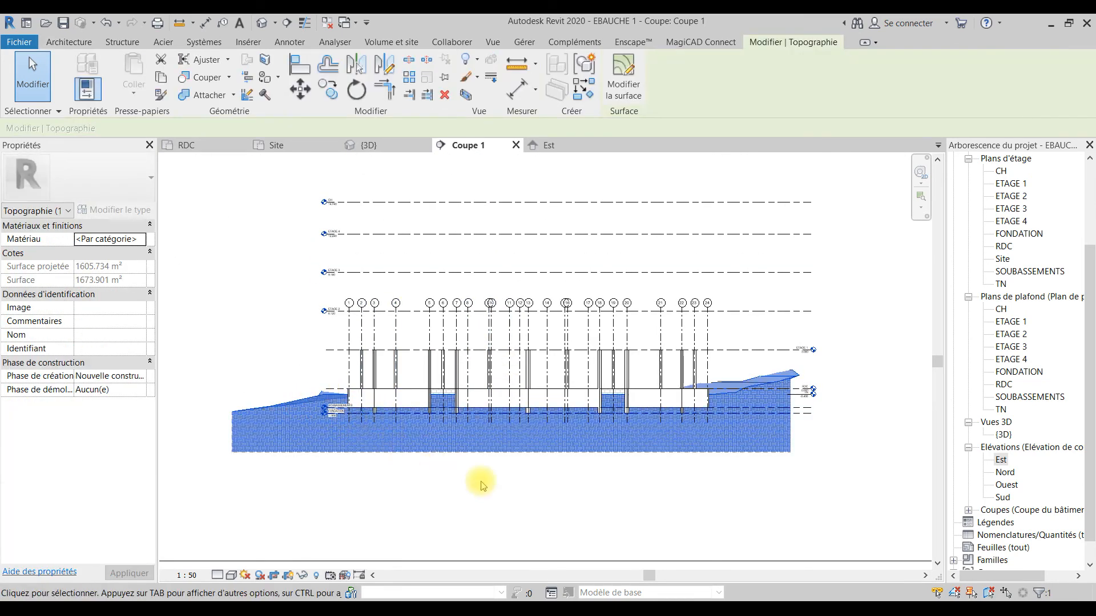
left_click(141, 379)
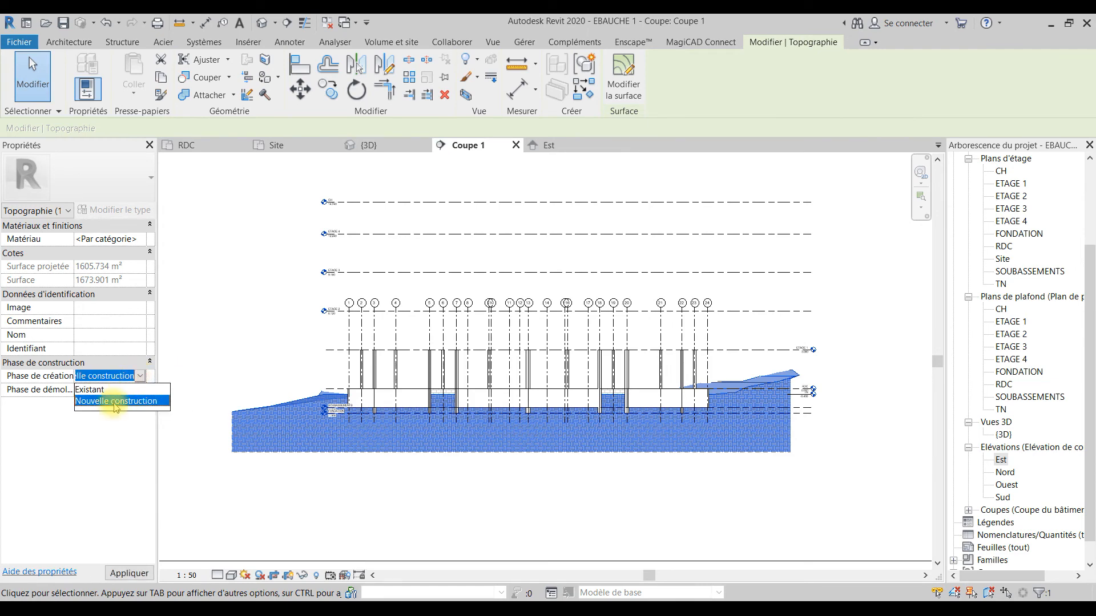
left_click(94, 389)
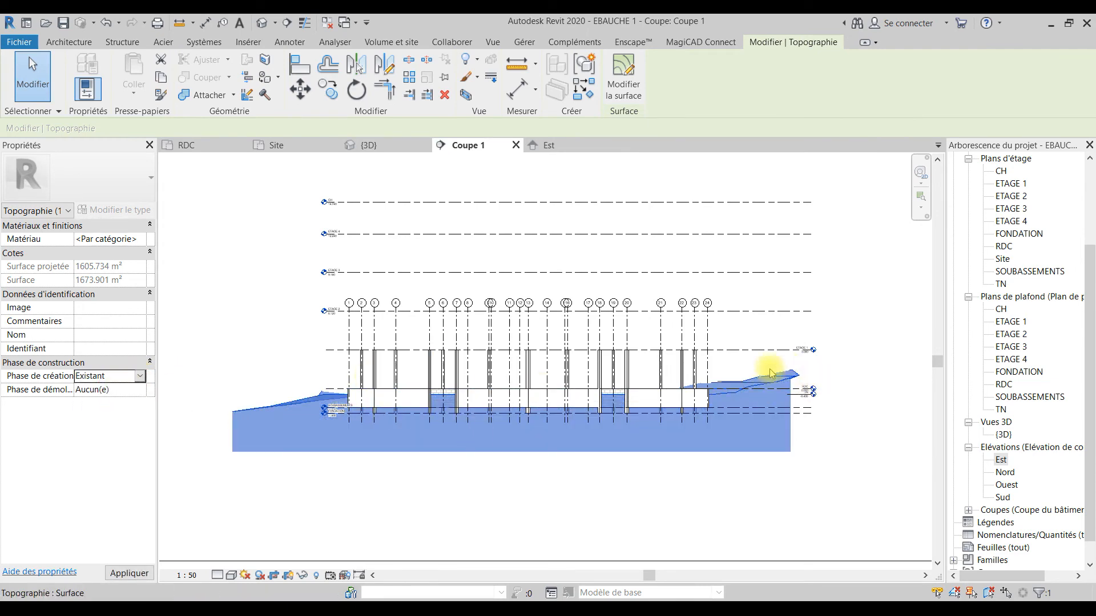
left_click(139, 380)
left_click(98, 393)
left_click(612, 524)
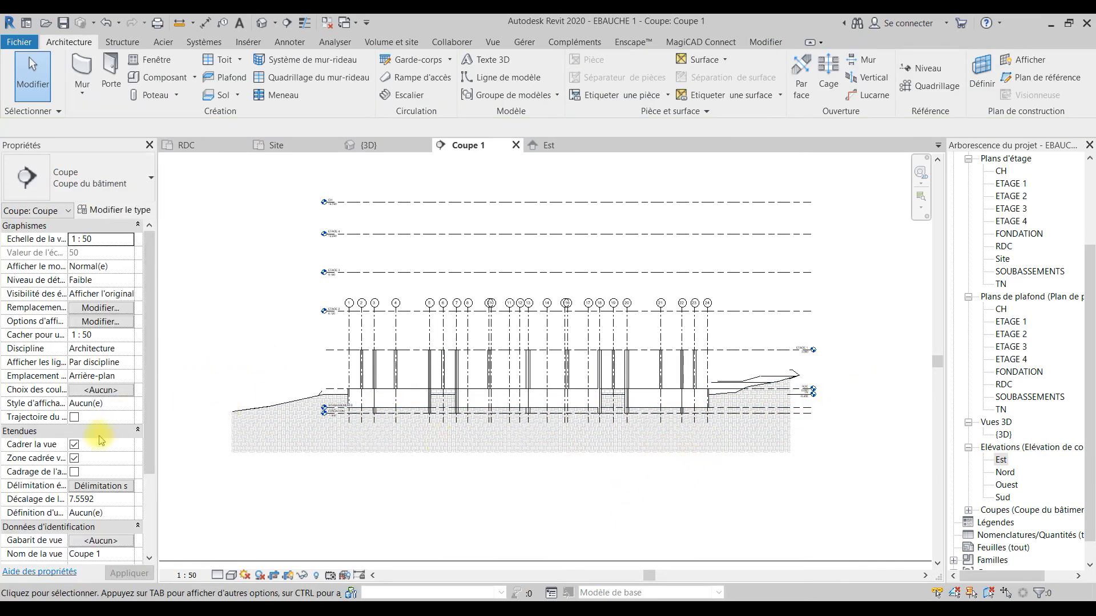
- Check the phase settings and properties of the terrain surface and of the Coupe 1 and Site views
scroll(100, 439, "down", 3)
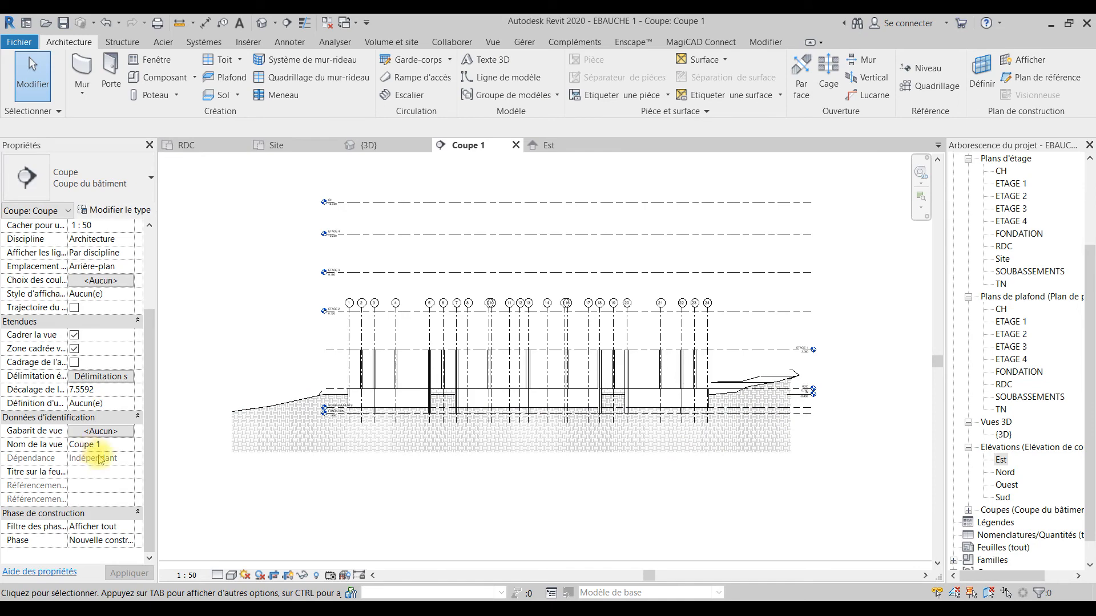
left_click(288, 414)
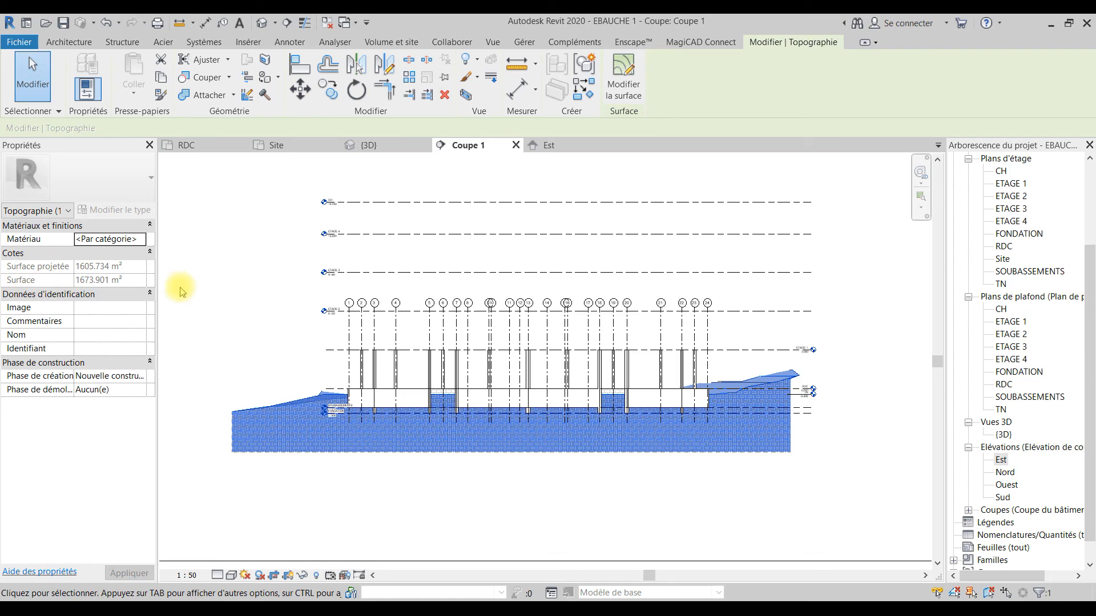
left_click(640, 528)
left_click(257, 417)
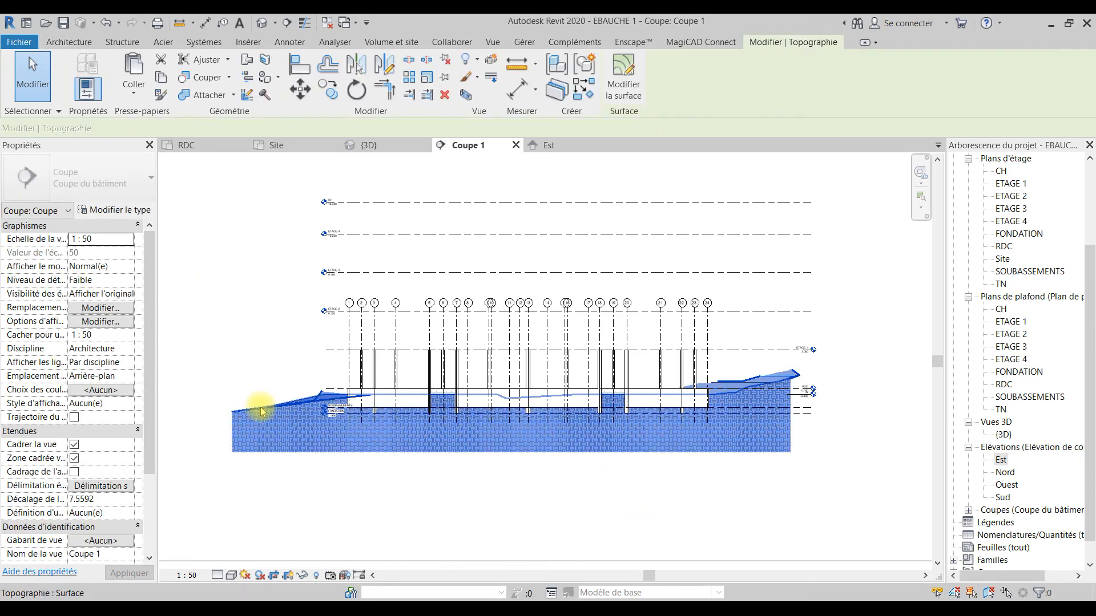
left_click(238, 351)
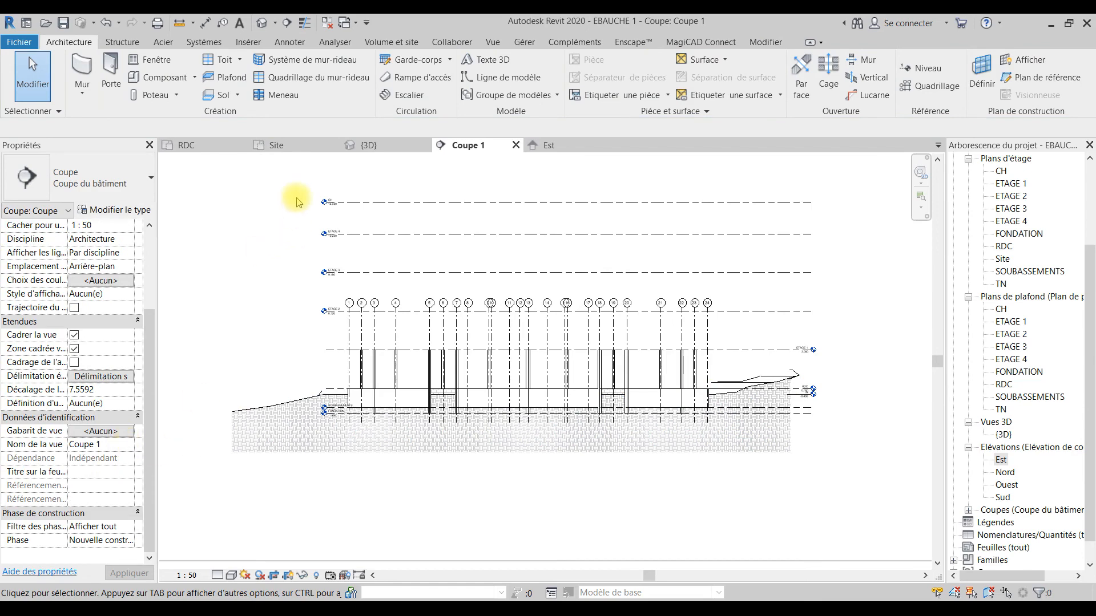
left_click(298, 145)
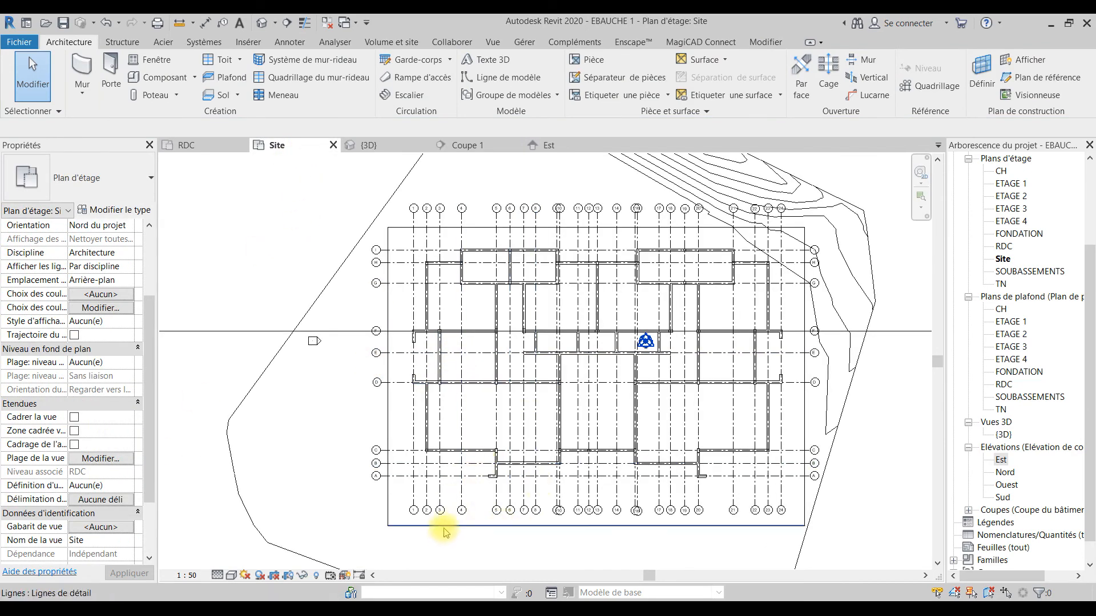
left_click(262, 527)
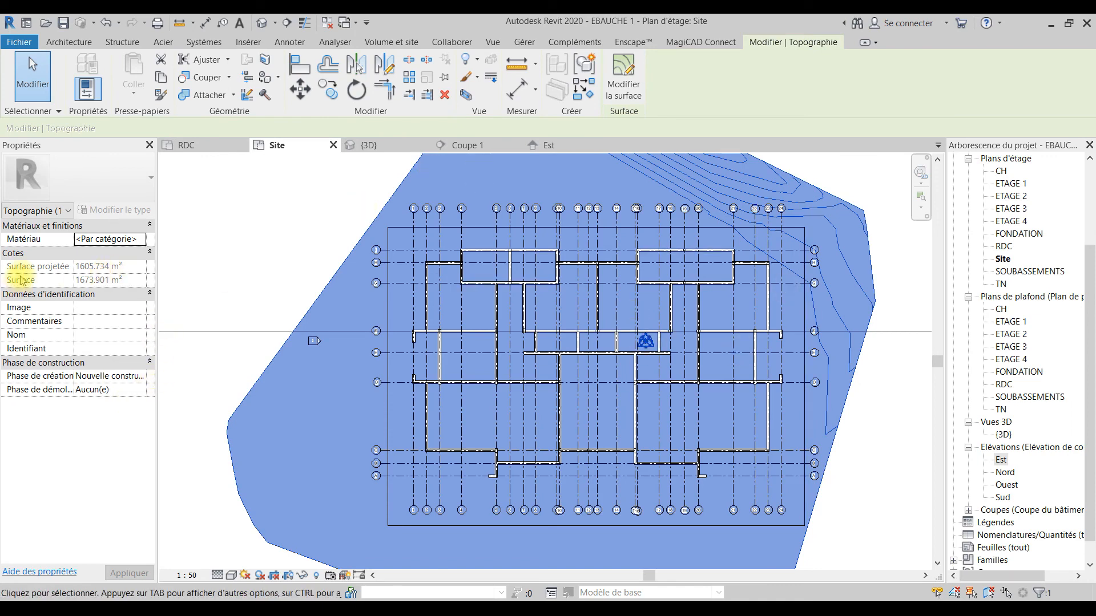
middle_click_drag(728, 470, 685, 451)
left_click(892, 411)
scroll(67, 484, "down", 5)
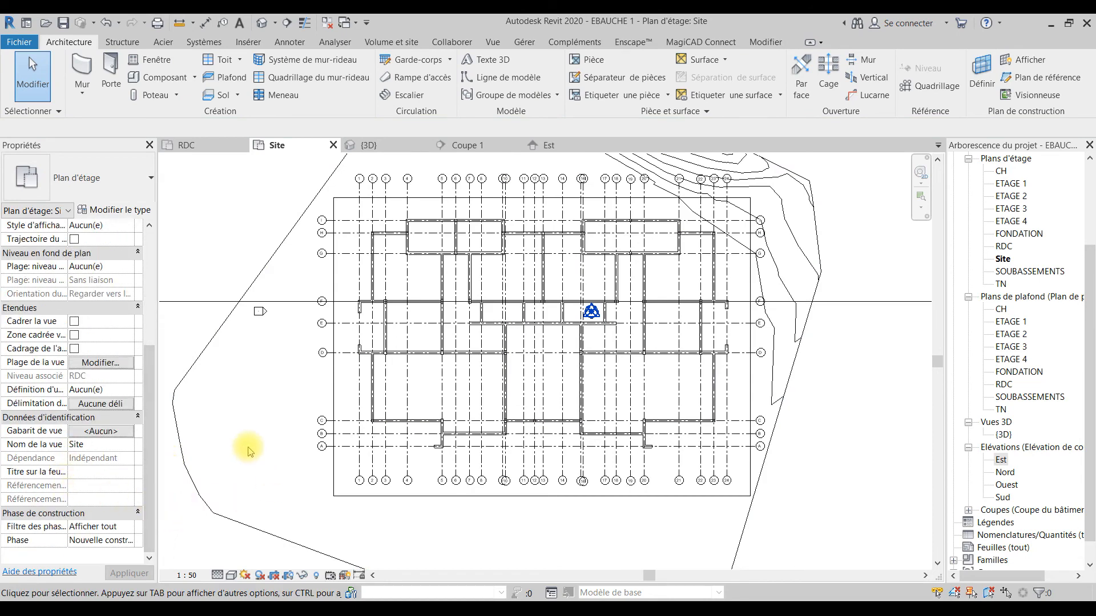
- Select the terrain surface in the Site plan and open it for surface editing
left_click(769, 185)
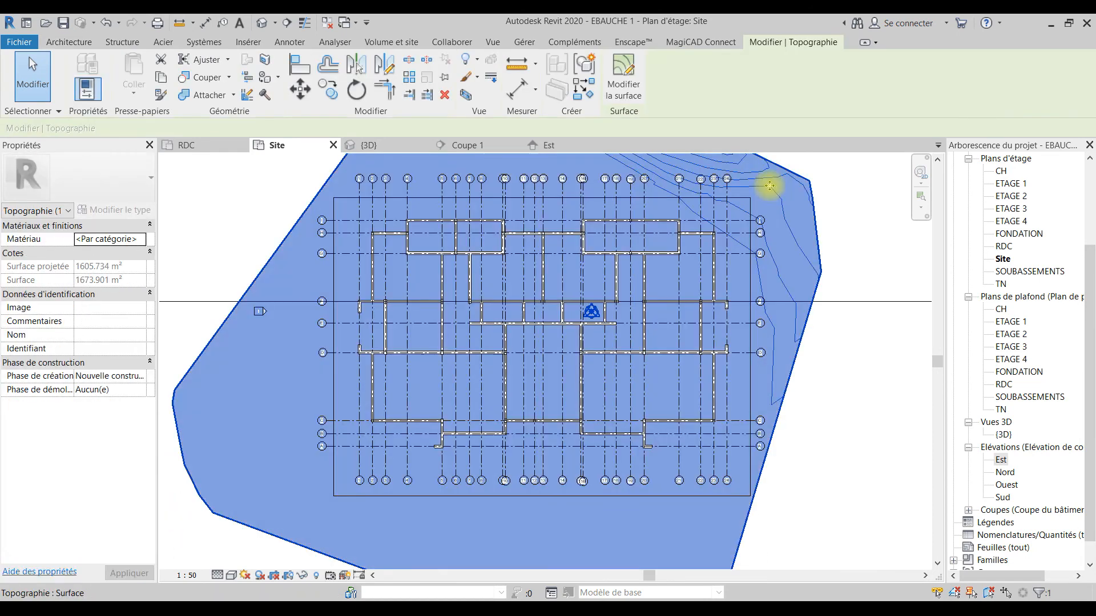
left_click(833, 420)
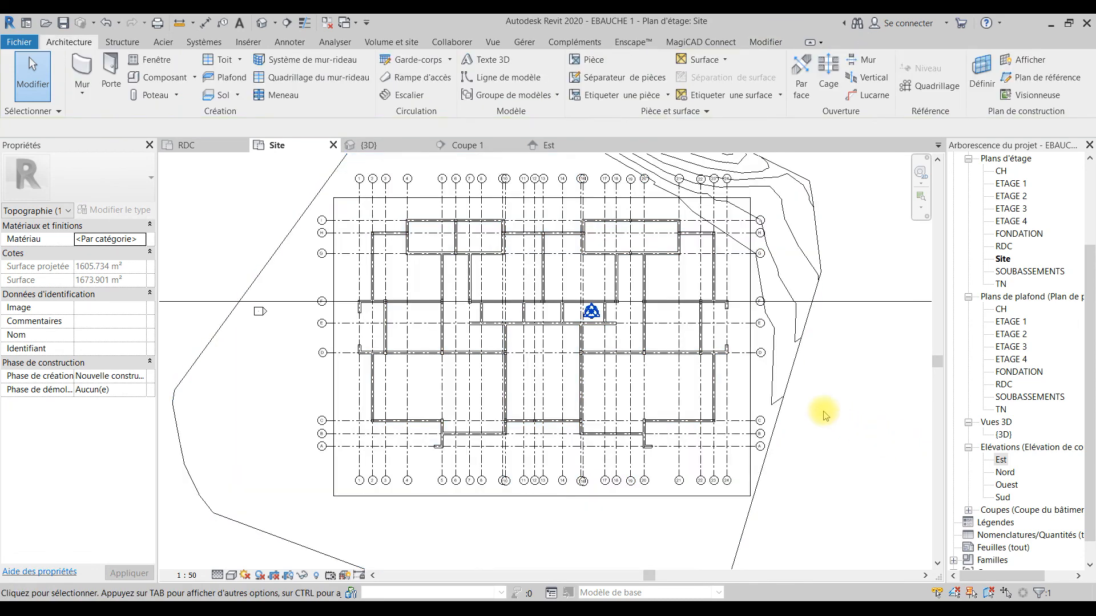
left_click(789, 382)
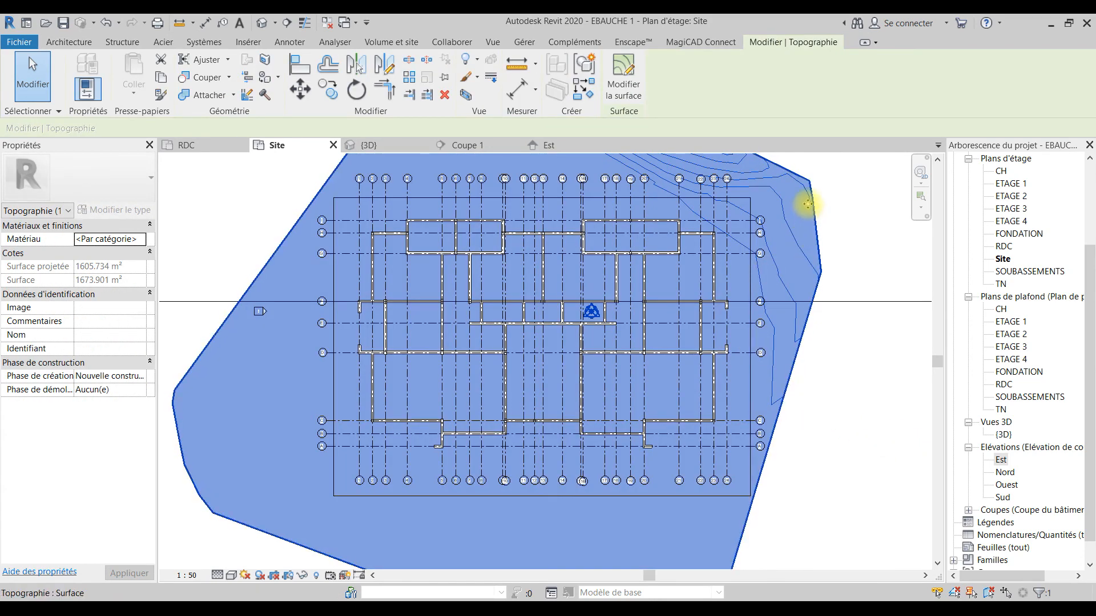
left_click(623, 72)
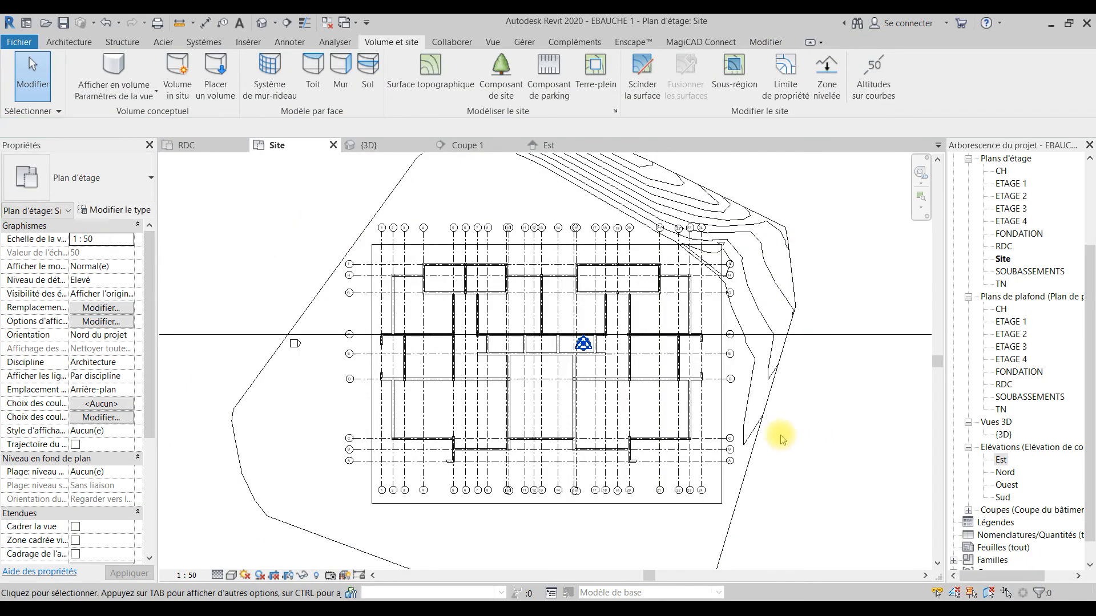
- Show the whole terrain in the 3D view with the visual style Couleurs uniformes
left_click(377, 145)
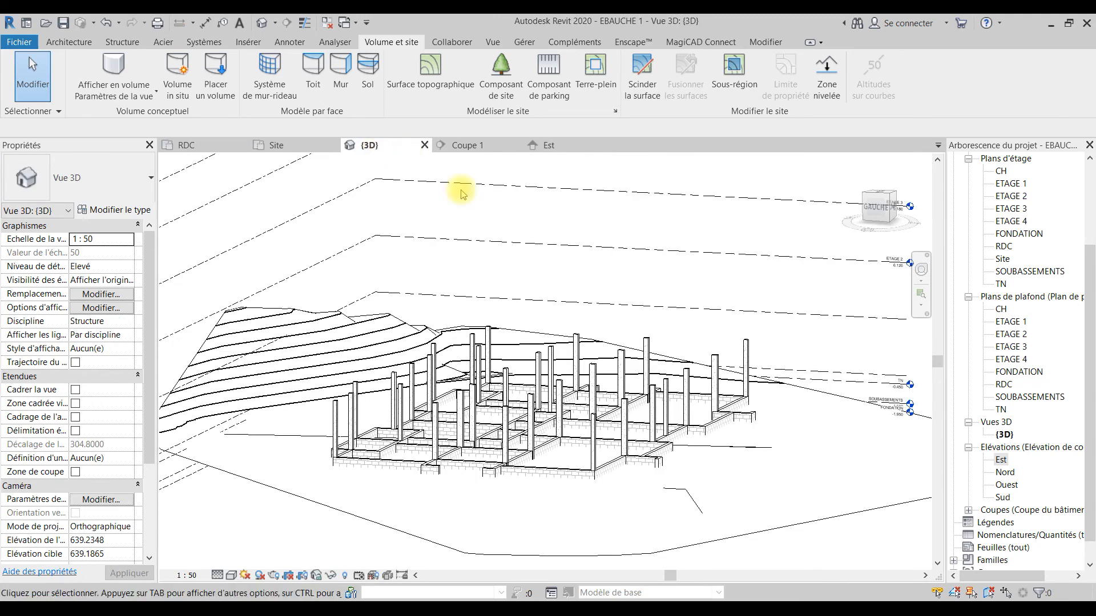
scroll(641, 438, "down", 3)
middle_click_drag(721, 467, 685, 464)
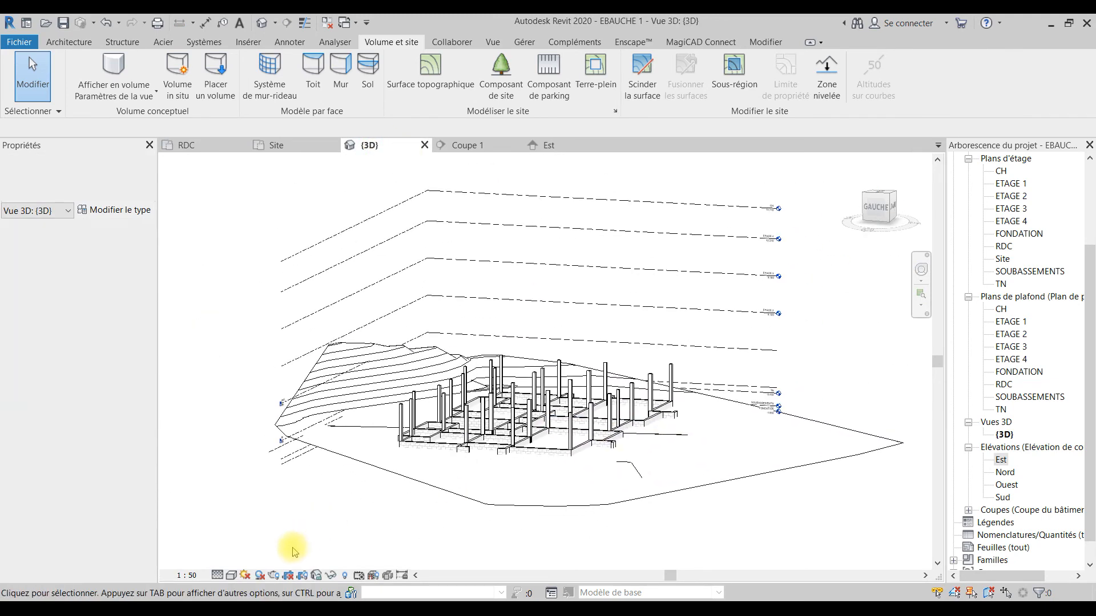
left_click(232, 578)
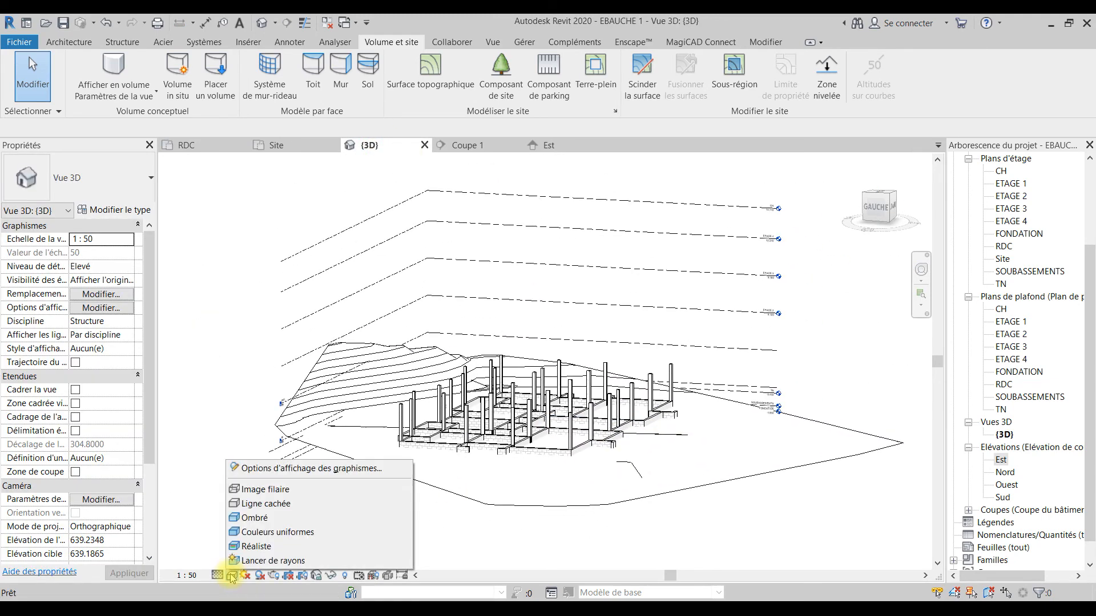
left_click(274, 537)
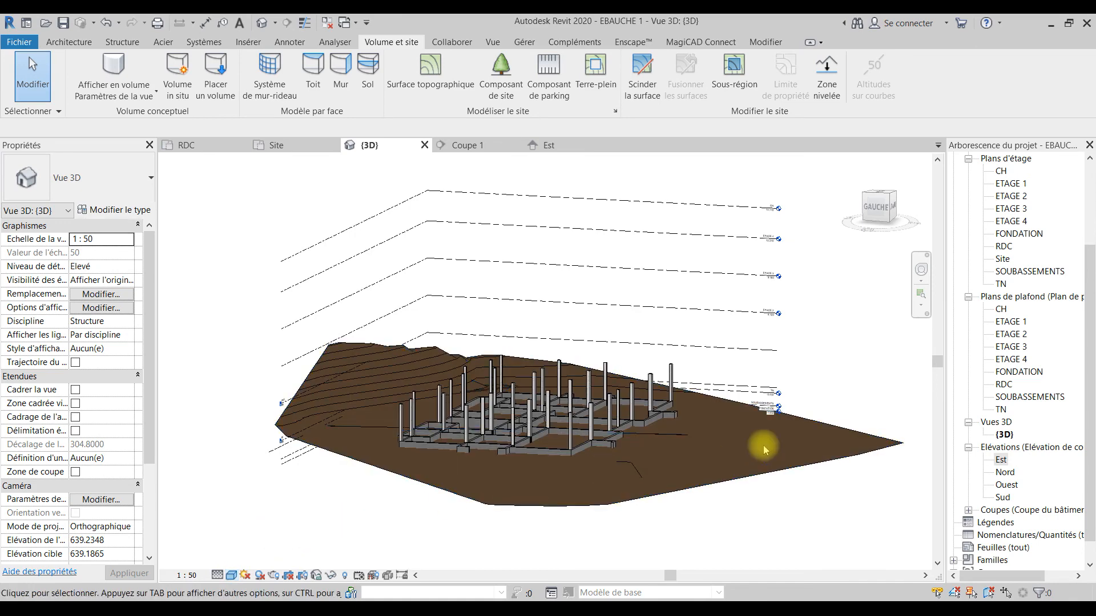
- Inspect the terrain in 3D, turn on the view's section box (Zone de coupe) and select the box
middle_click_drag(795, 515, 702, 594, "shift")
left_click(446, 508)
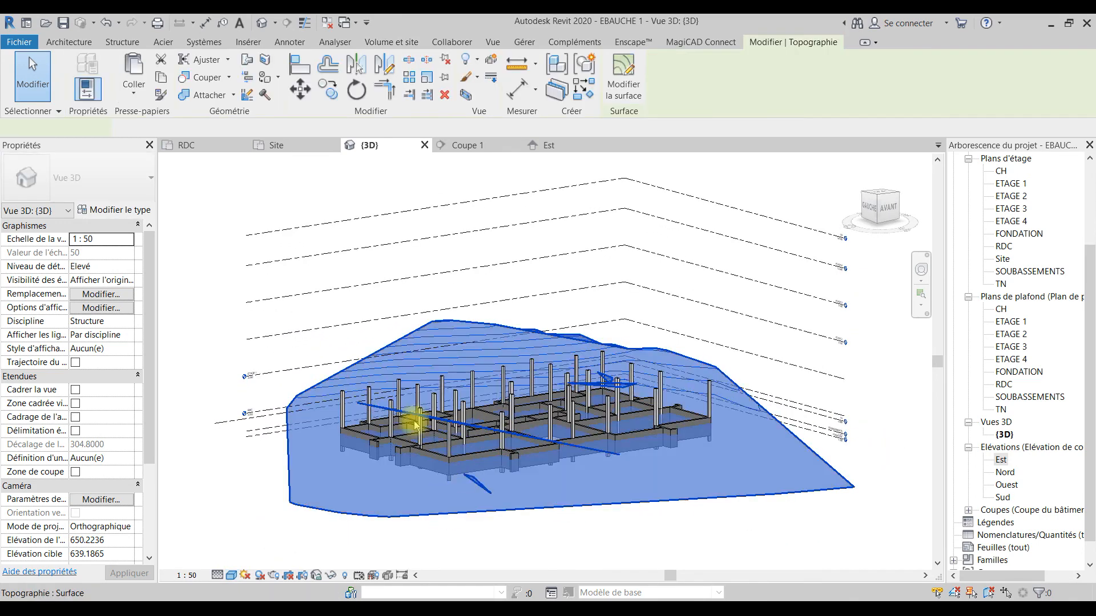
left_click(212, 358)
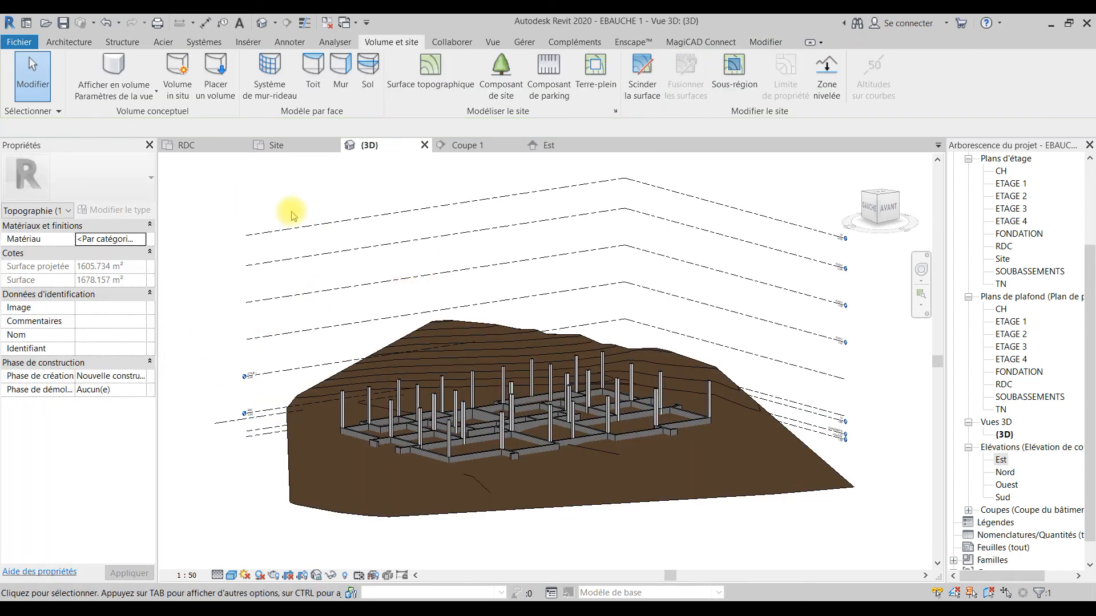
left_click(293, 184)
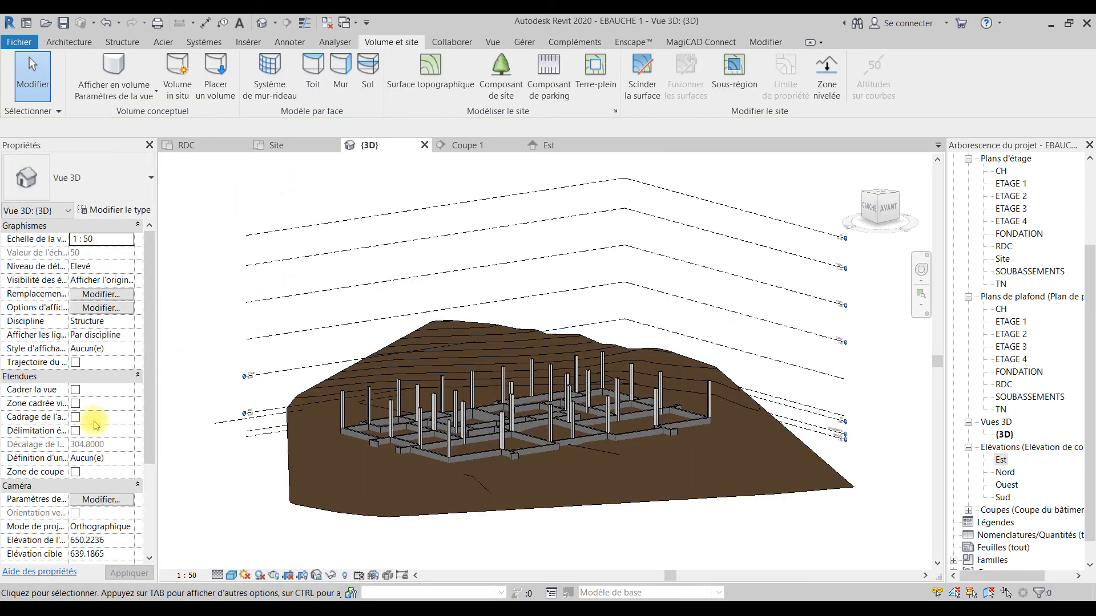
left_click(288, 482)
scroll(363, 496, "down", 4)
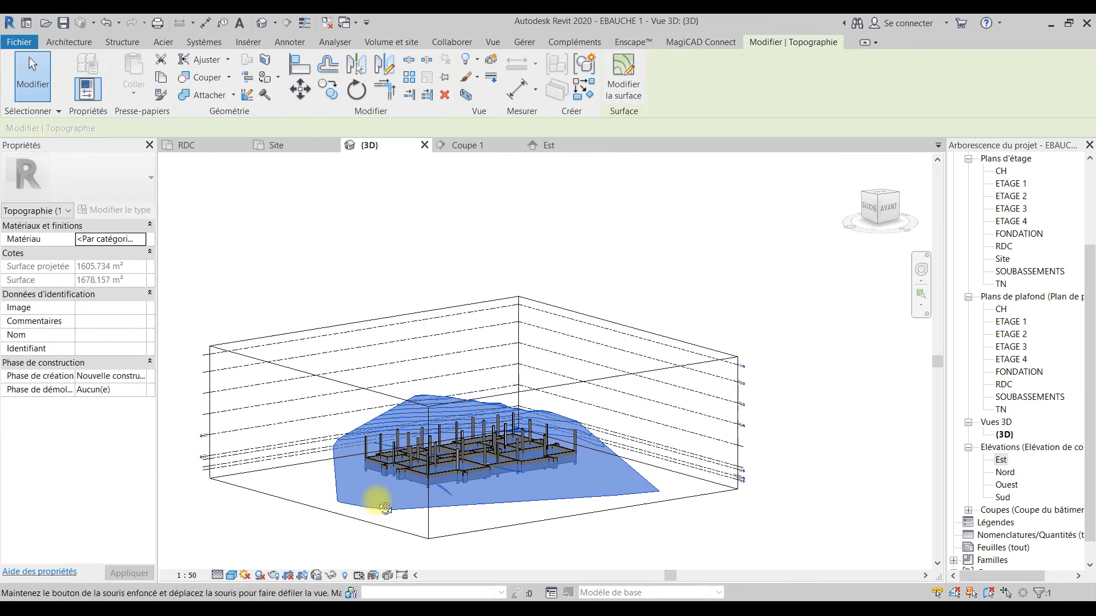
left_click(288, 500)
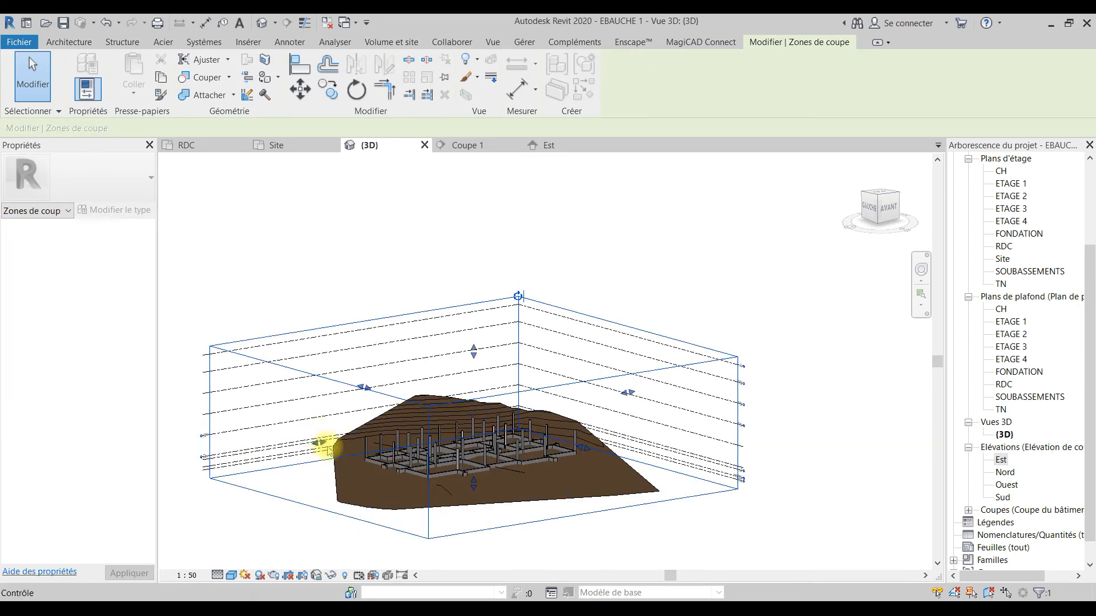
- Pull the section box's left and front faces inward to cut through the terrain beside the building
left_click_drag(322, 444, 381, 428)
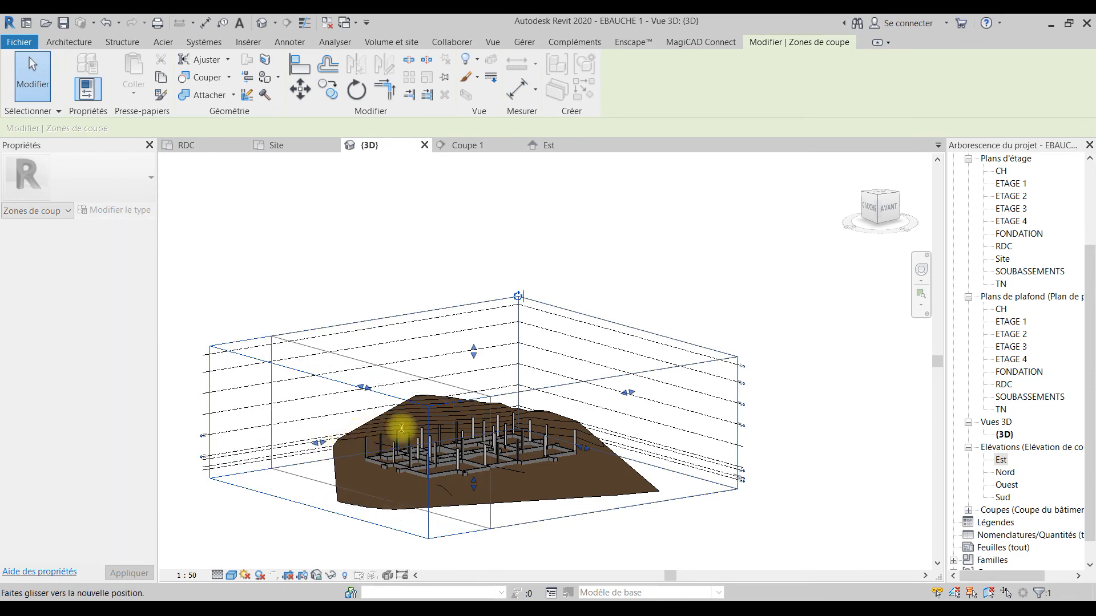
left_click_drag(605, 442, 597, 477)
middle_click_drag(597, 477, 656, 442, "shift")
left_click_drag(657, 441, 609, 429)
left_click_drag(691, 497, 722, 518)
mouse_move(721, 518)
middle_mouse_down("shift")
mouse_move(583, 508)
mouse_move(557, 518)
mouse_move(718, 524)
mouse_move(711, 531)
middle_mouse_up("shift")
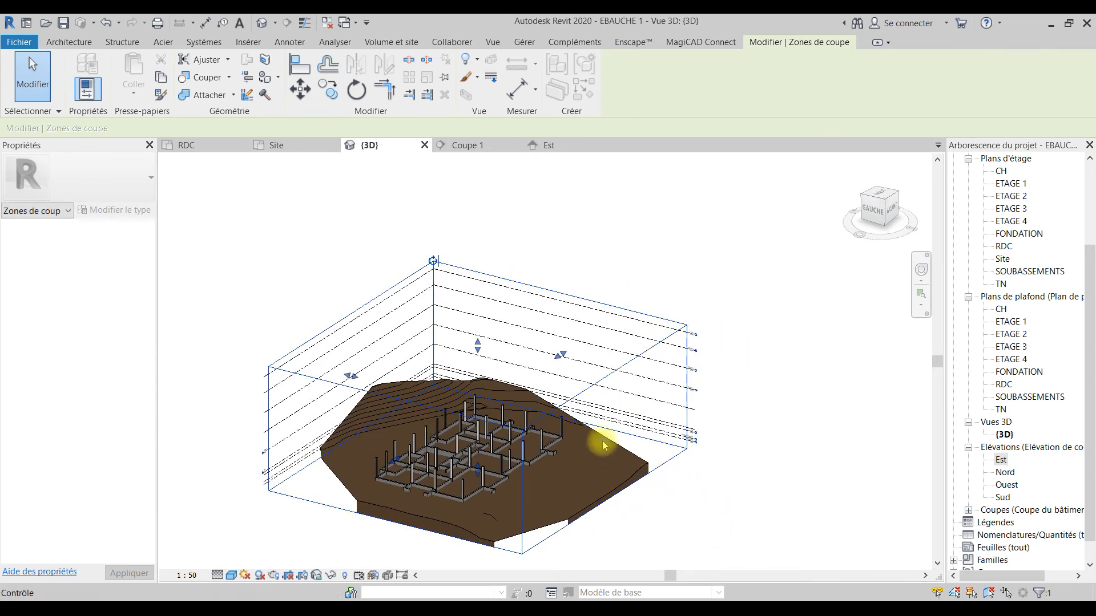
- Pull the section box's remaining side and rear faces closer to the building, and deselect the box
left_click_drag(597, 441, 577, 433)
middle_click_drag(656, 490, 449, 498, "shift")
left_click_drag(588, 437, 539, 429)
middle_click_drag(560, 479, 826, 460, "shift")
scroll(436, 436, "up", 1)
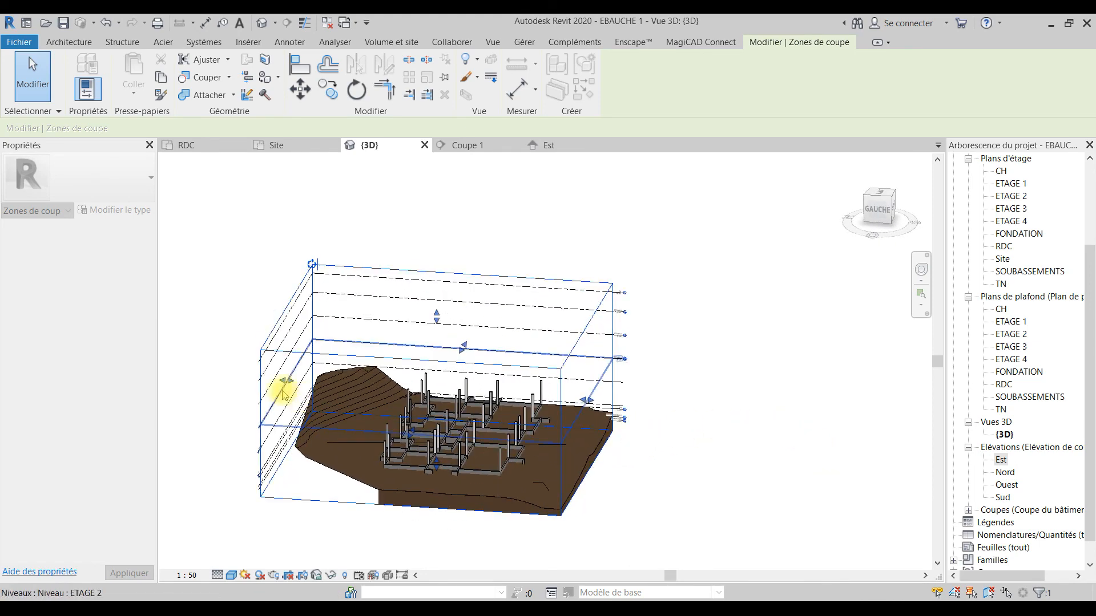
left_click_drag(304, 384, 320, 406)
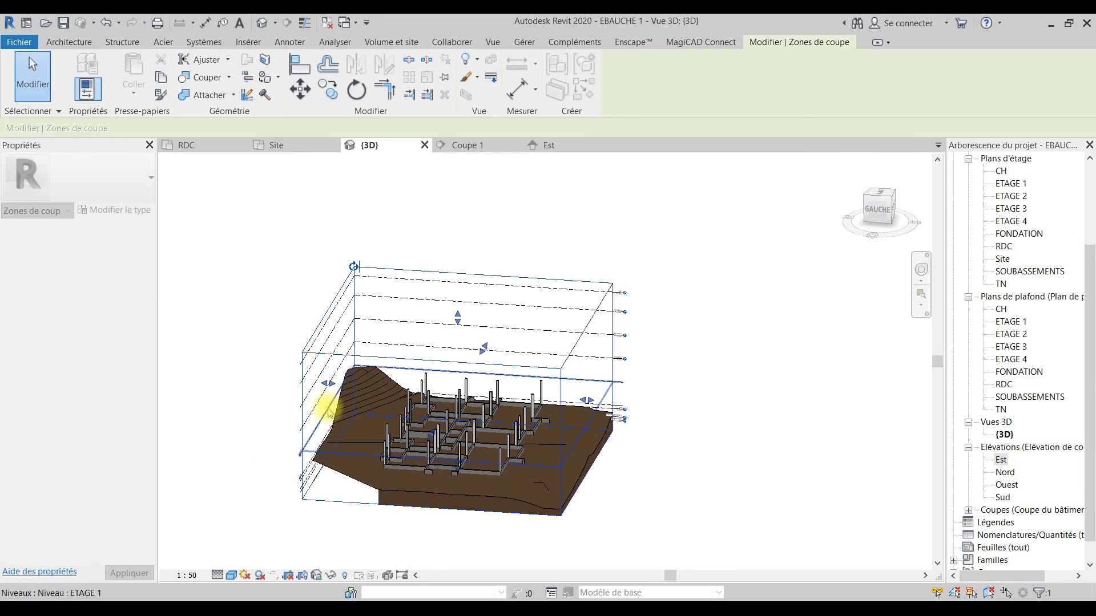
left_click(631, 523)
- Examine the cut terrain around the foundations from the front in the 3D view
middle_click_drag(631, 522, 455, 542, "shift")
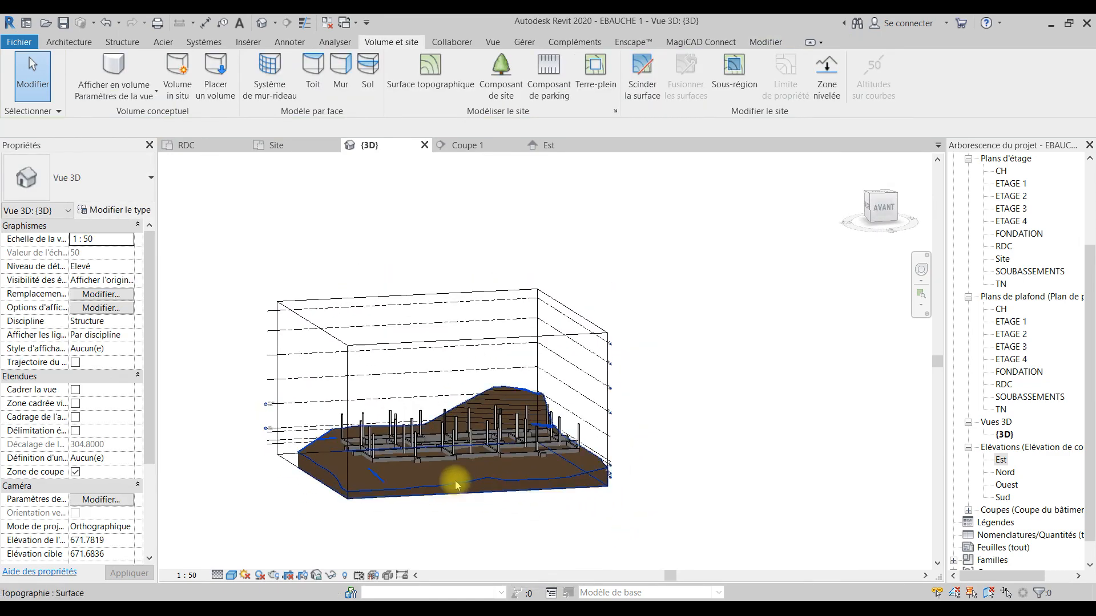
scroll(472, 483, "up", 3)
middle_click_drag(471, 483, 502, 472, "shift")
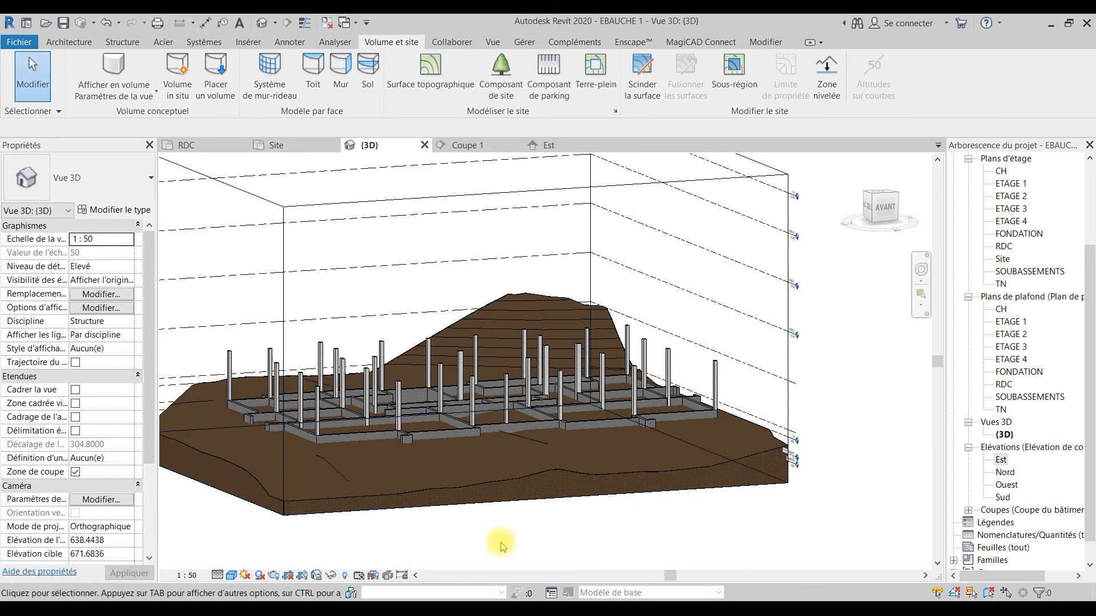
scroll(558, 524, "up", 4)
middle_click_drag(492, 543, 589, 594)
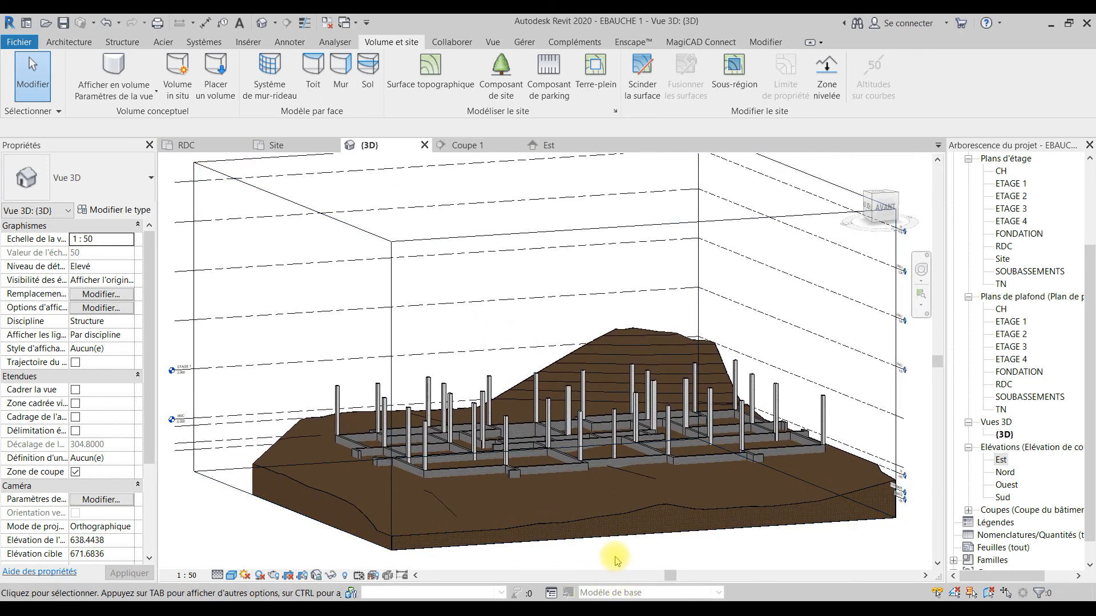